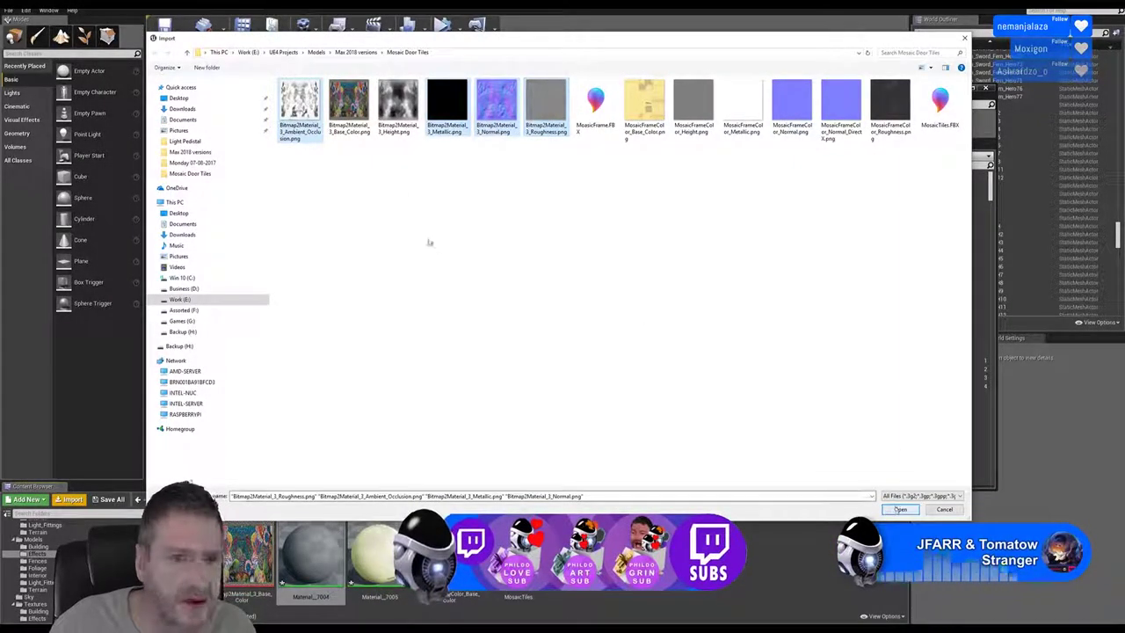
Import the Bitmap2Material_3 ambient occlusion, metallic, normal and roughness textures and add them as texture samples to Material__7004.
key("Return")
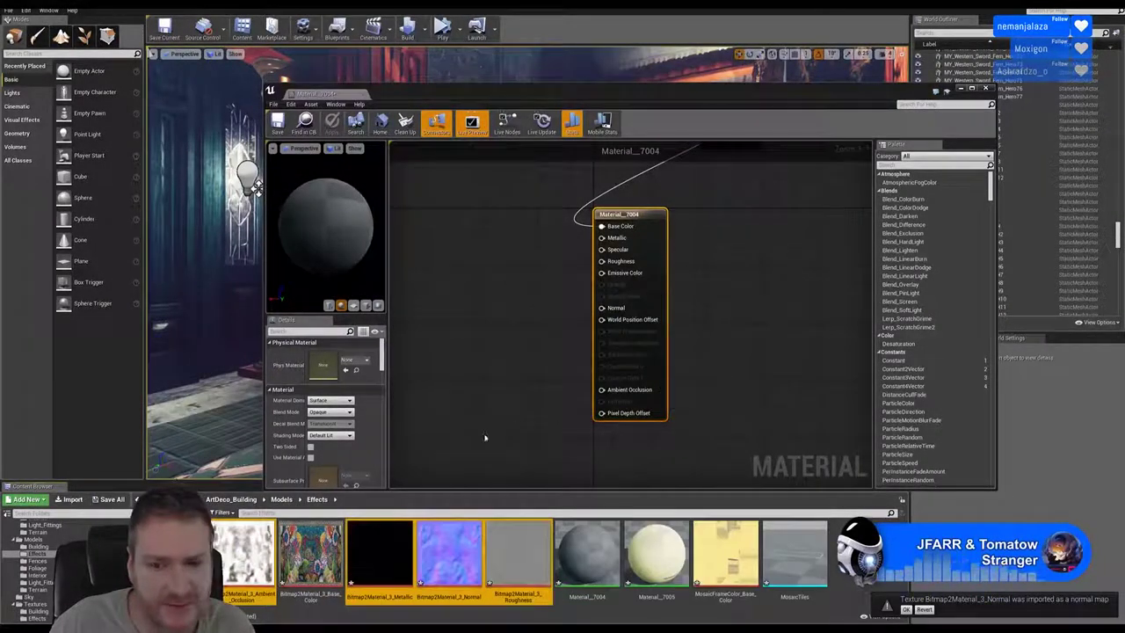
left_click_drag(518, 552, 500, 369)
scroll(721, 319, "down", 3)
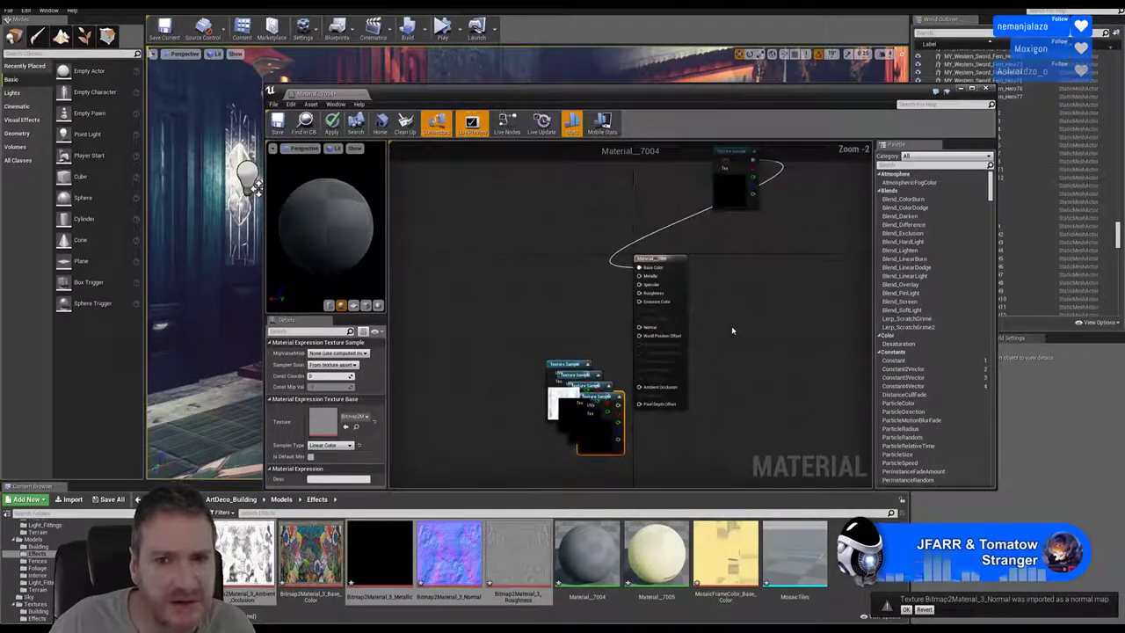
Arrange the base colour, metallic, normal, roughness and ambient occlusion samples in a column left of the Material__7004 node.
left_click_drag(745, 168, 539, 187)
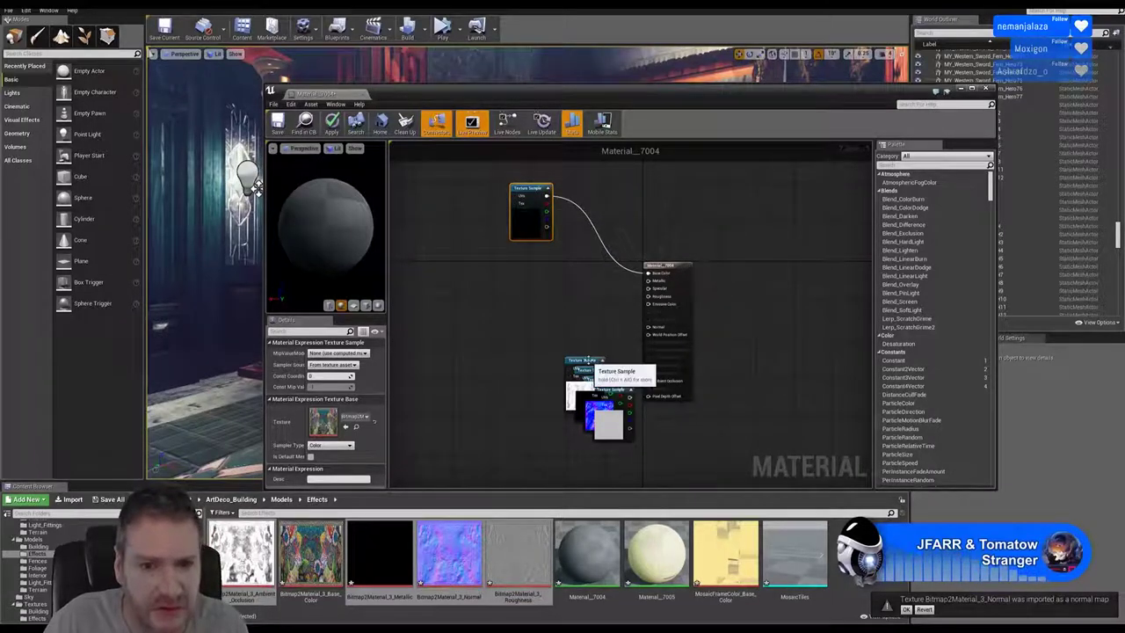
left_click_drag(582, 363, 475, 451)
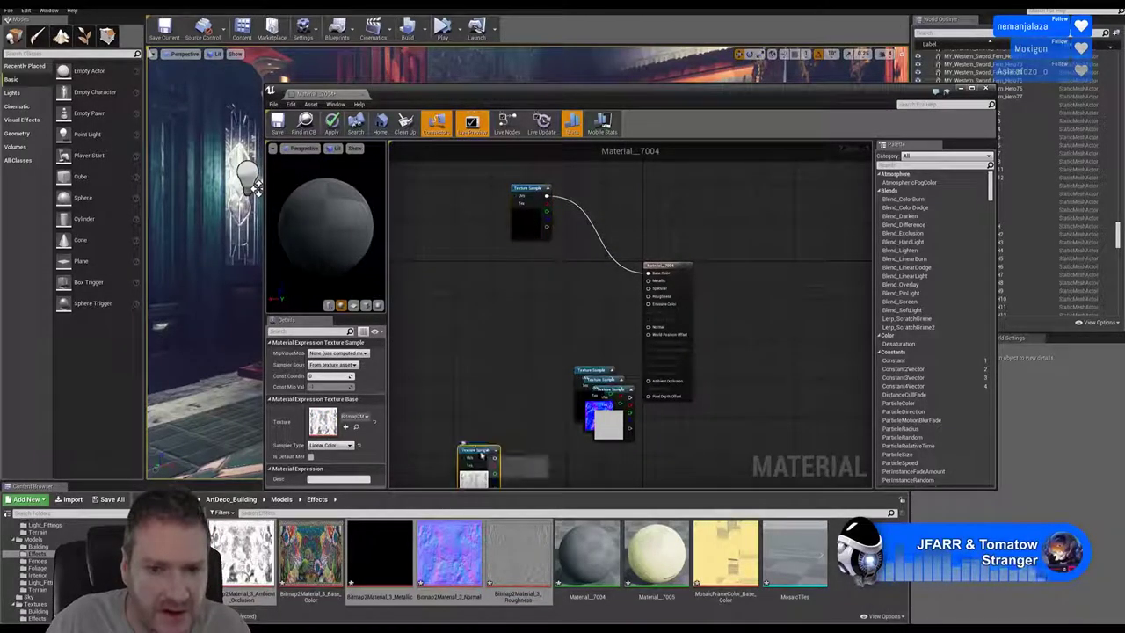
left_click_drag(594, 378, 530, 255)
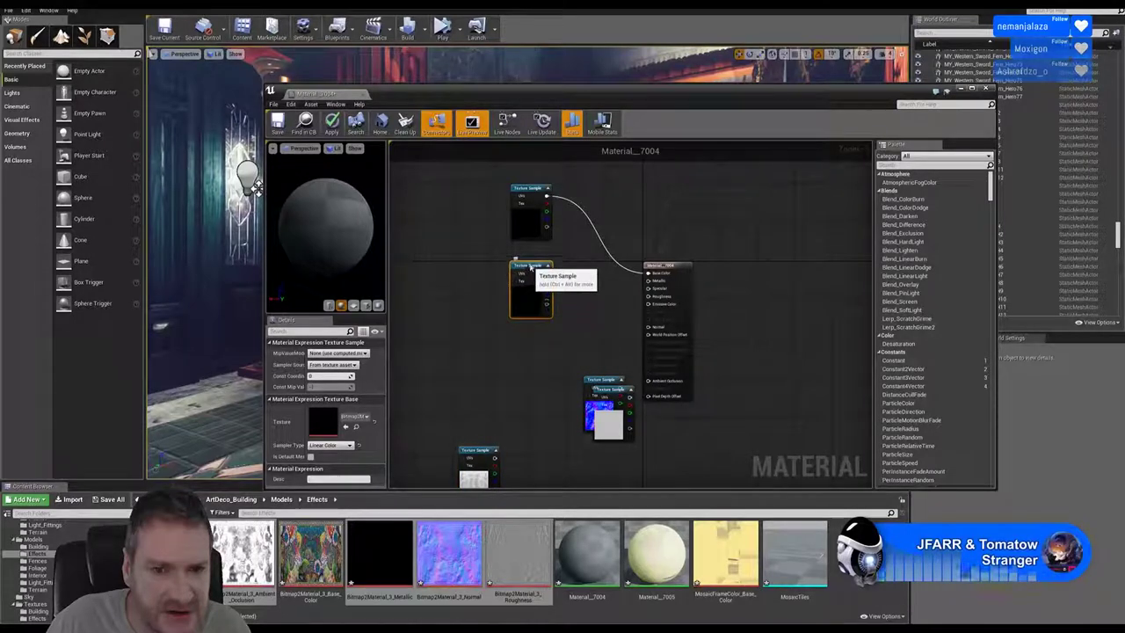
left_click_drag(597, 374, 528, 326)
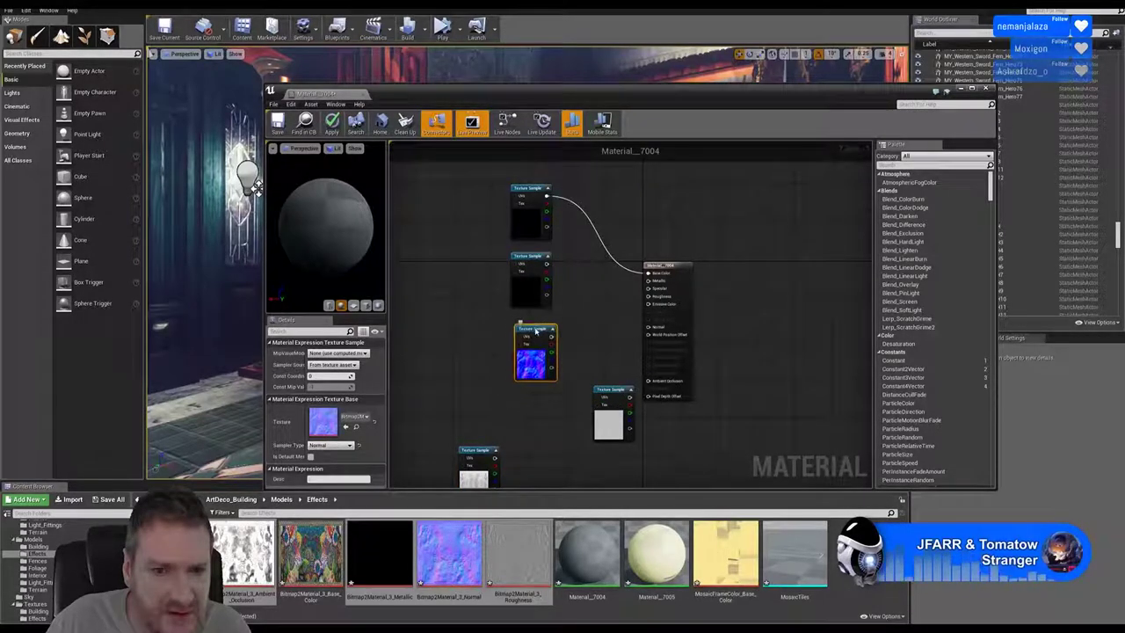
left_click_drag(610, 392, 530, 398)
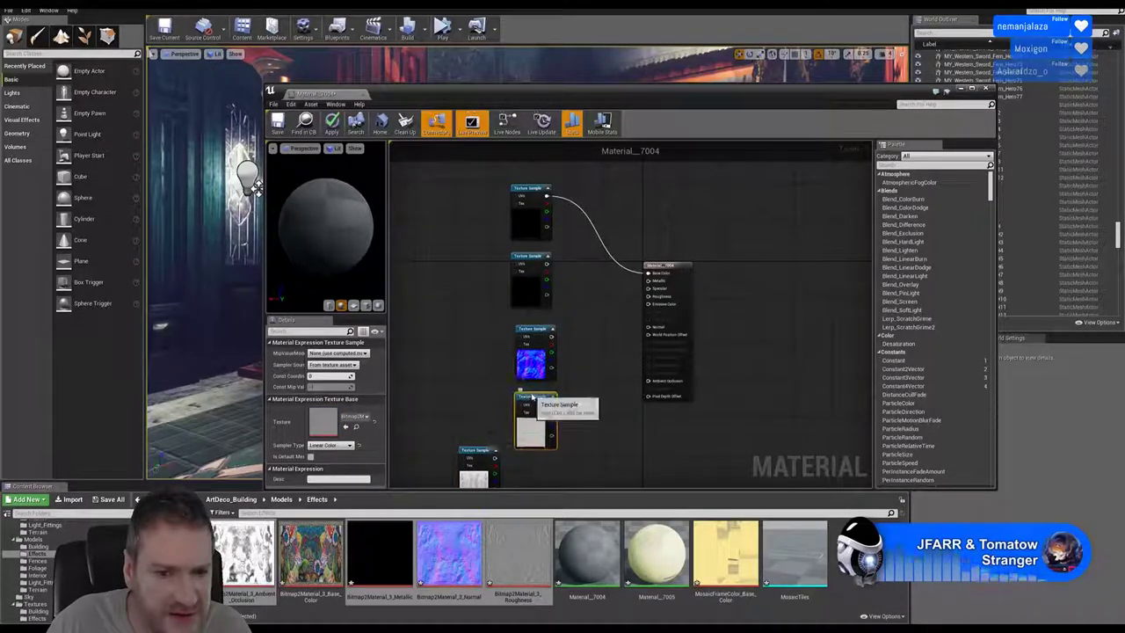
left_click_drag(489, 450, 548, 462)
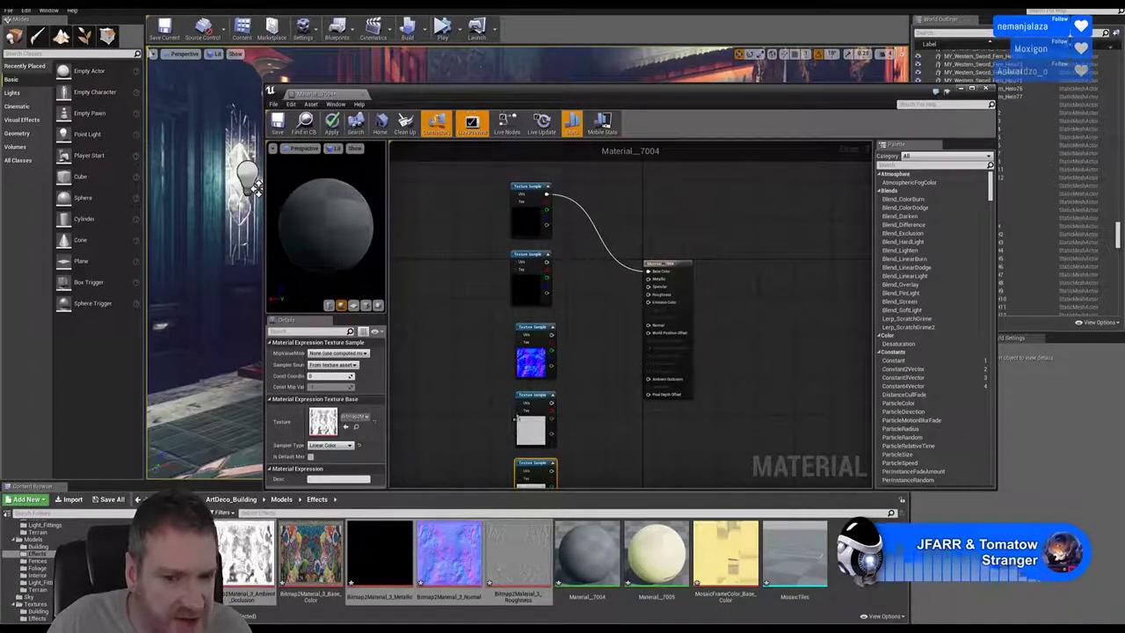
Check which textures the samples use, and connect the metallic and normal samples to the Metallic and Normal inputs.
left_click(532, 420)
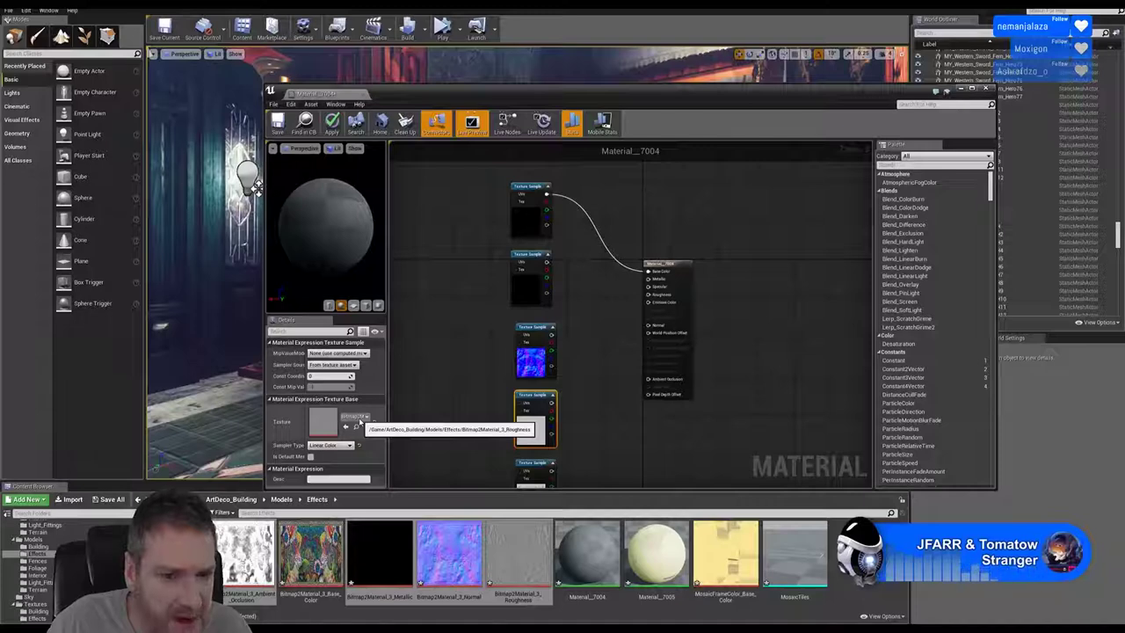
left_click(531, 285)
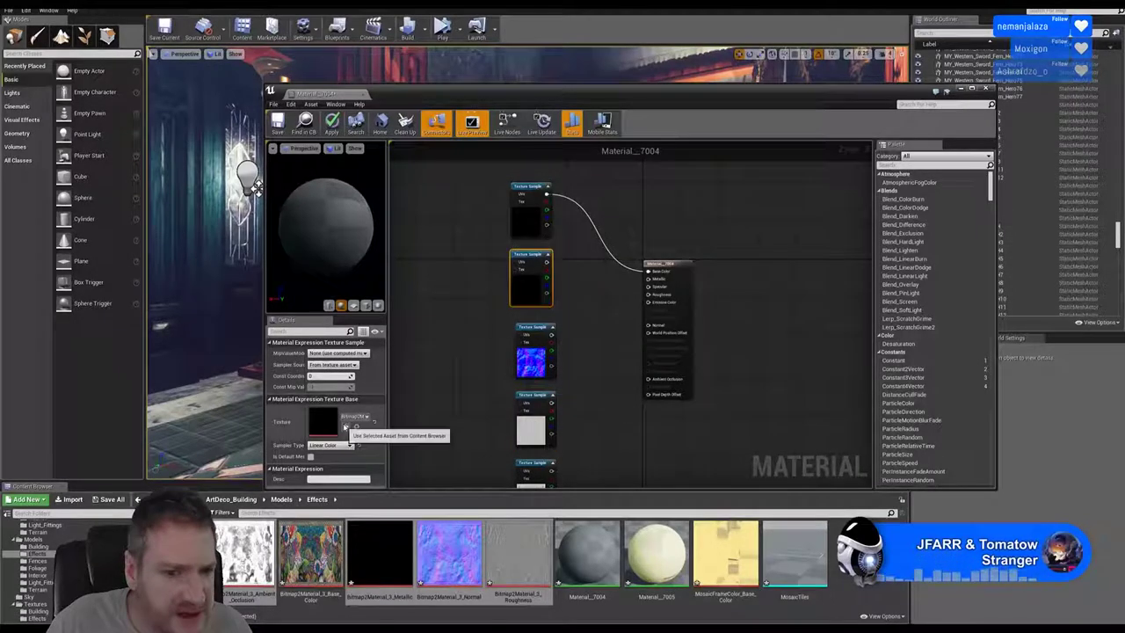
scroll(719, 282, "up", 2)
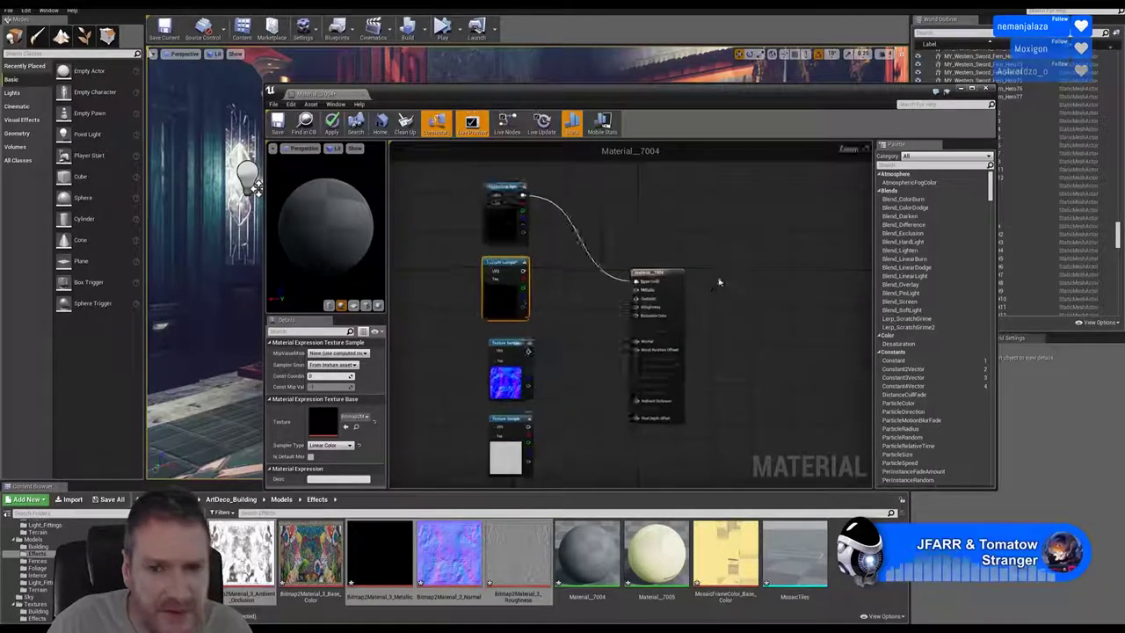
scroll(719, 282, "up", 2)
left_click_drag(459, 267, 609, 292)
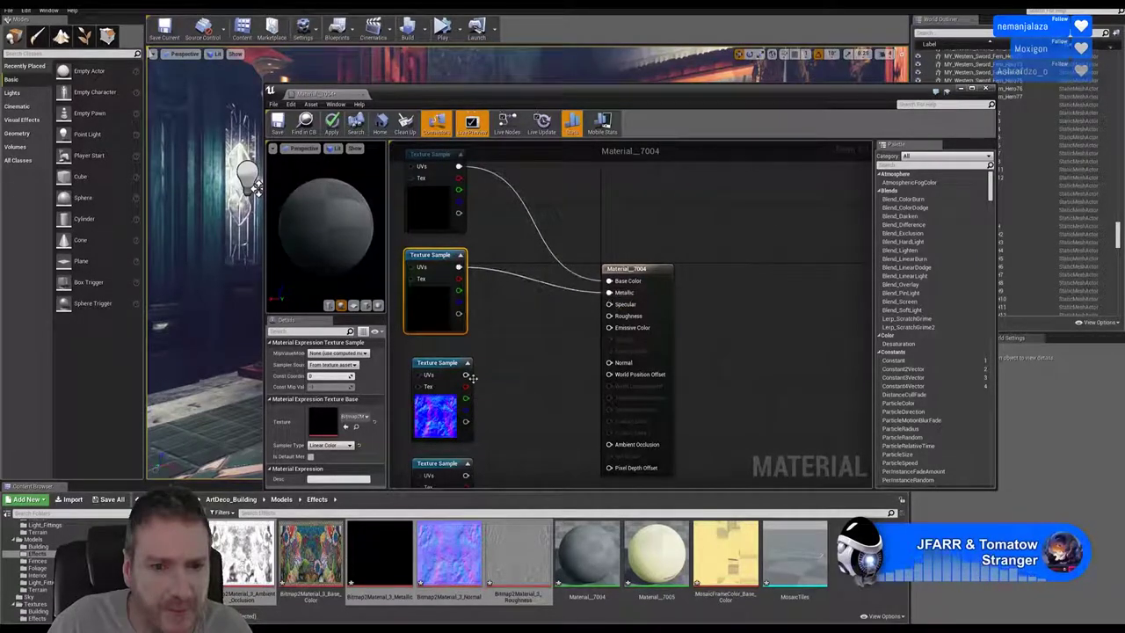
left_click_drag(466, 374, 610, 363)
Connect the roughness sample to the Roughness input and the ambient occlusion sample to the Ambient Occlusion input.
right_click_drag(540, 442, 539, 398)
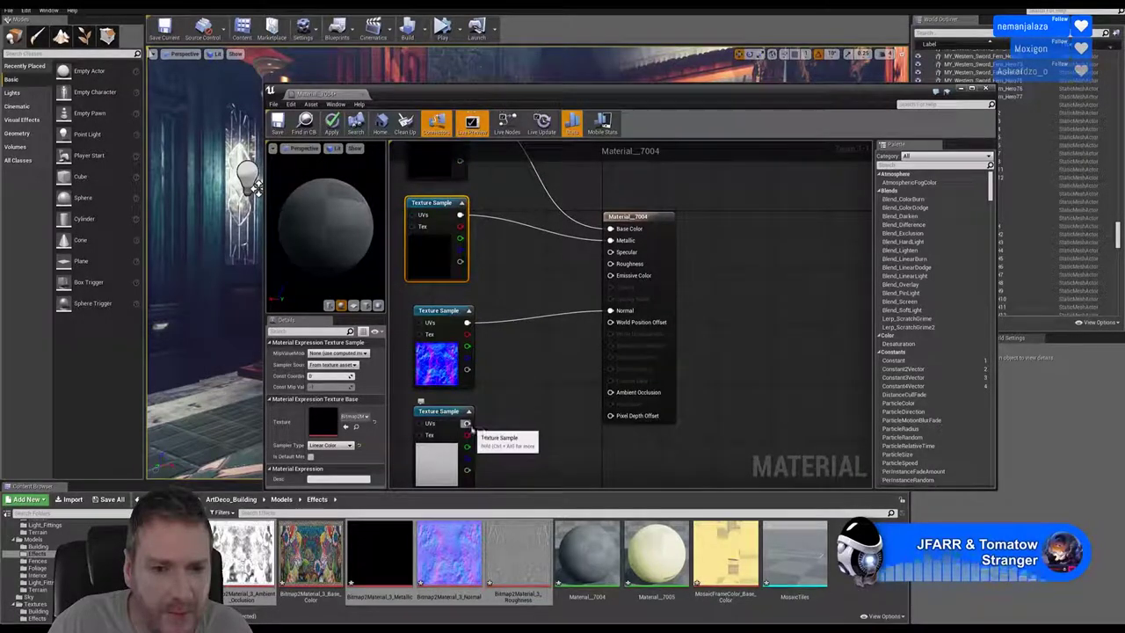
left_click_drag(468, 424, 618, 266)
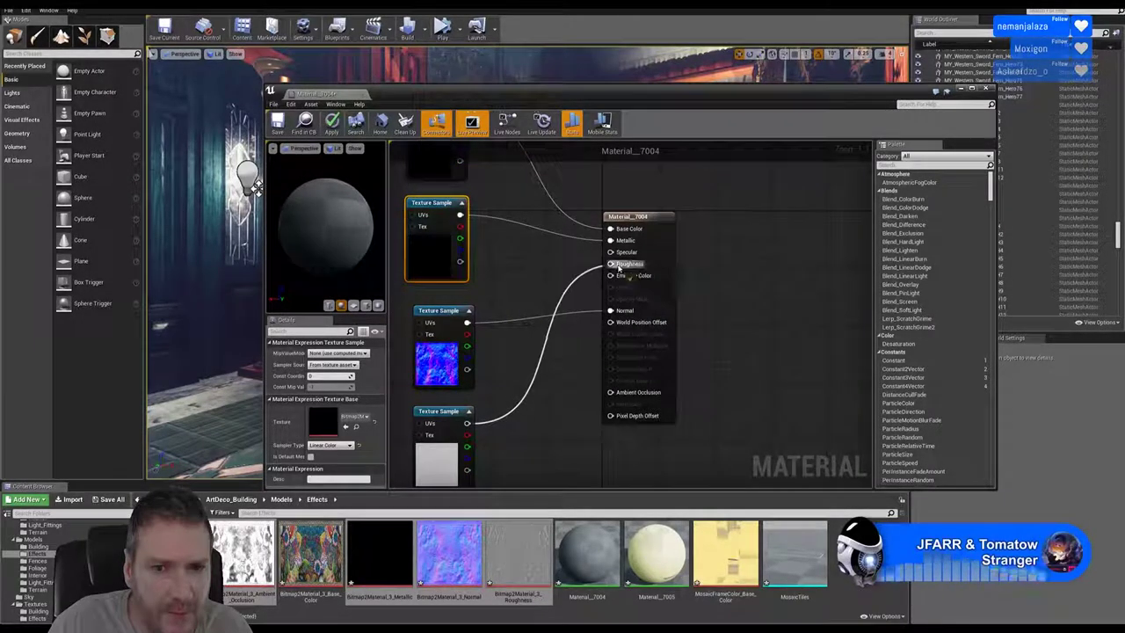
right_click_drag(519, 376, 511, 308)
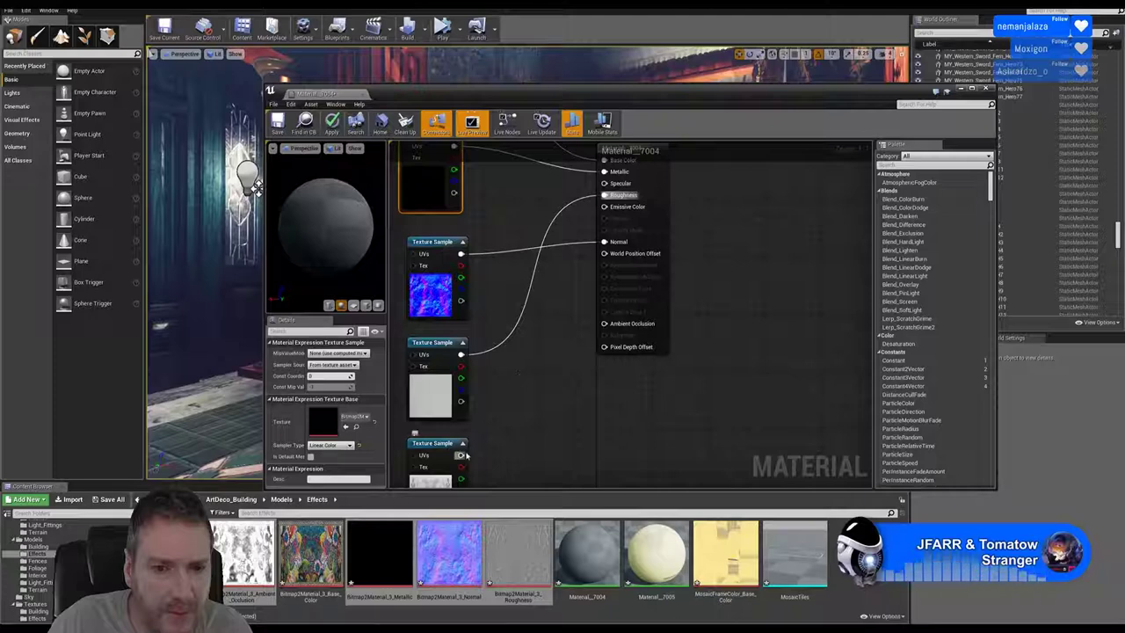
left_click_drag(460, 455, 604, 323)
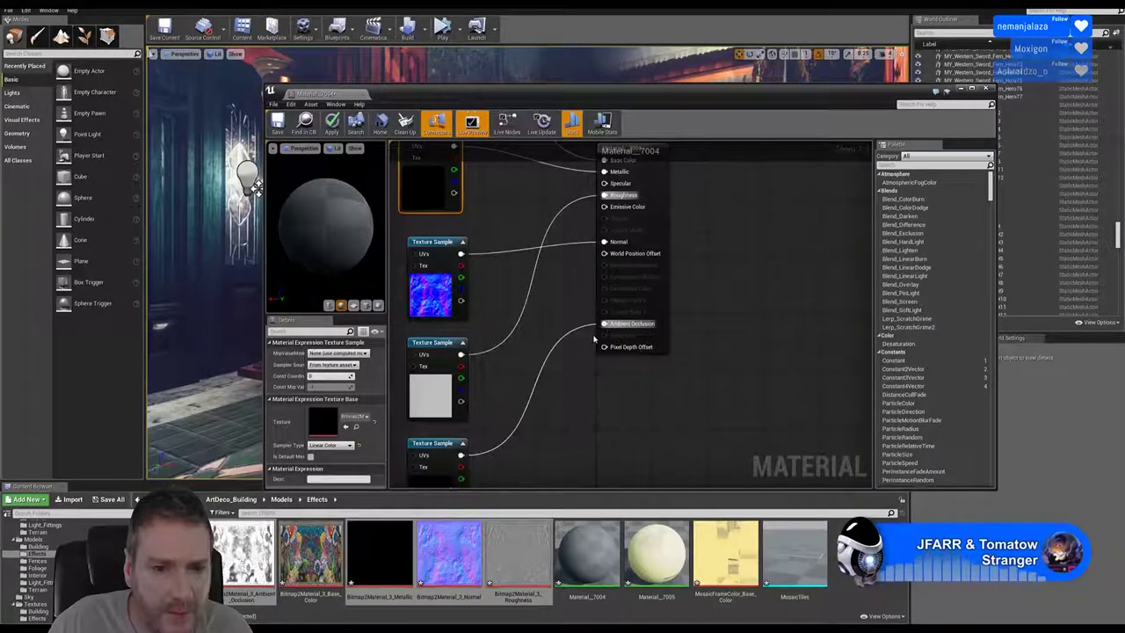
right_click_drag(723, 277, 730, 321)
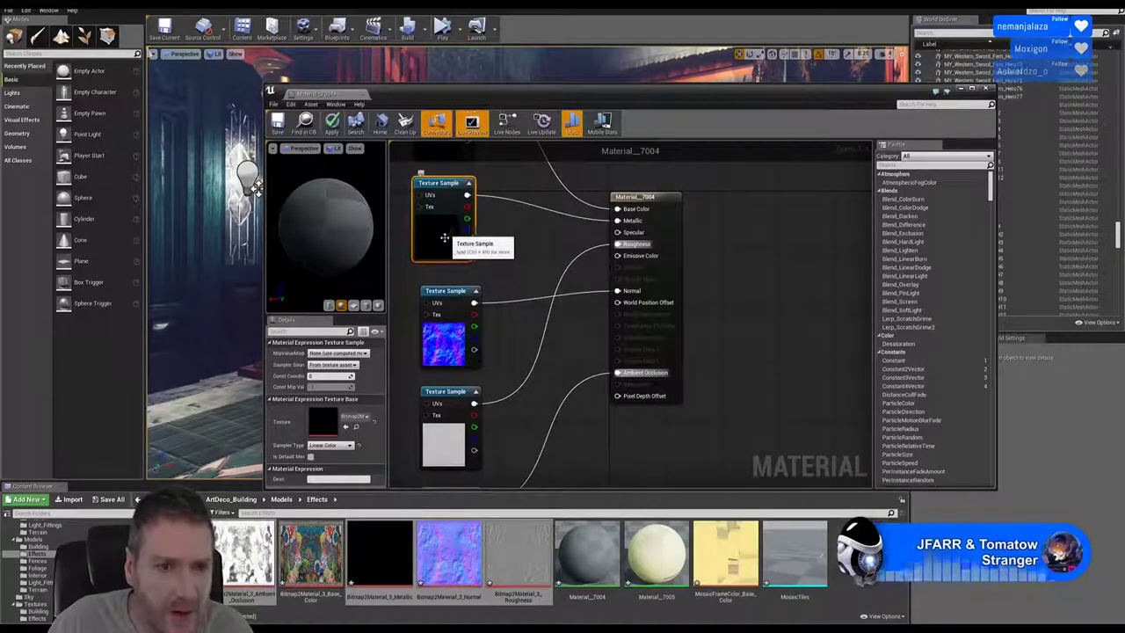
Inspect the base colour texture and its sample node, and try to apply the changes to Material__7004.
left_click(331, 558)
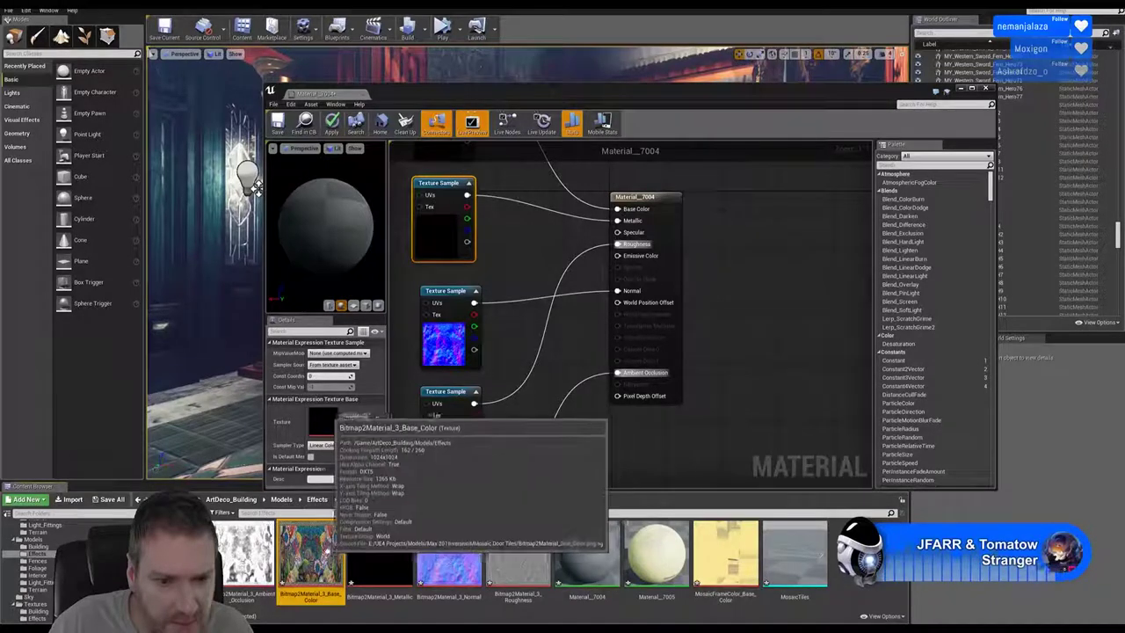
right_click_drag(546, 284, 639, 376)
left_click_drag(518, 225, 519, 221)
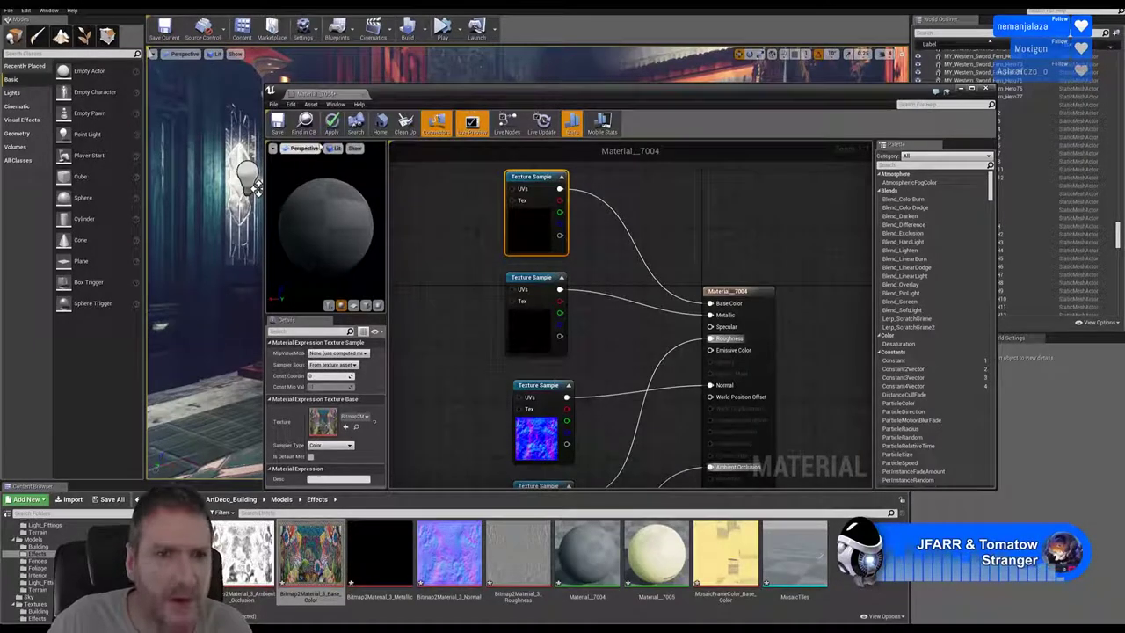
left_click(331, 123)
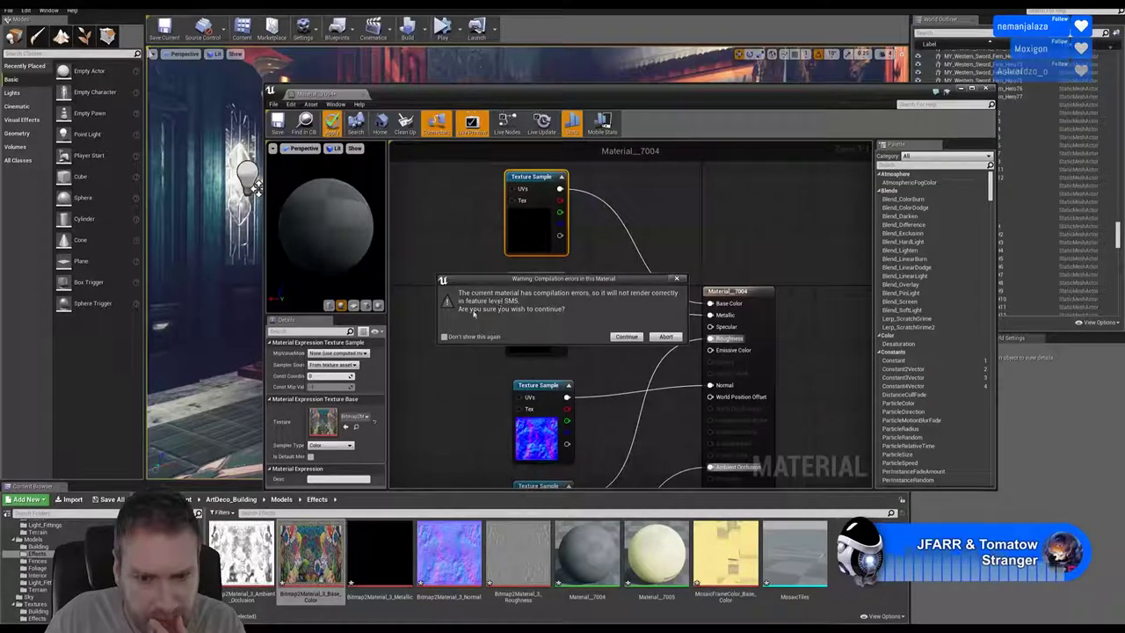
left_click(676, 339)
Replace the base colour sample with a fresh Bitmap2Material_3_Base_Color sample connected to Base Color and placed above the metallic sample.
left_click_drag(306, 560, 439, 323)
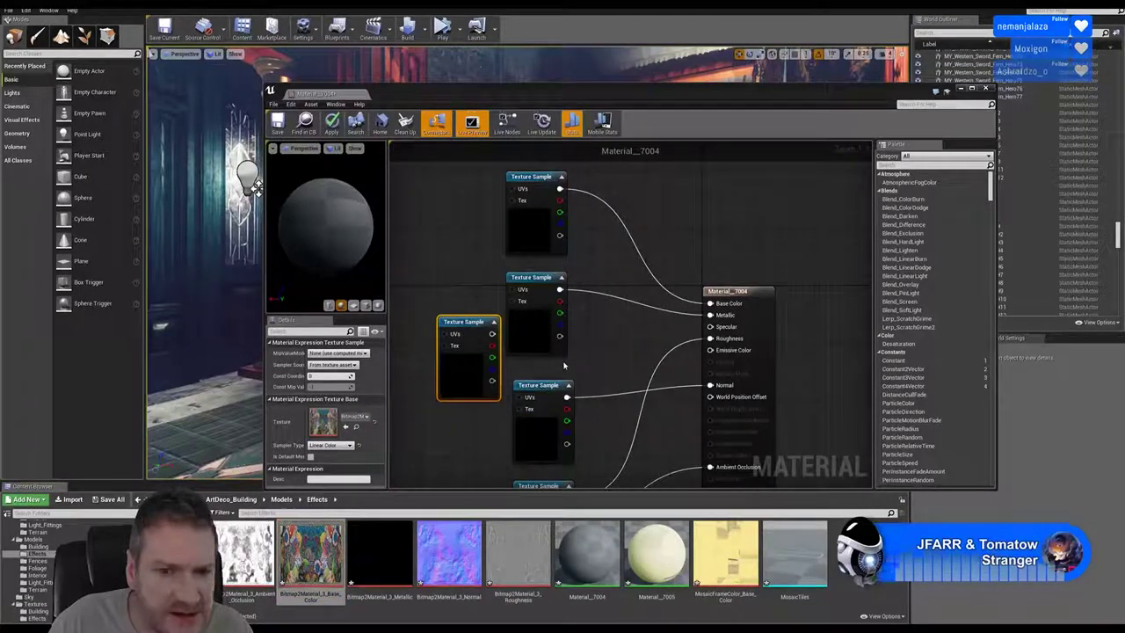
left_click_drag(492, 334, 710, 303)
left_click(541, 230)
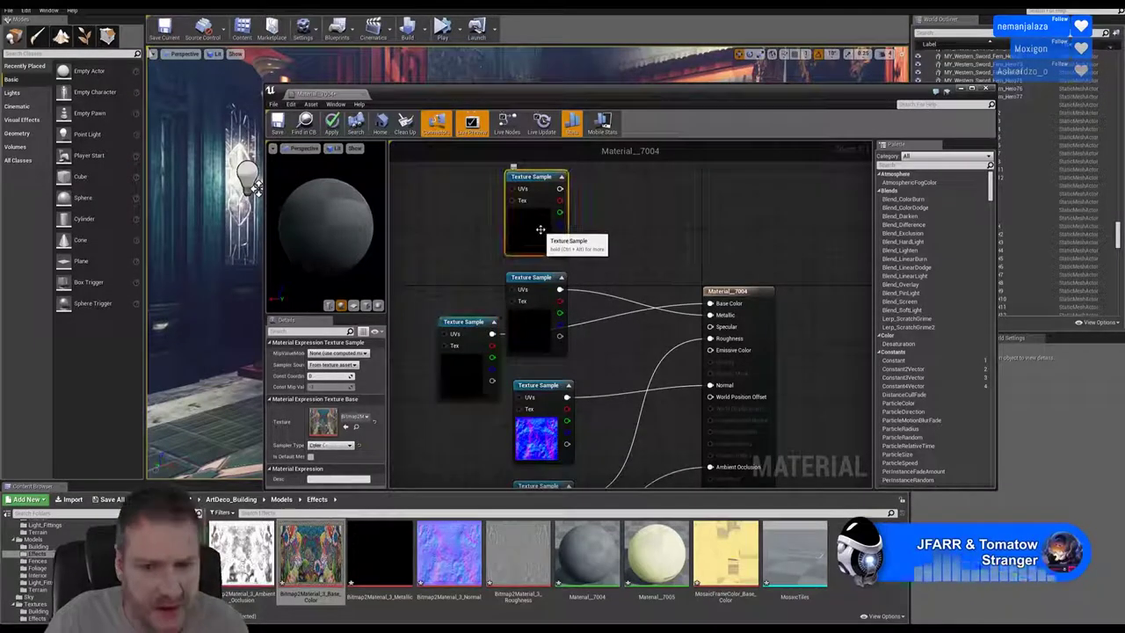
key("Delete")
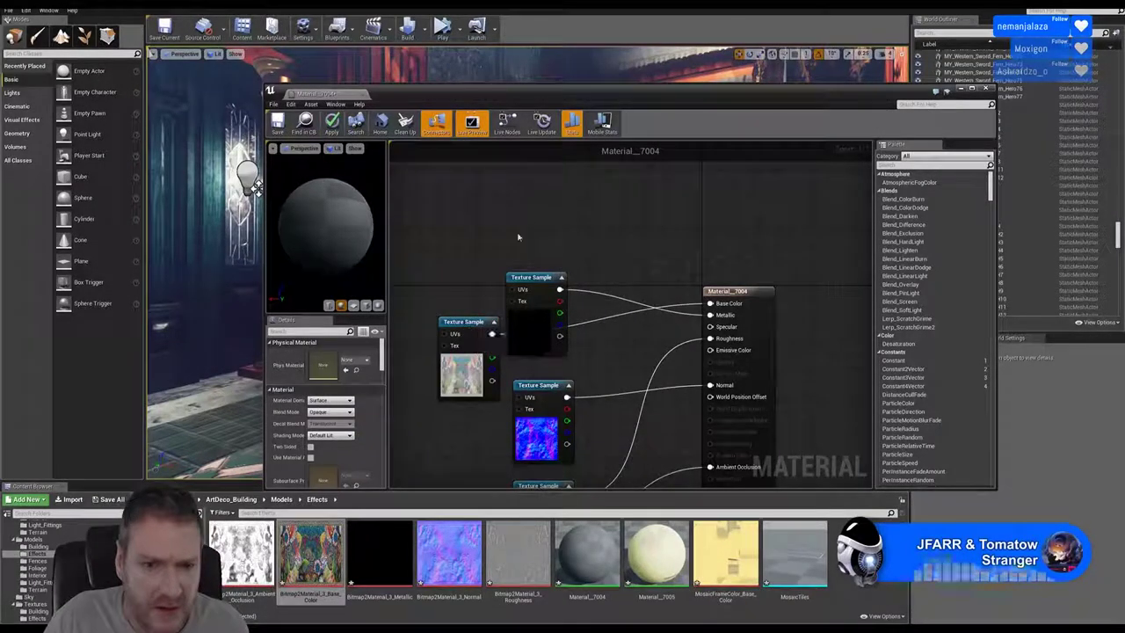
left_click_drag(469, 329, 538, 190)
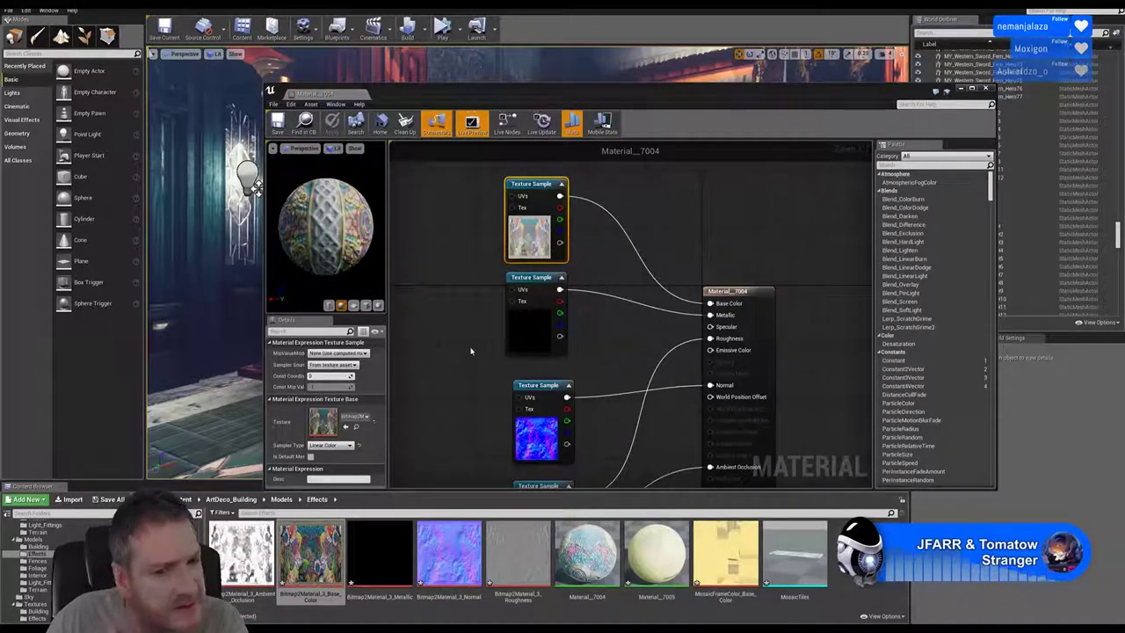
Close the material editor and rename the Material__7004 asset as MosaicTiles_MAT.
left_click(986, 90)
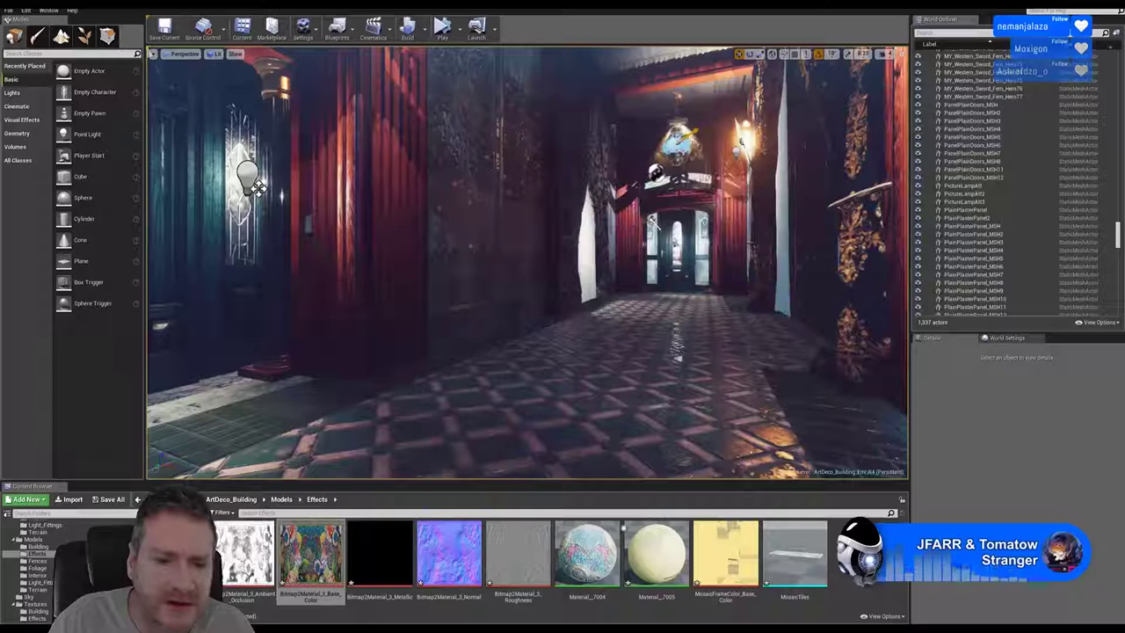
right_click(580, 563)
left_click(615, 417)
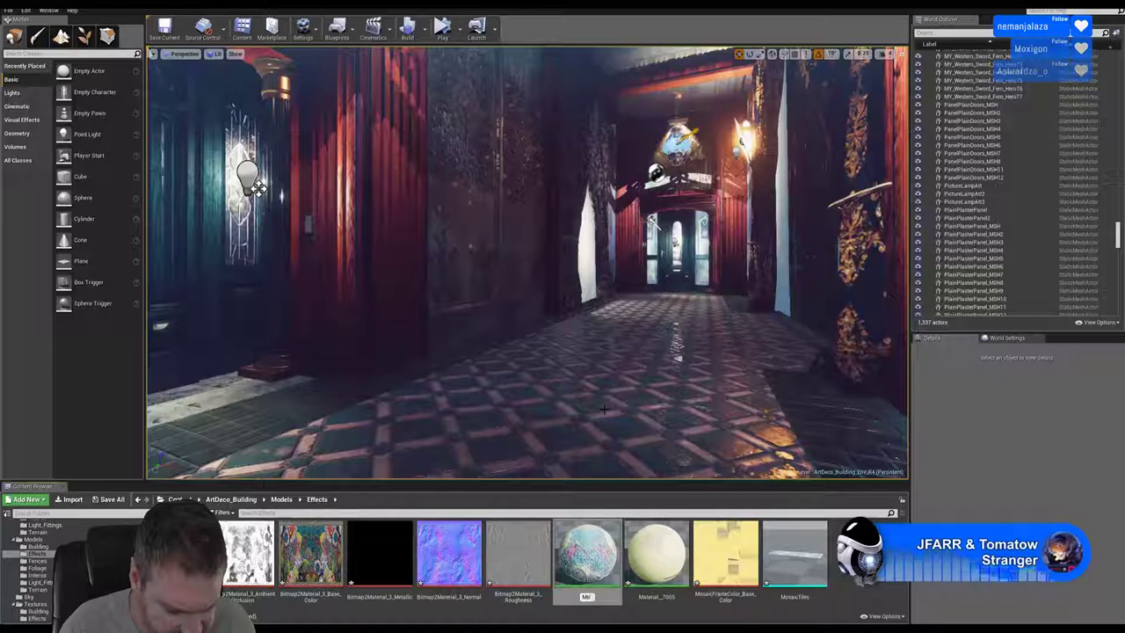
type("MosaicTiles_MAT")
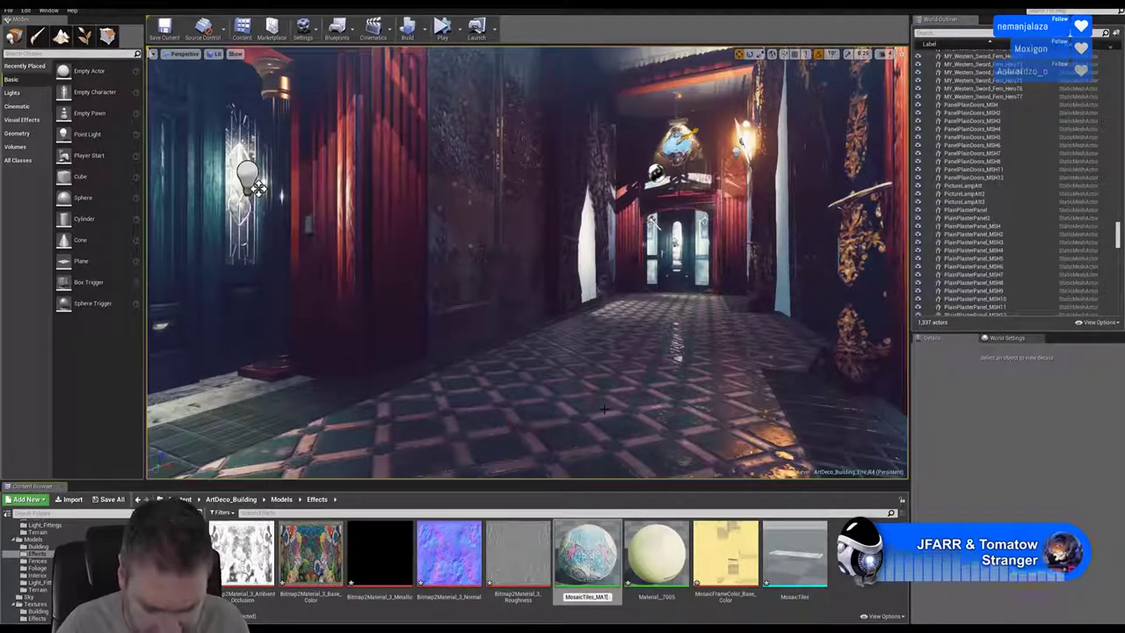
key("Return")
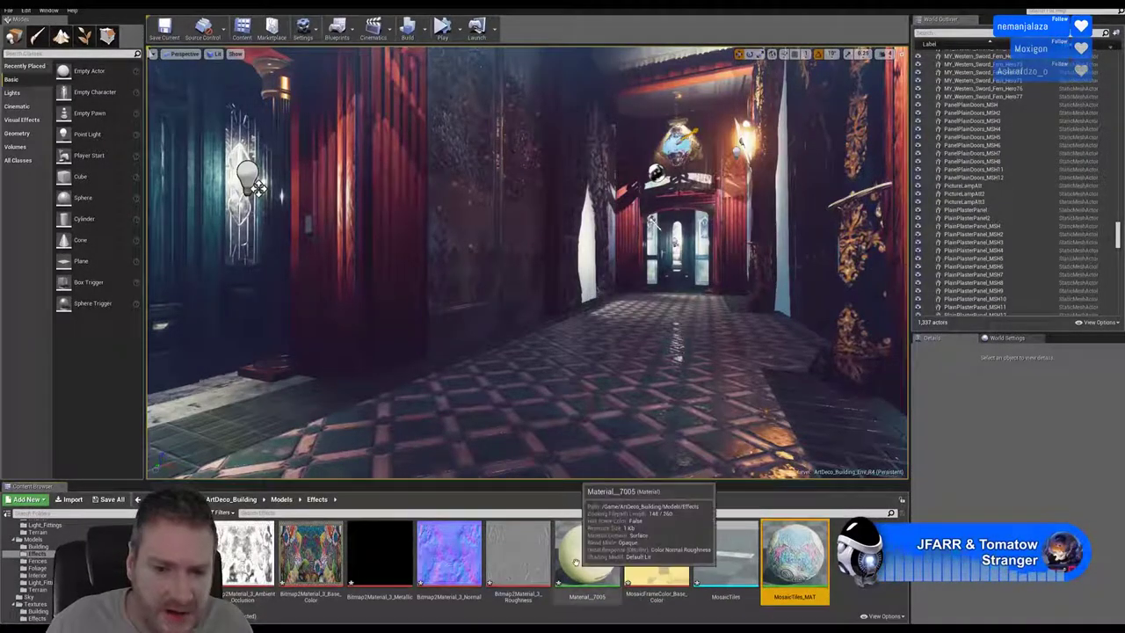
Import the MosaicFrameColor Metallic, Normal_DirectX and Roughness PNG textures and add them as texture samples to Material__7005.
double_click(587, 554)
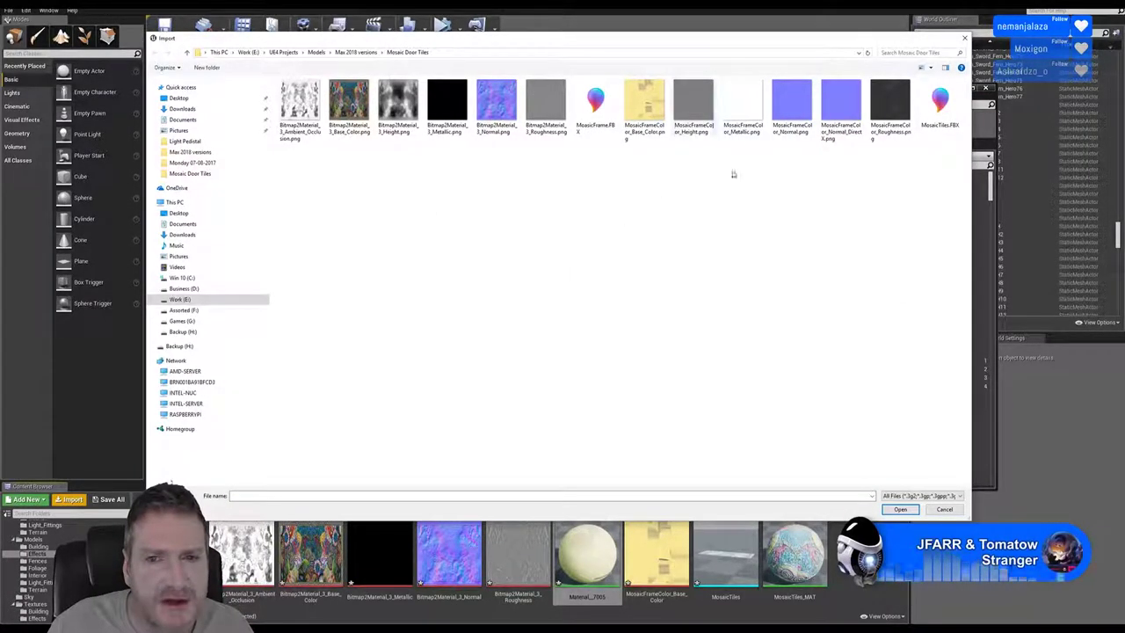
left_click(892, 110, "ctrl")
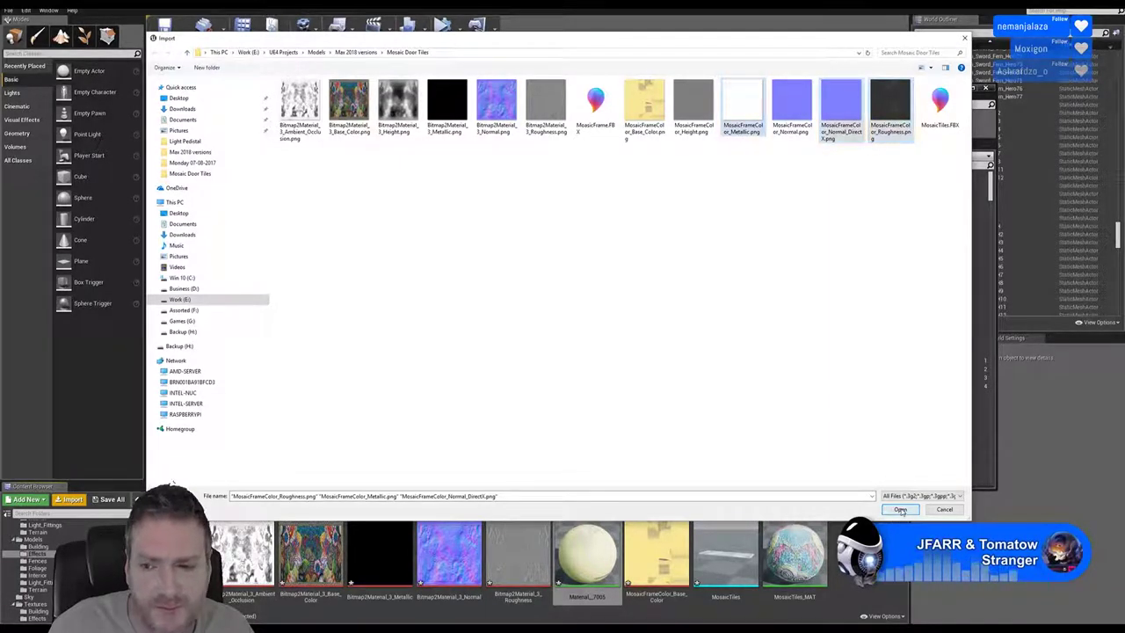
left_click(901, 510)
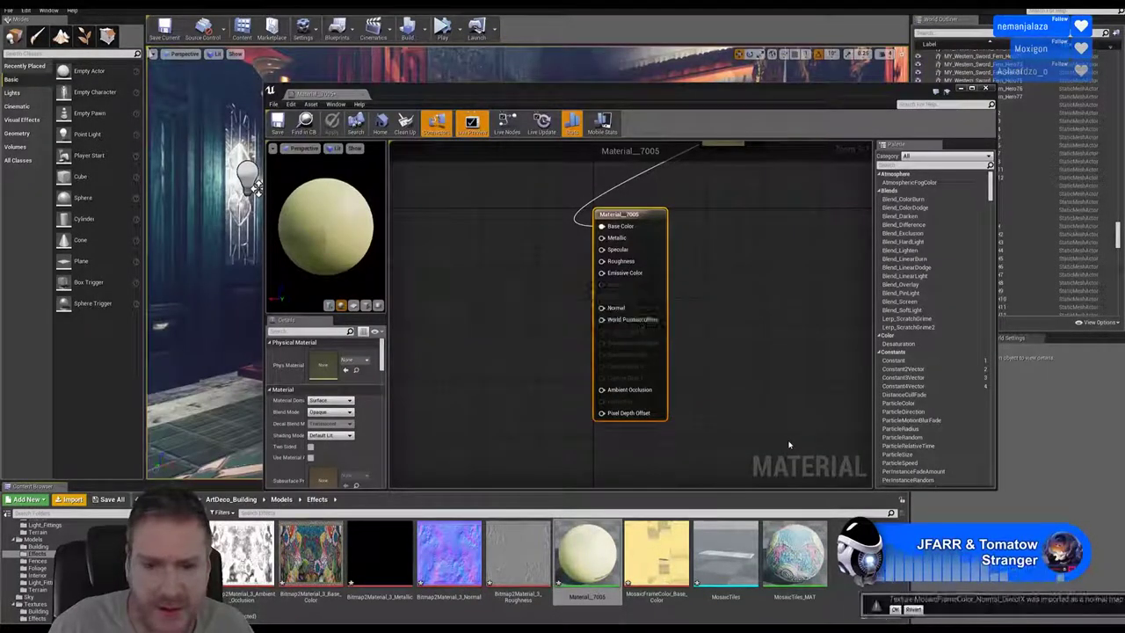
left_click_drag(729, 539, 516, 355)
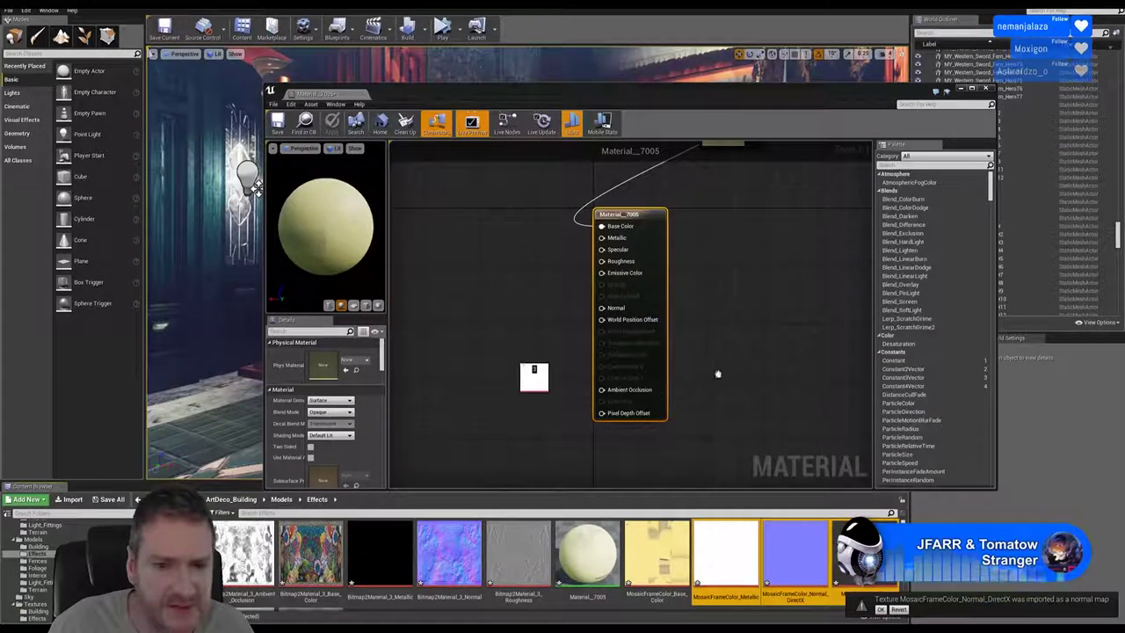
Arrange the base colour, metallic, normal and roughness texture samples in one column beside the Material__7005 node.
scroll(747, 281, "down", 3)
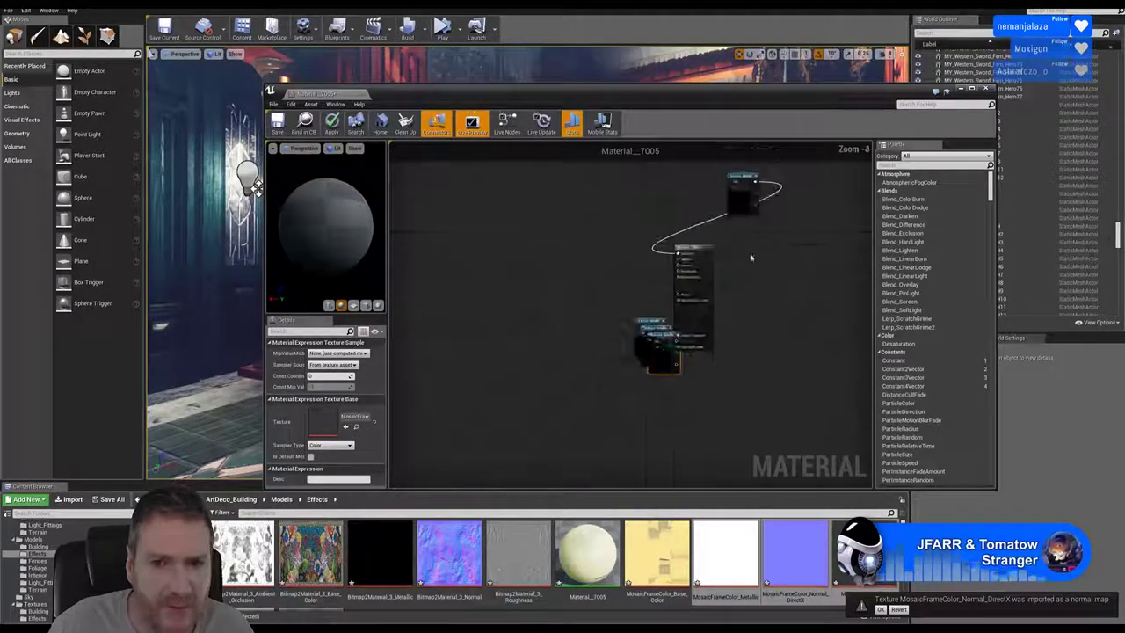
right_click_drag(748, 203, 743, 222)
left_click_drag(737, 201, 582, 200)
scroll(646, 356, "up", 3)
scroll(633, 290, "down", 3)
scroll(649, 299, "up", 2)
scroll(650, 298, "up", 2)
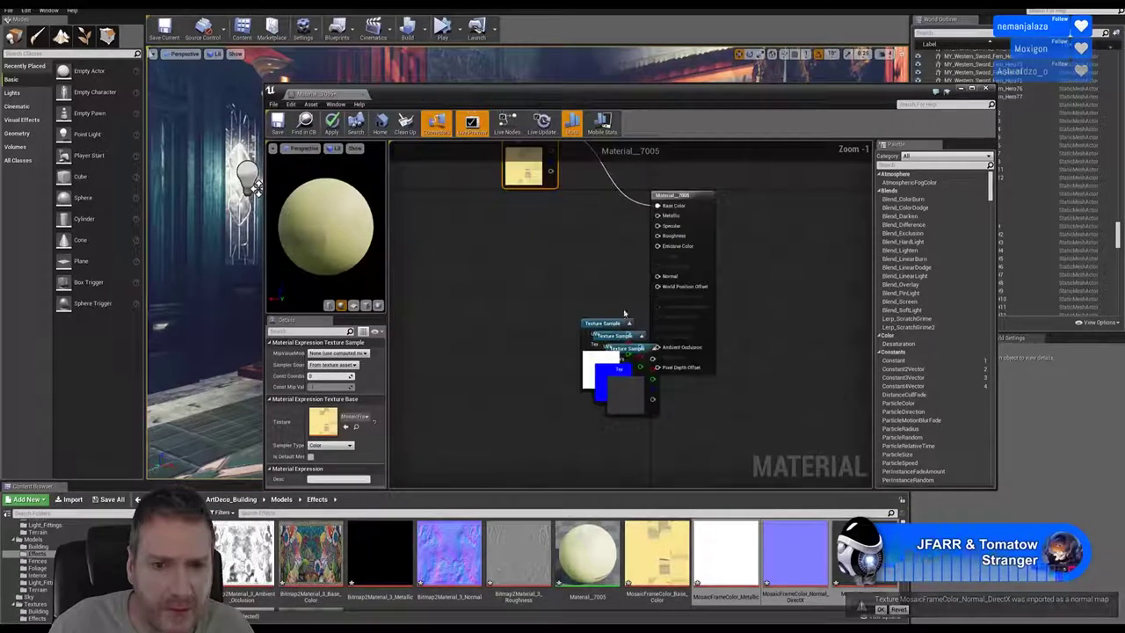
left_click_drag(606, 325, 533, 209)
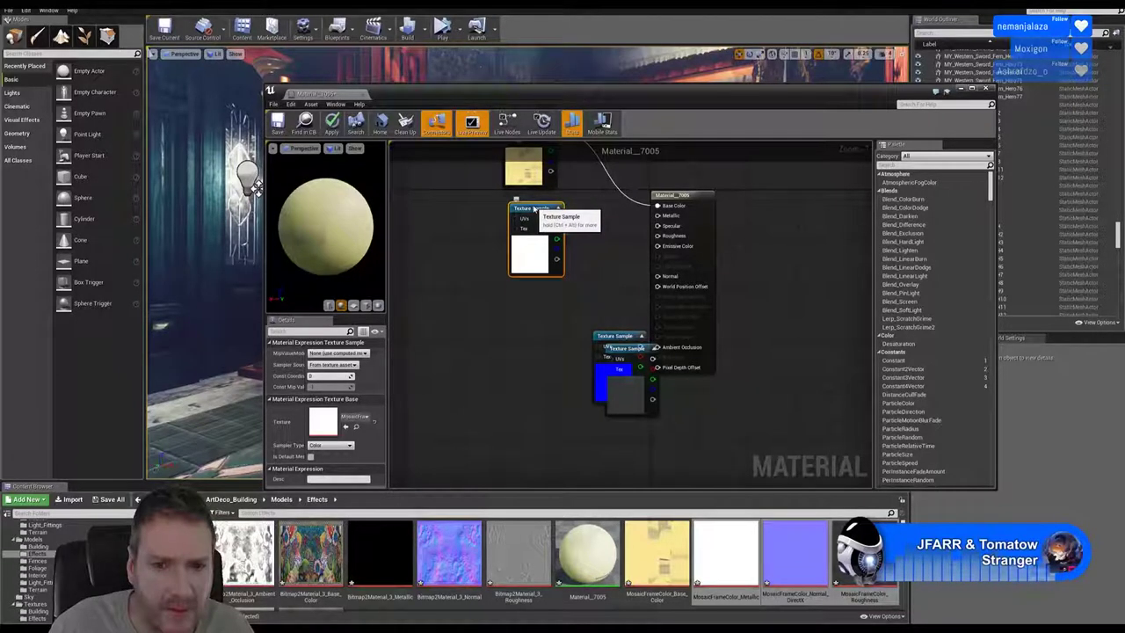
left_click_drag(616, 336, 535, 297)
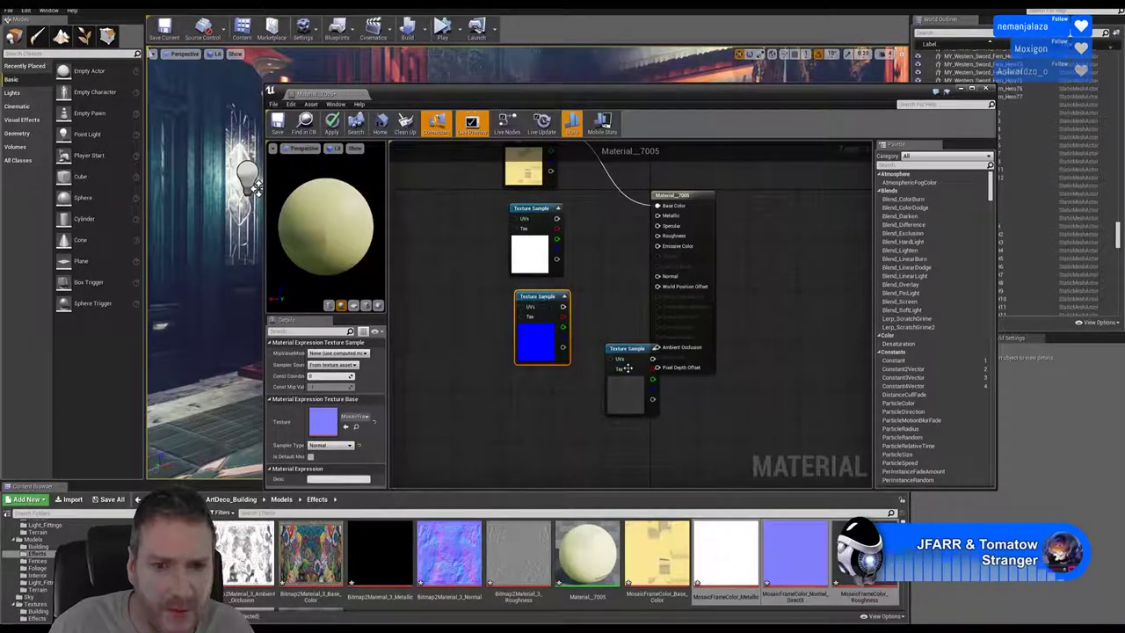
left_click_drag(633, 351, 537, 387)
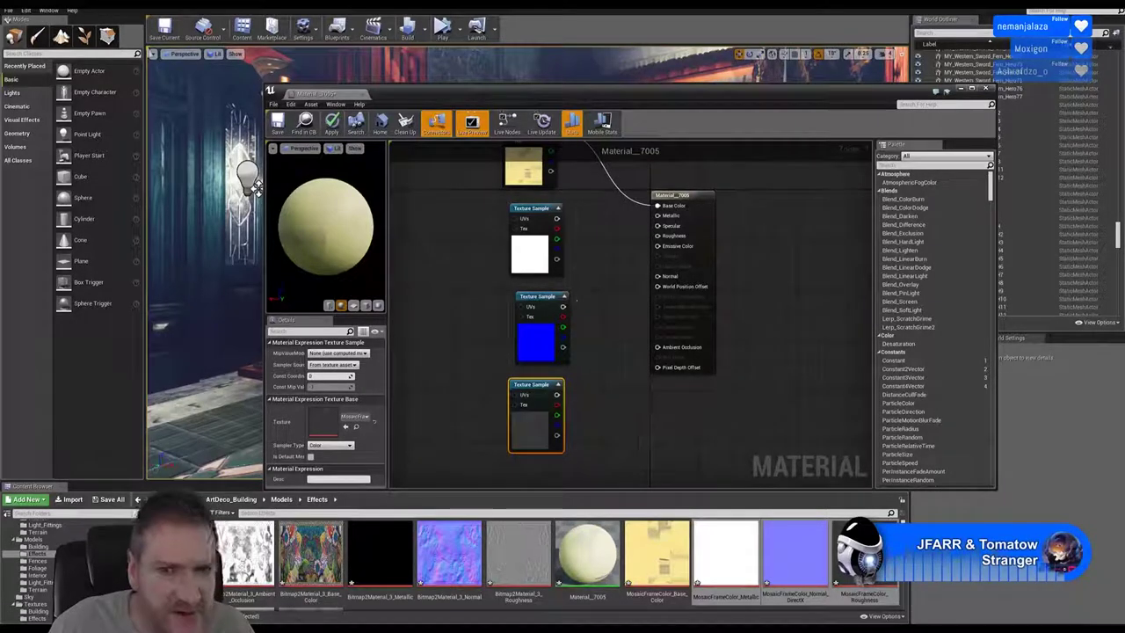
Connect the three MosaicFrameColor samples to Metallic, Normal and Roughness of Material__7005, apply the changes and close the material editor.
right_click_drag(601, 213, 578, 273)
scroll(578, 273, "up", 1)
left_click_drag(524, 281, 639, 278)
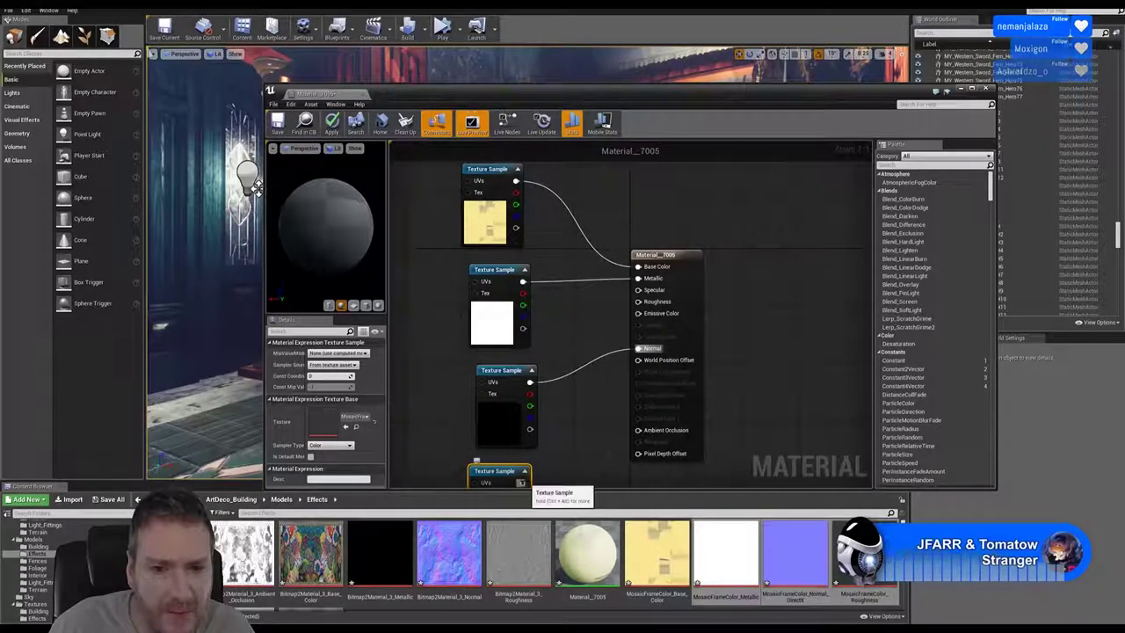
left_click_drag(523, 482, 641, 307)
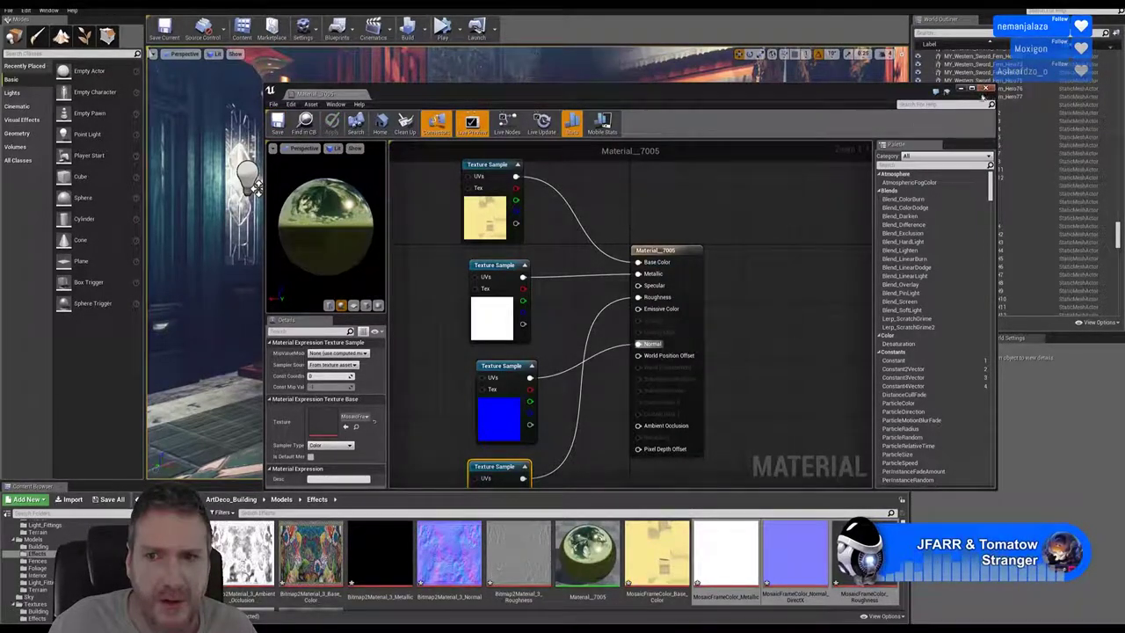
left_click(985, 90)
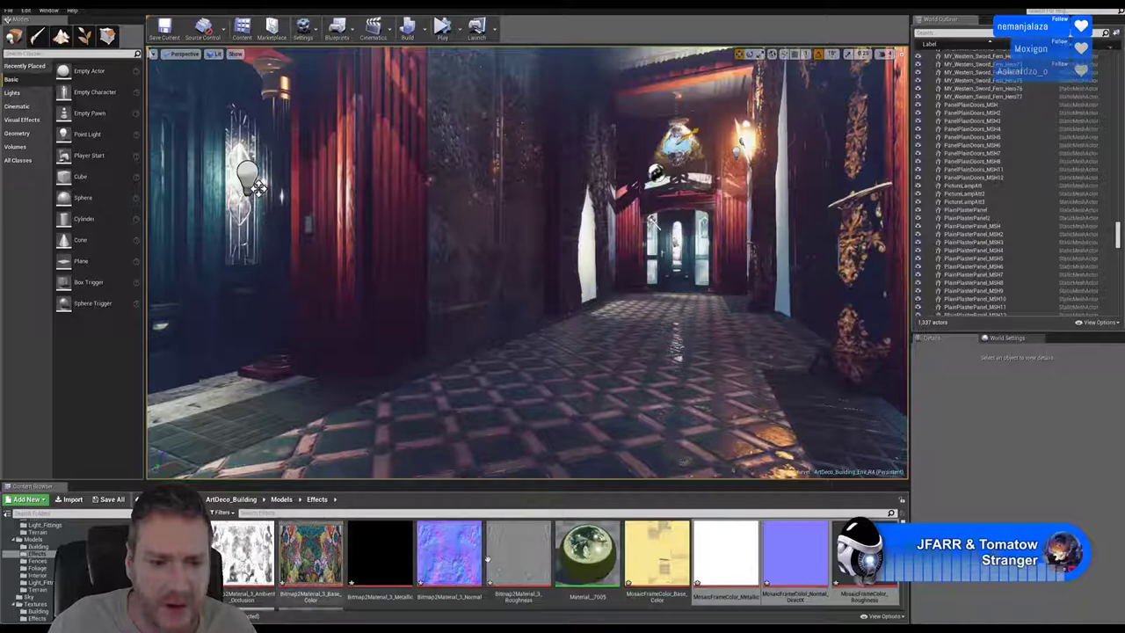
Open the MosaicTiles static mesh, examine its tile and frame materials from several angles, and close the mesh editor.
scroll(669, 563, "down", 2)
double_click(237, 563)
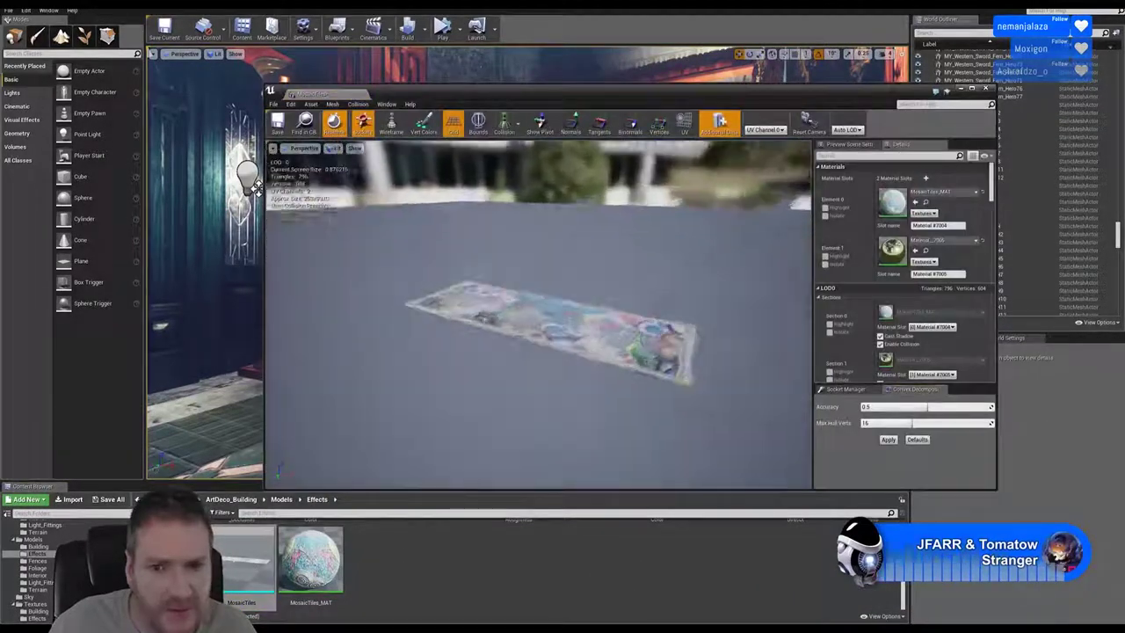
scroll(662, 405, "up", 5)
scroll(662, 404, "down", 3)
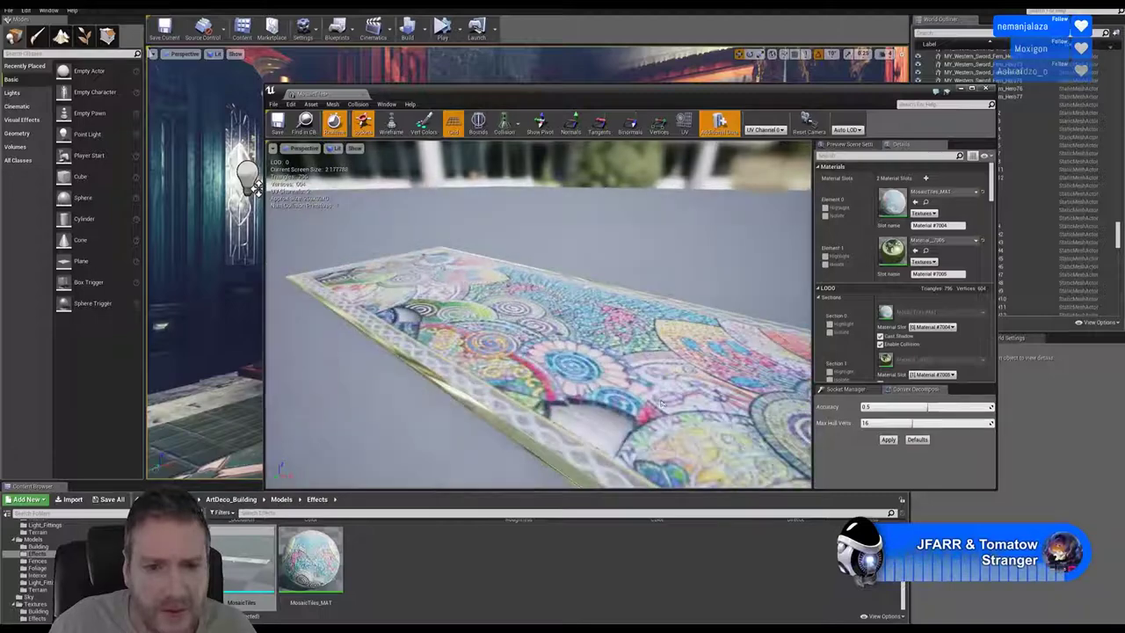
middle_click_drag(662, 404, 738, 431)
scroll(662, 404, "down", 4)
left_click_drag(586, 364, 685, 369)
left_click_drag(494, 349, 568, 299)
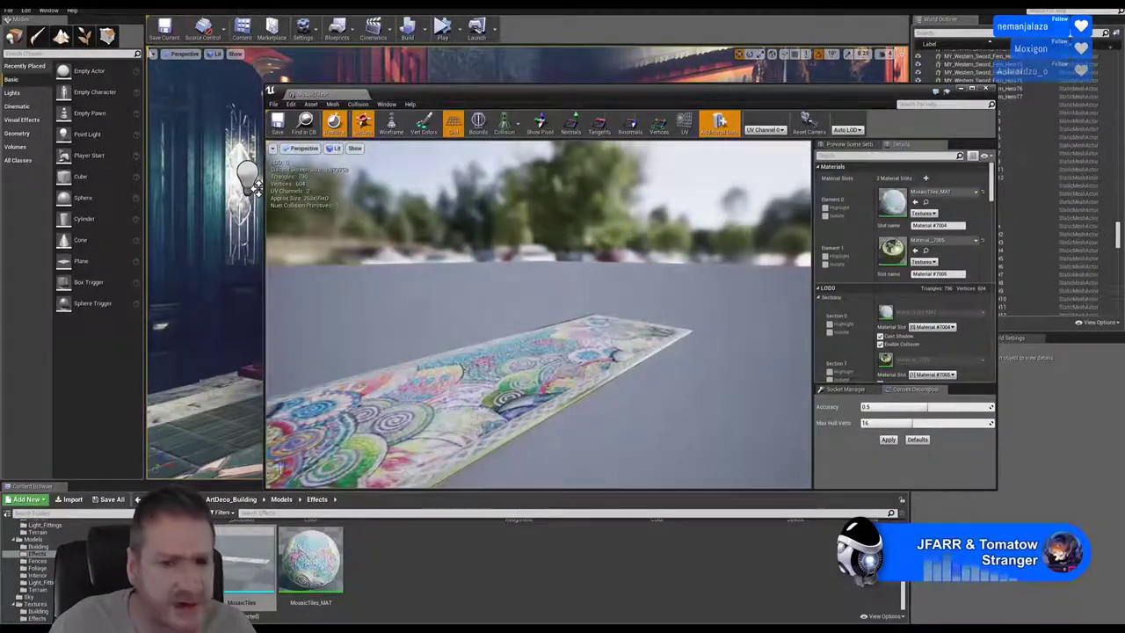
left_click(988, 90)
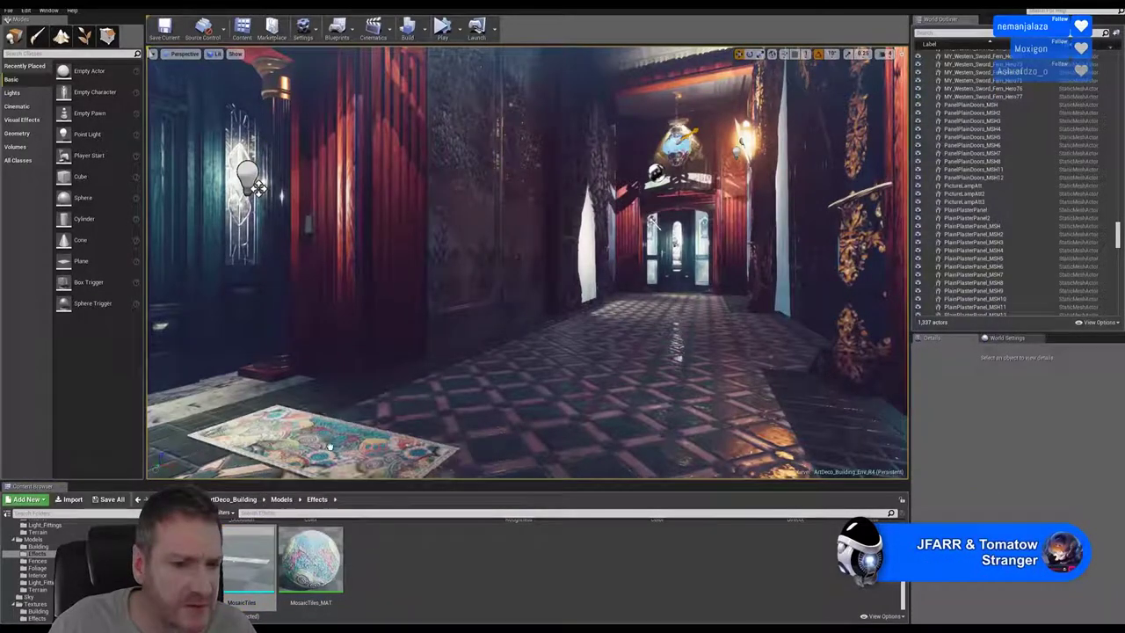
Place the MosaicTiles mesh on the corridor floor near the doorway and view it up close.
left_click_drag(330, 446, 323, 443)
right_click_drag(324, 443, 359, 469)
key("w")
key("w")
key("w")
key("s")
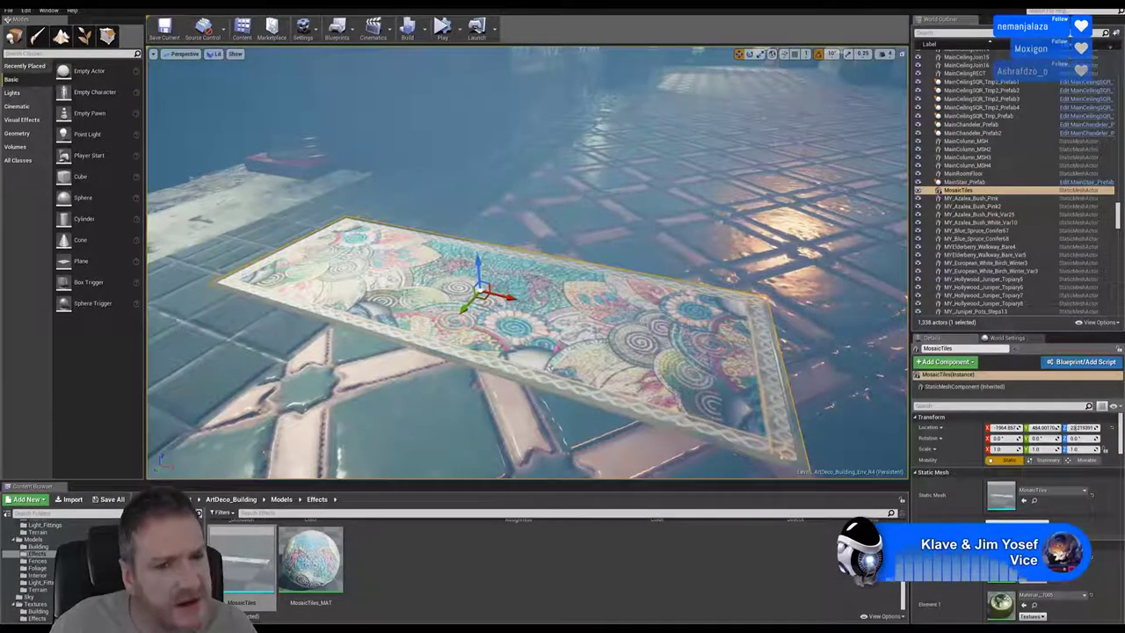
Rotate the MosaicTiles mesh 90° about its vertical axis.
key("w")
right_click_drag(527, 264, 501, 264)
key("s")
key("w")
key("s")
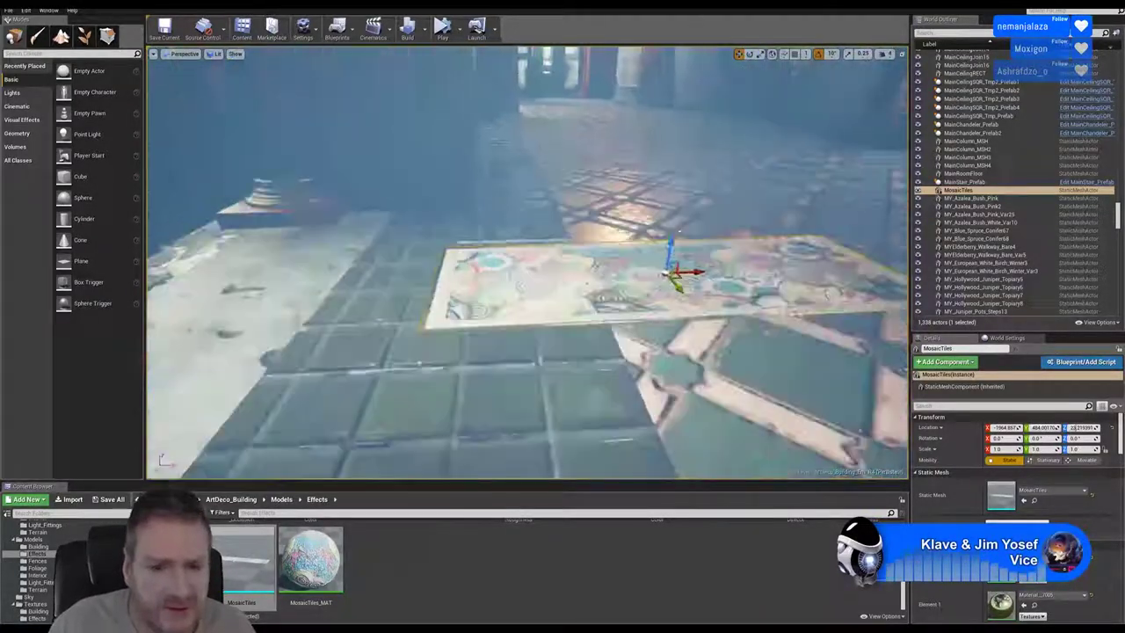
right_click_drag(591, 86, 602, 91)
mouse_move(679, 202)
right_mouse_down()
mouse_move(652, 236)
mouse_move(700, 225)
mouse_move(679, 203)
right_mouse_up()
key("s")
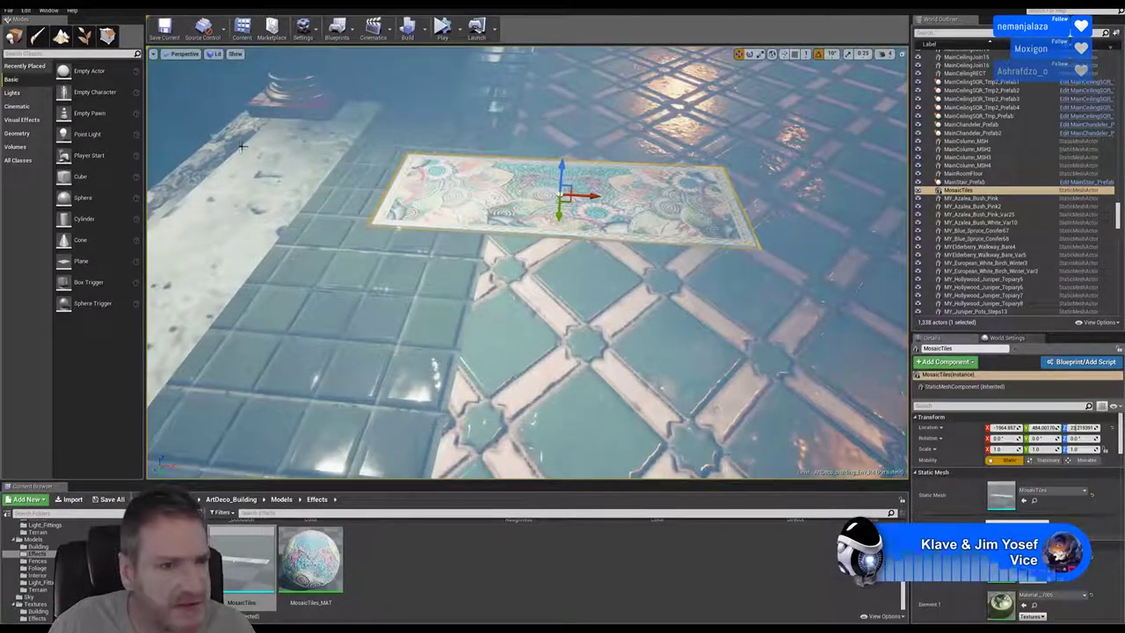
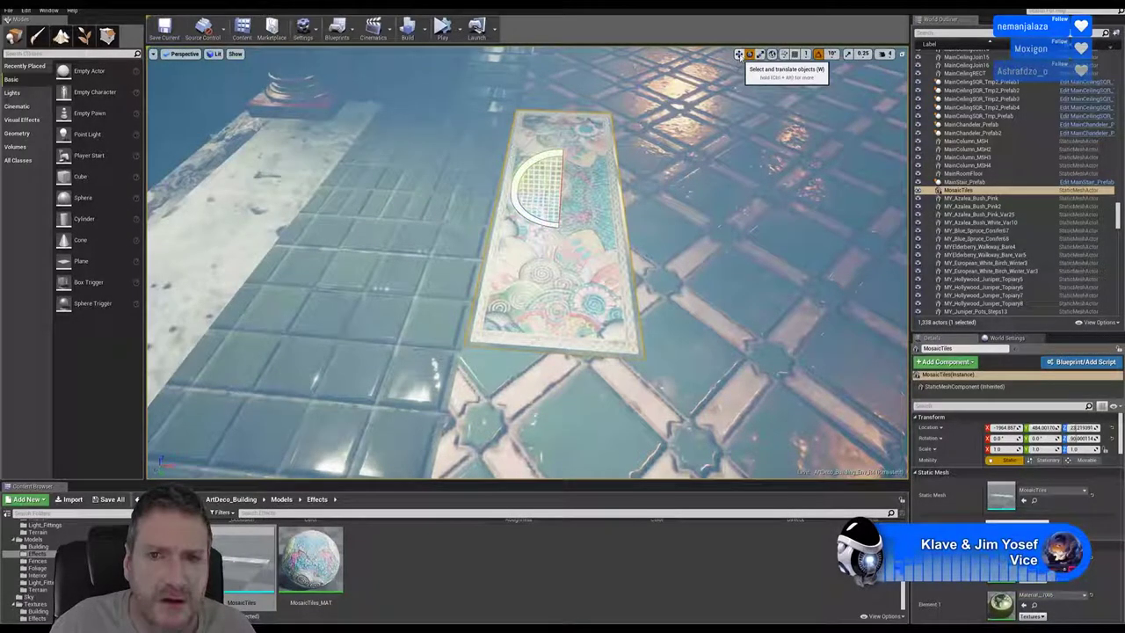
Move the MosaicTiles mesh onto the doorway threshold between the columns, at about X -2187 and Y 561.
left_click(741, 56)
right_click_drag(735, 91, 571, 95)
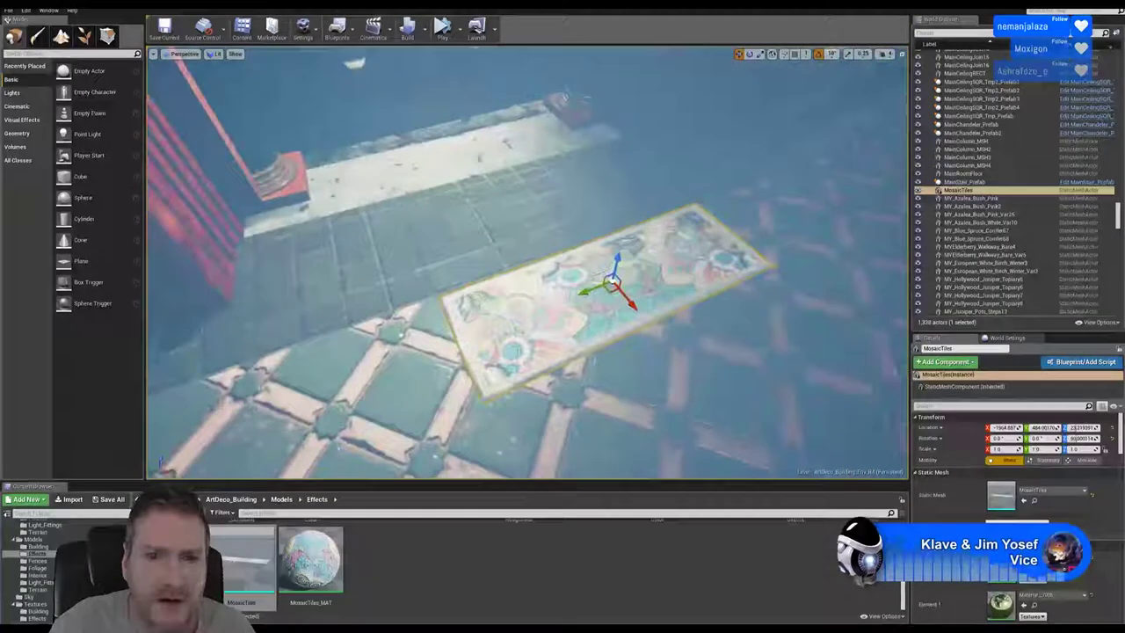
left_click_drag(630, 302, 410, 173)
right_click_drag(535, 249, 481, 211)
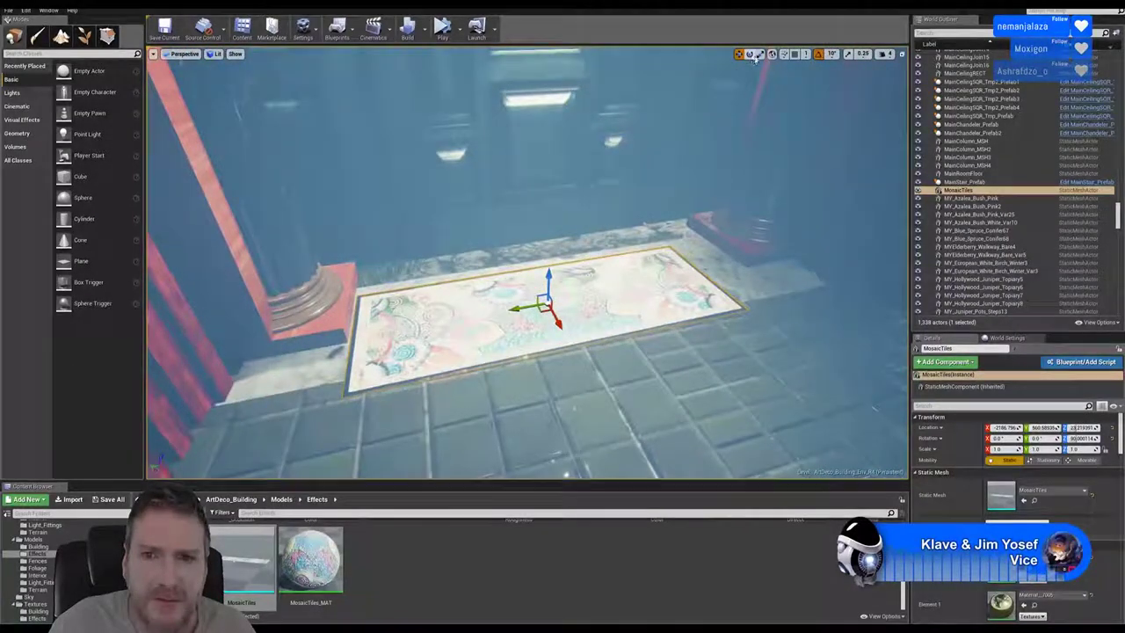
Scale the MosaicTiles mesh uniformly to about 1.70 and shift it across the threshold to about Y 543.
left_click_drag(551, 300, 677, 294)
key("w")
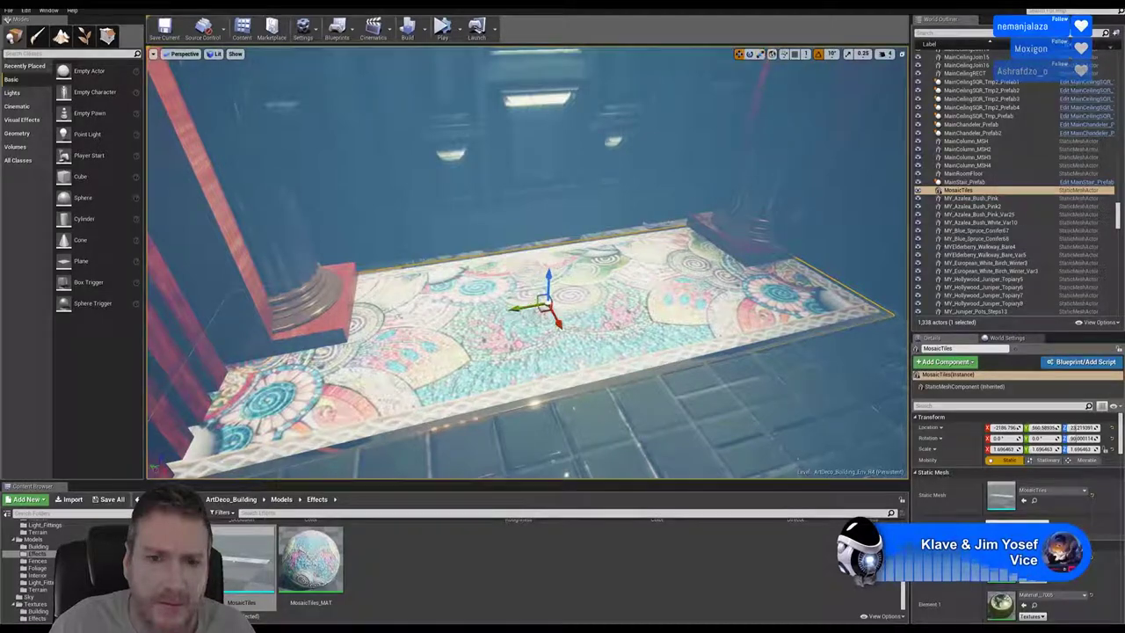
left_click_drag(522, 319, 546, 289)
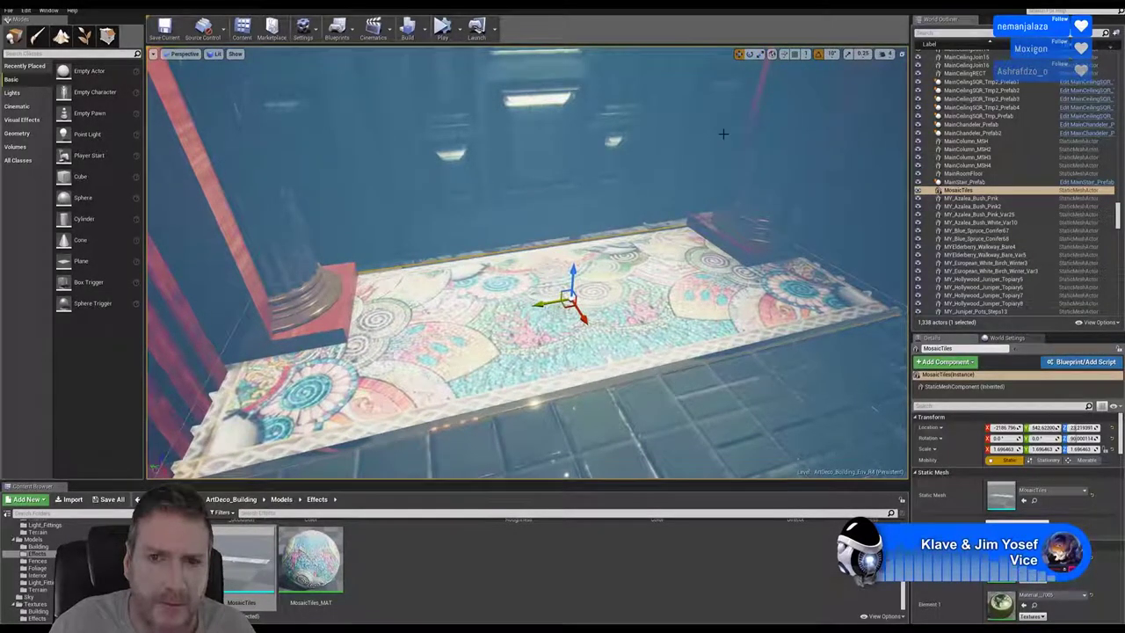
Reduce the uniform scale of the MosaicTiles mesh to about 1.62 so it fits the threshold.
left_click(740, 54)
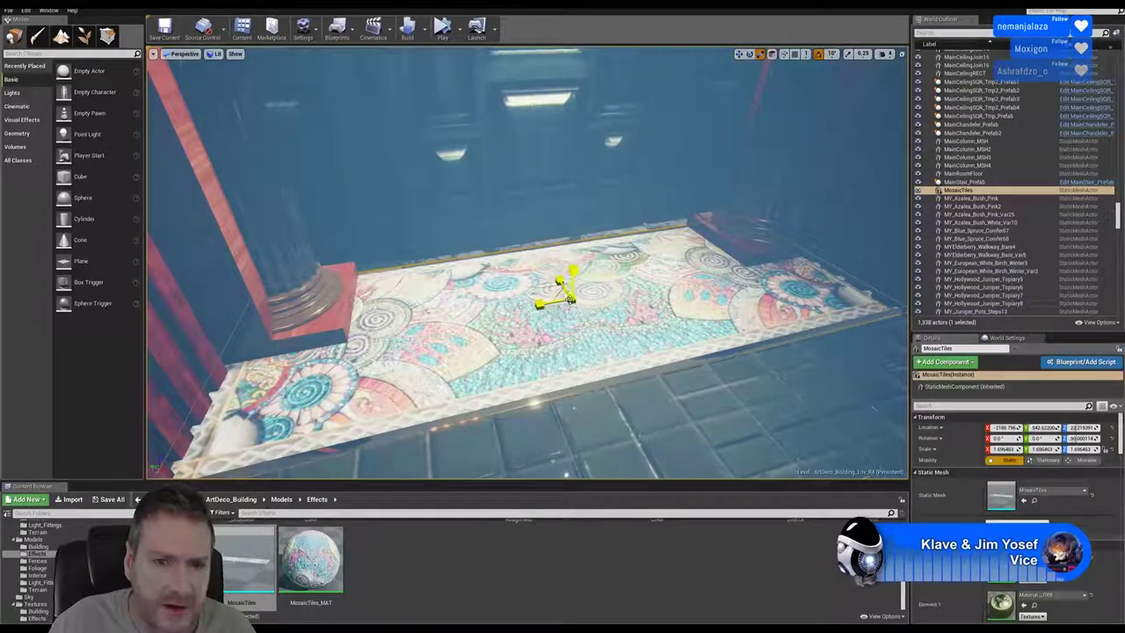
left_click_drag(571, 303, 562, 295)
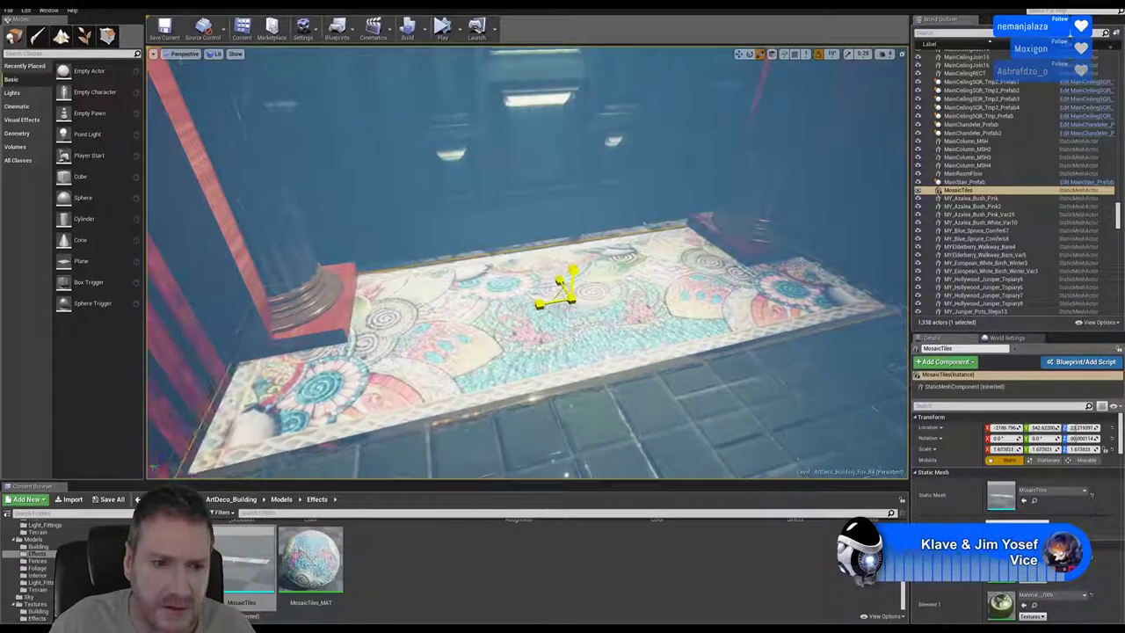
left_click_drag(562, 295, 561, 297)
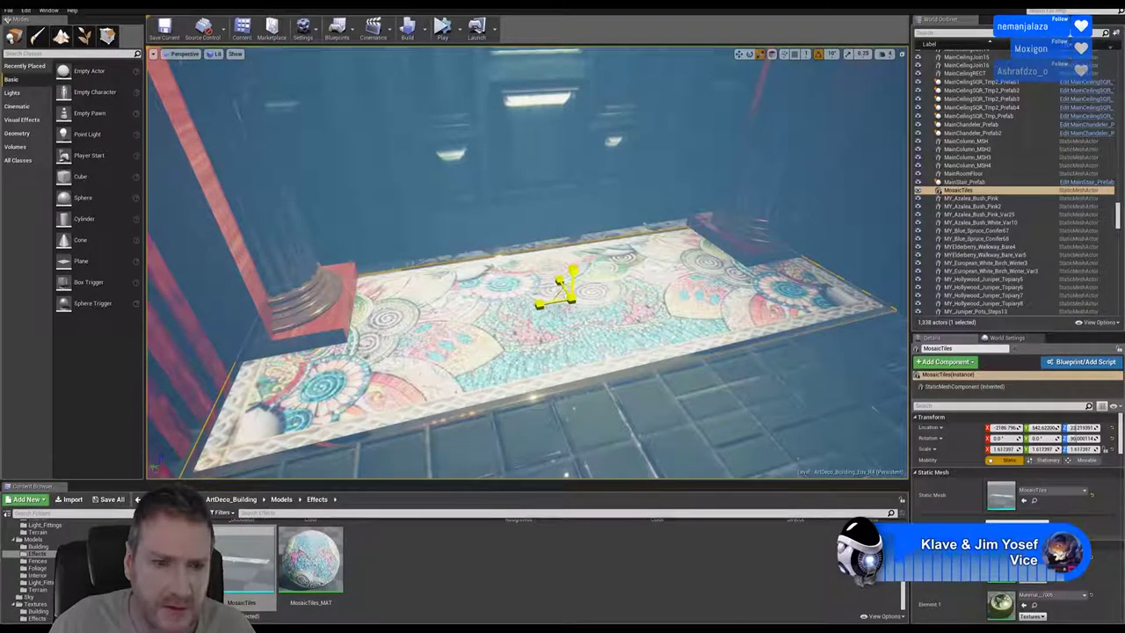
Reposition the MosaicTiles mesh on the threshold to about X -2198 and Y 541.
key("w")
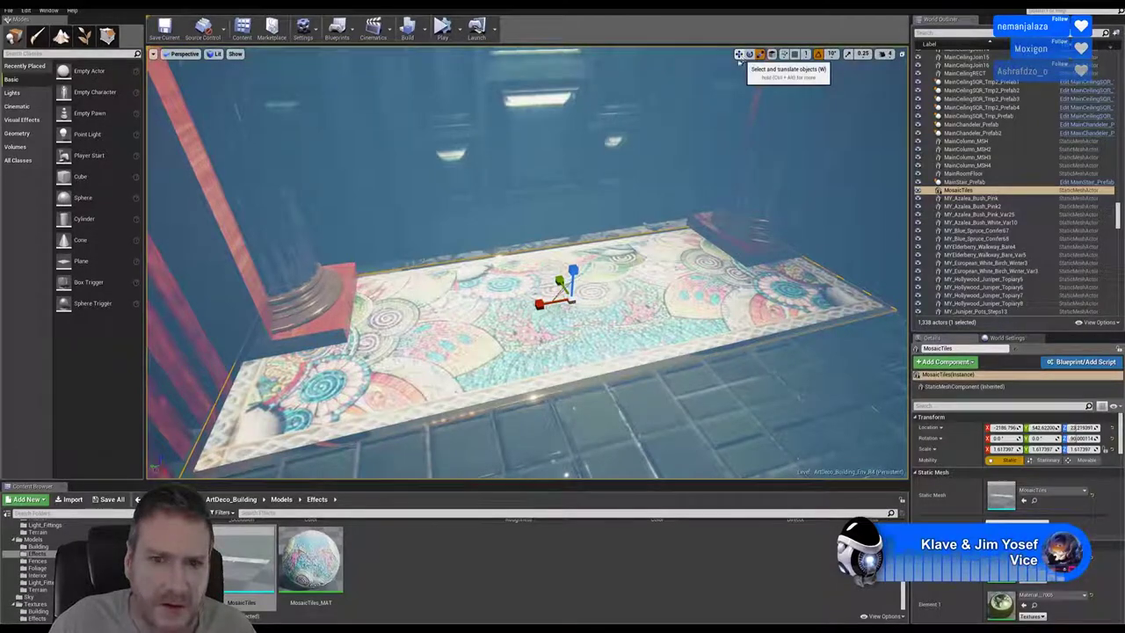
left_click_drag(539, 306, 578, 302)
right_click_drag(636, 360, 677, 355)
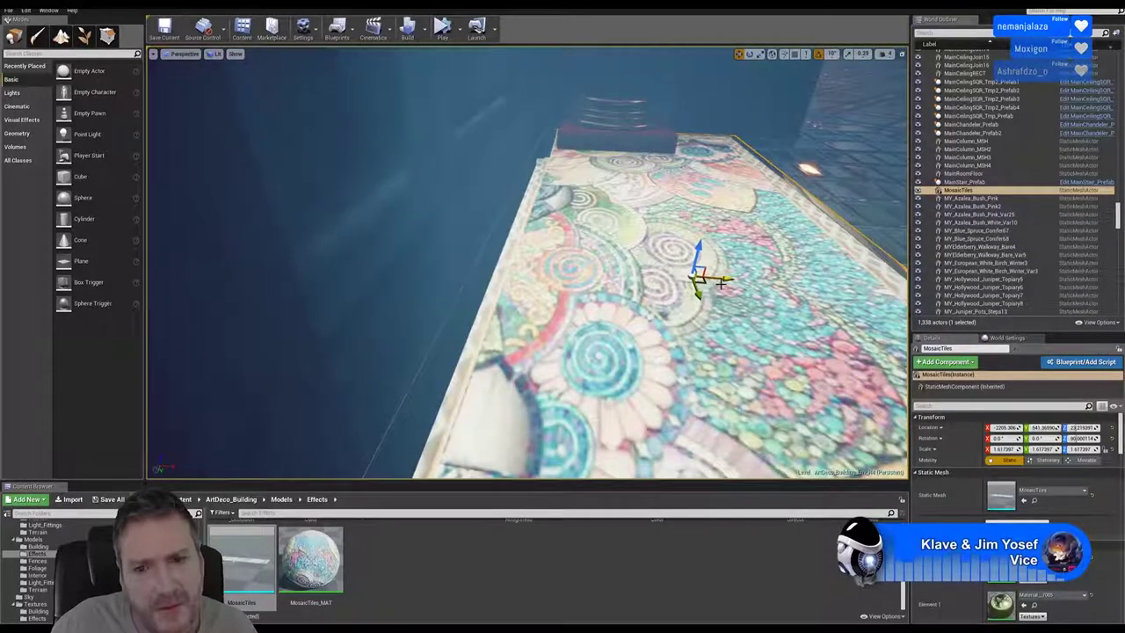
left_click_drag(719, 279, 746, 270)
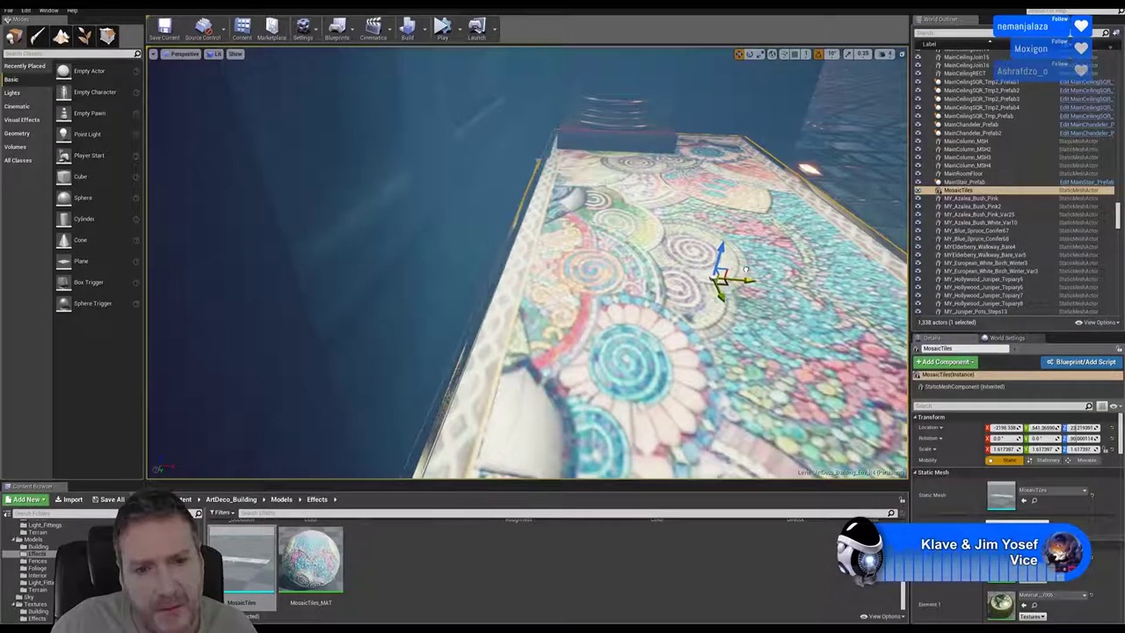
Adjust the height of the MosaicTiles mesh slightly relative to the surrounding floor tiles and clear the selection.
right_click_drag(718, 310, 633, 303)
right_click_drag(489, 378, 421, 404)
right_click_drag(623, 336, 538, 255)
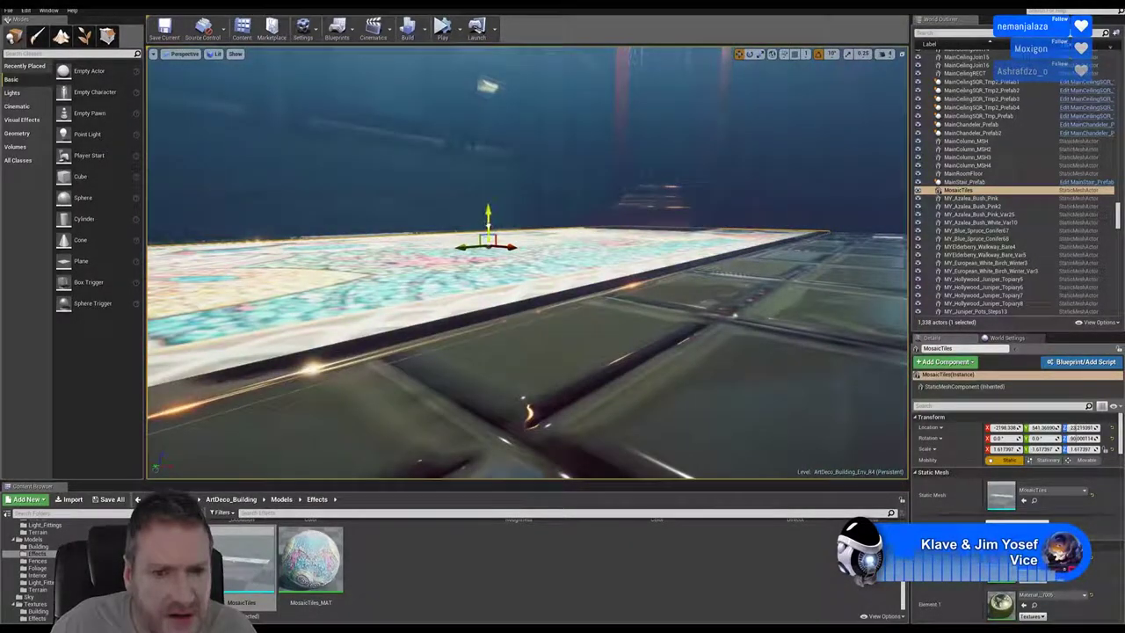
left_click_drag(488, 226, 494, 220)
right_click_drag(621, 310, 589, 308)
right_click_drag(485, 328, 531, 331)
key("Escape")
Break the Metallic input's link in MosaicTiles_MAT and apply the material changes.
double_click(311, 562)
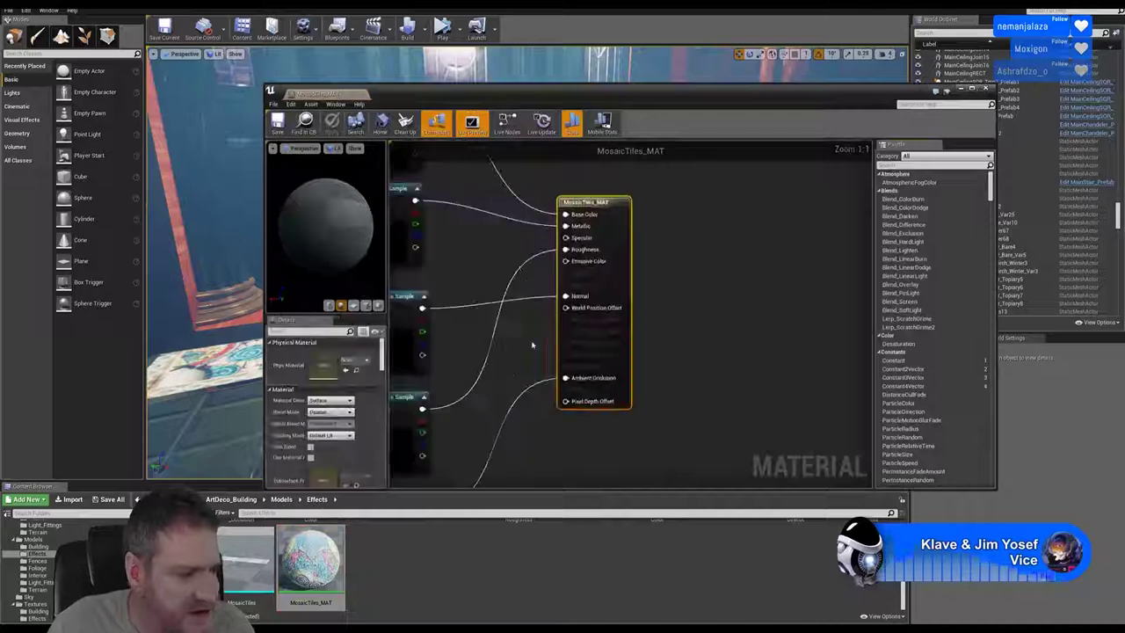
right_click_drag(532, 345, 568, 357)
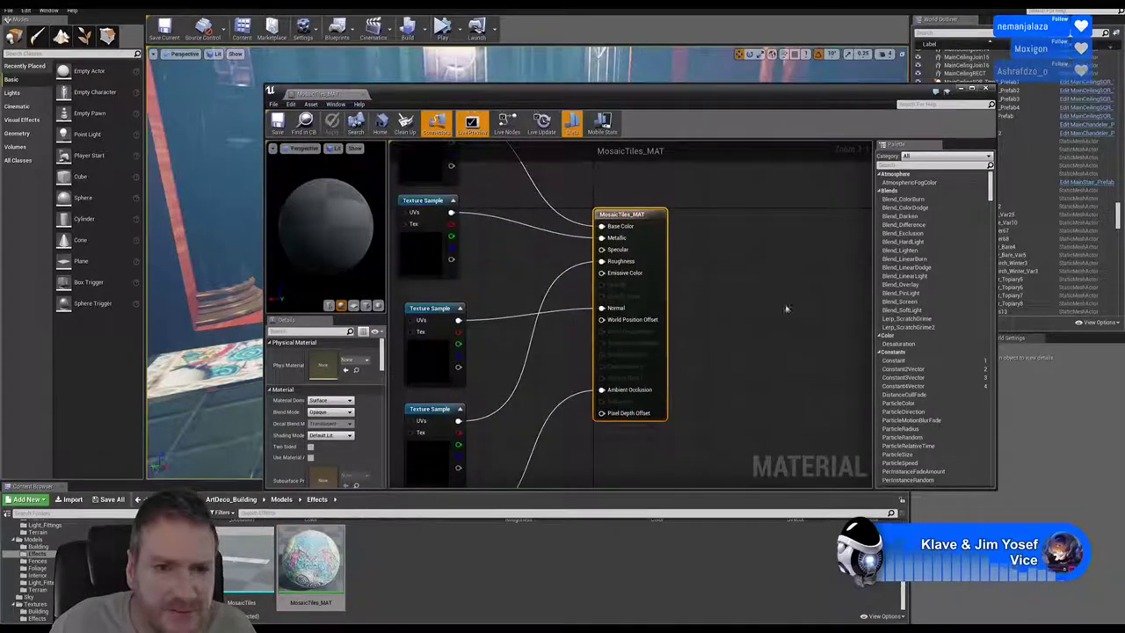
right_click_drag(742, 211, 757, 263)
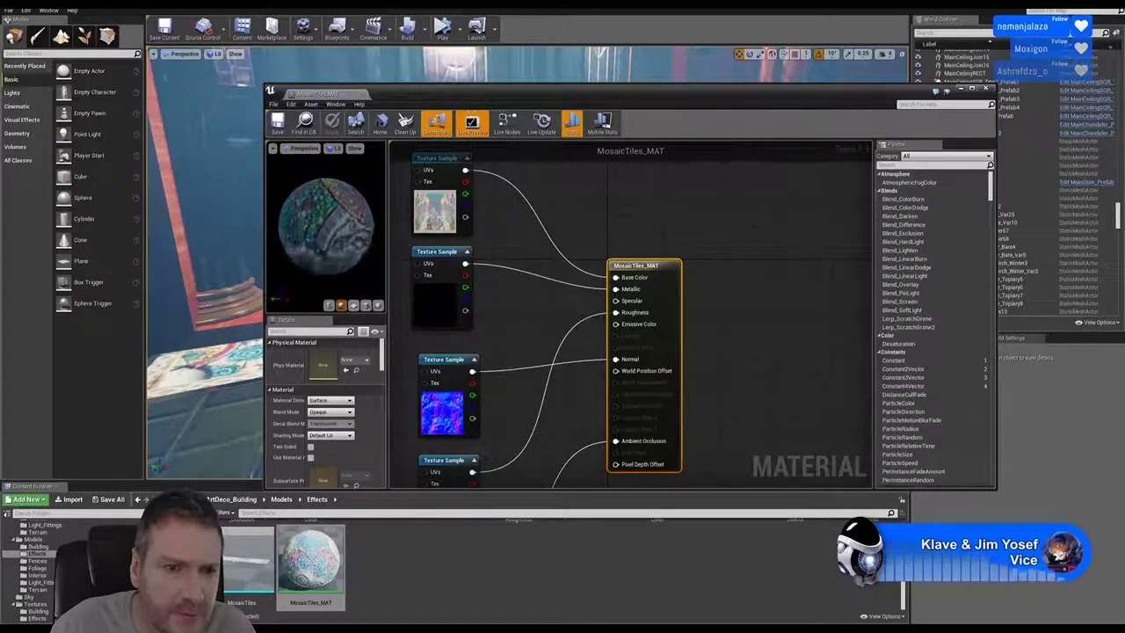
mouse_move(487, 358)
right_mouse_down()
mouse_move(497, 300)
mouse_move(491, 343)
right_mouse_up()
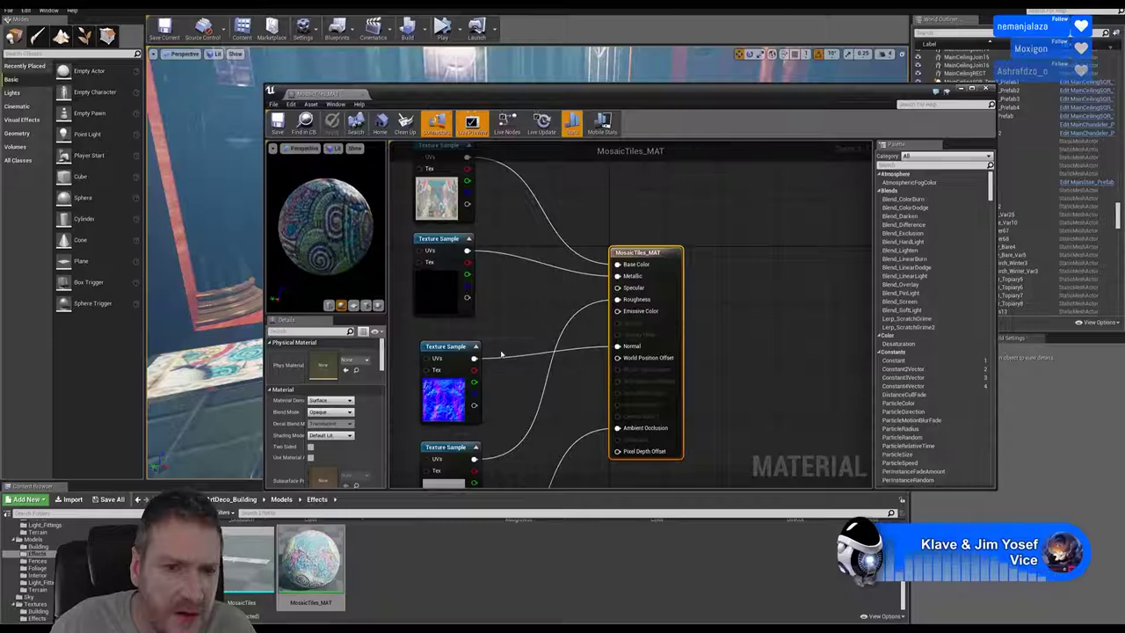
right_click(621, 278)
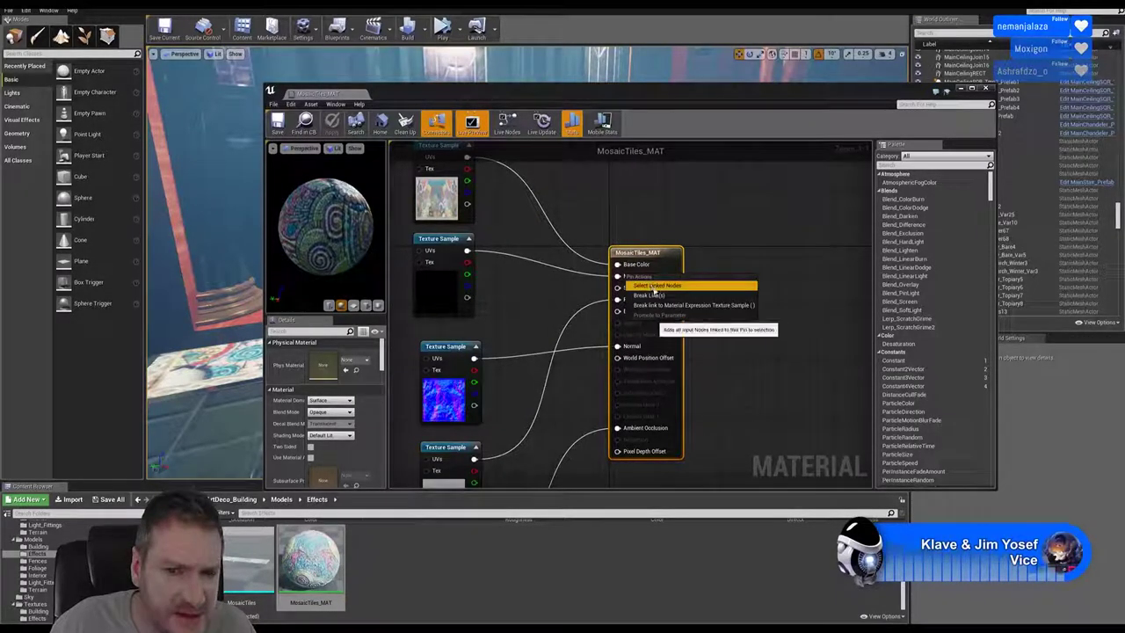
left_click(651, 295)
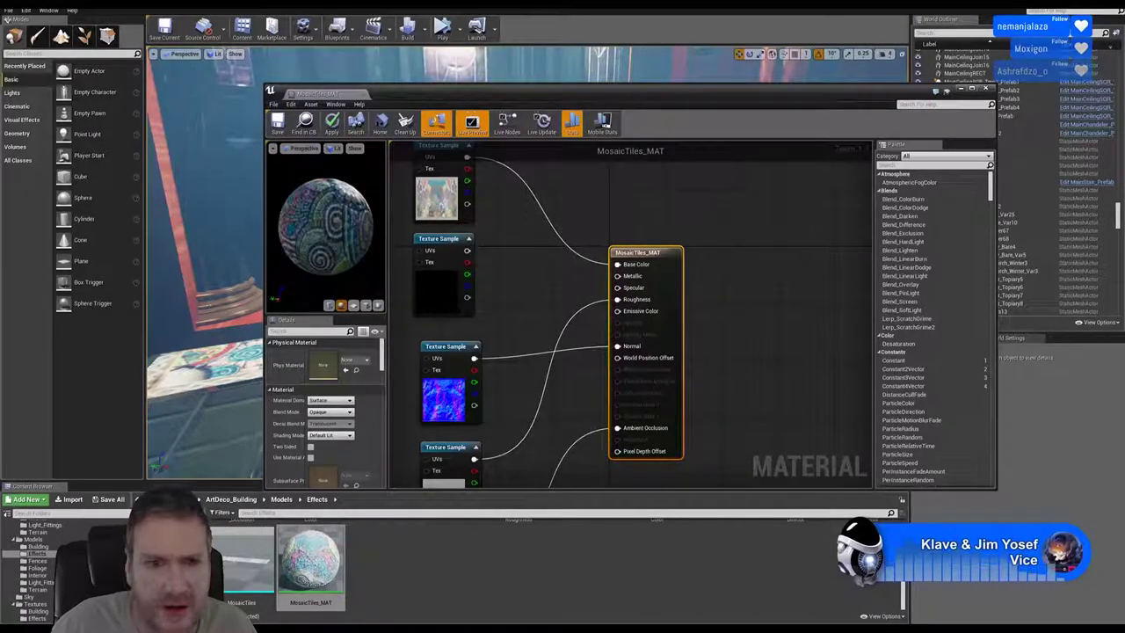
mouse_move(327, 227)
left_mouse_down()
mouse_move(344, 230)
mouse_move(331, 219)
left_mouse_up()
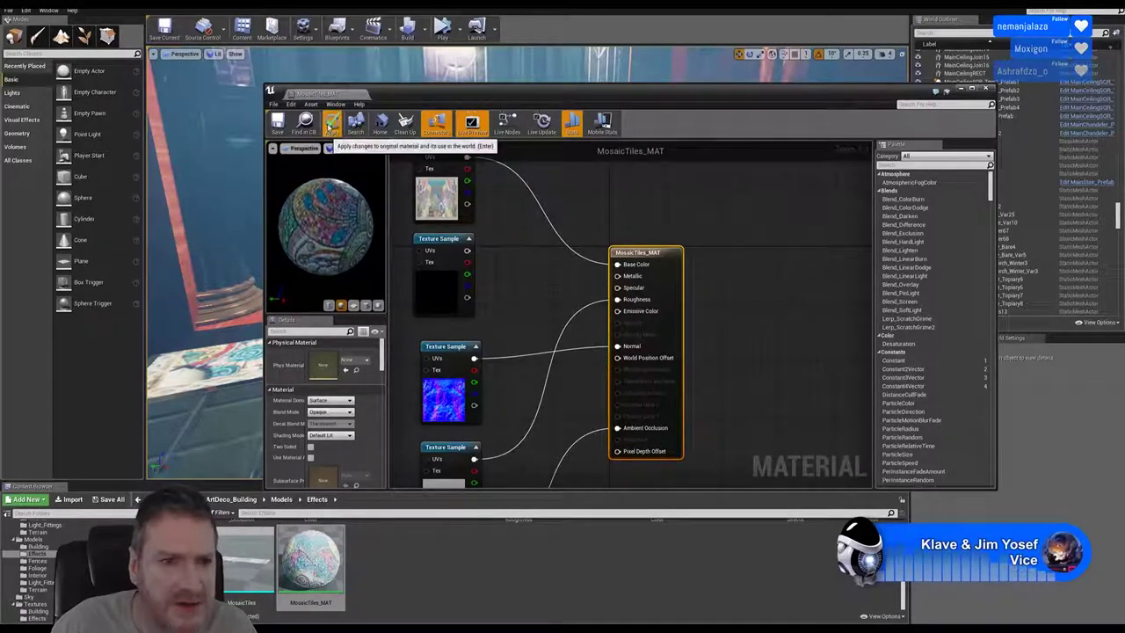
left_click(331, 125)
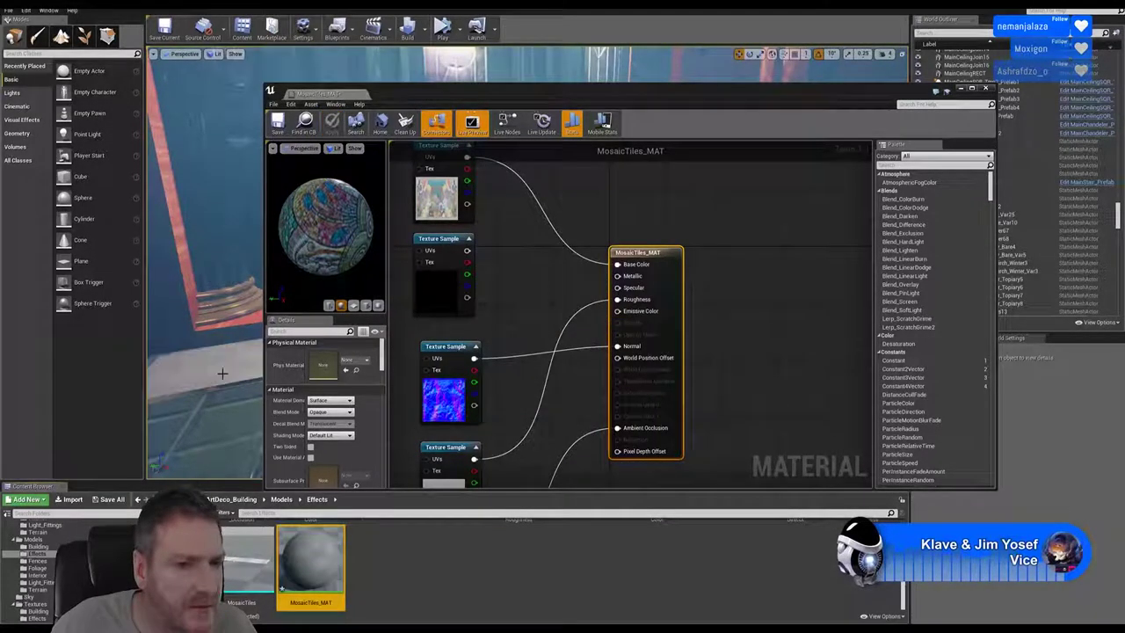
Reconnect the black metallic texture sample to the Metallic input of MosaicTiles_MAT.
right_click_drag(223, 371, 281, 371)
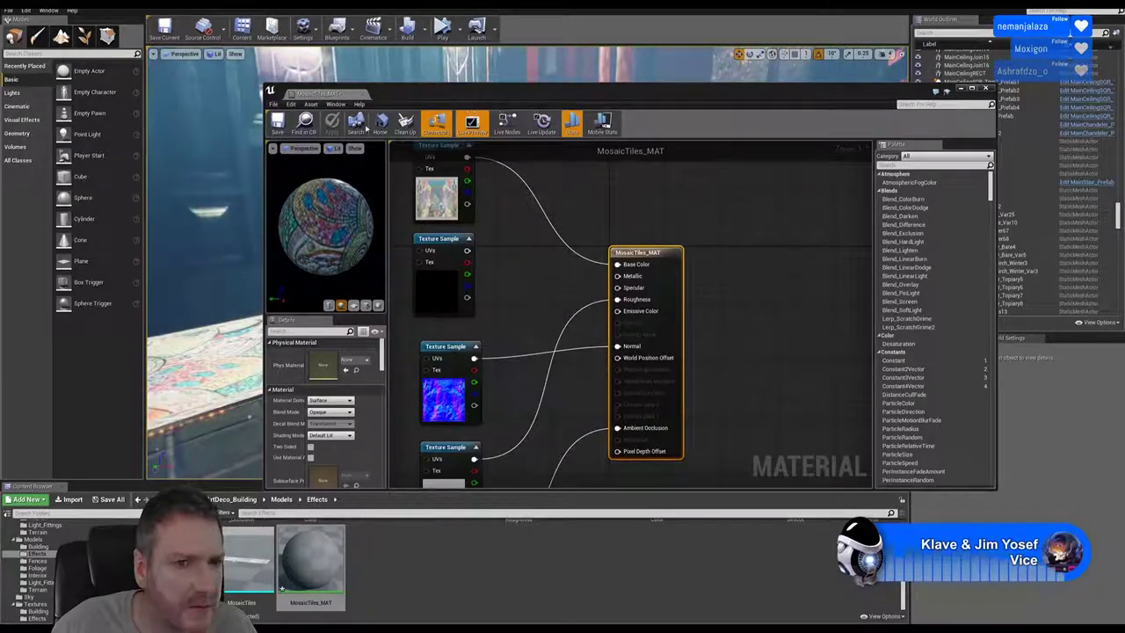
left_click_drag(403, 94, 511, 95)
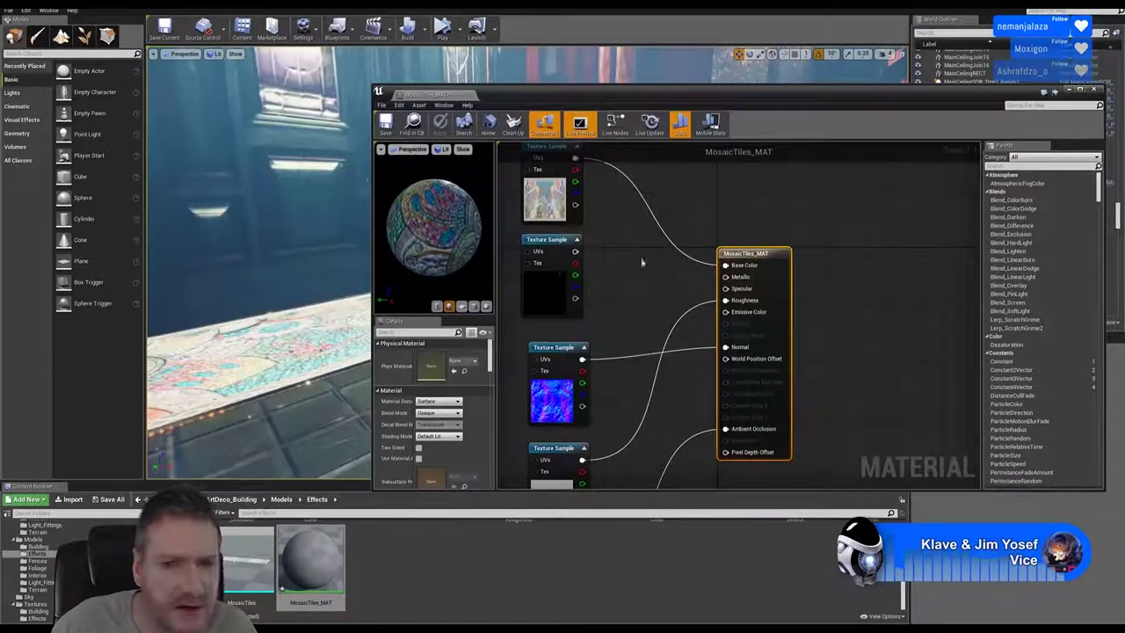
left_click_drag(575, 252, 727, 277)
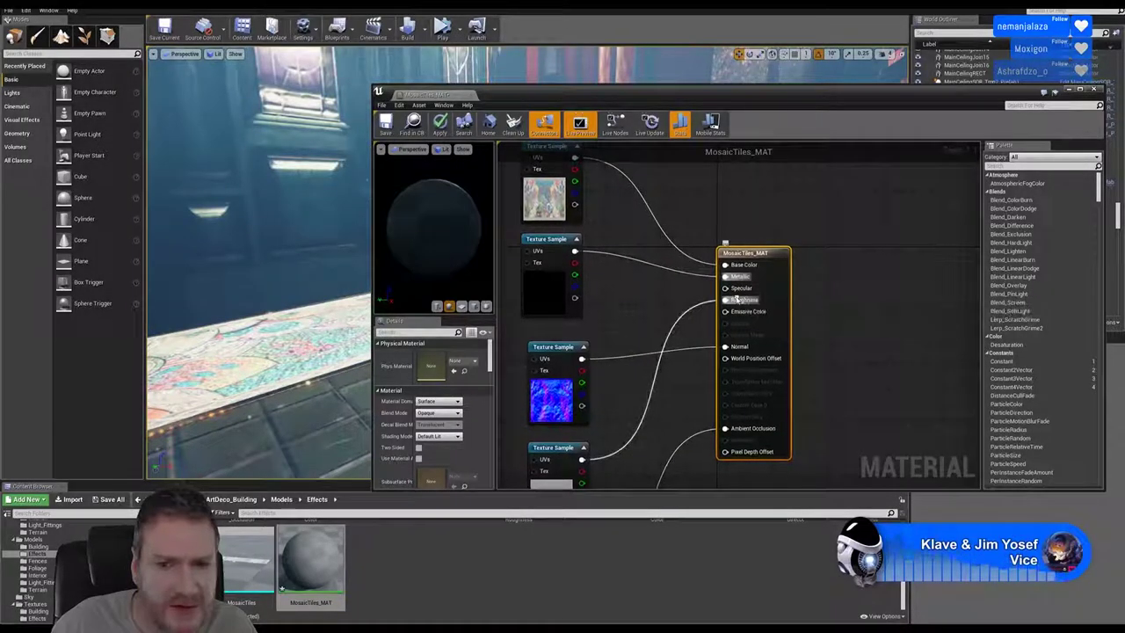
Break the Roughness input's link in MosaicTiles_MAT, apply the change and inspect the mosaic surface up close.
right_click(745, 301)
left_click(760, 318)
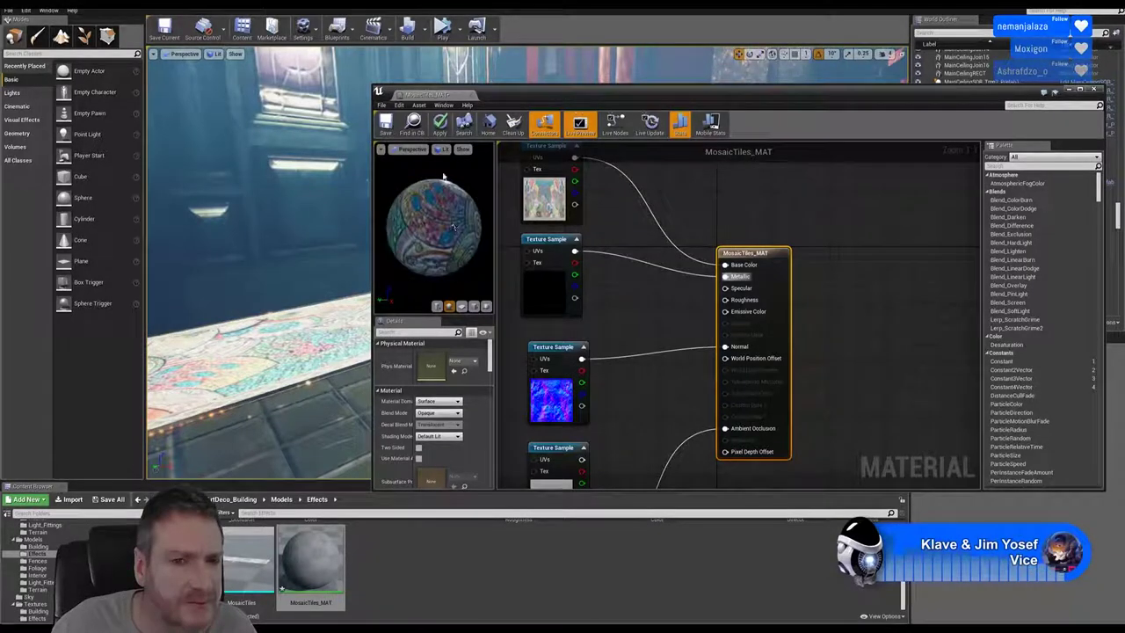
left_click(439, 126)
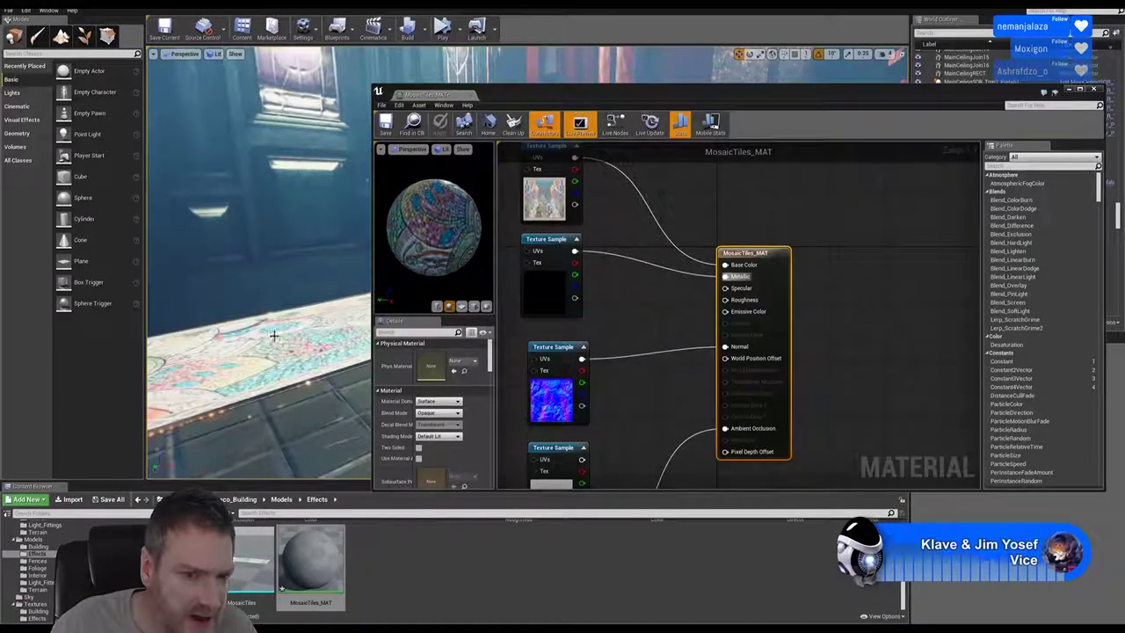
right_click_drag(278, 341, 220, 356)
right_click_drag(262, 400, 255, 438)
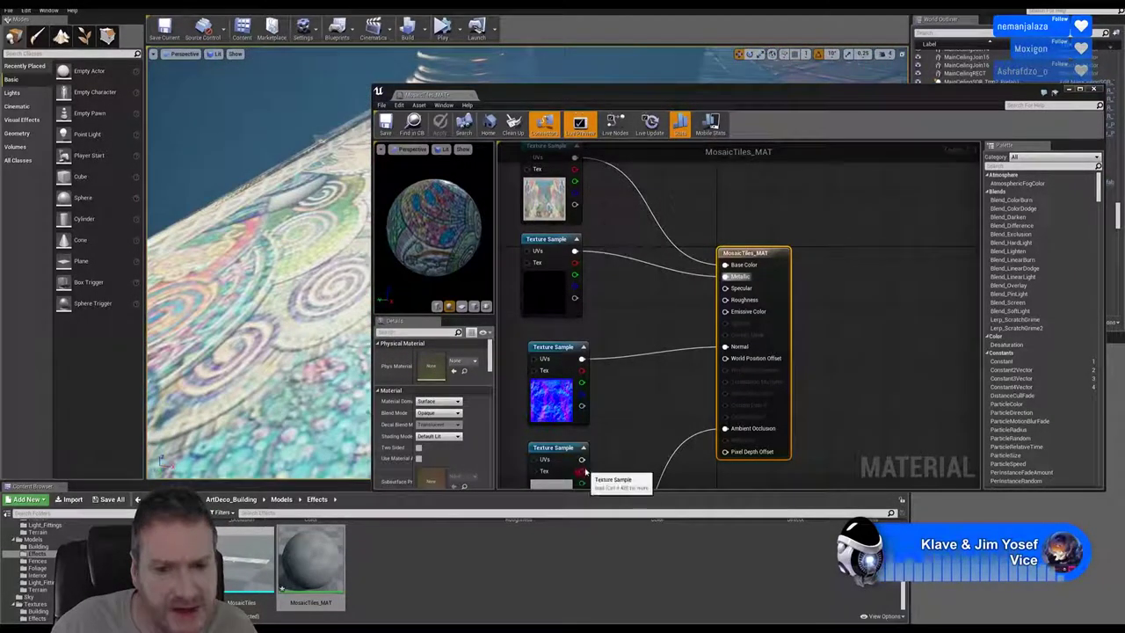
Reconnect the roughness texture sample to the Roughness input, then apply, save and close MosaicTiles_MAT.
left_click_drag(581, 460, 726, 347)
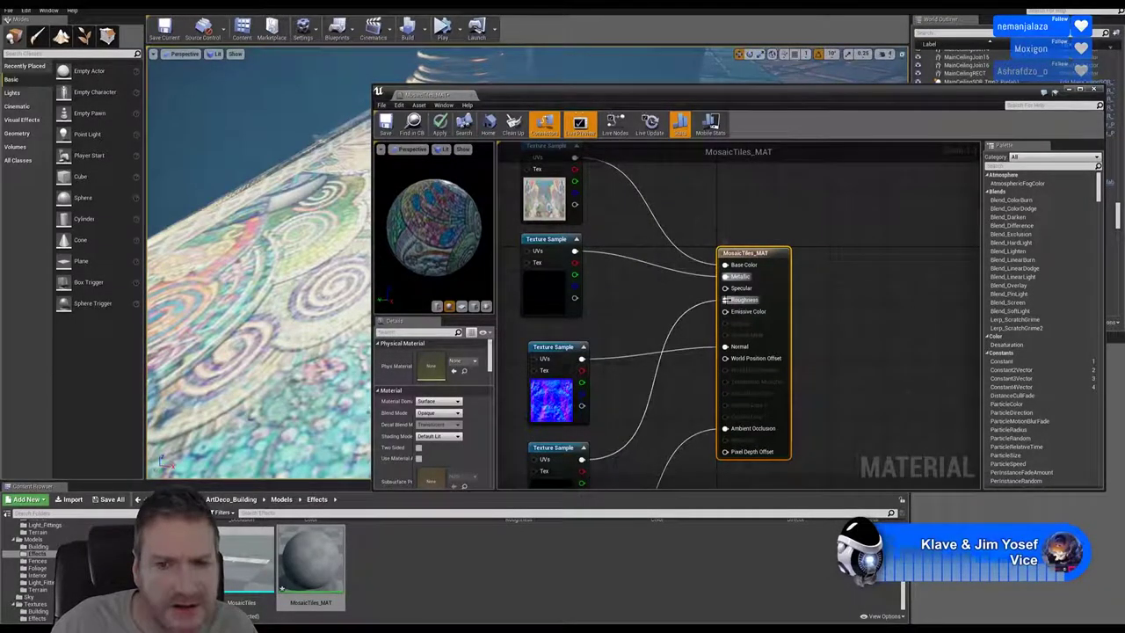
left_click_drag(749, 97, 659, 79)
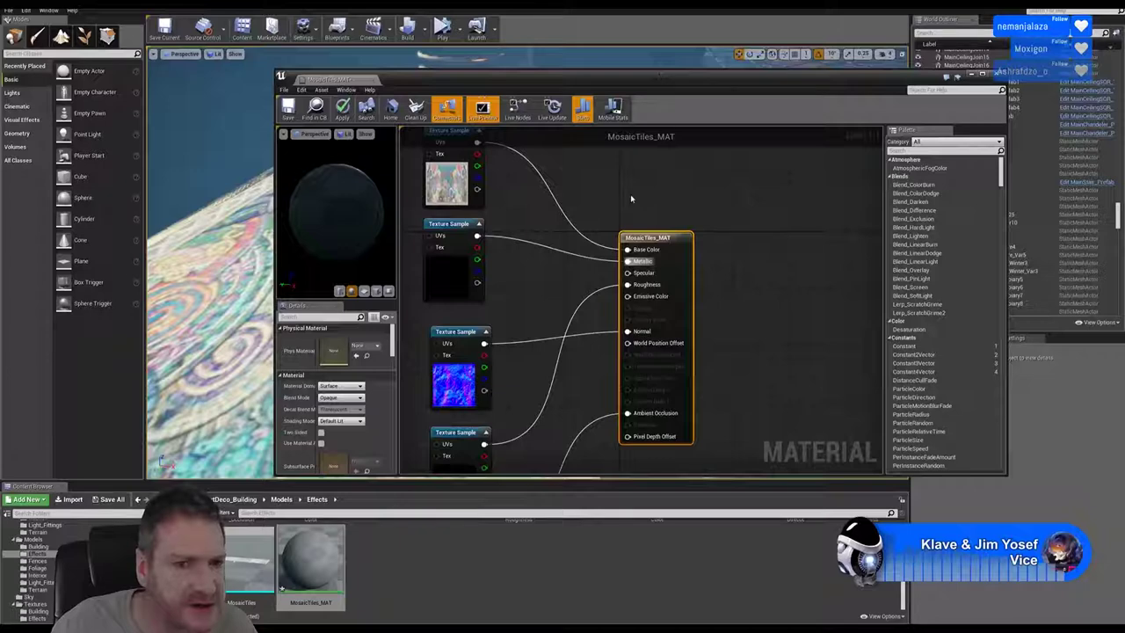
left_click(342, 110)
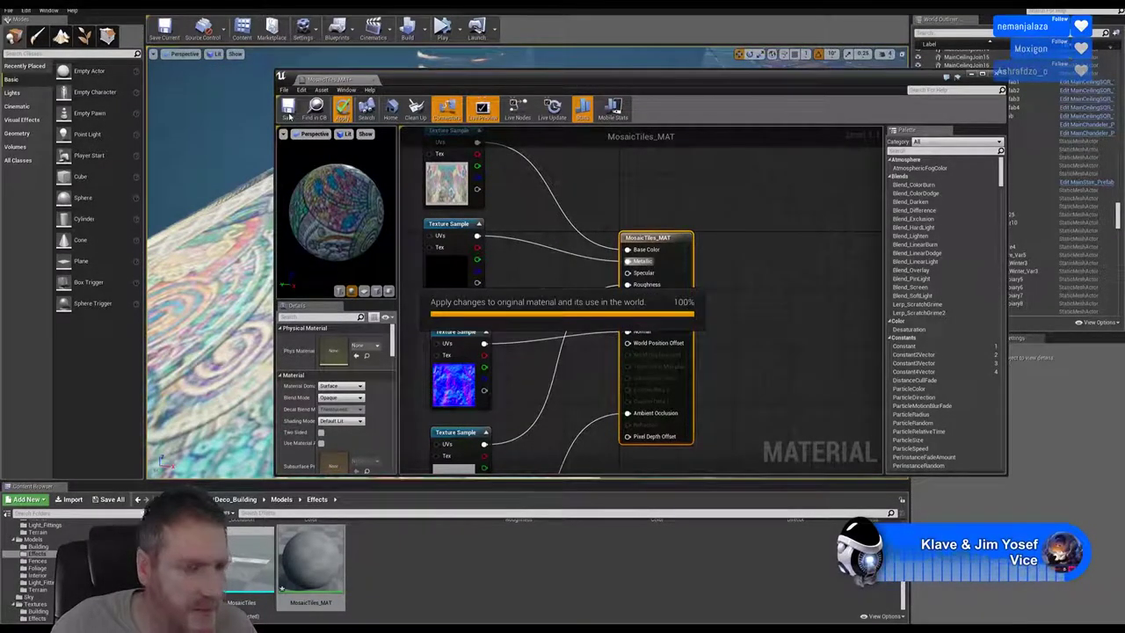
left_click(289, 111)
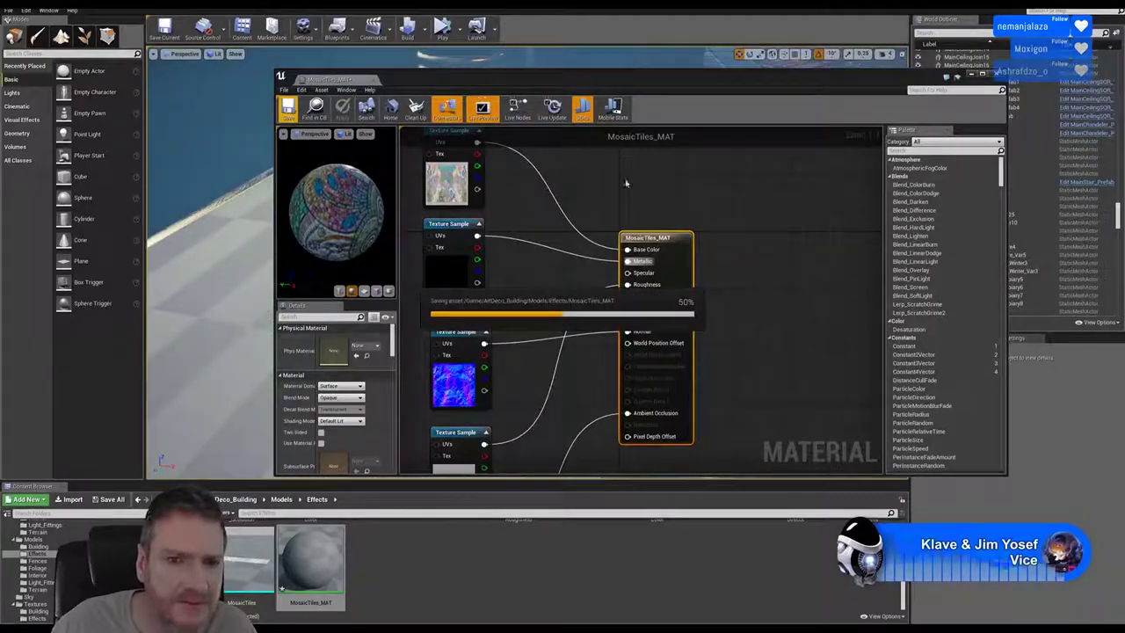
left_click(997, 78)
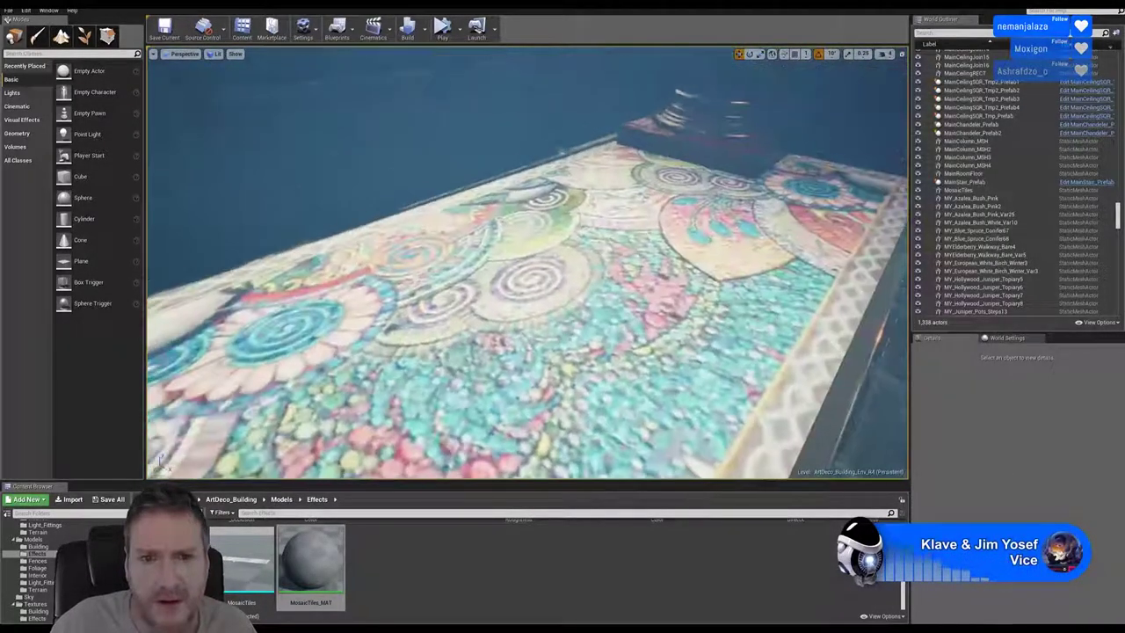
right_click_drag(387, 185, 473, 57)
right_click_drag(473, 211, 515, 197)
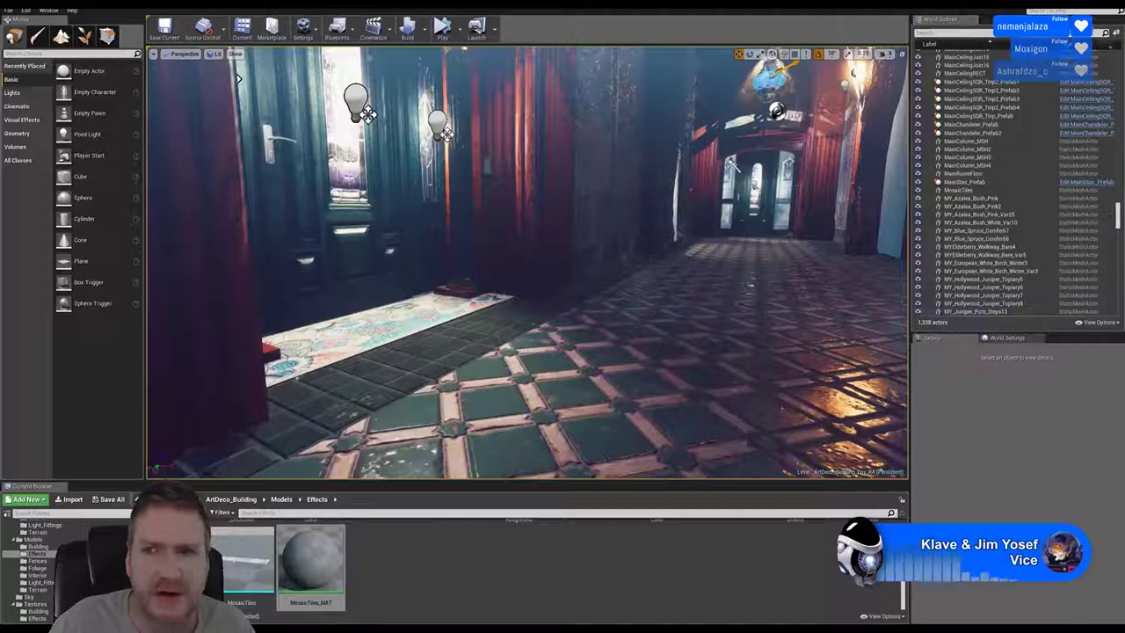
Switch from Unreal Engine to the web browser and load the copied imgur album link.
left_click(1087, 11)
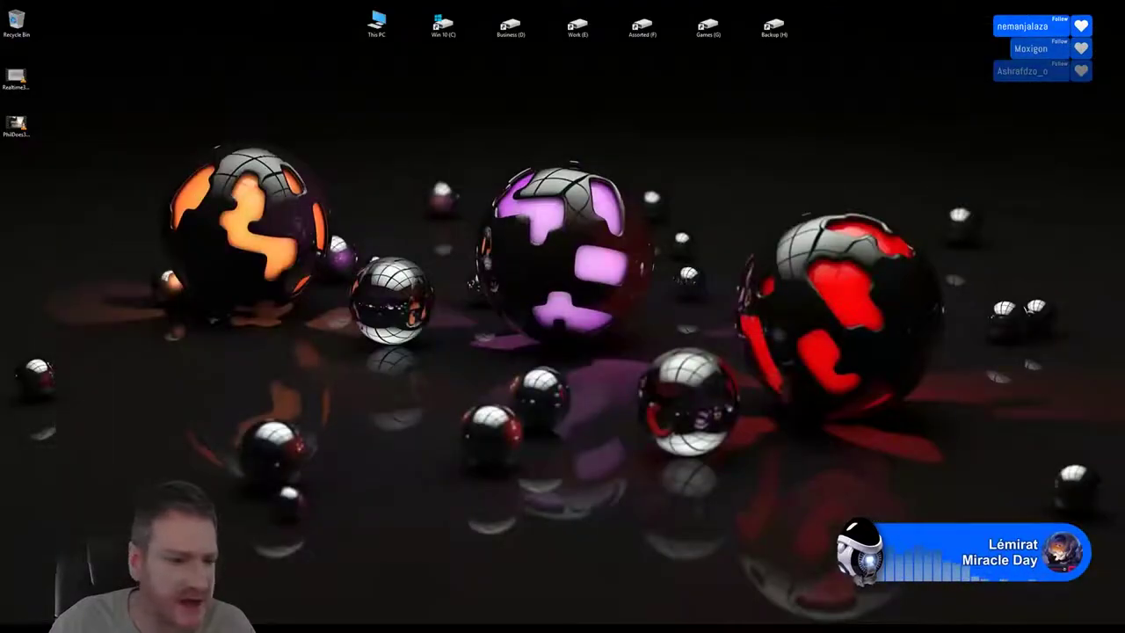
key("super")
key("Escape")
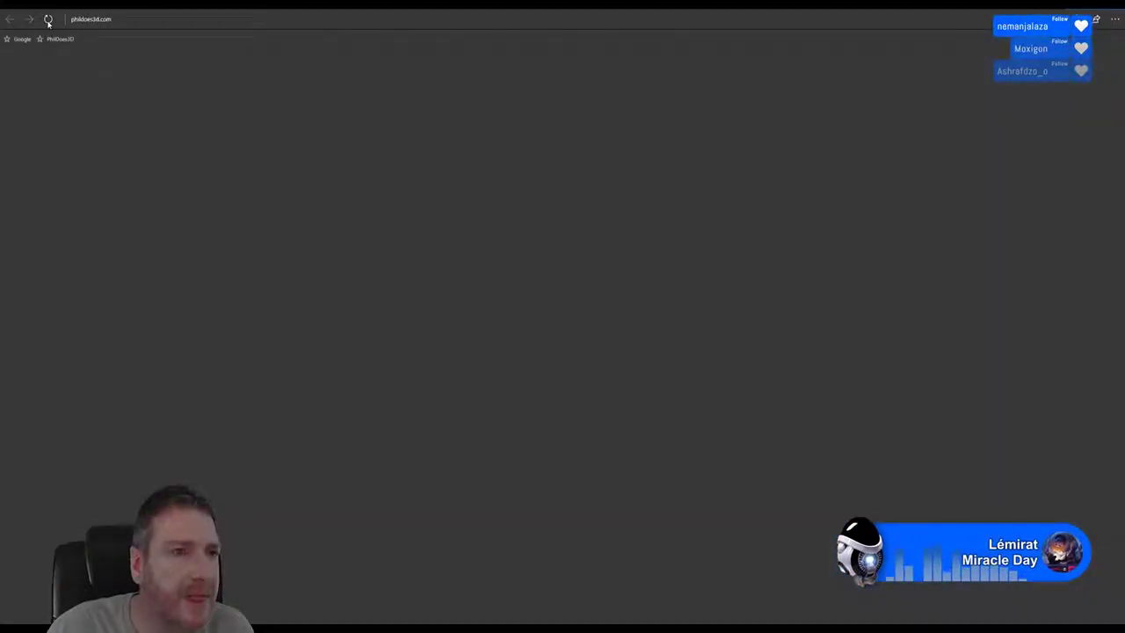
left_click(55, 41)
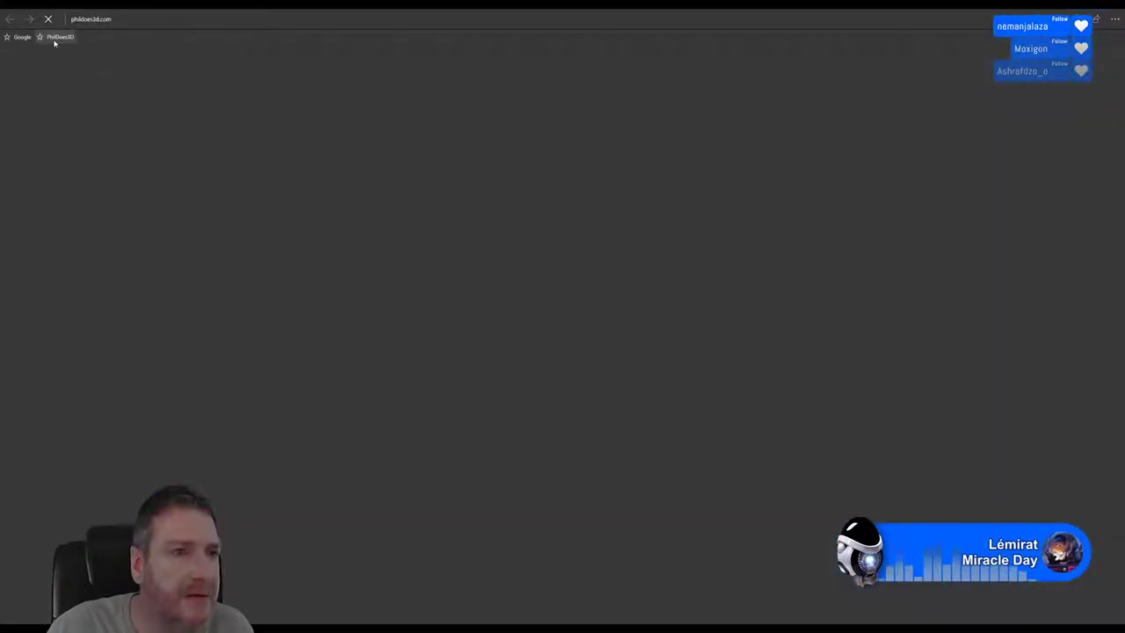
left_click(105, 21)
key("ctrl+v")
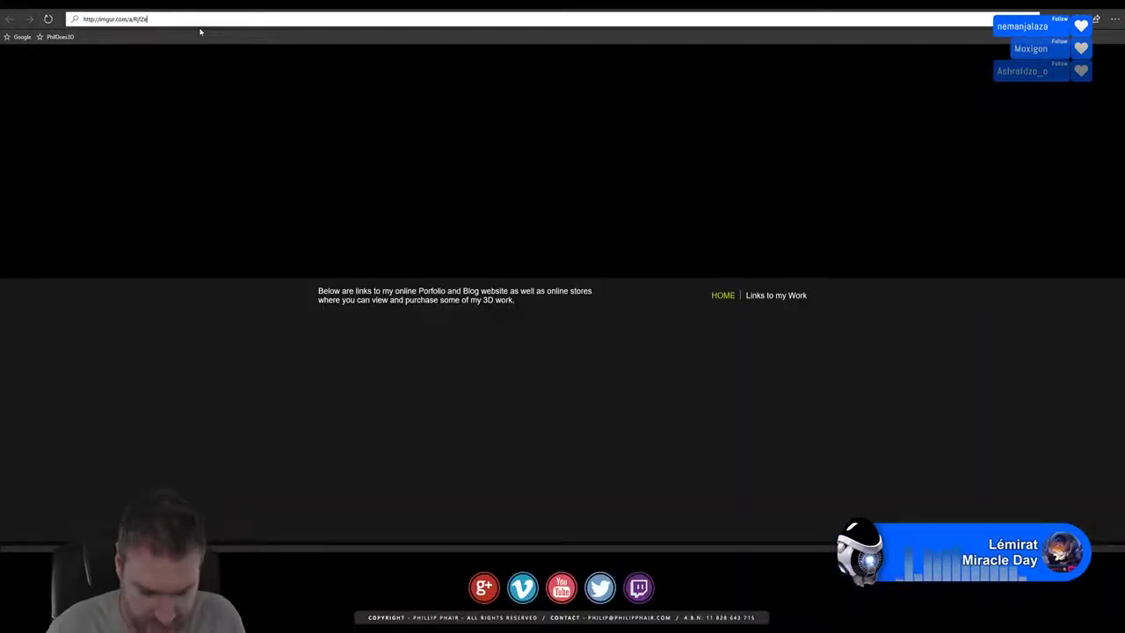
key("Return")
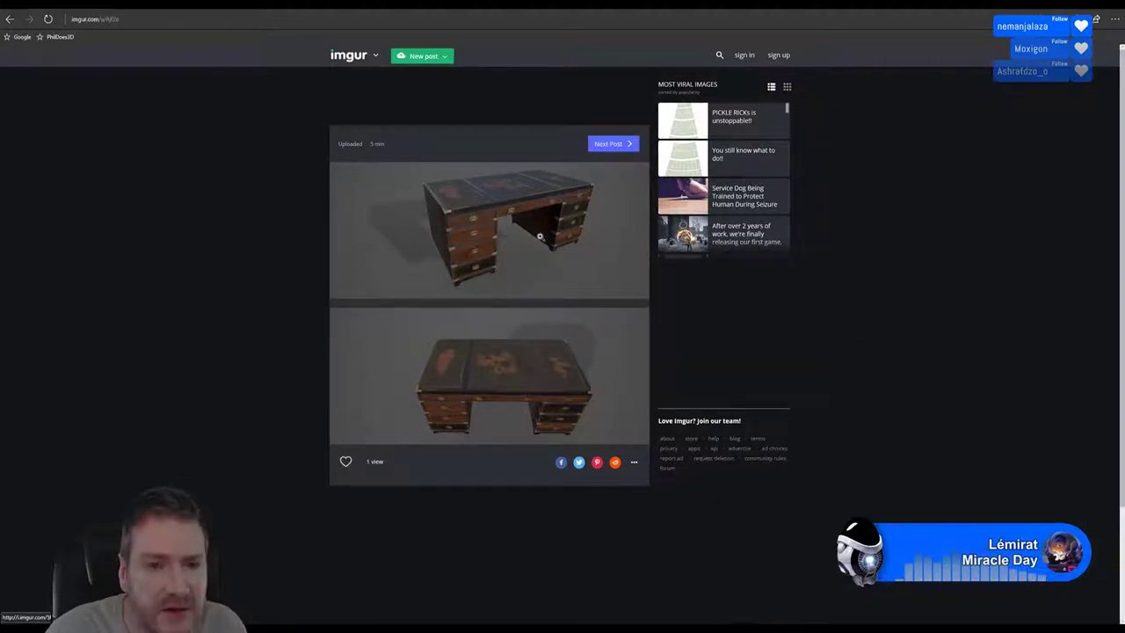
View the two desk renders in the imgur album at enlarged size, then close the browser.
left_click(518, 231)
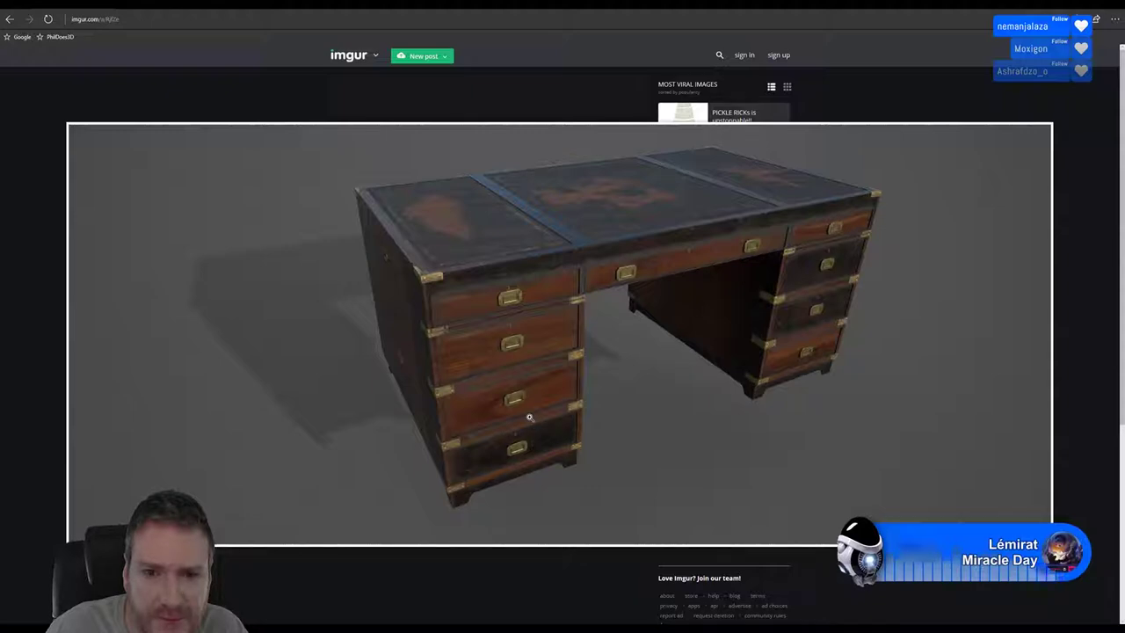
left_click(615, 350)
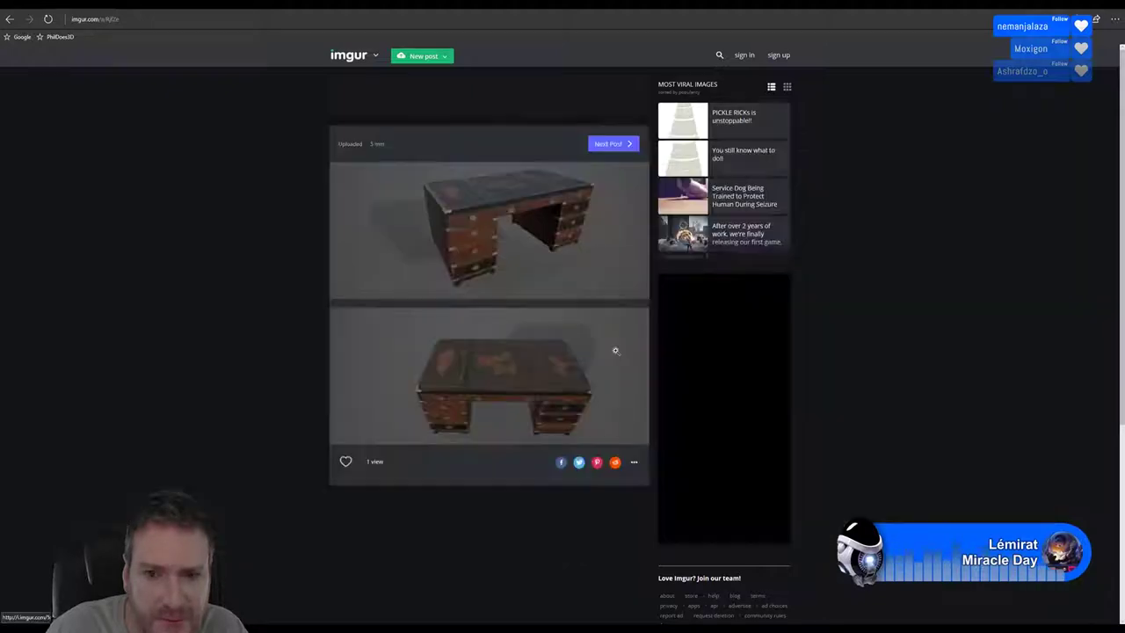
left_click(504, 372)
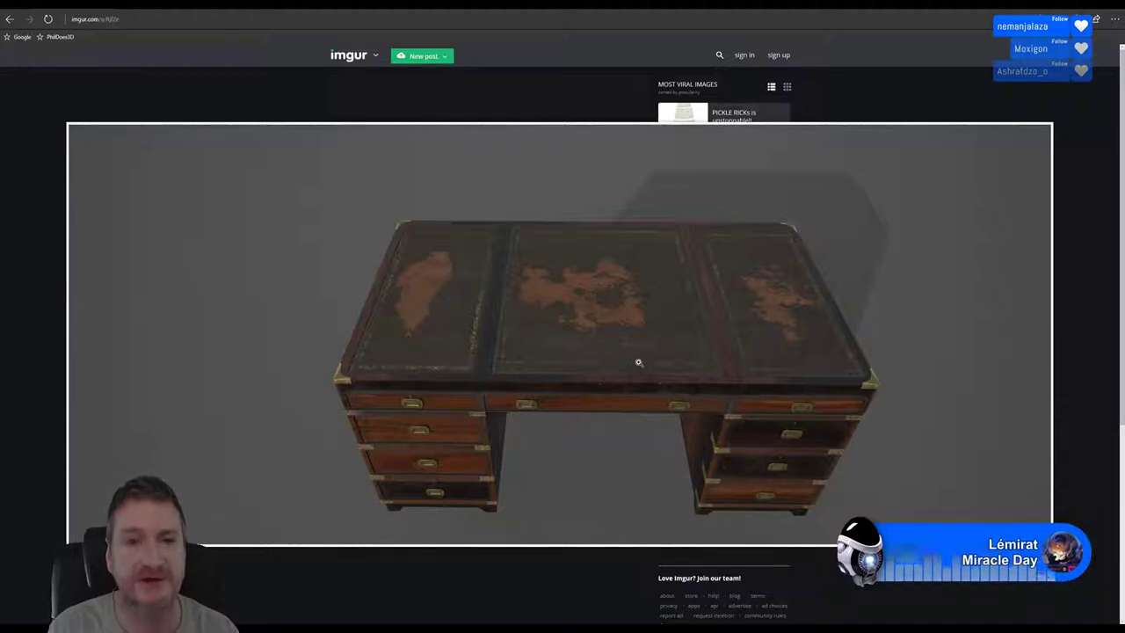
left_click(910, 54)
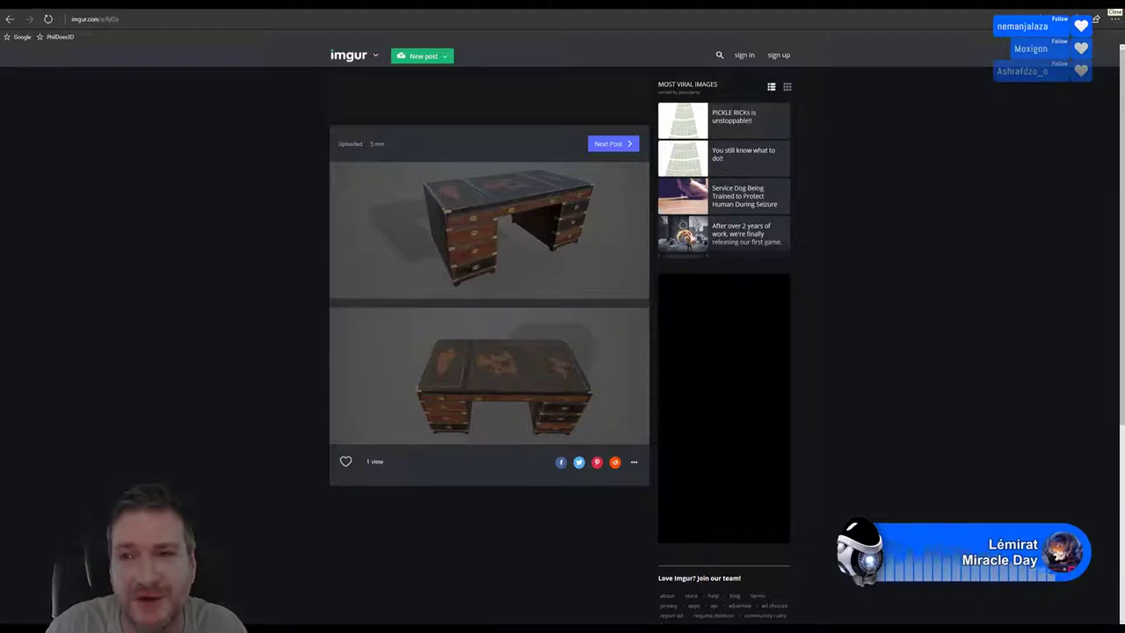
left_click(1115, 7)
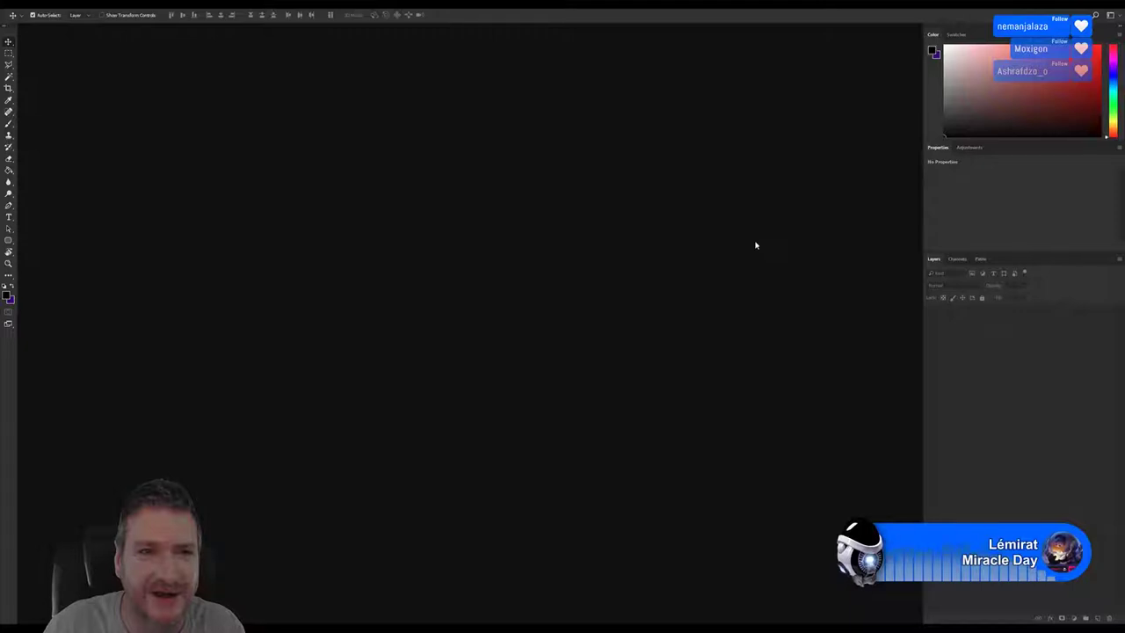
In Photoshop, open Bitmap2Material_3_Base_Color.png from the Mosaic Door Tiles folder inside Max 2018 versions.
left_click(20, 5)
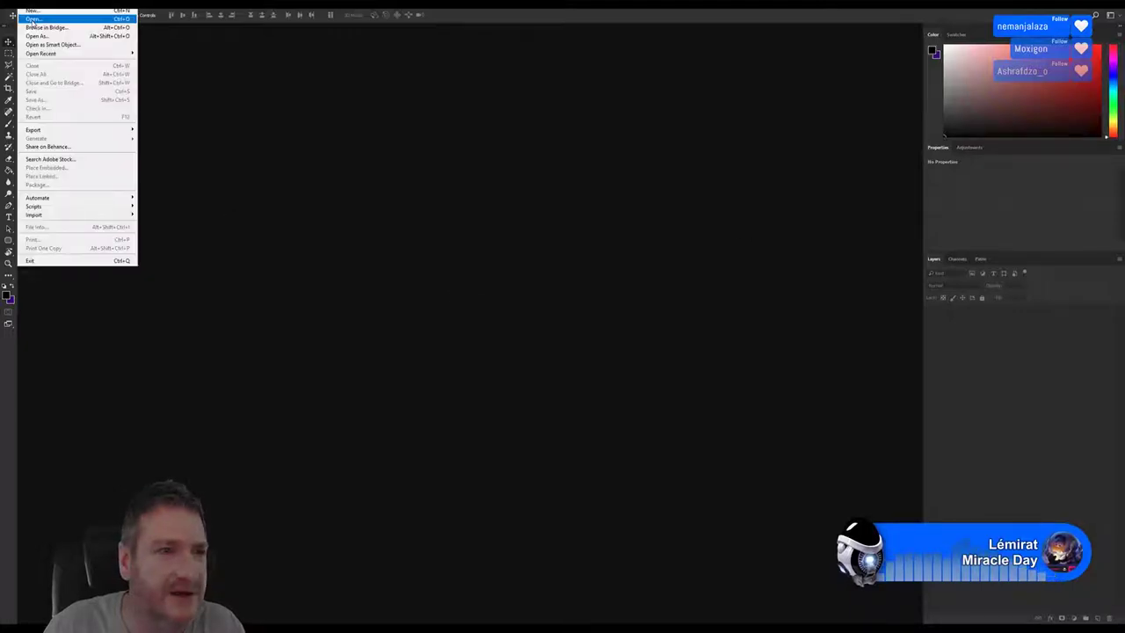
left_click(39, 19)
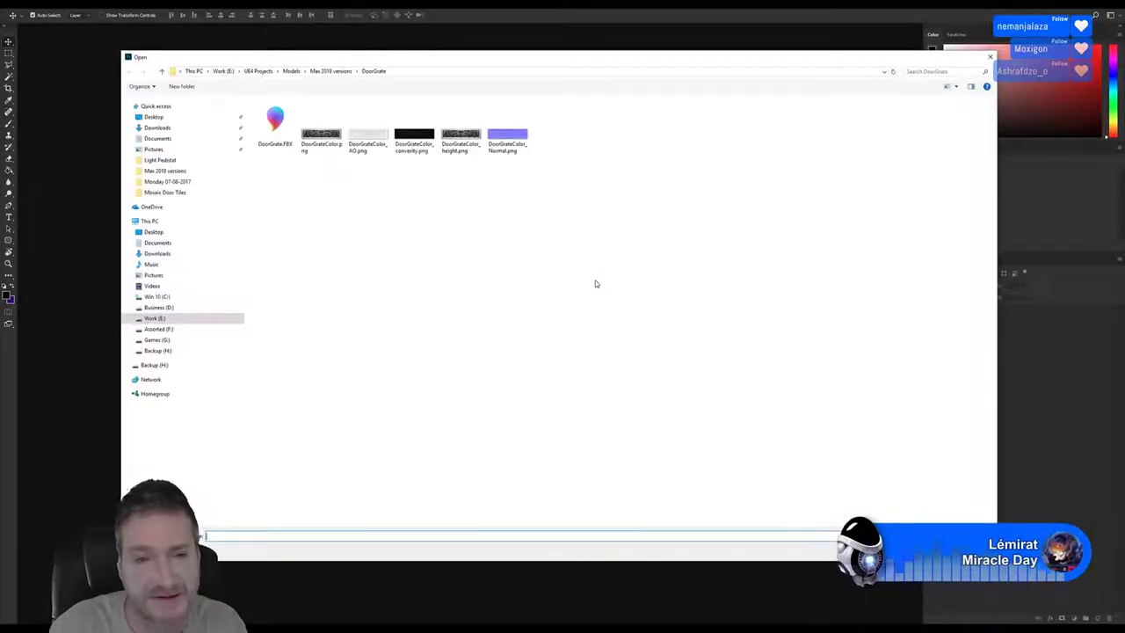
left_click(331, 71)
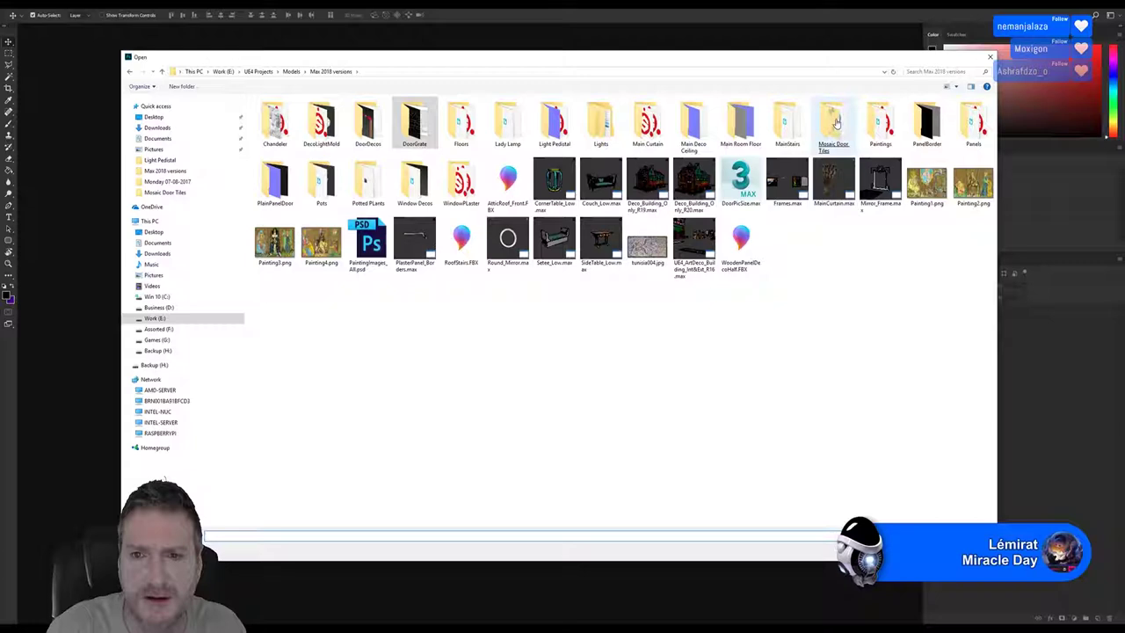
left_click(837, 121)
key("Return")
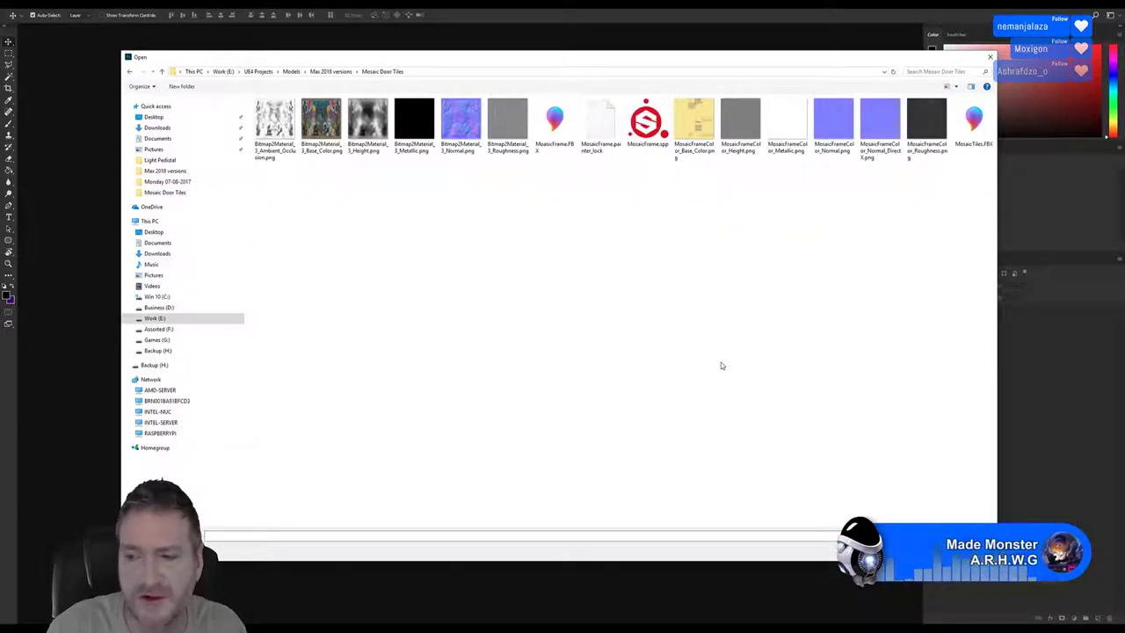
double_click(317, 121)
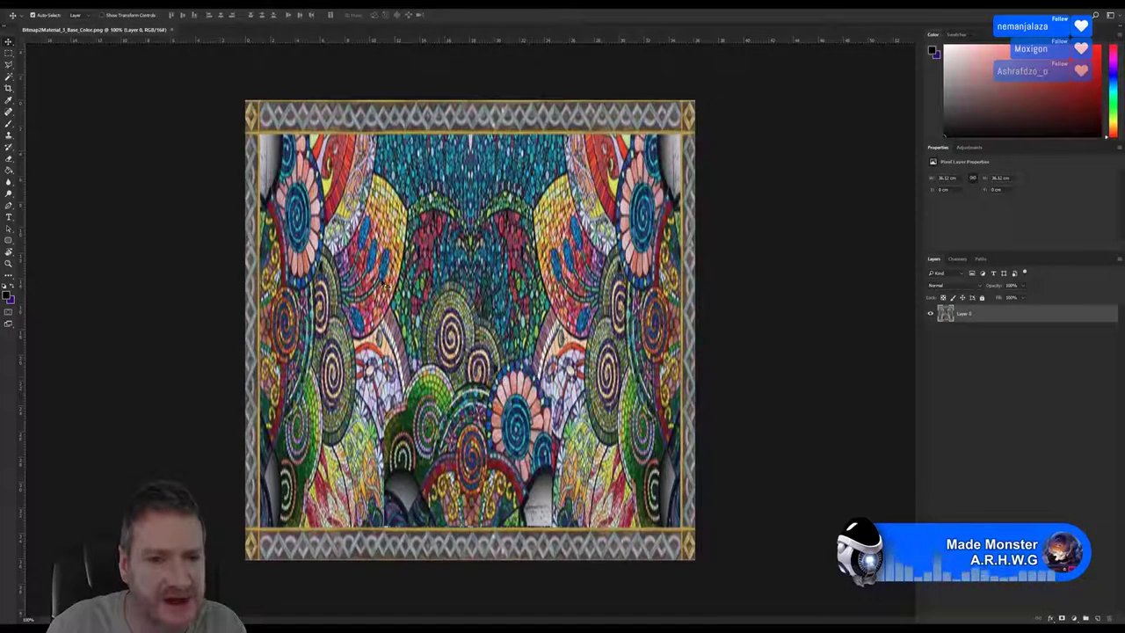
Switch back to Unreal Engine and compare the doorway mosaic's colours with the base color texture open in Photoshop.
left_click(1095, 14)
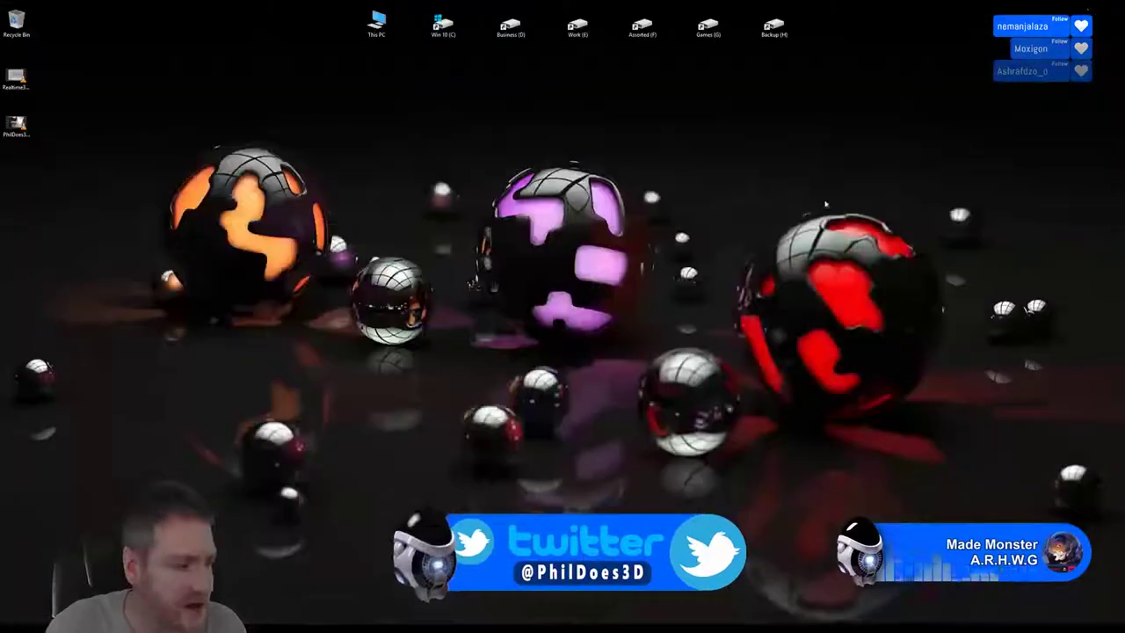
key("alt+Tab")
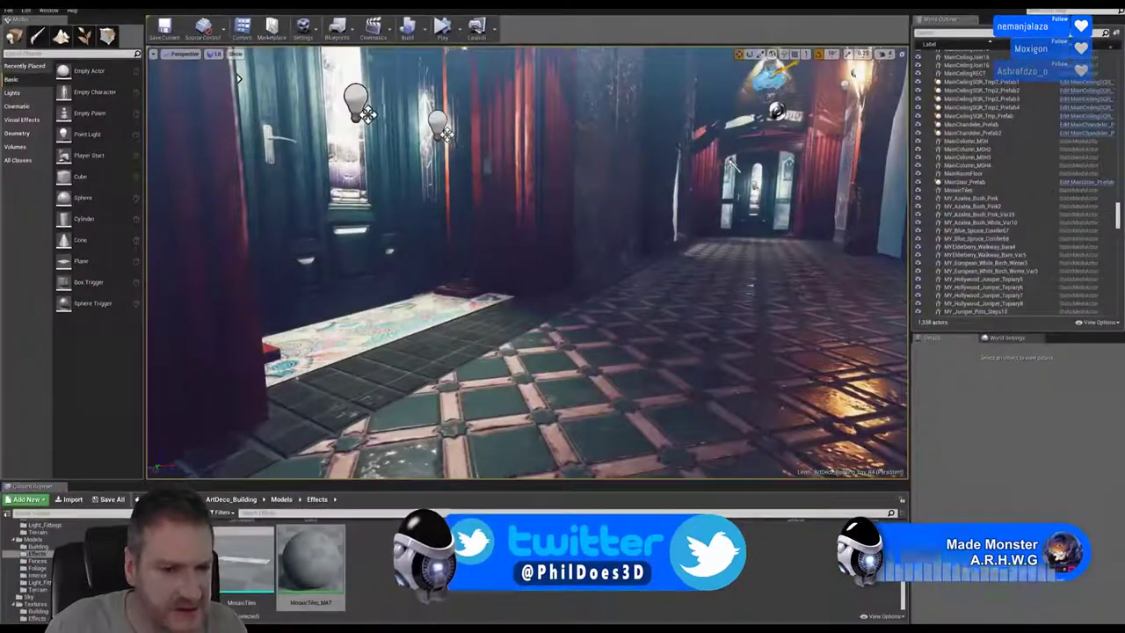
right_click_drag(527, 264, 489, 279)
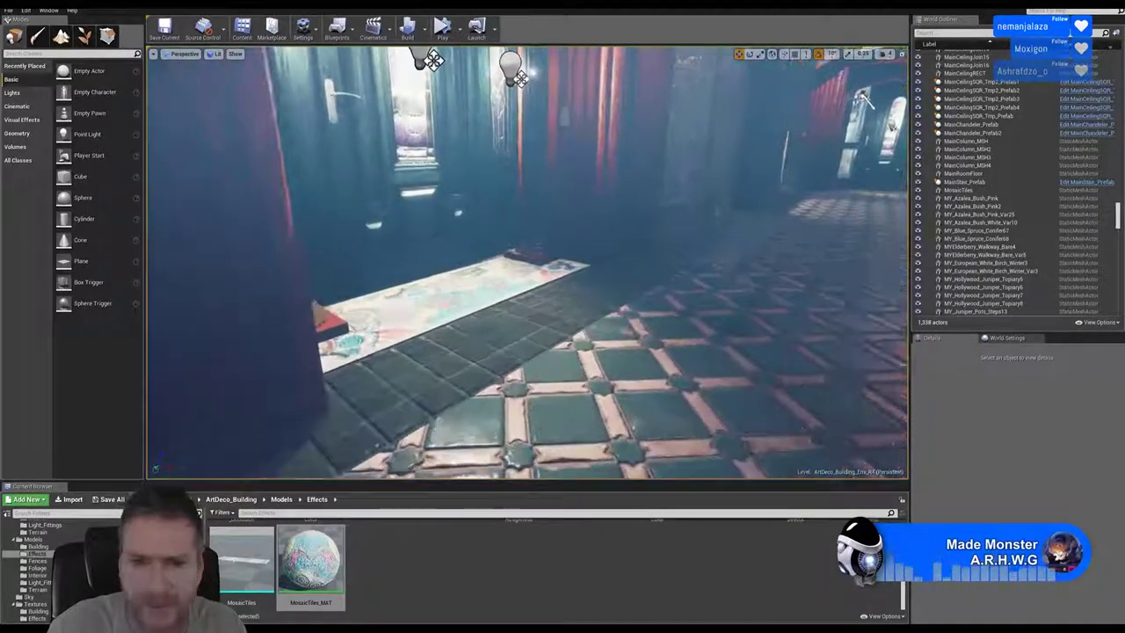
right_click_drag(433, 60, 686, 111)
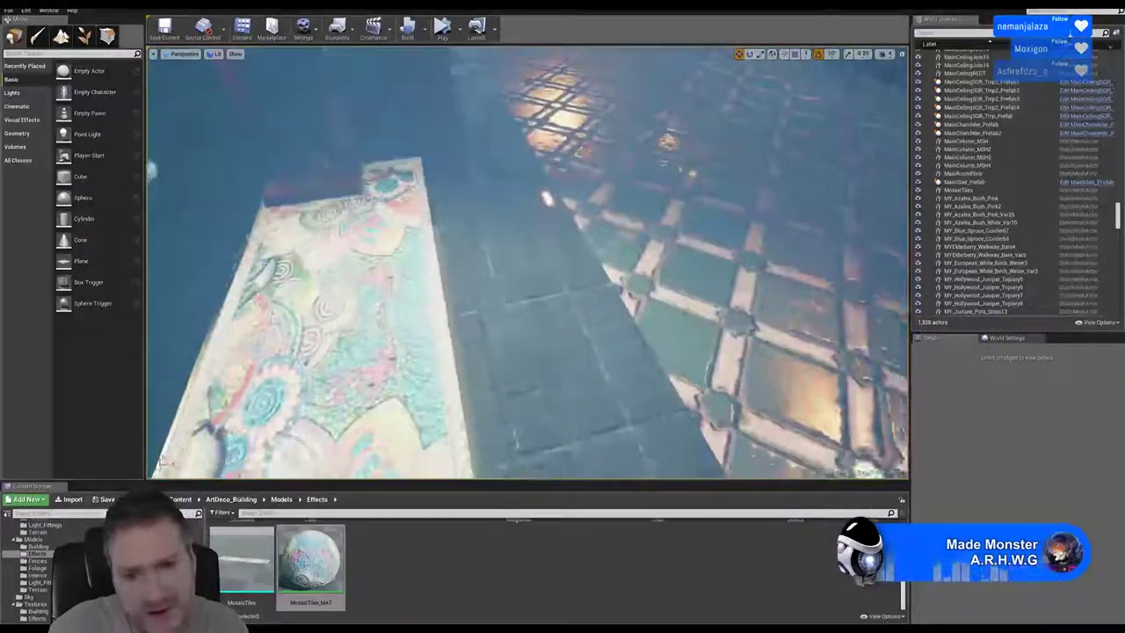
right_click_drag(528, 264, 536, 295)
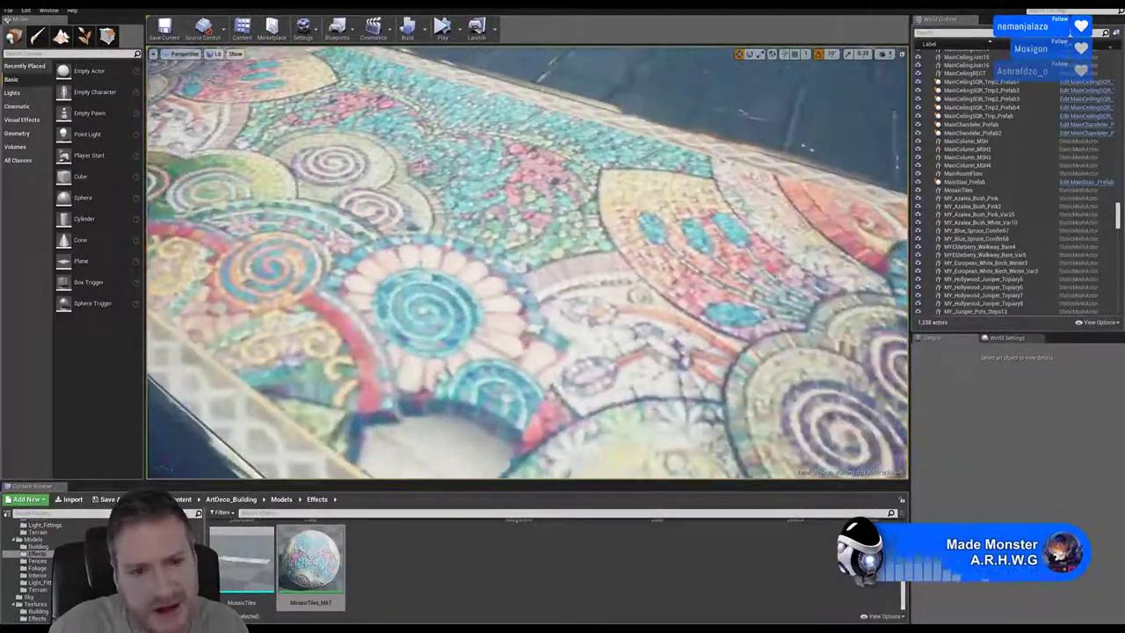
right_click_drag(536, 216, 510, 216)
mouse_move(527, 264)
right_mouse_down()
mouse_move(589, 281)
mouse_move(571, 295)
mouse_move(602, 290)
mouse_move(502, 290)
mouse_move(545, 246)
mouse_move(536, 251)
mouse_move(519, 67)
mouse_move(530, 266)
mouse_move(506, 266)
mouse_move(538, 263)
right_mouse_up()
right_click_drag(493, 74, 386, 498)
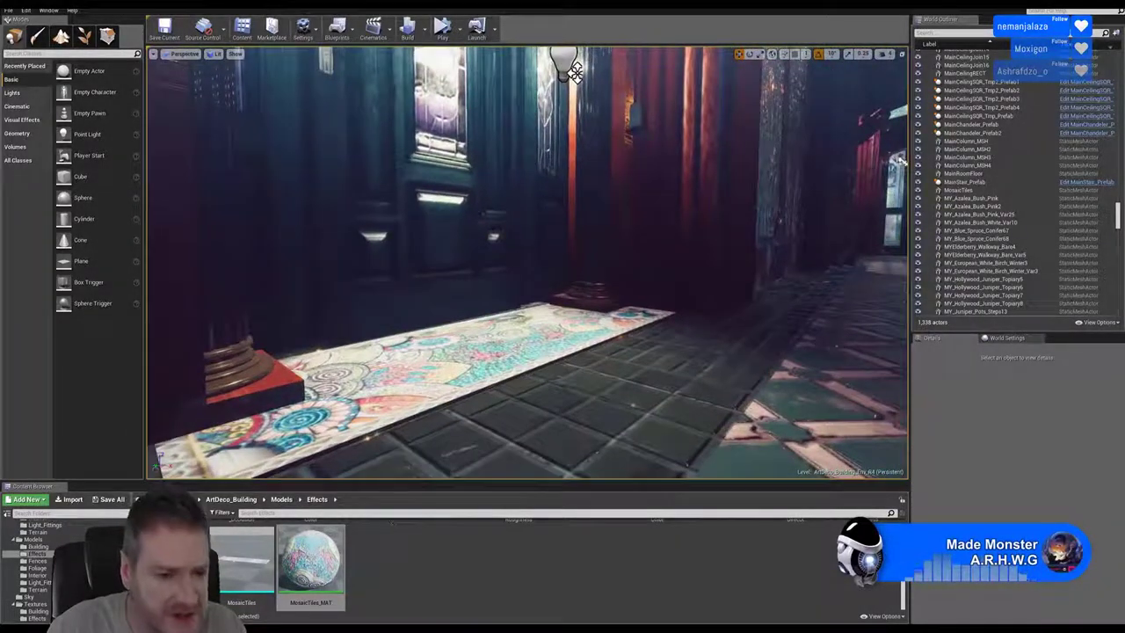
left_click(391, 628)
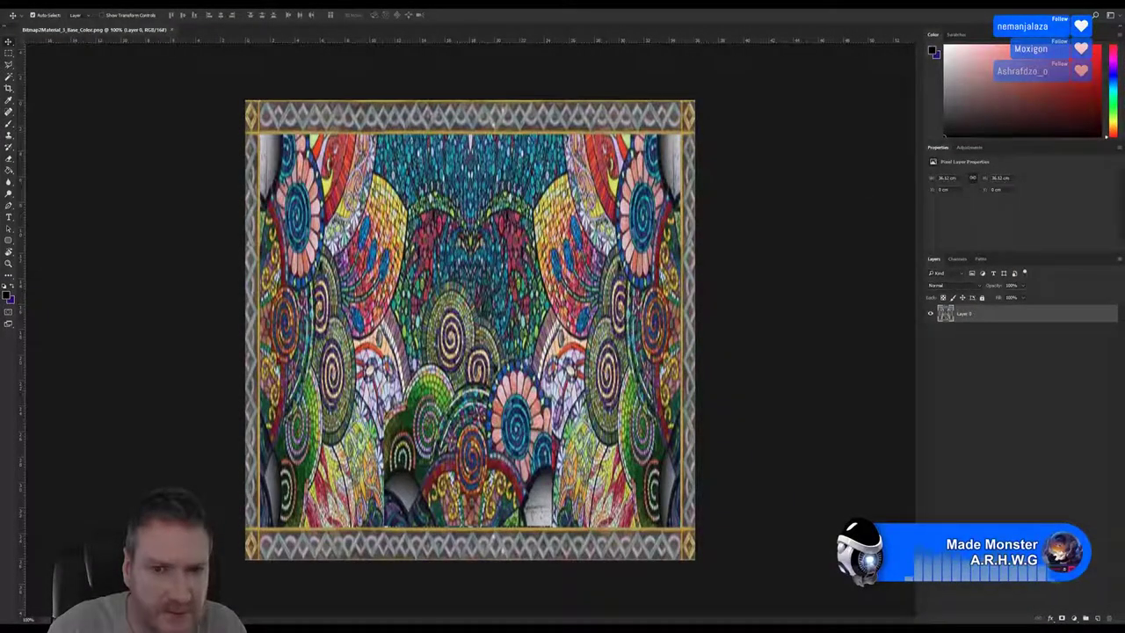
key("alt+Tab")
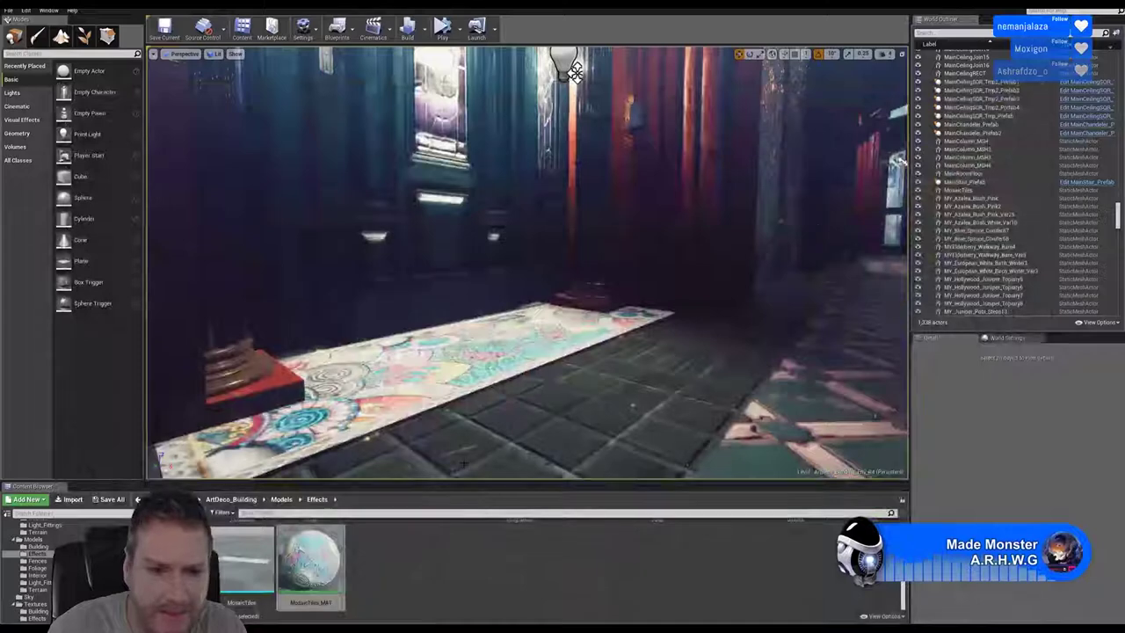
Open the MosaicTiles_MAT material and examine its texture samples and how they connect to the material node.
left_click(322, 567)
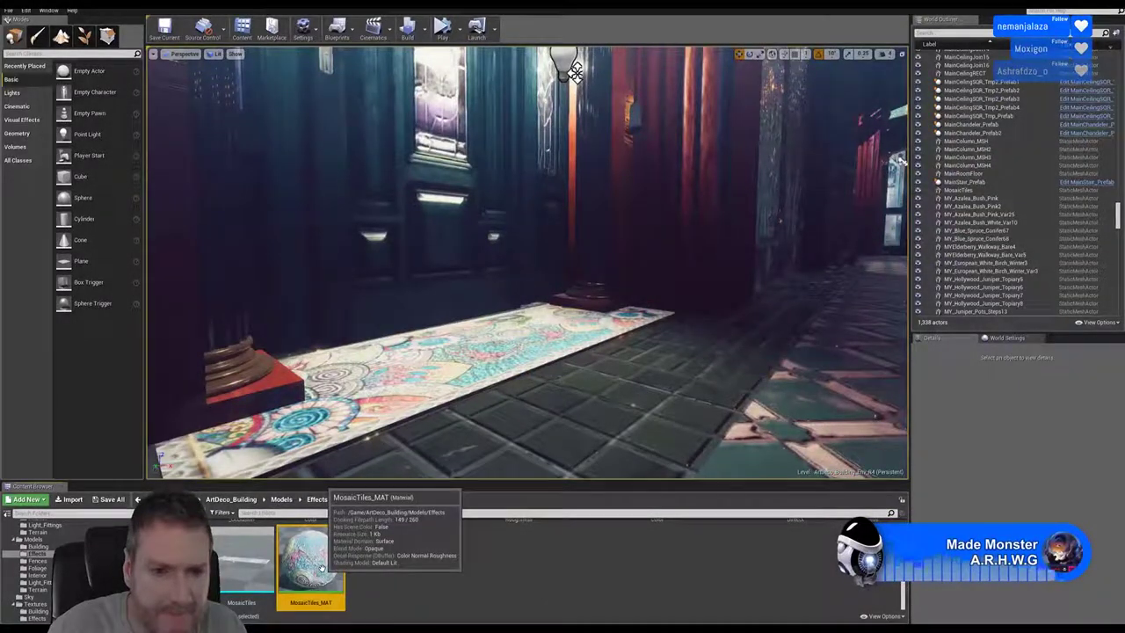
double_click(311, 567)
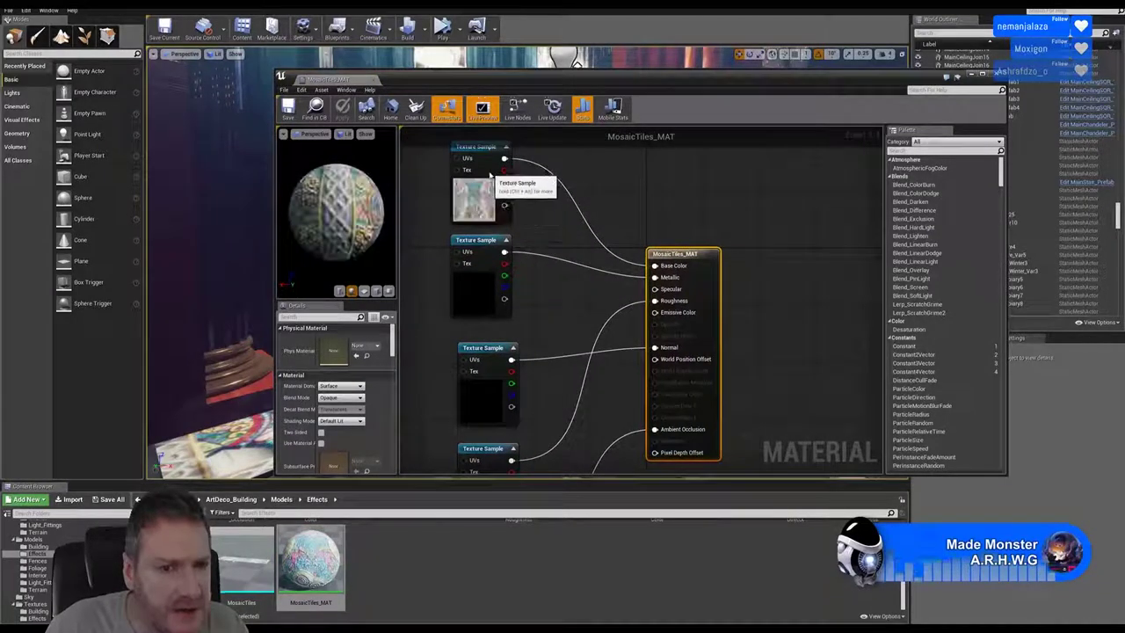
left_click(492, 188)
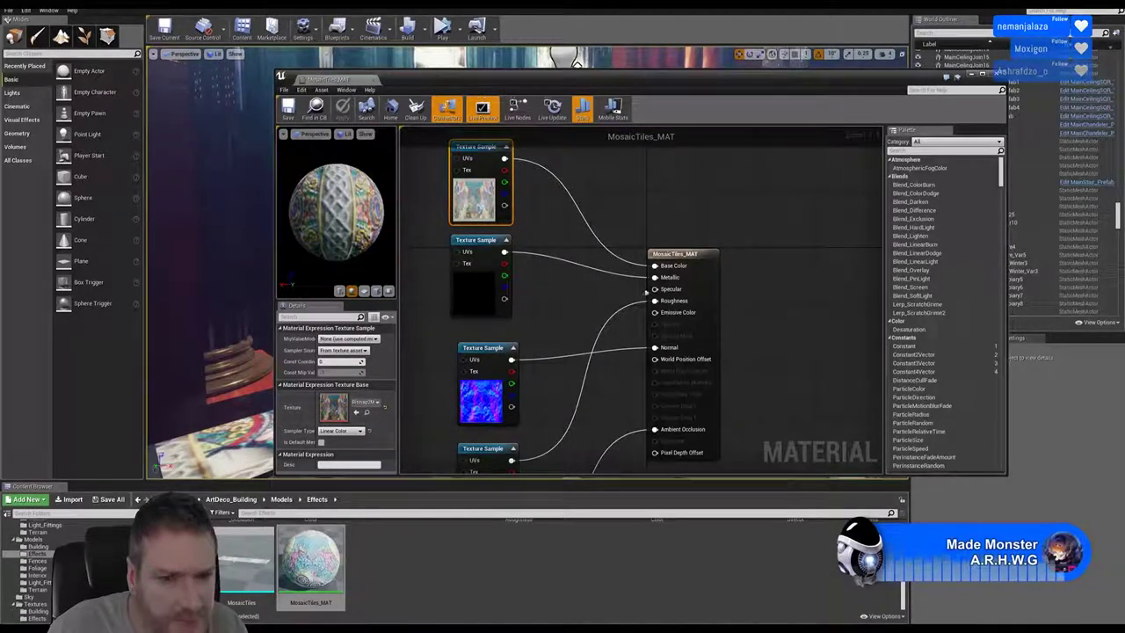
left_click(685, 254)
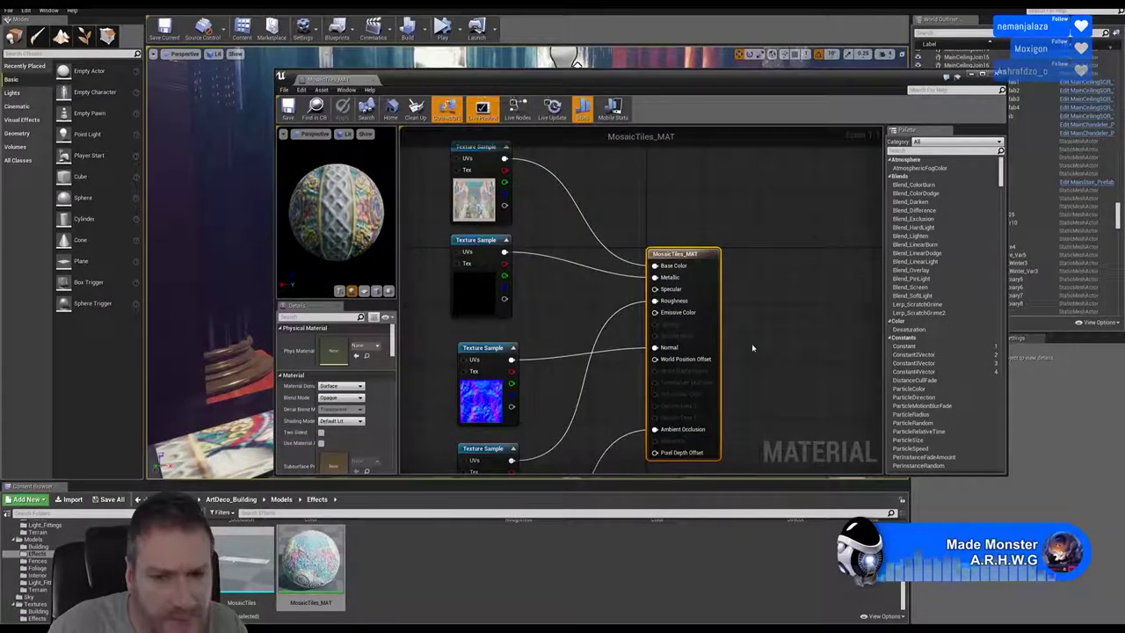
right_click_drag(754, 348, 770, 289)
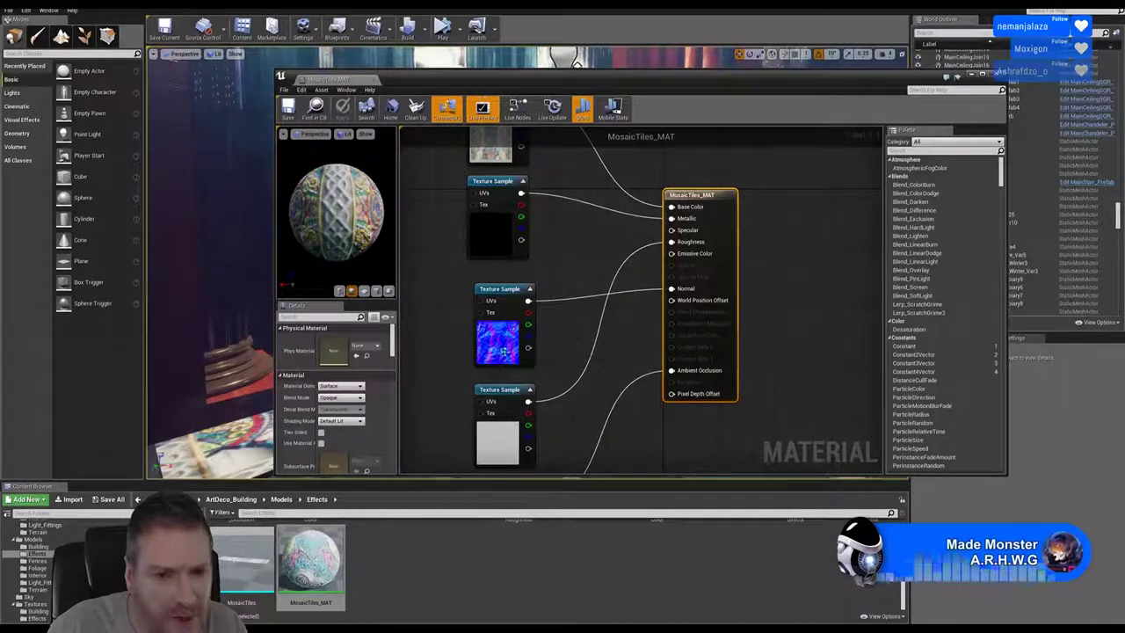
right_click_drag(626, 436, 626, 371)
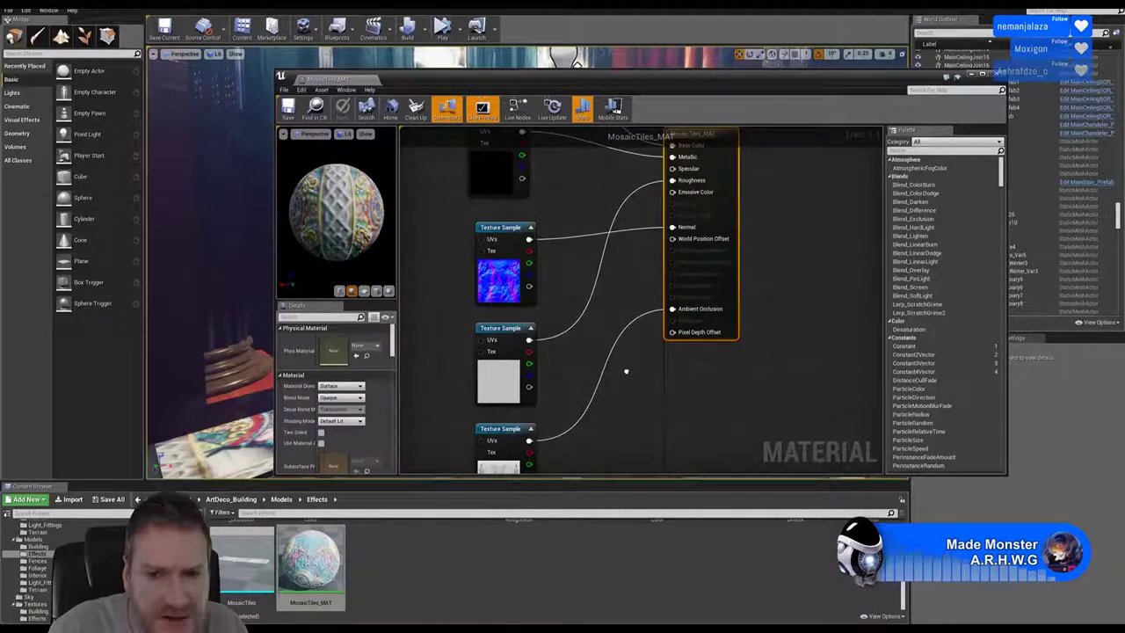
right_click_drag(619, 412, 620, 381)
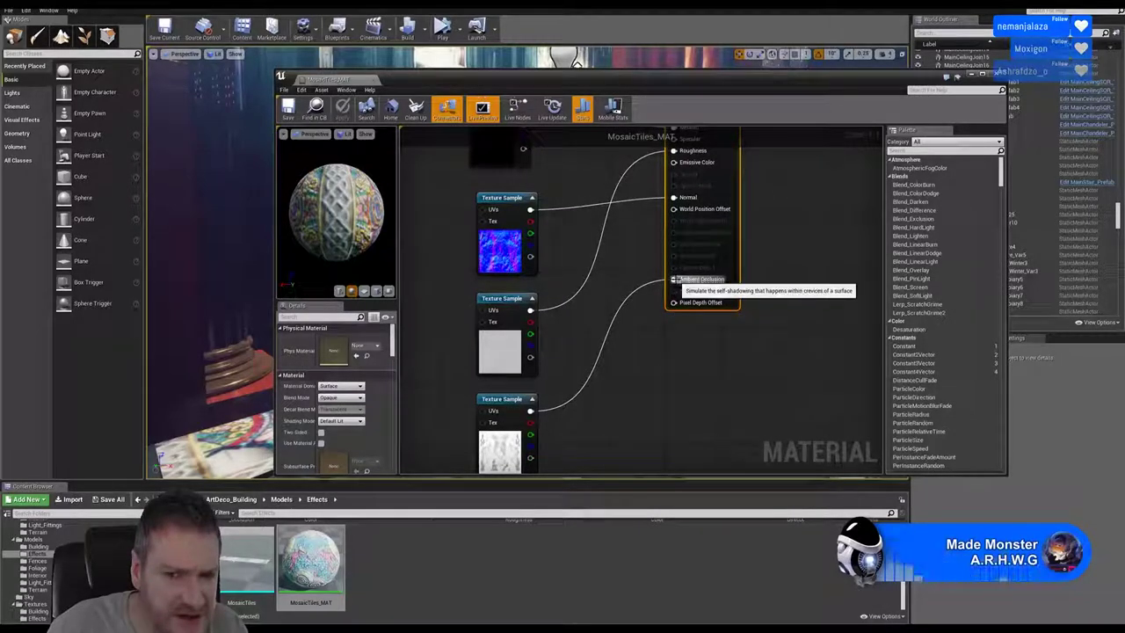
Try the mosaic material without its Ambient Occlusion connection and check the doorway tiles in the level.
right_click(674, 281)
left_click(701, 301)
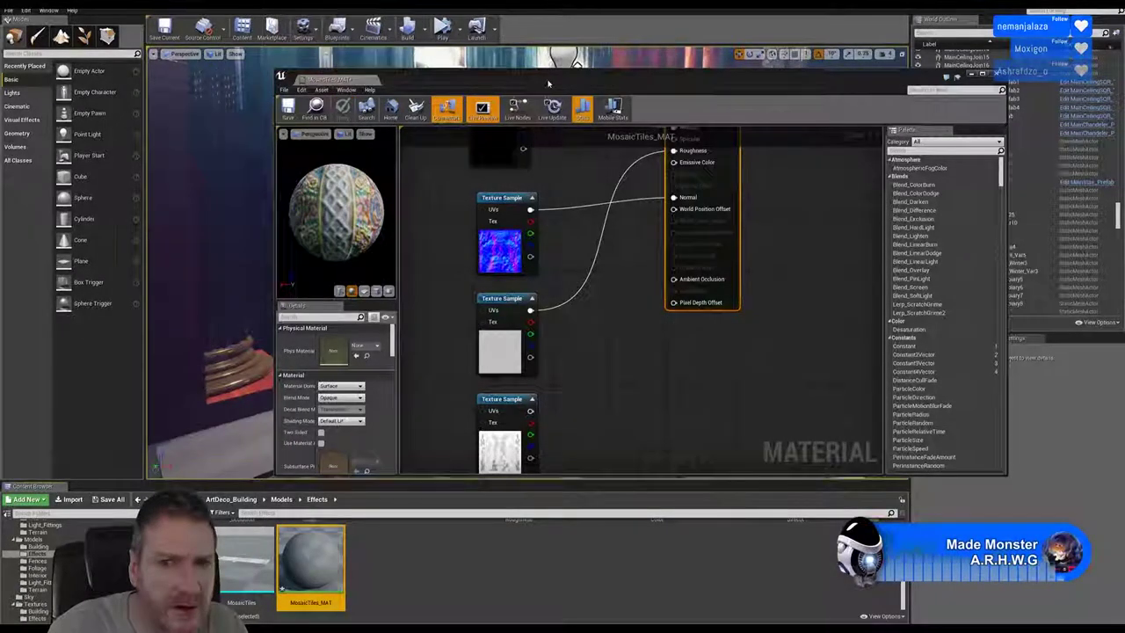
left_click_drag(546, 81, 674, 46)
mouse_move(322, 350)
right_mouse_down()
mouse_move(391, 343)
mouse_move(321, 349)
right_mouse_up()
right_click_drag(697, 466, 697, 466)
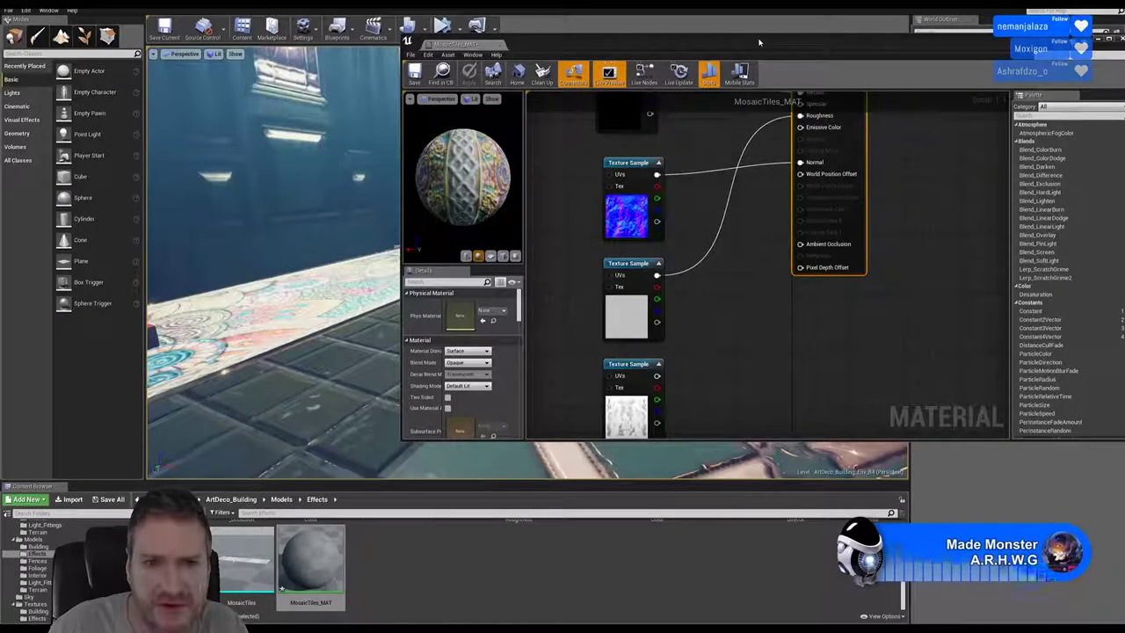
left_click_drag(760, 41, 702, 46)
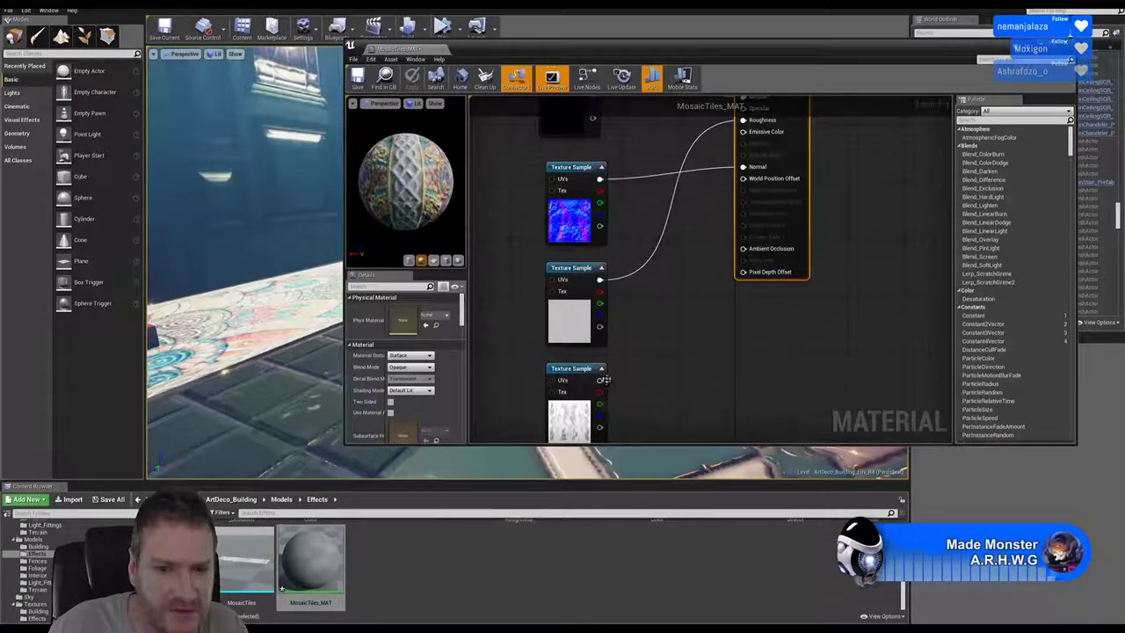
Reconnect the ambient occlusion texture sample to the Ambient Occlusion input and apply the material to the level.
left_click_drag(602, 379, 744, 248)
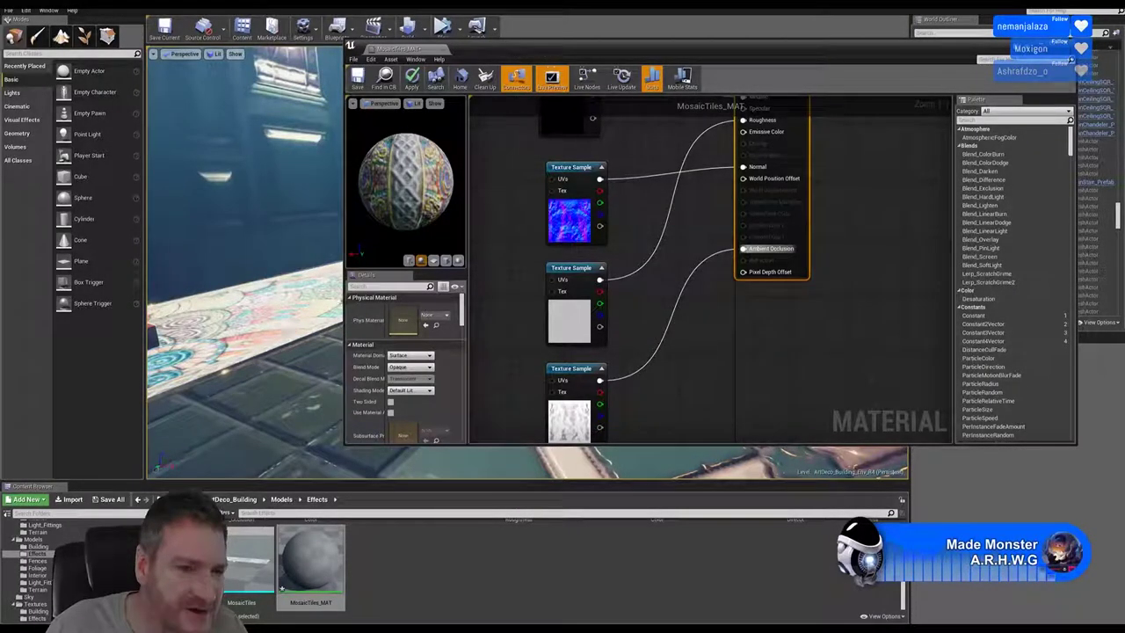
left_click(412, 78)
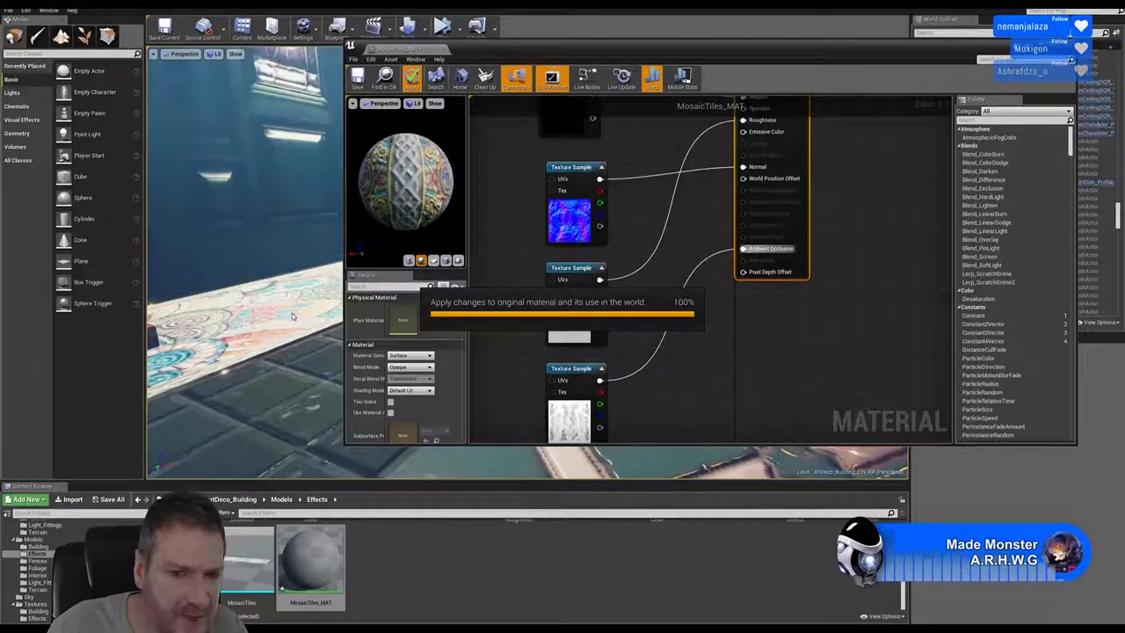
right_click_drag(290, 312, 311, 293)
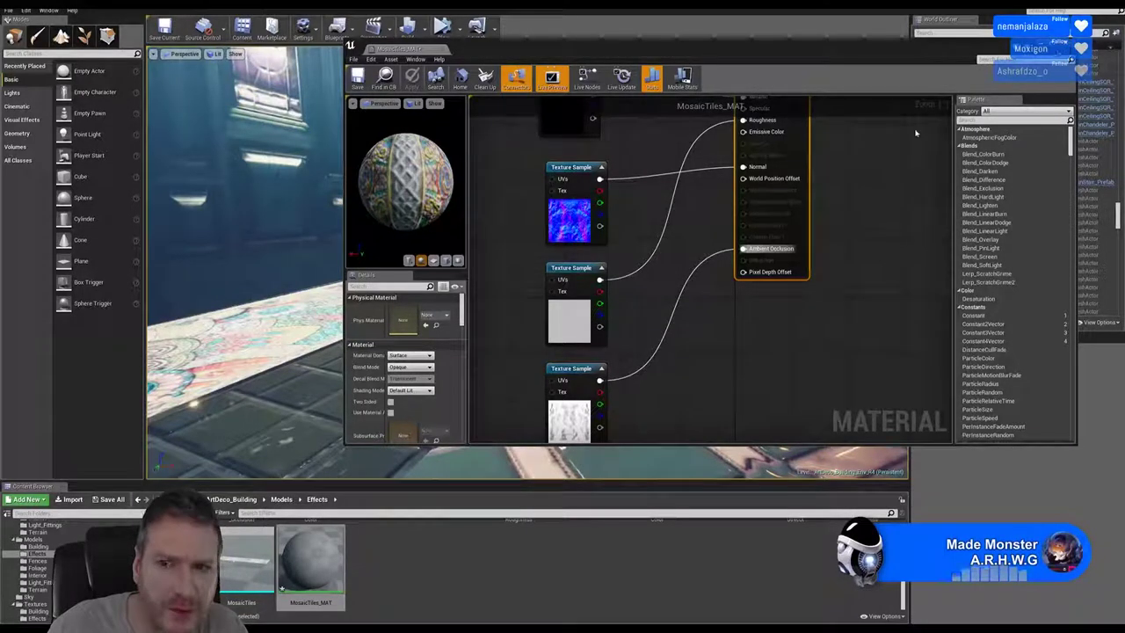
Select the base color texture sample and change its Sampler Type to Color.
right_click_drag(748, 312, 756, 346)
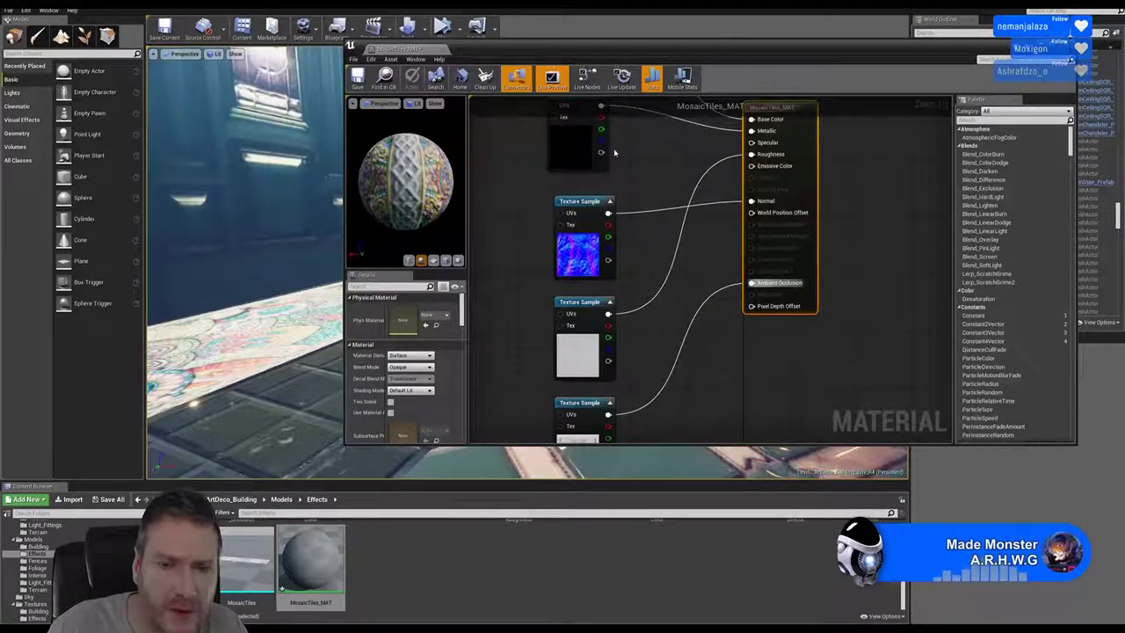
right_click_drag(613, 151, 639, 254)
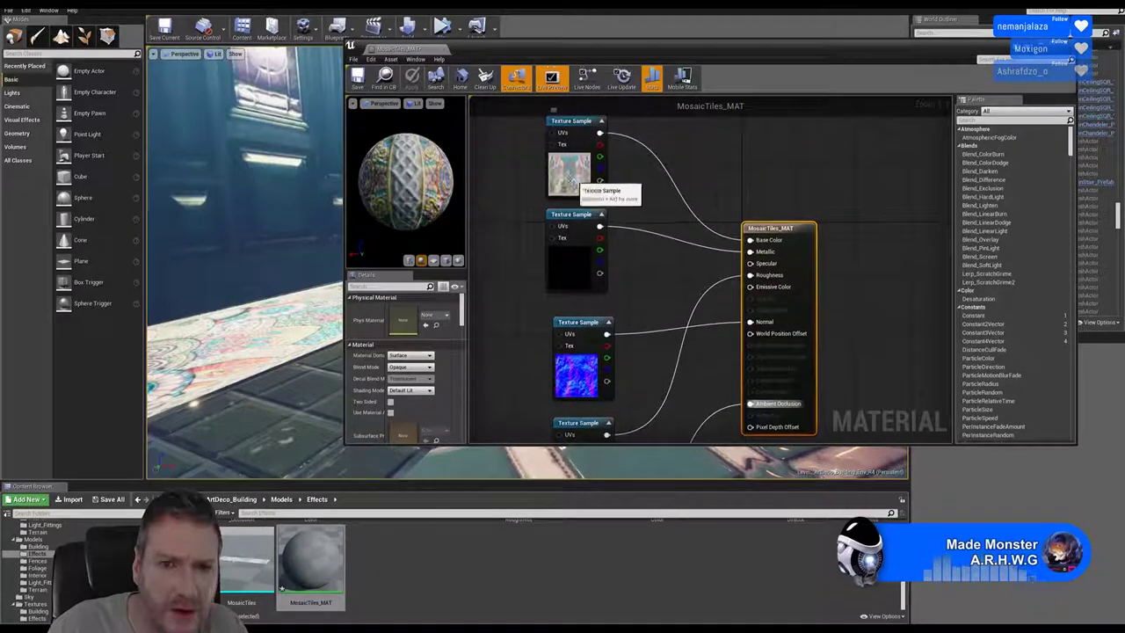
left_click(576, 180)
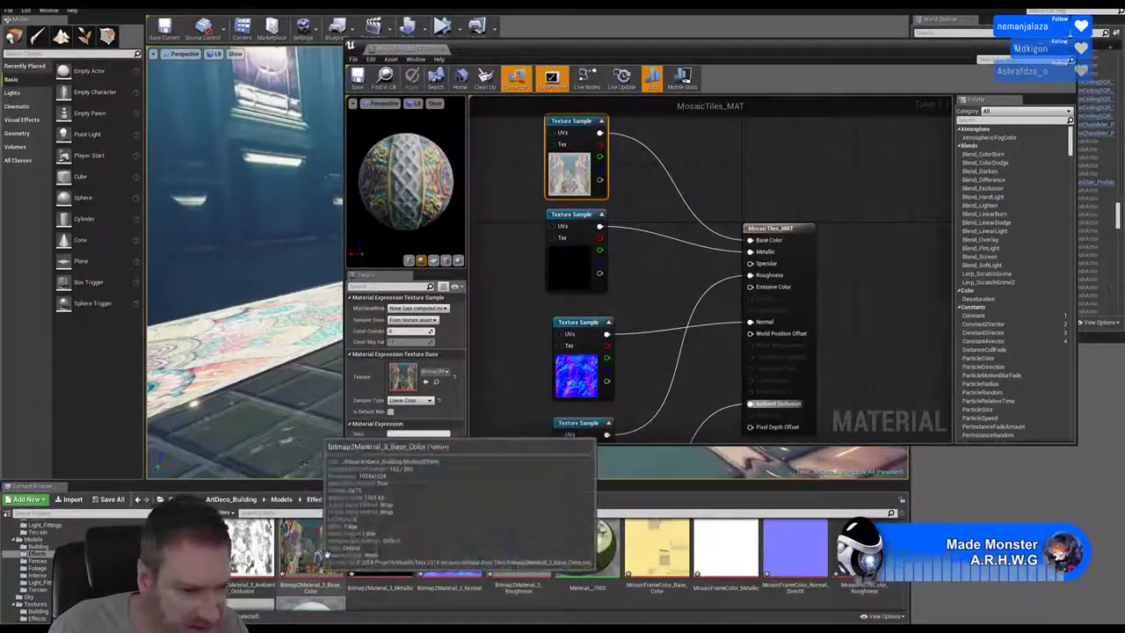
scroll(328, 546, "down", 1)
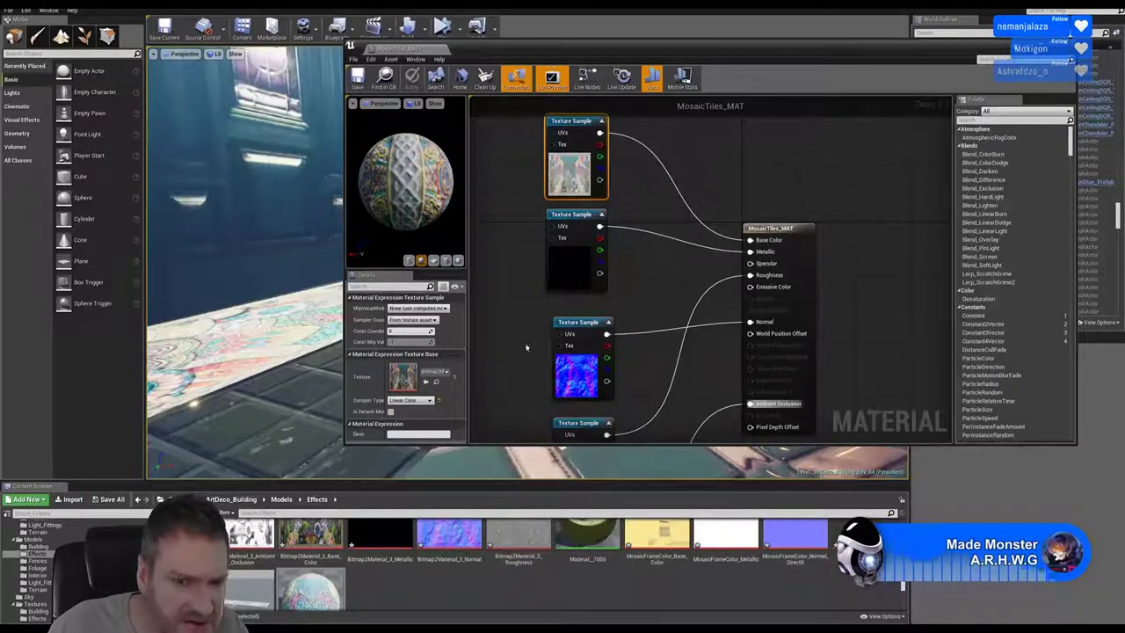
left_click(430, 401)
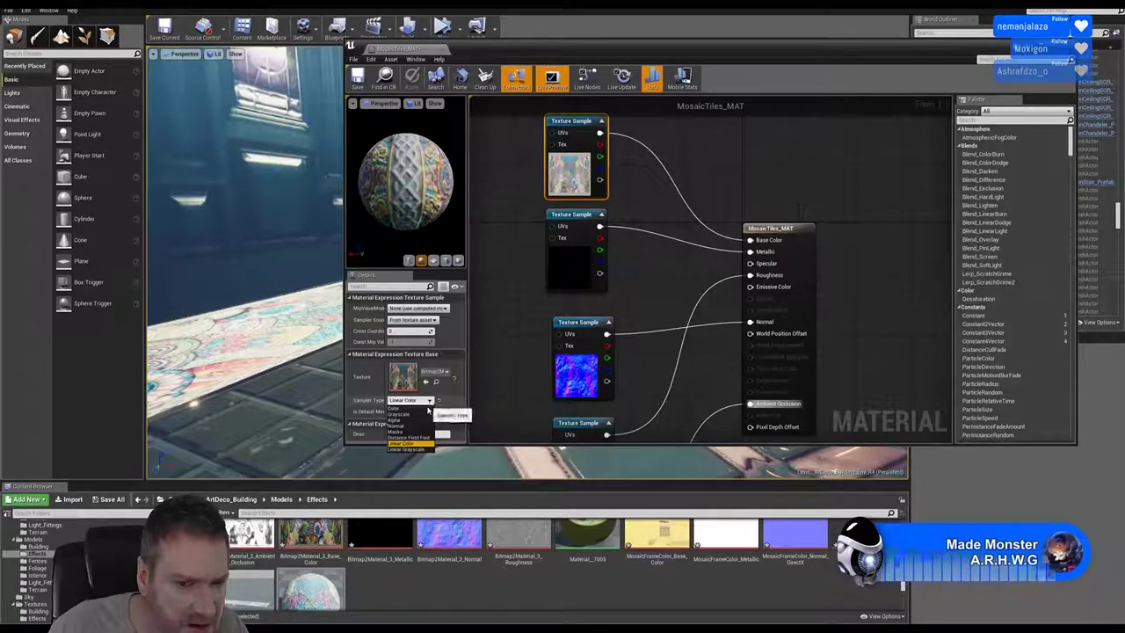
left_click(419, 409)
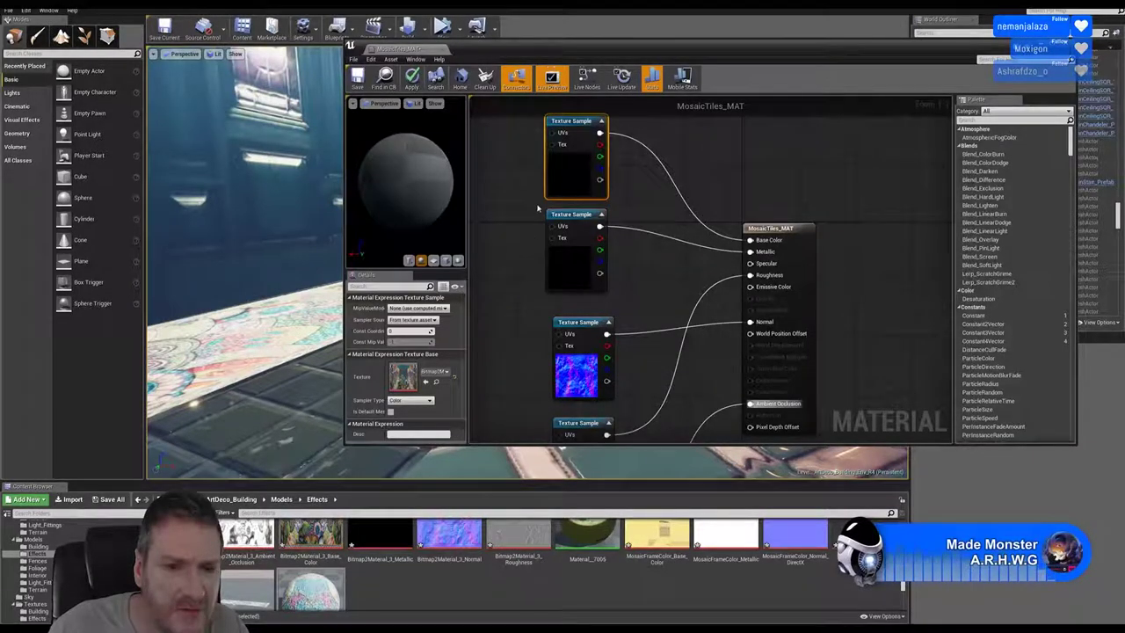
Try to apply the material with the new sampler type, then set the base color sample back to Linear Color.
right_click_drag(527, 215, 529, 219)
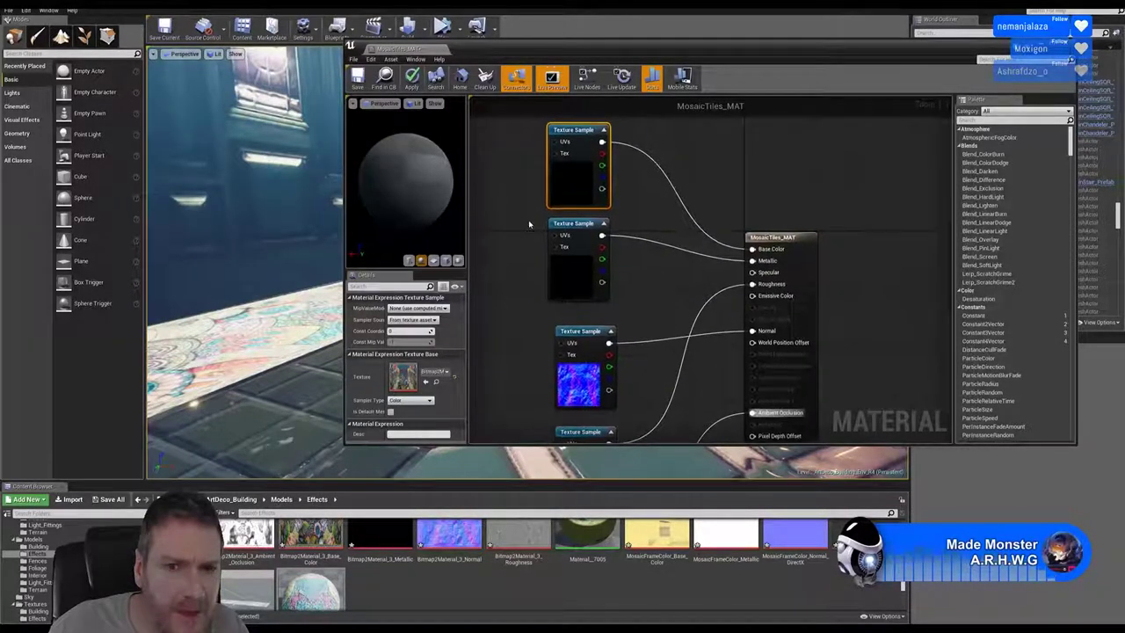
left_click(573, 264)
left_click(572, 185)
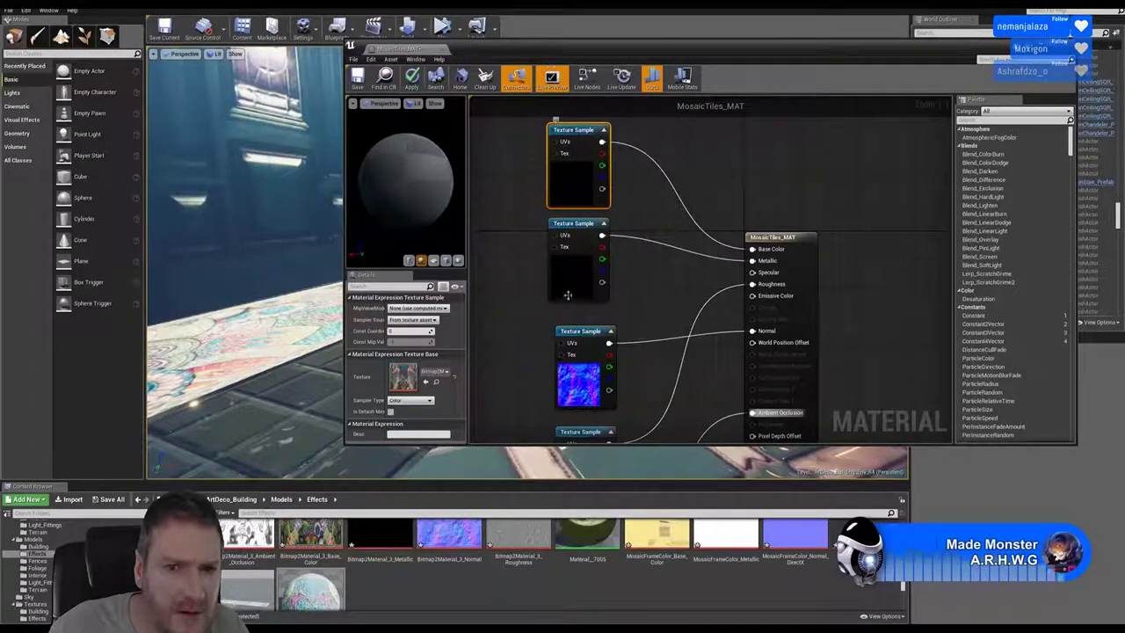
left_click(412, 79)
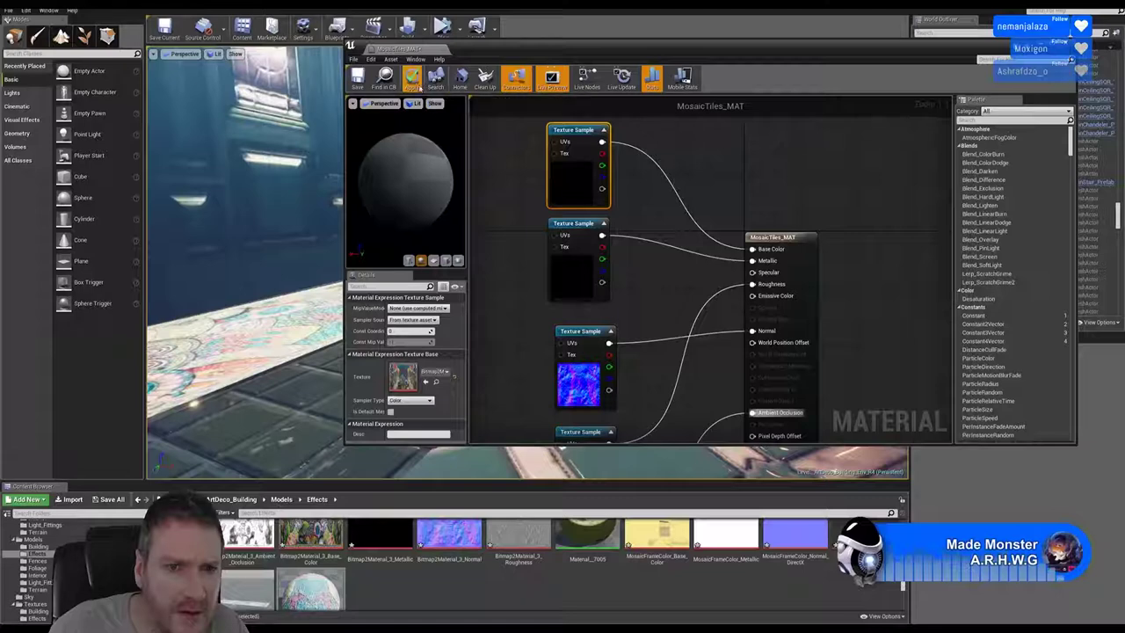
left_click(666, 337)
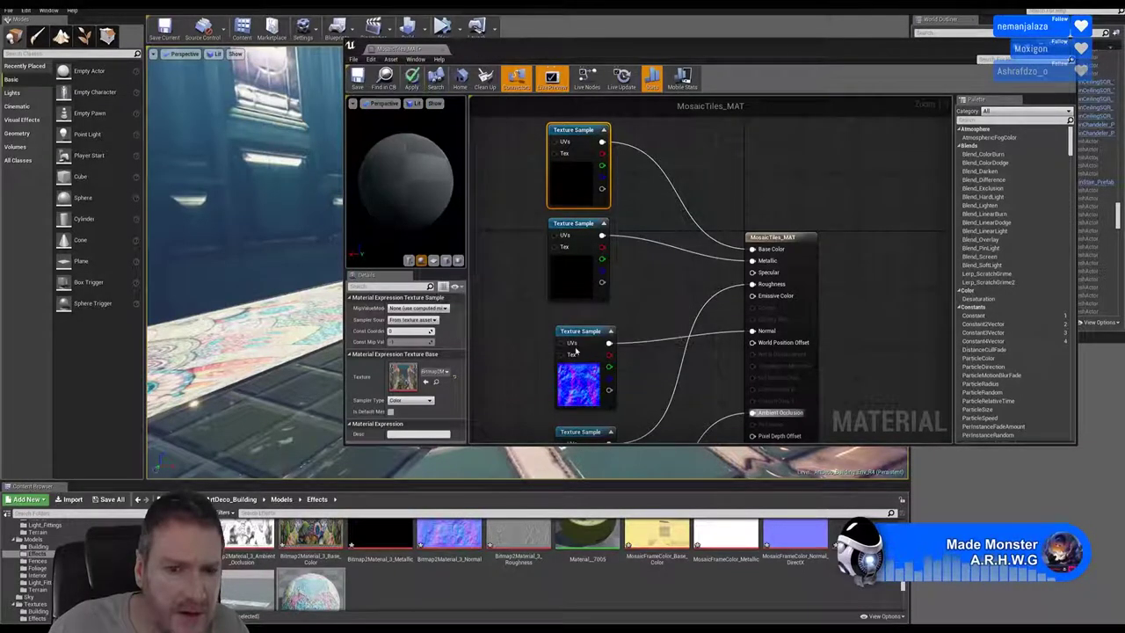
left_click(429, 401)
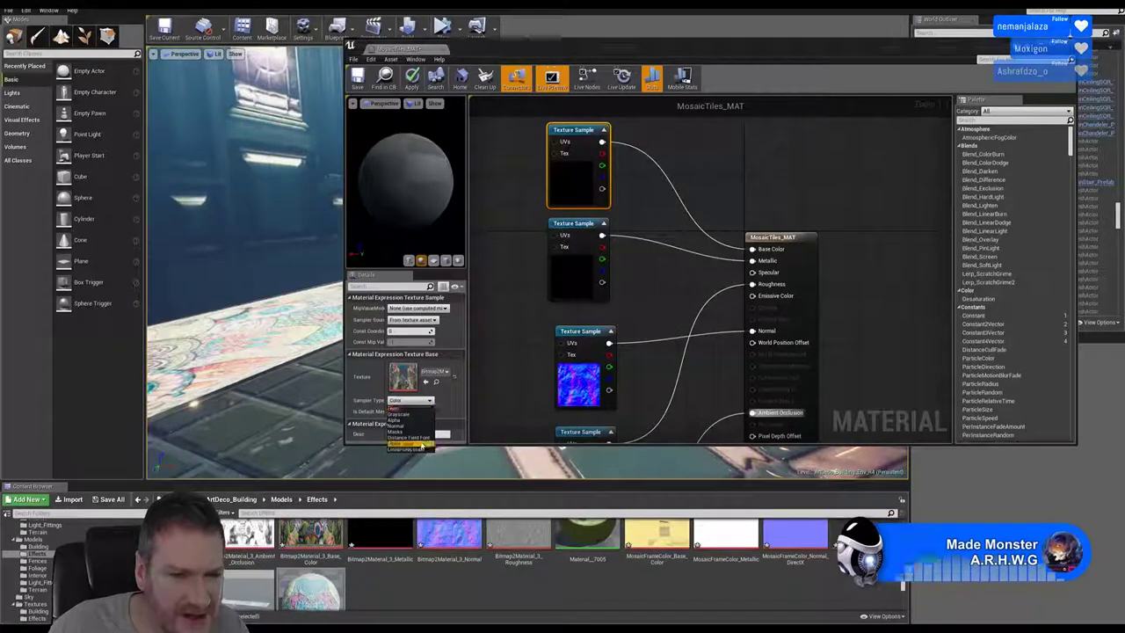
left_click(421, 444)
Open the Bitmap2Material_3_Base_Color texture, toggle sRGB to compare its colours, and leave the option off.
double_click(315, 539)
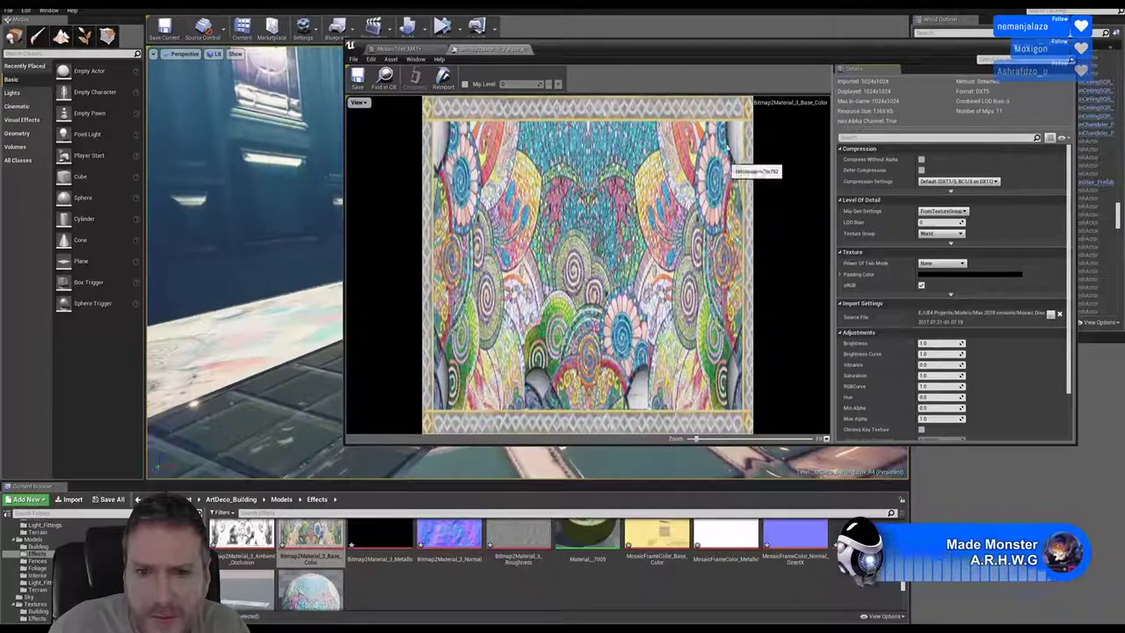
left_click(922, 286)
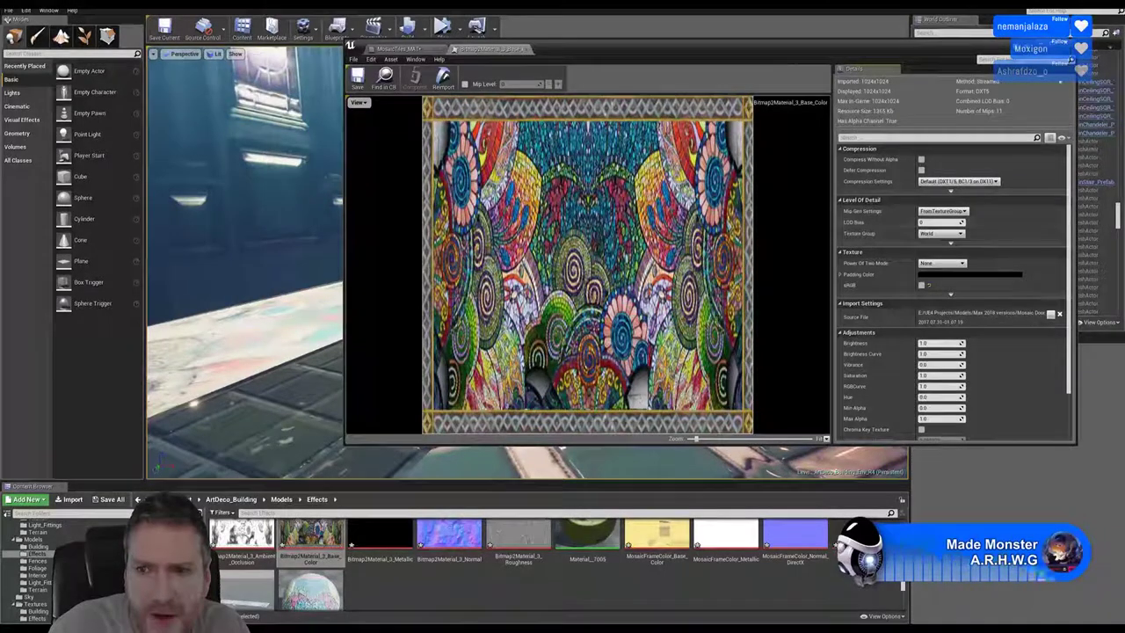
left_click(1069, 47)
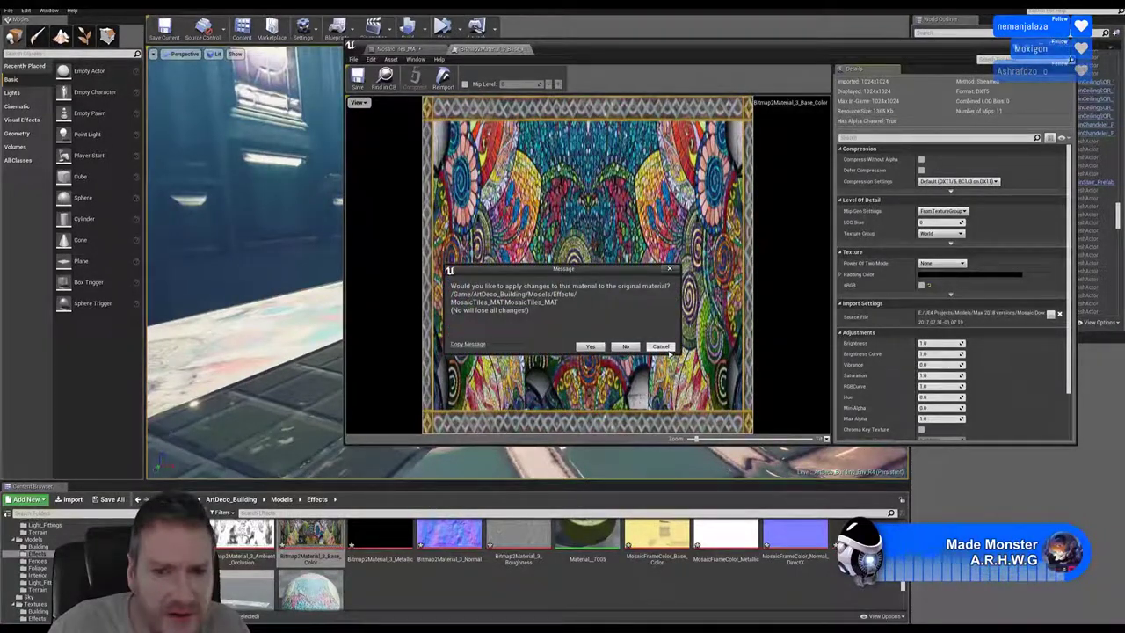
left_click(664, 347)
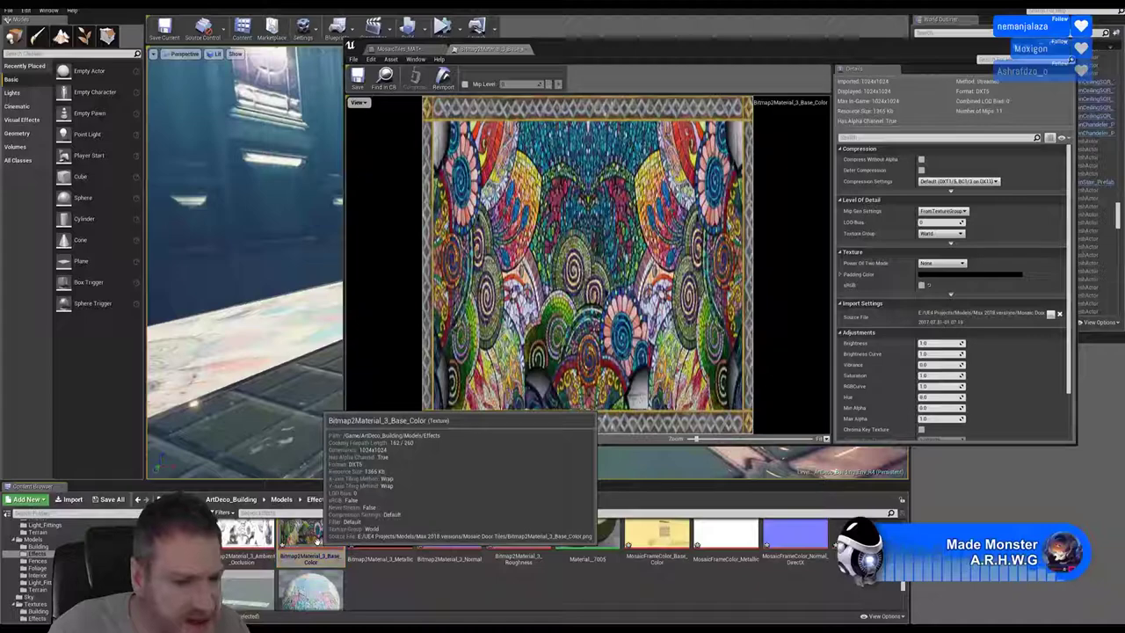
Reimport the Bitmap2Material_3_Base_Color texture and return to the MosaicTiles_MAT material graph.
right_click(317, 541)
left_click(360, 364)
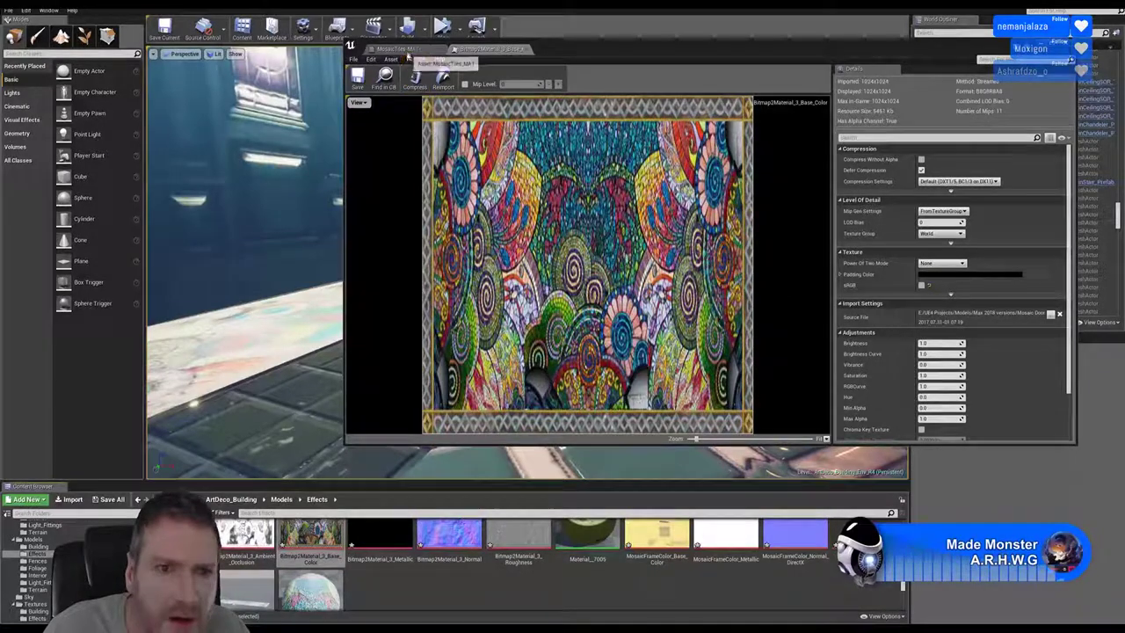
left_click(407, 53)
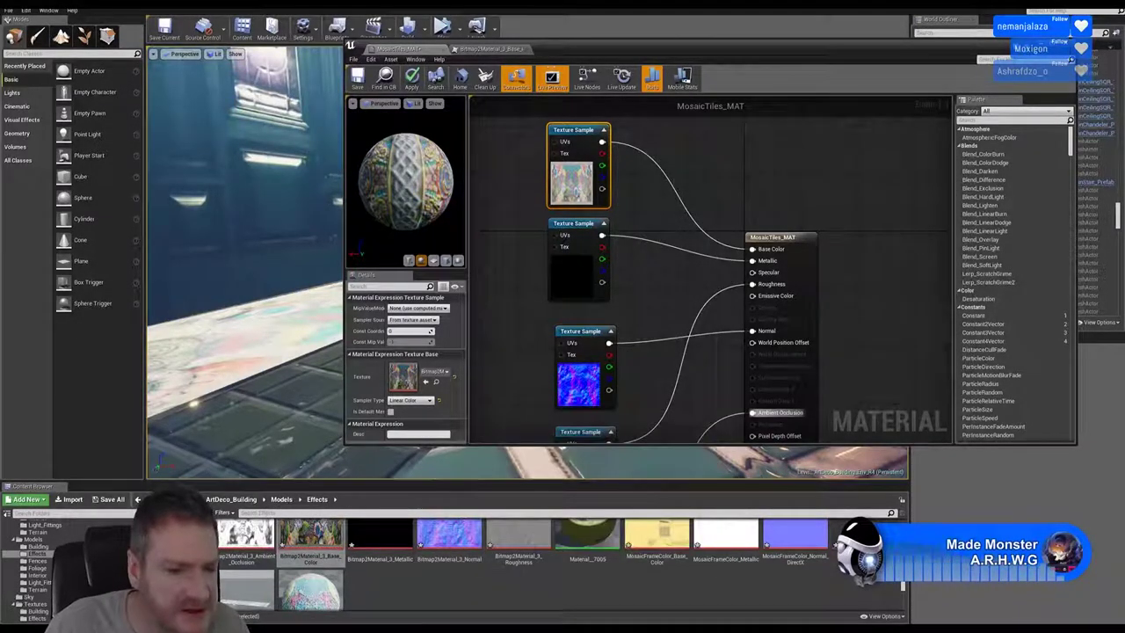
Check the Bitmap2Material_3_Base_Color and MosaicFrameColor_Base_Color textures' settings, toggling sRGB on the mosaic texture to compare and leaving it off.
left_click(486, 50)
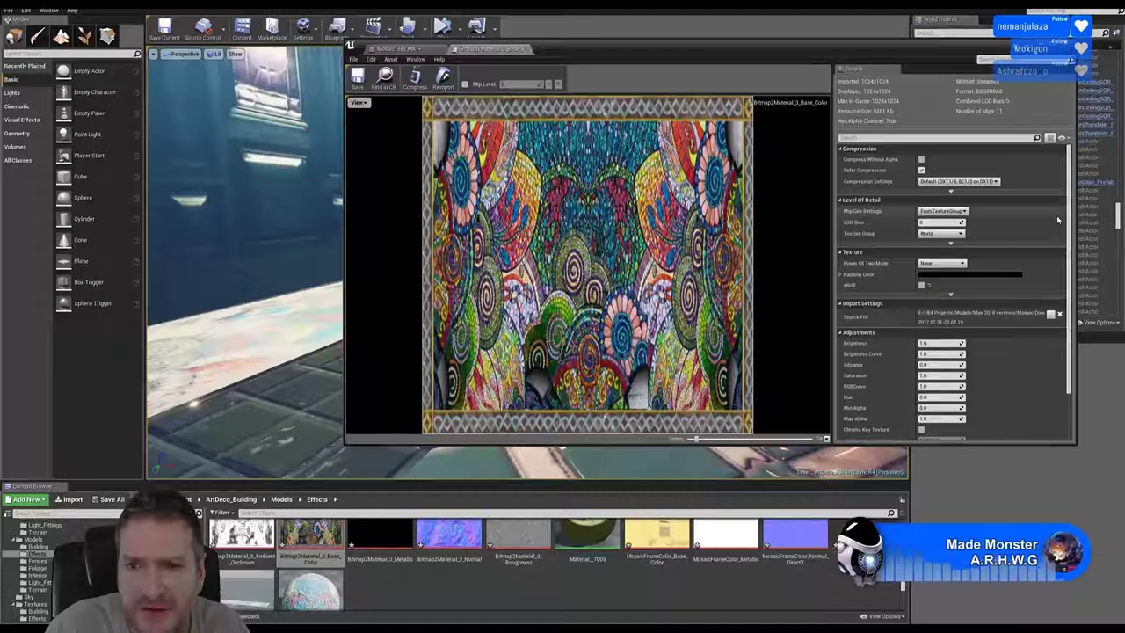
scroll(1053, 220, "down", 2)
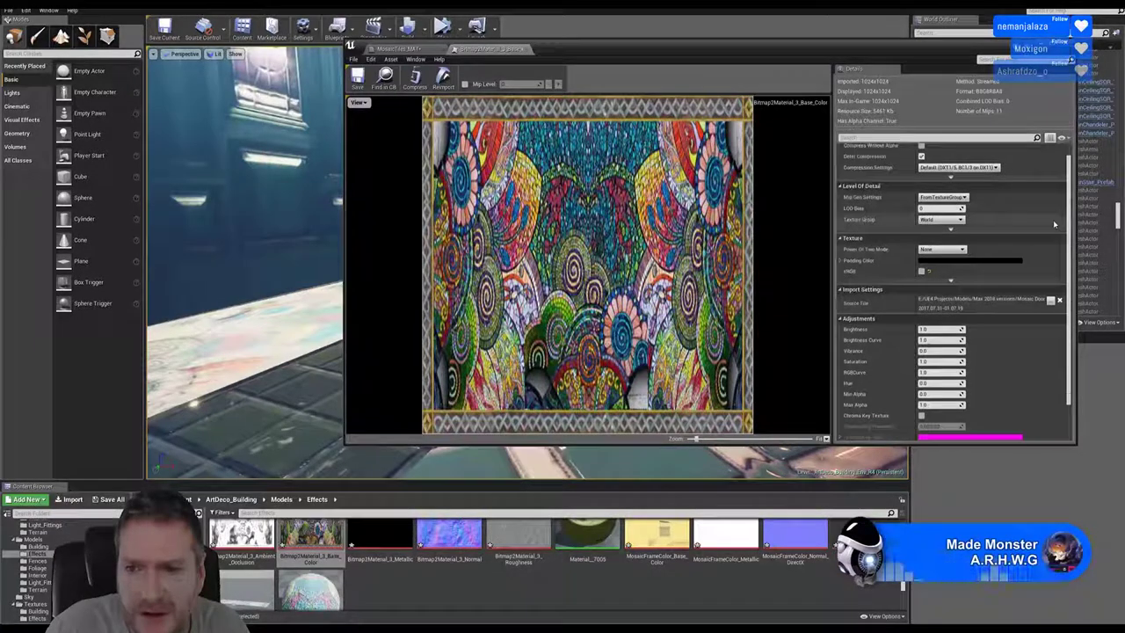
scroll(1053, 230, "down", 2)
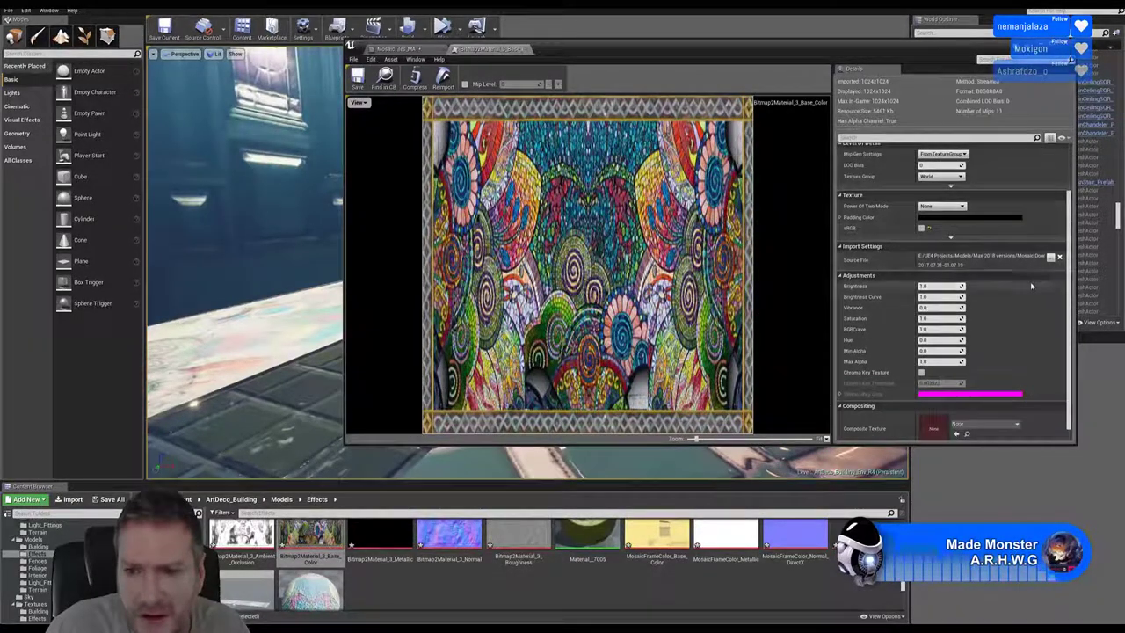
scroll(1051, 306, "up", 3)
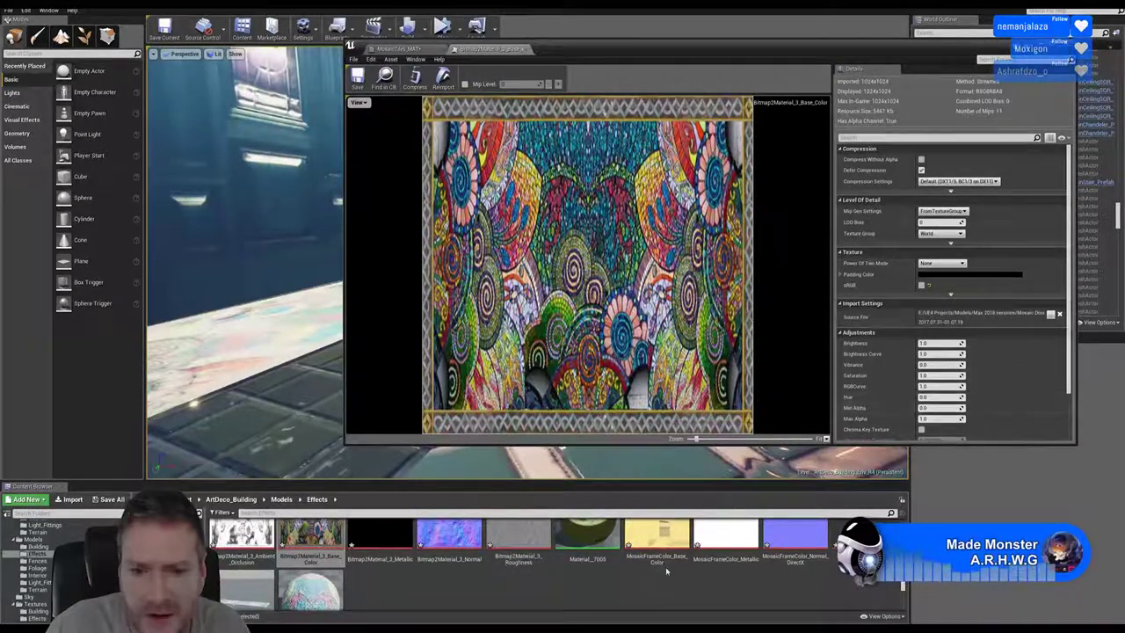
left_click(658, 541)
double_click(659, 545)
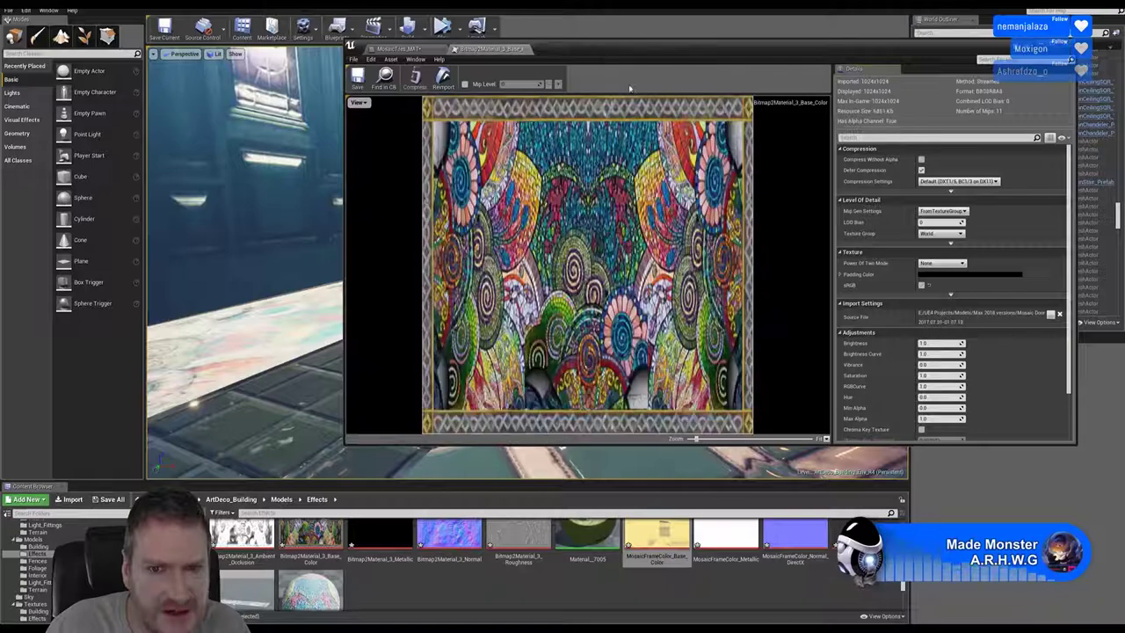
left_click(597, 48)
left_click(923, 285)
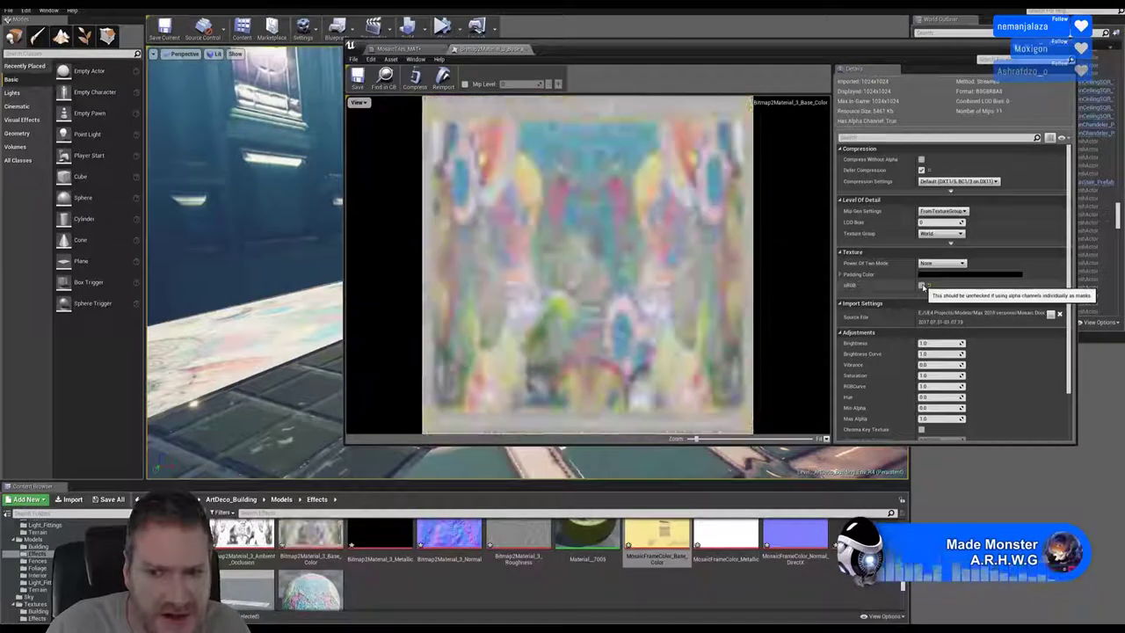
left_click(922, 285)
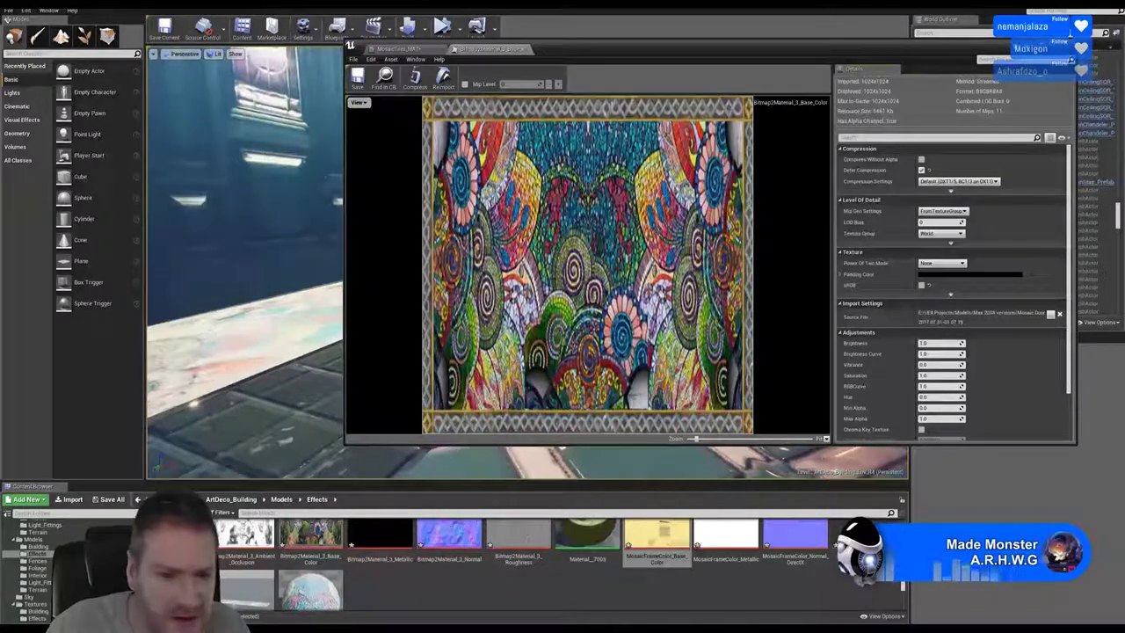
Switch to Photoshop and save a copy of the mosaic base color image as MosaicColorTiles.png with smallest compression and no interlacing.
key("alt+Tab")
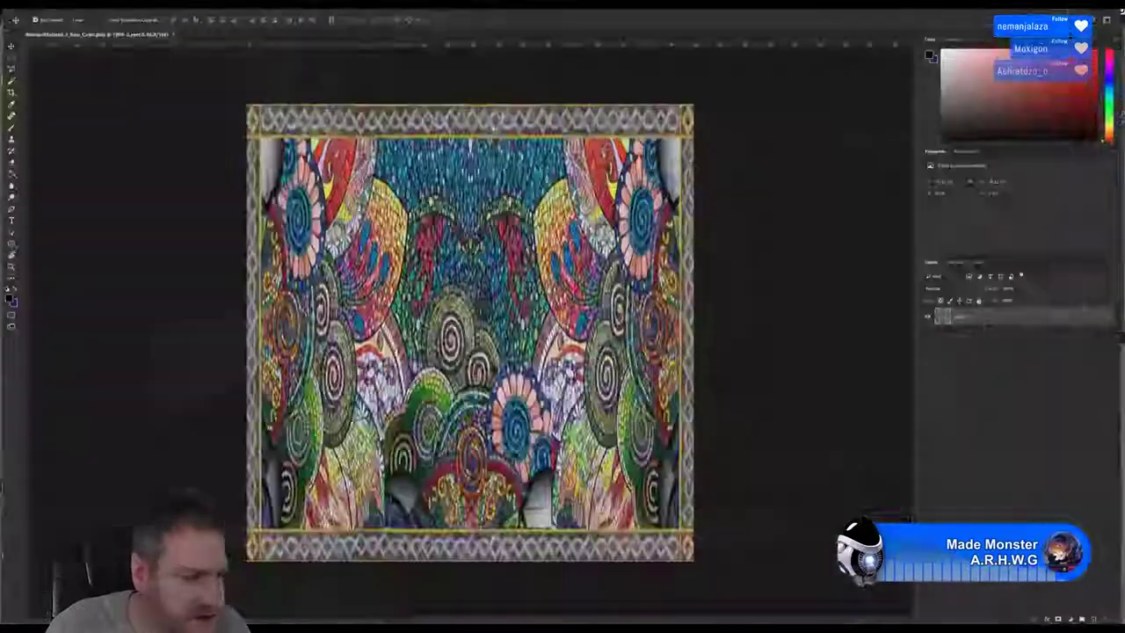
left_click(24, 5)
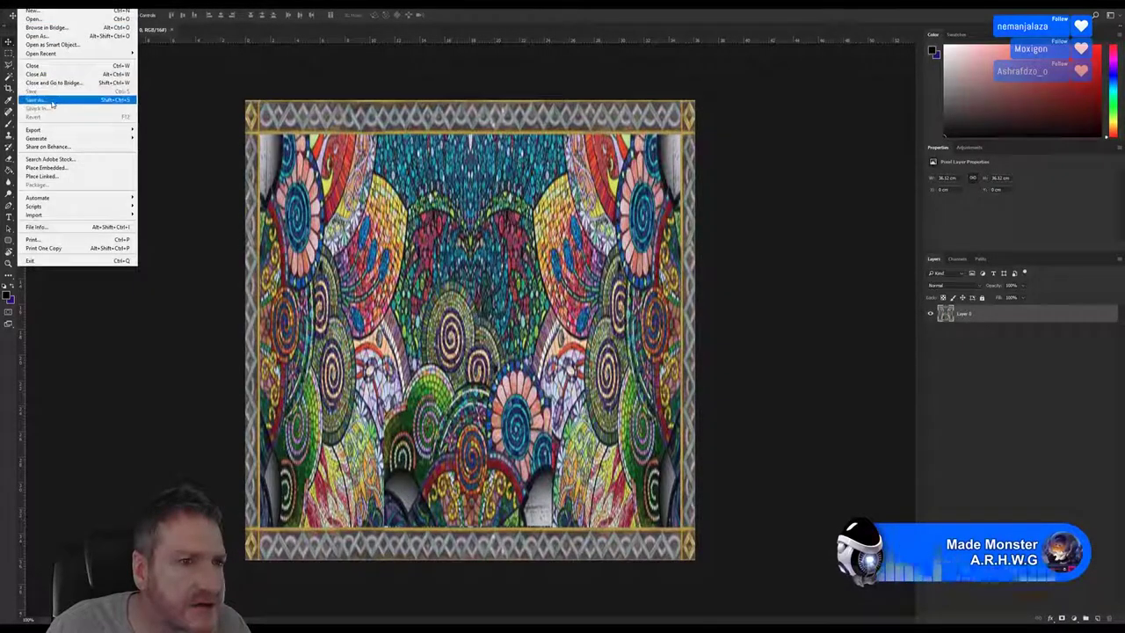
left_click(52, 102)
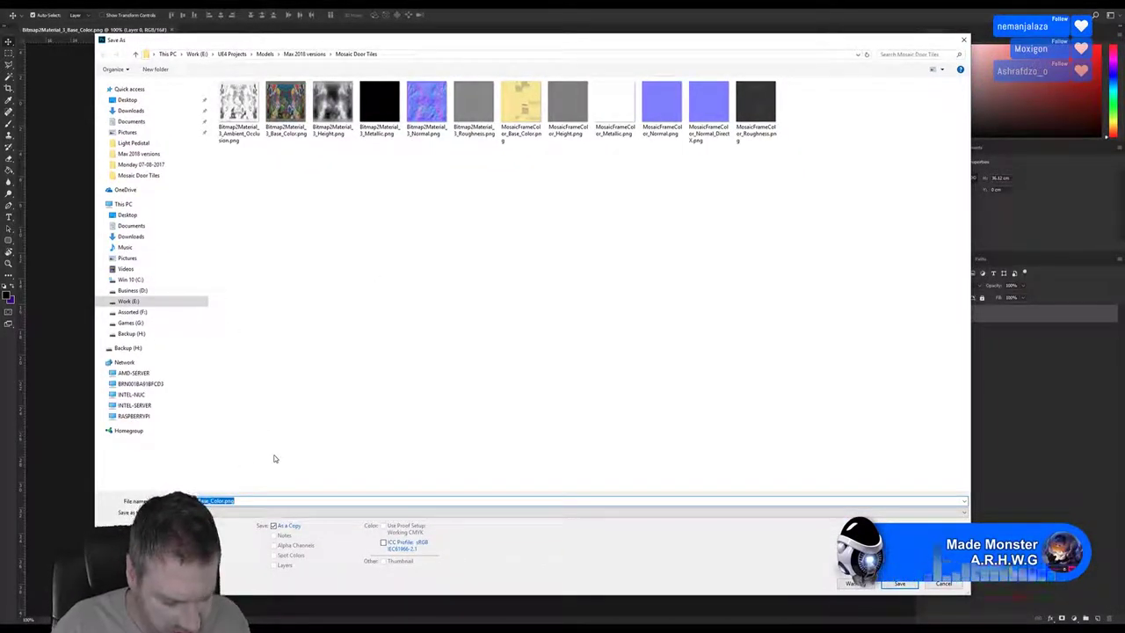
type("M")
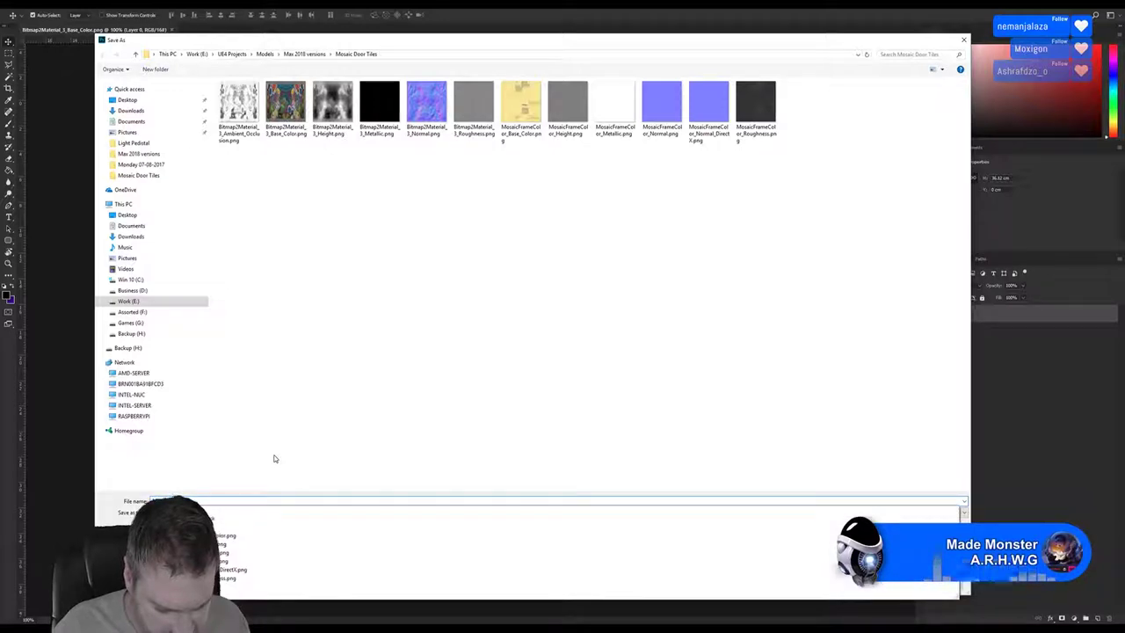
type("o")
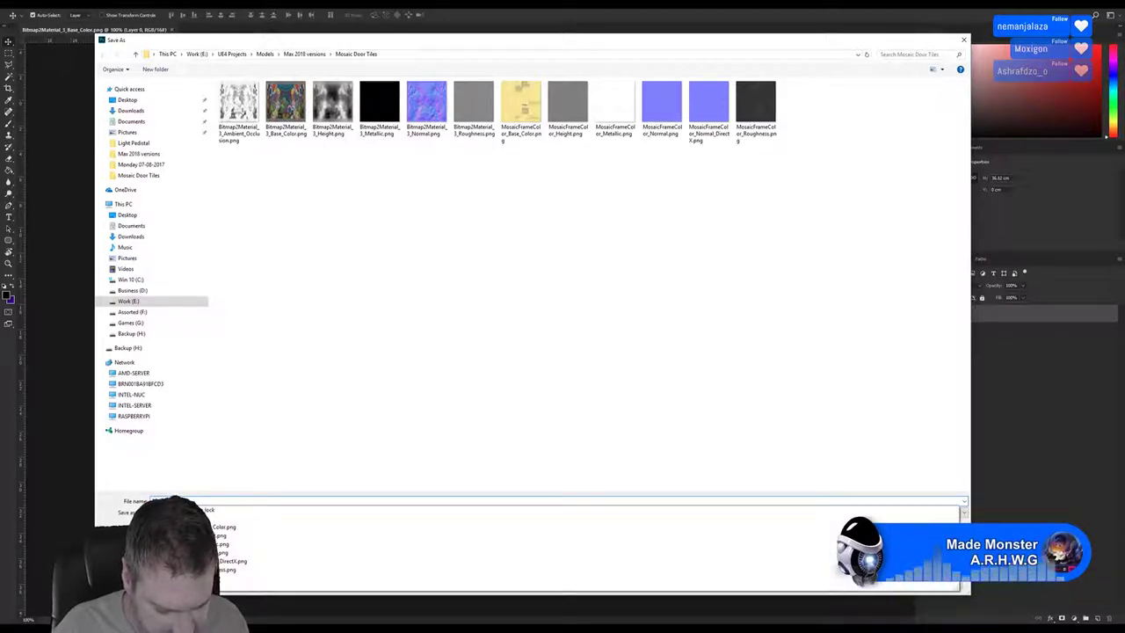
type("D")
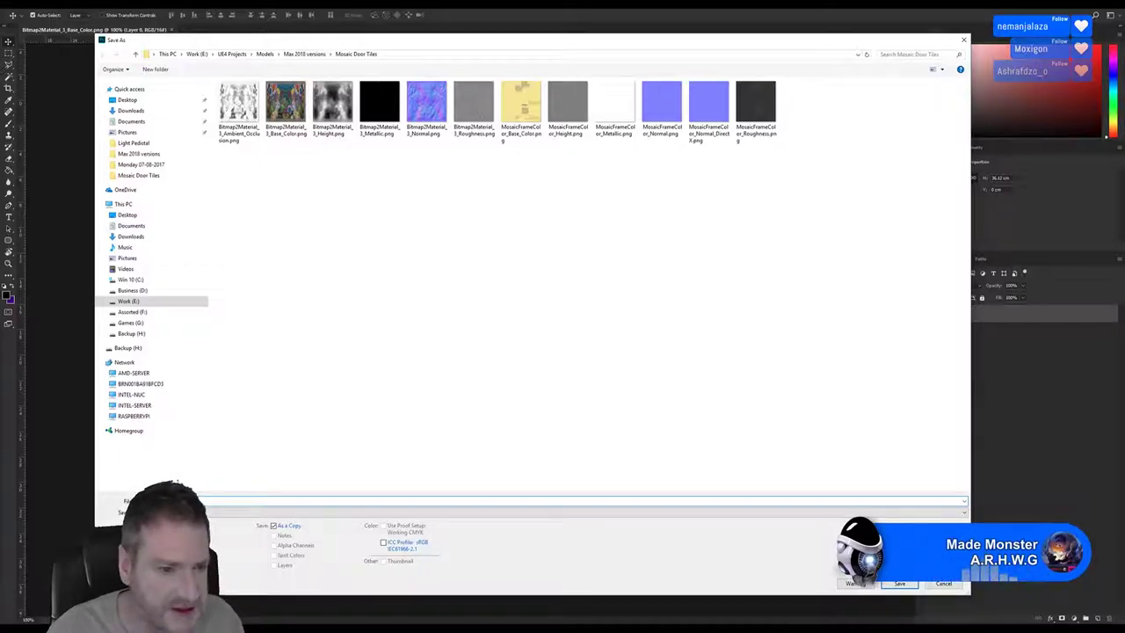
key("Return")
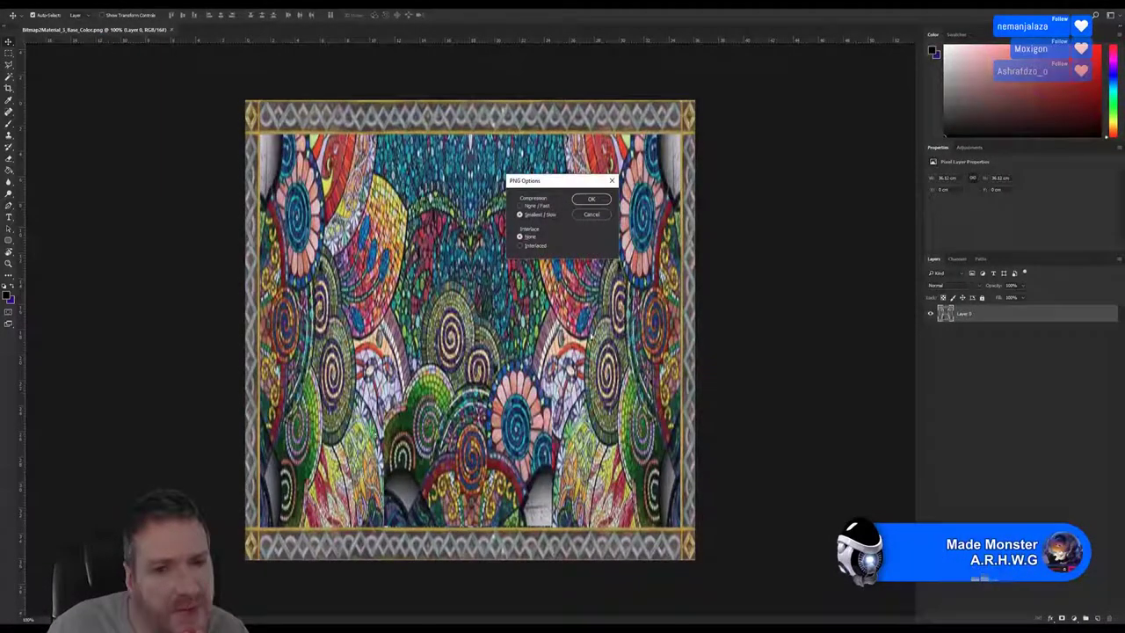
left_click(592, 200)
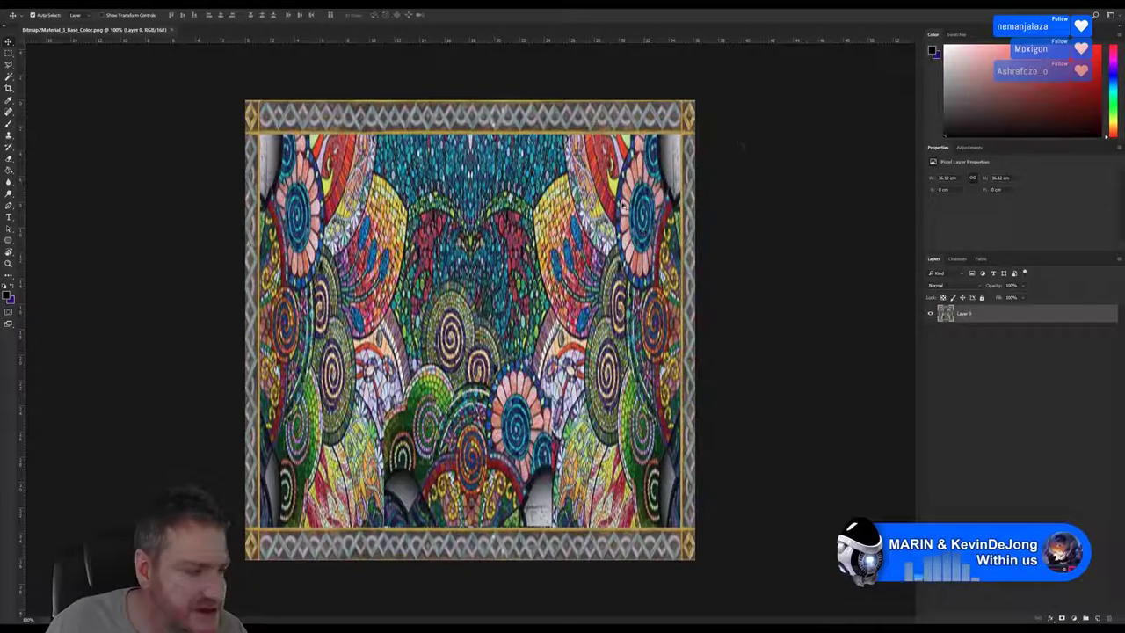
Switch back to Unreal Engine, import MosaicColorTiles.png into the Effects folder and check the imported texture.
key("alt+Tab")
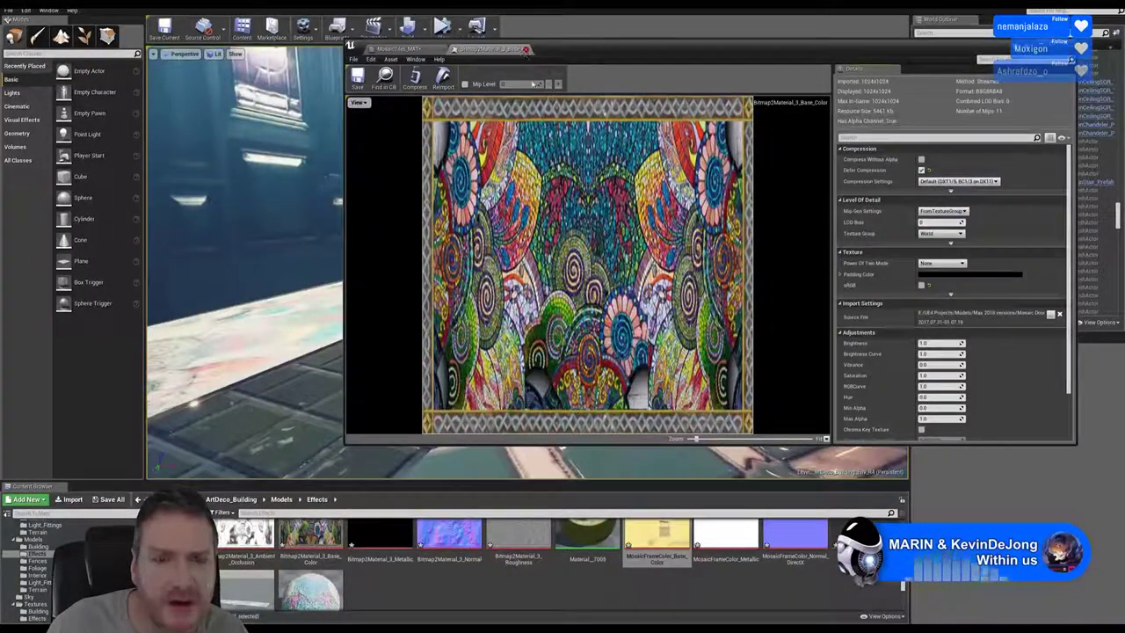
left_click(524, 51)
left_click(73, 499)
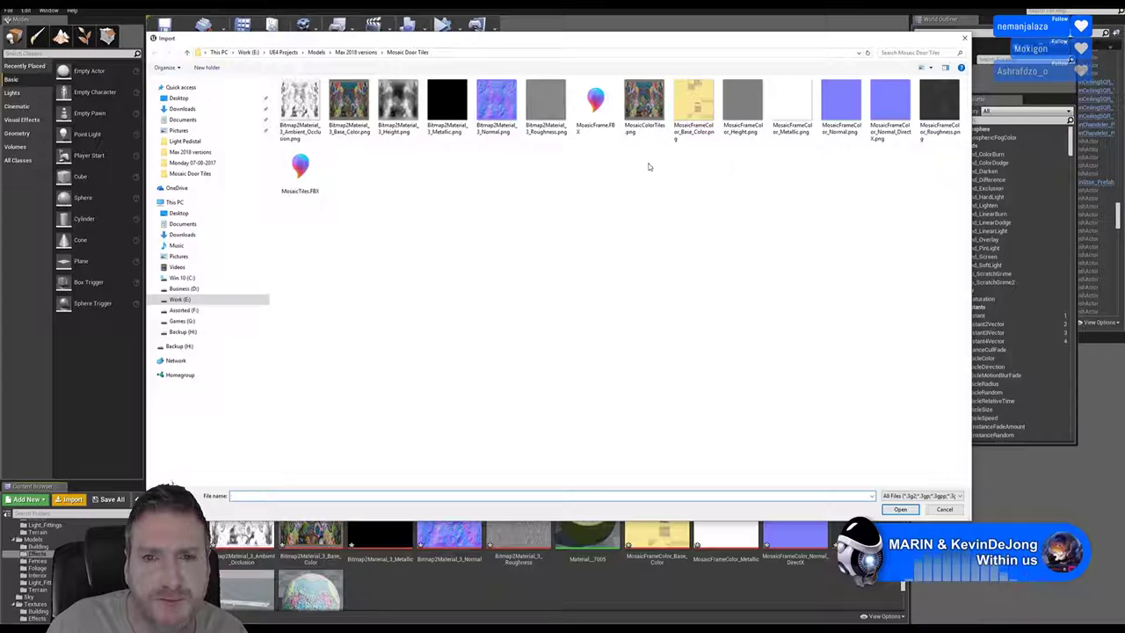
double_click(644, 103)
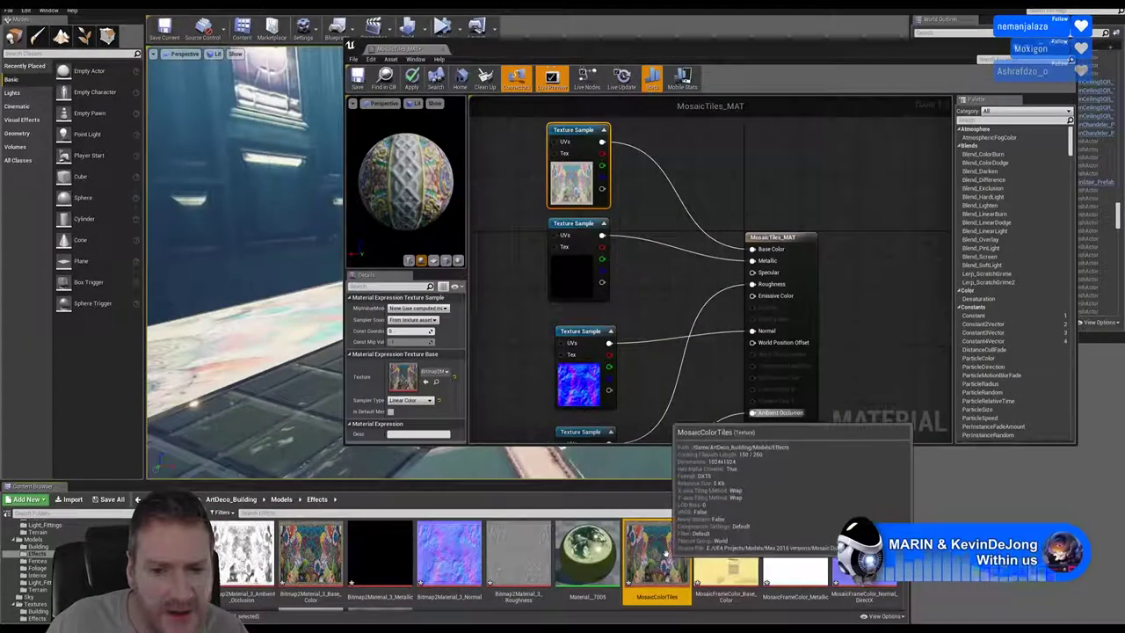
double_click(659, 554)
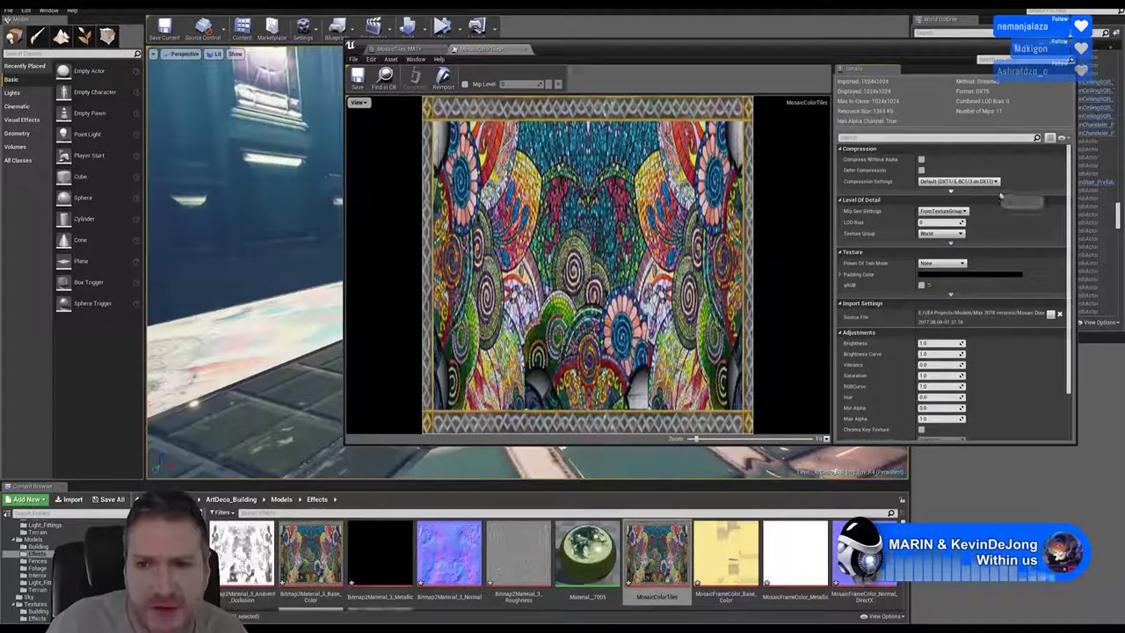
left_click(527, 49)
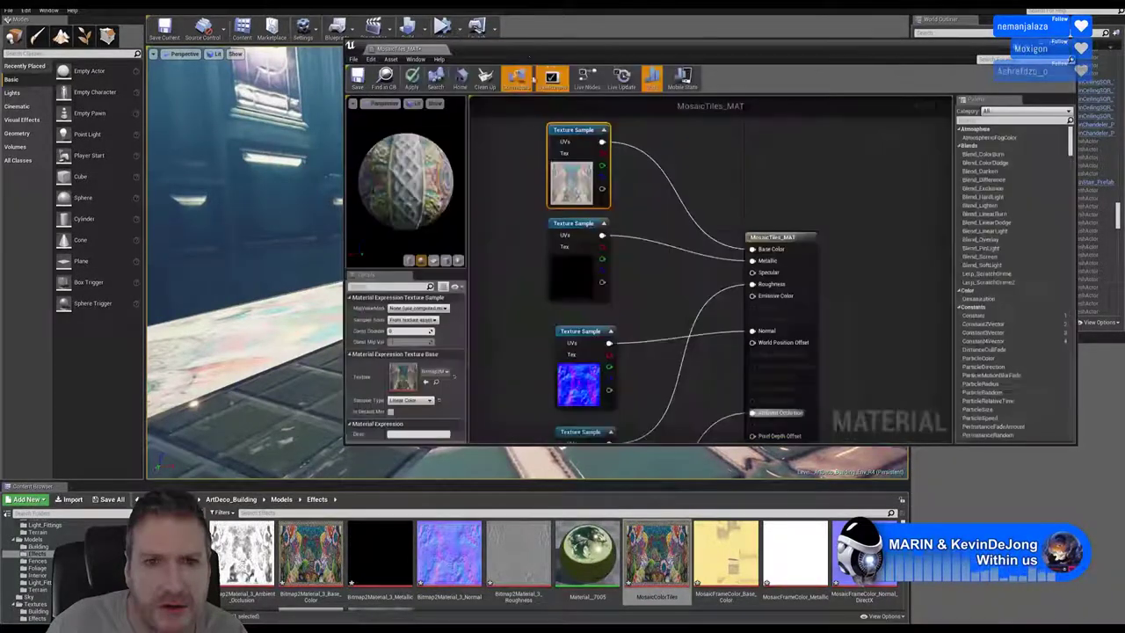
Replace the old base color sample in MosaicTiles_MAT with a MosaicColorTiles sample wired to Base Color, and apply the material.
left_click_drag(650, 562, 666, 214)
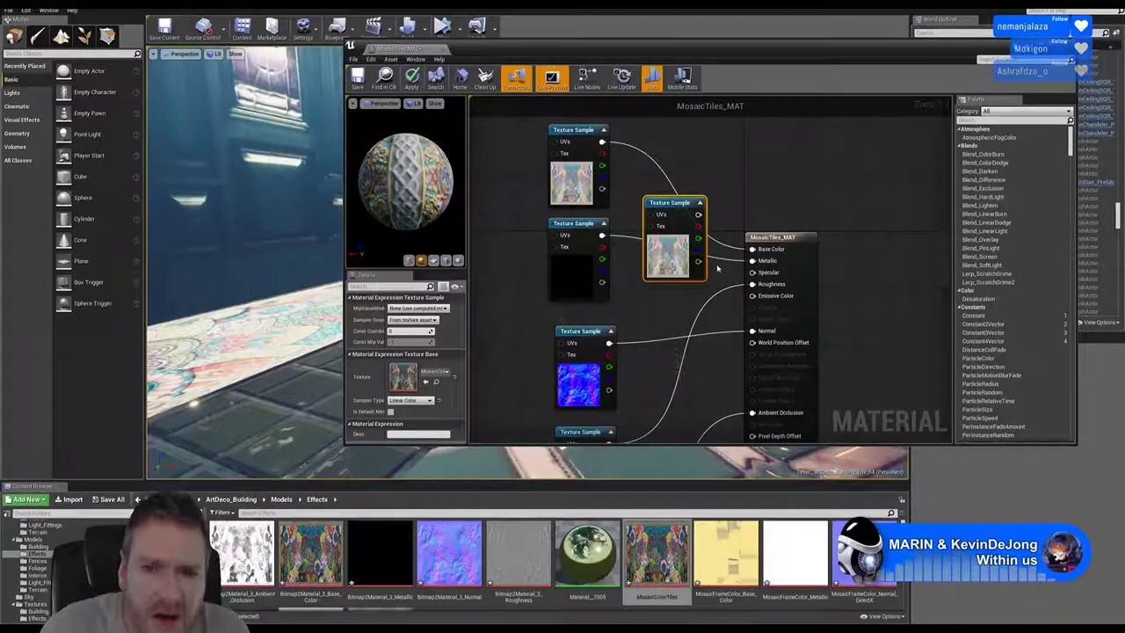
left_click_drag(698, 214, 753, 250)
left_click(576, 158)
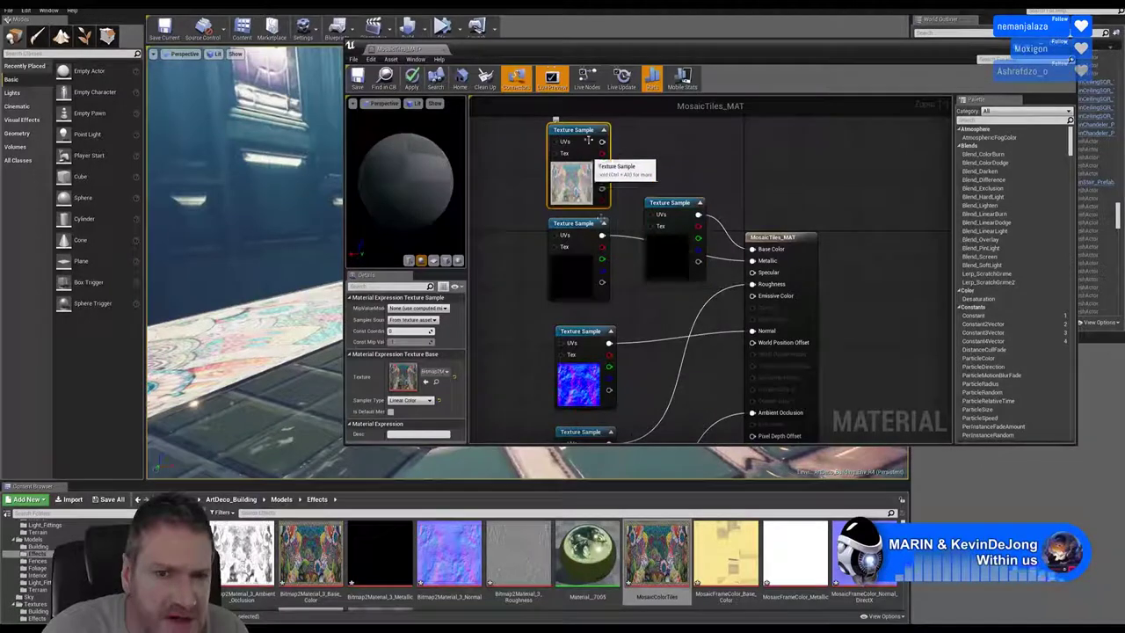
key("Delete")
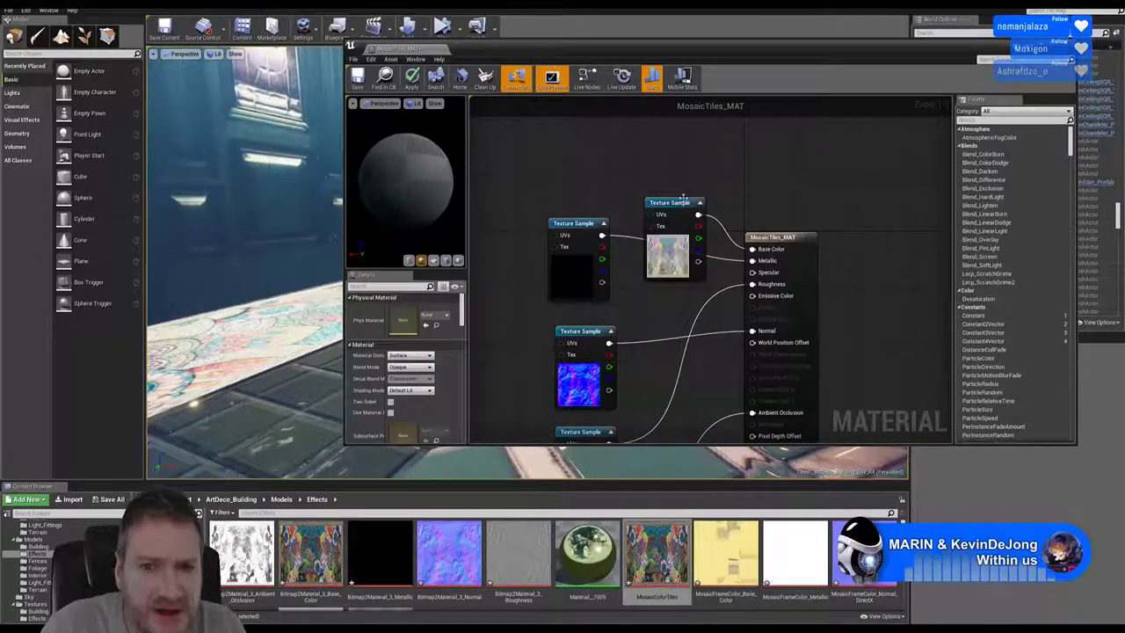
left_click_drag(685, 203, 584, 131)
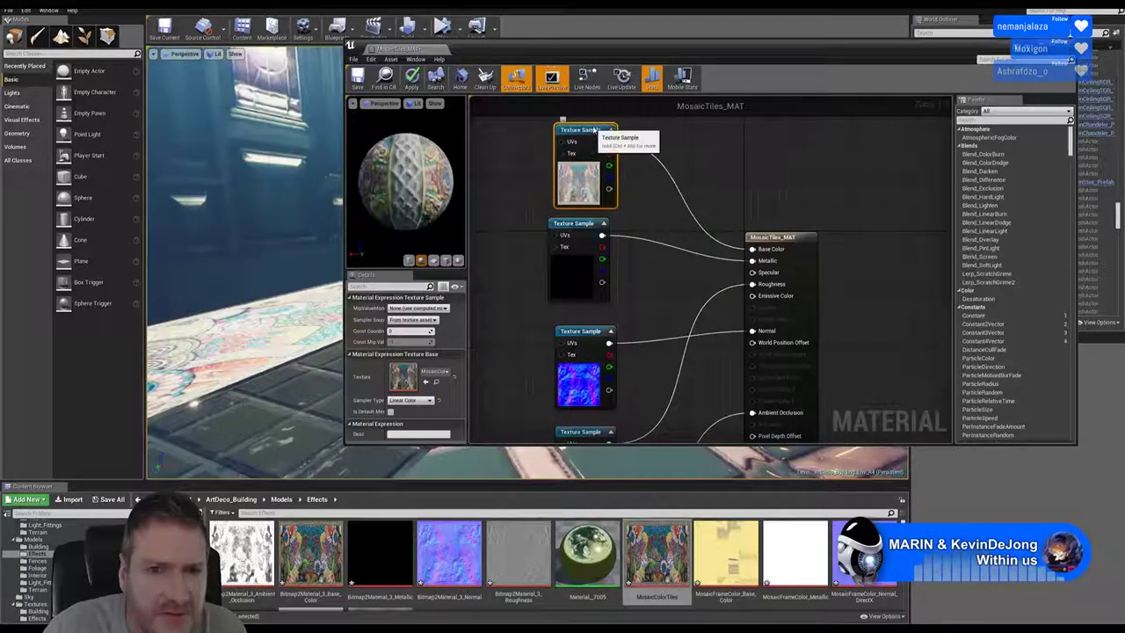
left_click(412, 83)
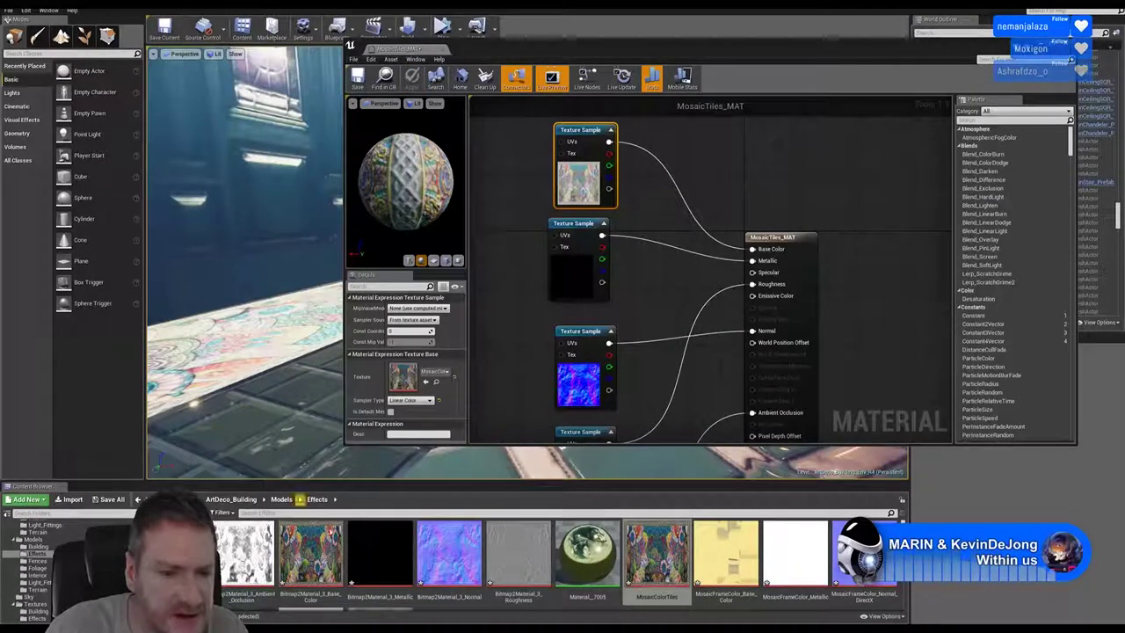
Examine the MosaicColorTiles texture's advanced compression, level of detail and texture settings, keeping Default compression, and inspect the doorway tiles in the level.
double_click(648, 561)
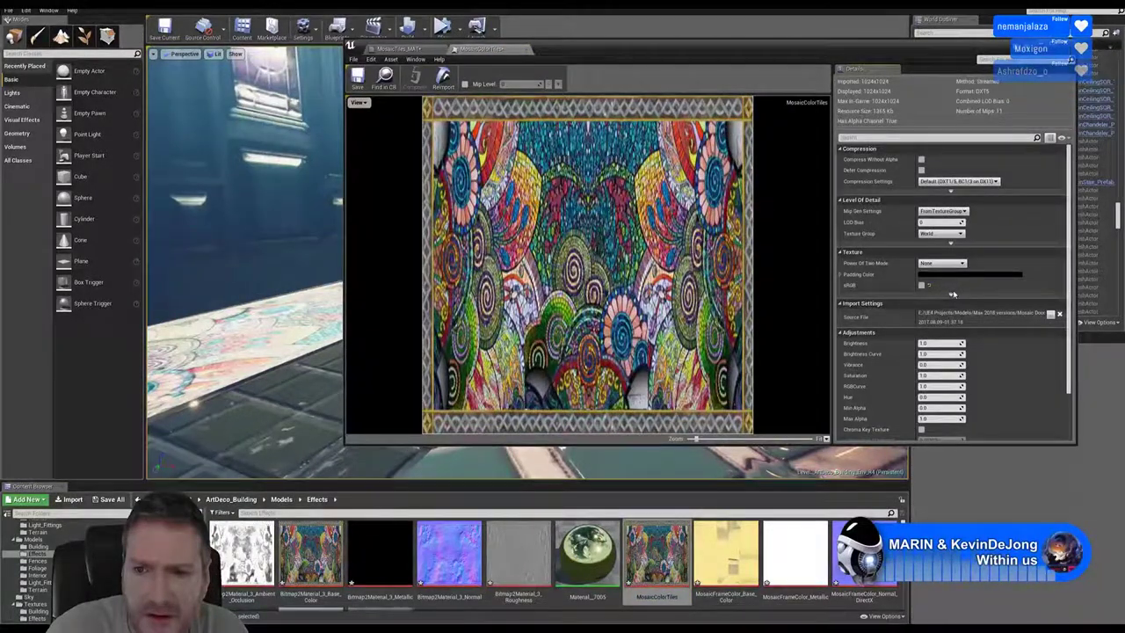
left_click(951, 293)
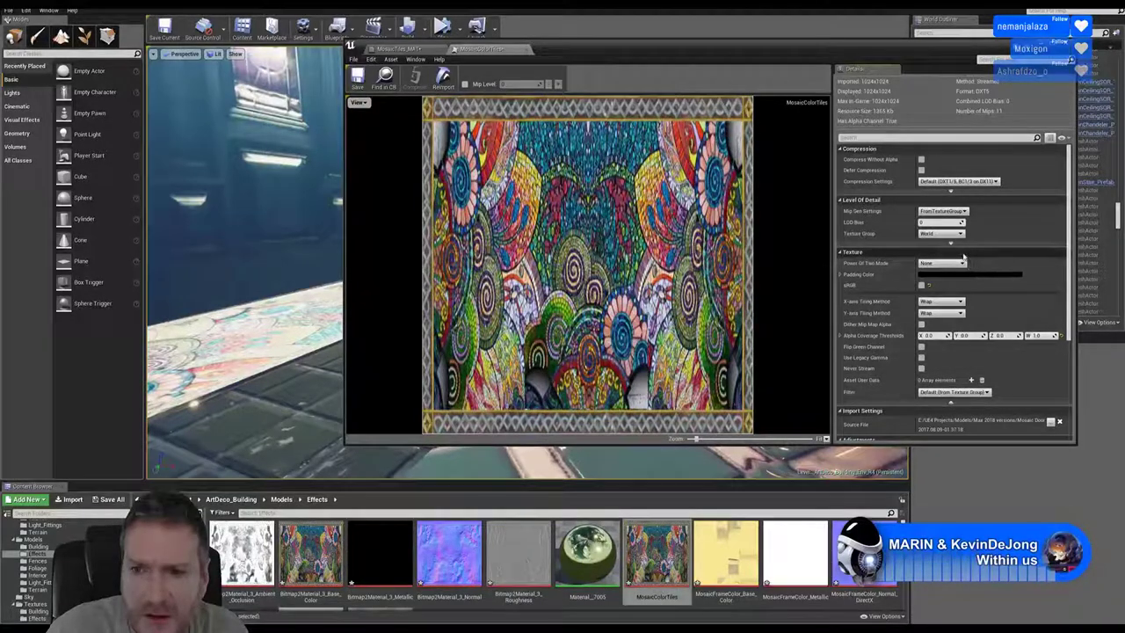
left_click(953, 243)
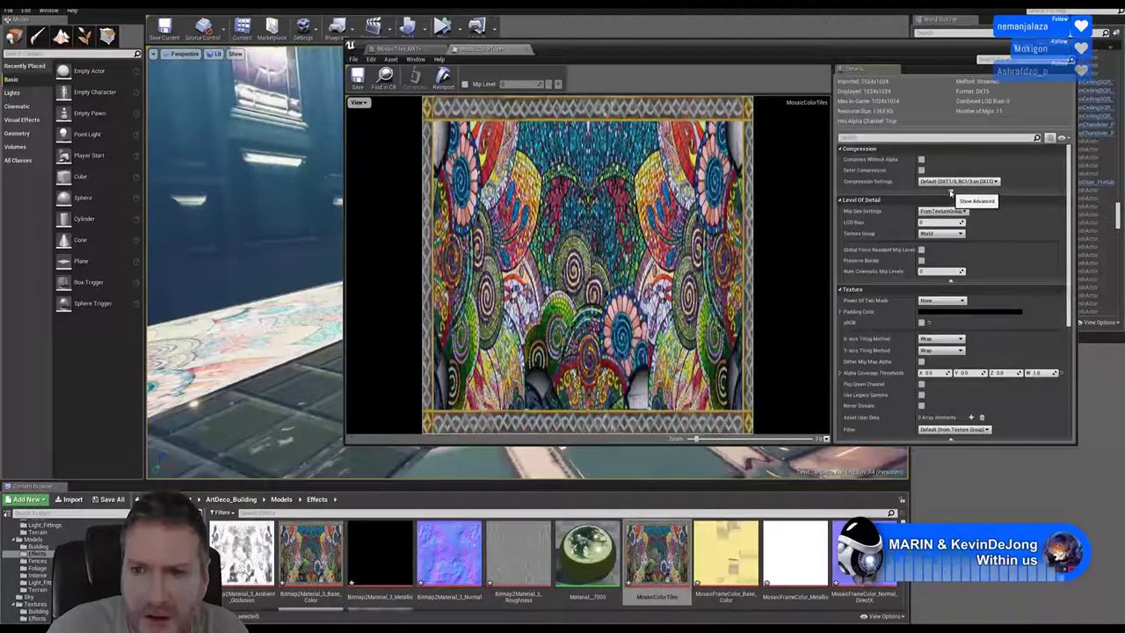
left_click(951, 191)
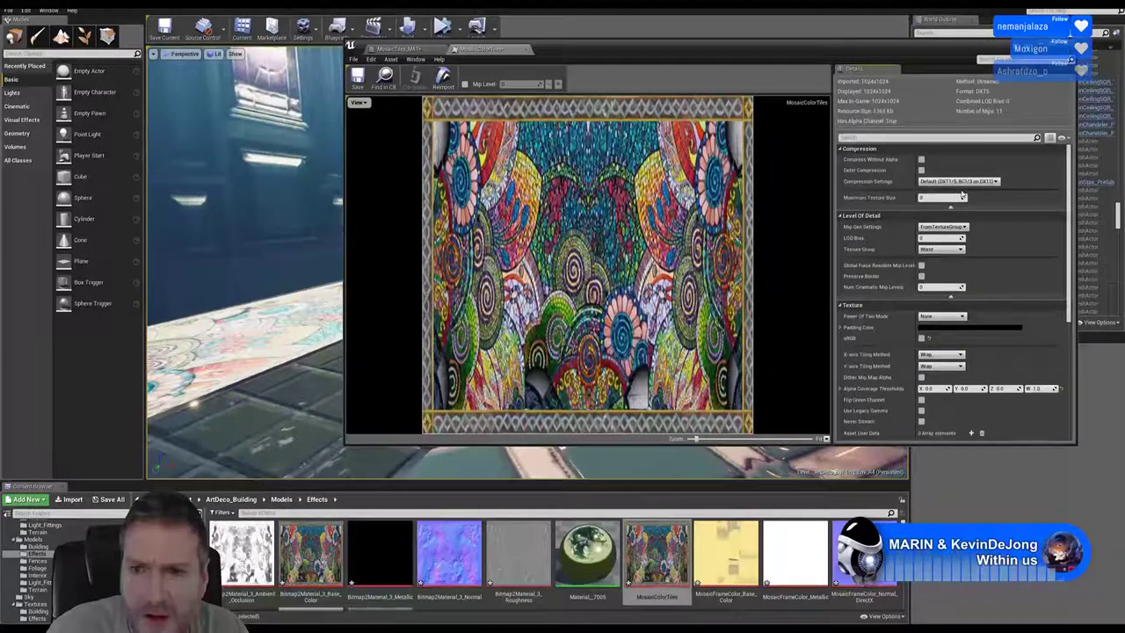
left_click(997, 183)
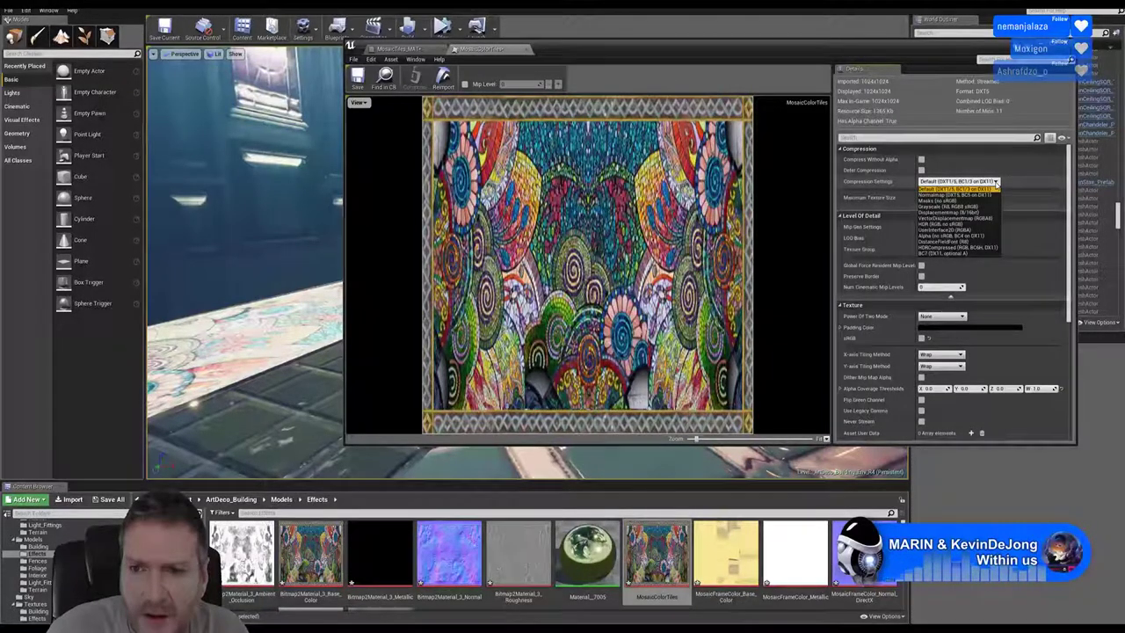
left_click(958, 189)
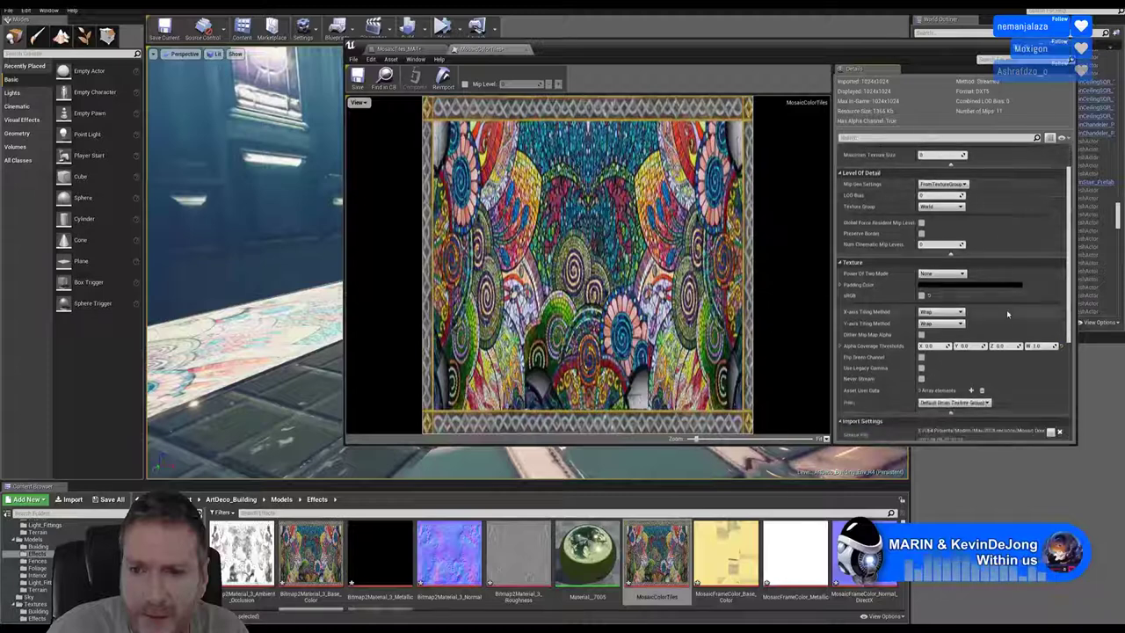
scroll(1007, 310, "down", 3)
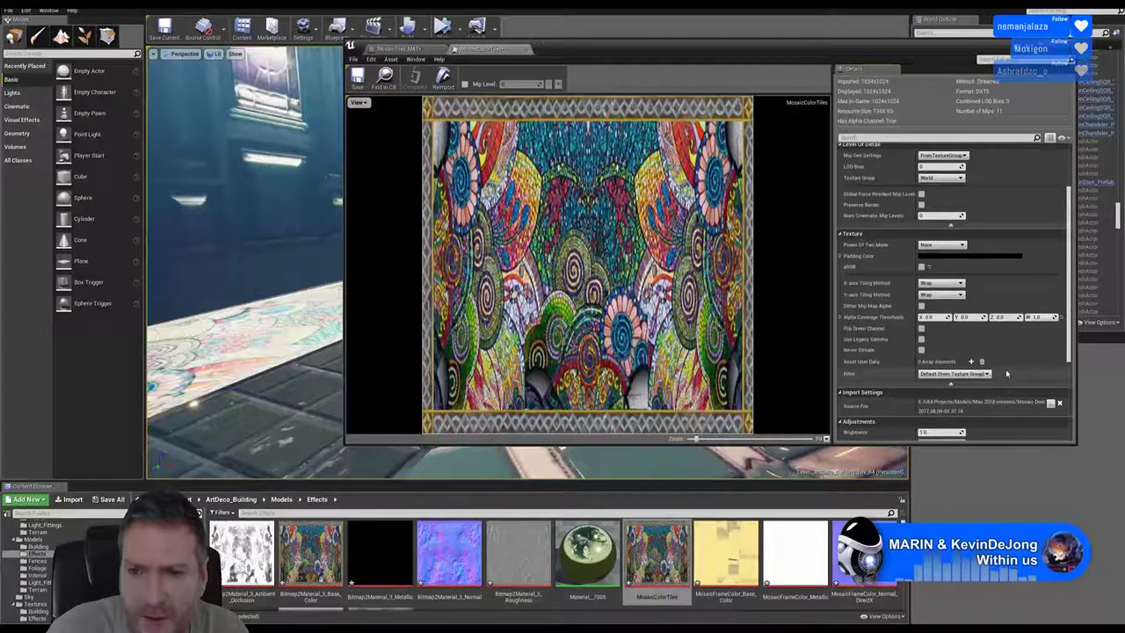
scroll(1007, 373, "up", 1)
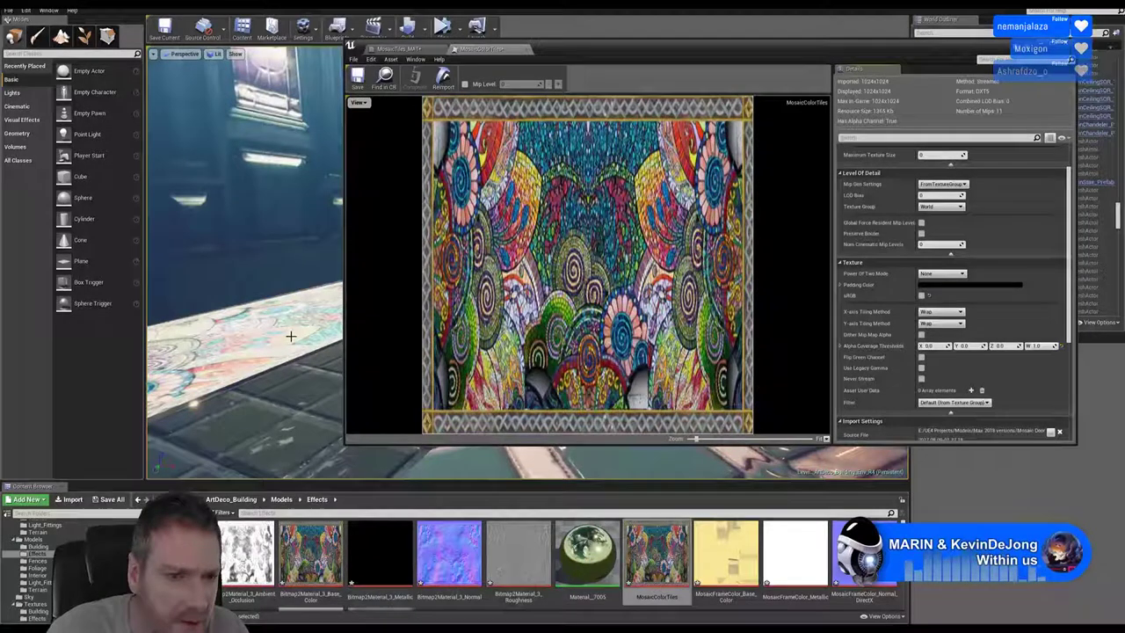
right_click_drag(291, 336, 274, 316)
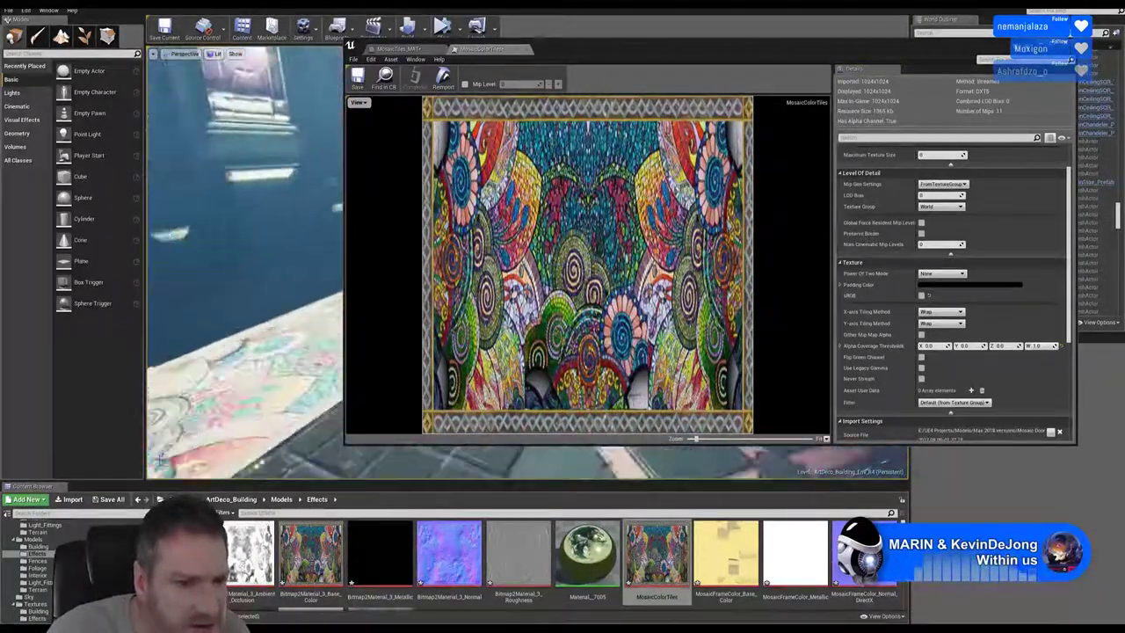
right_click_drag(321, 364, 326, 367)
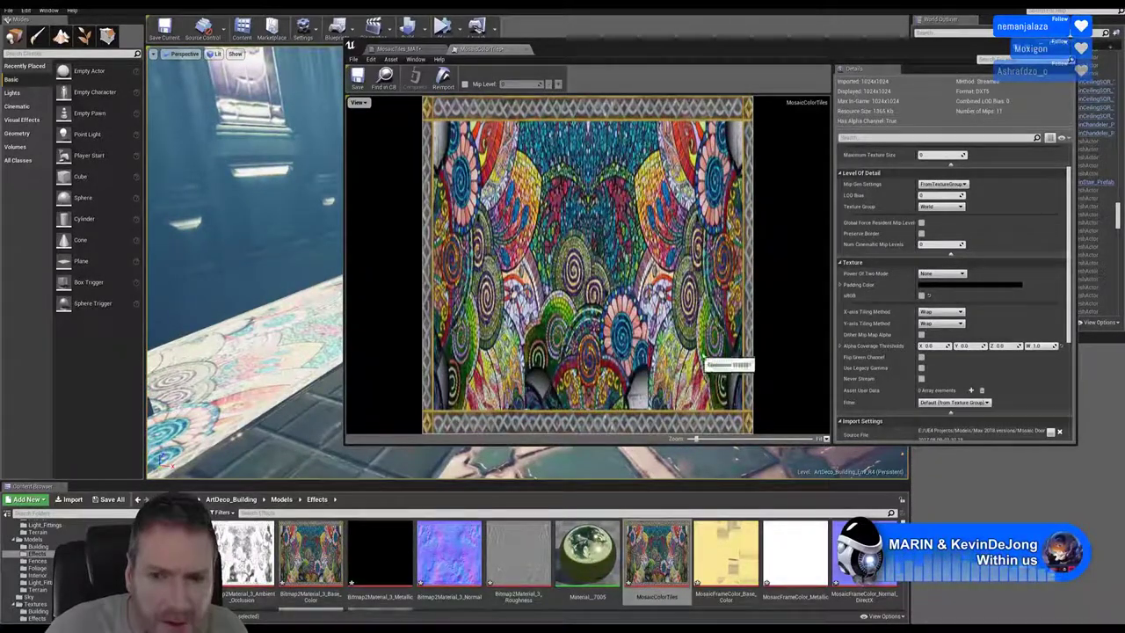
Compare the sampler types of the texture samples in MosaicTiles_MAT with those in the Material__7005 material.
left_click(400, 49)
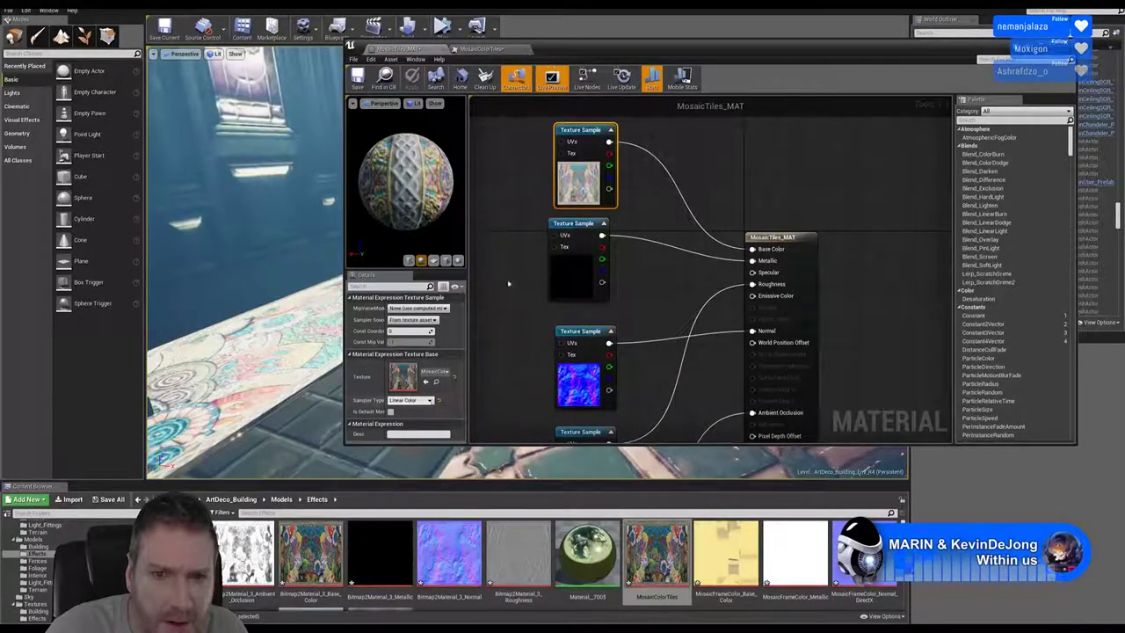
left_click(575, 271)
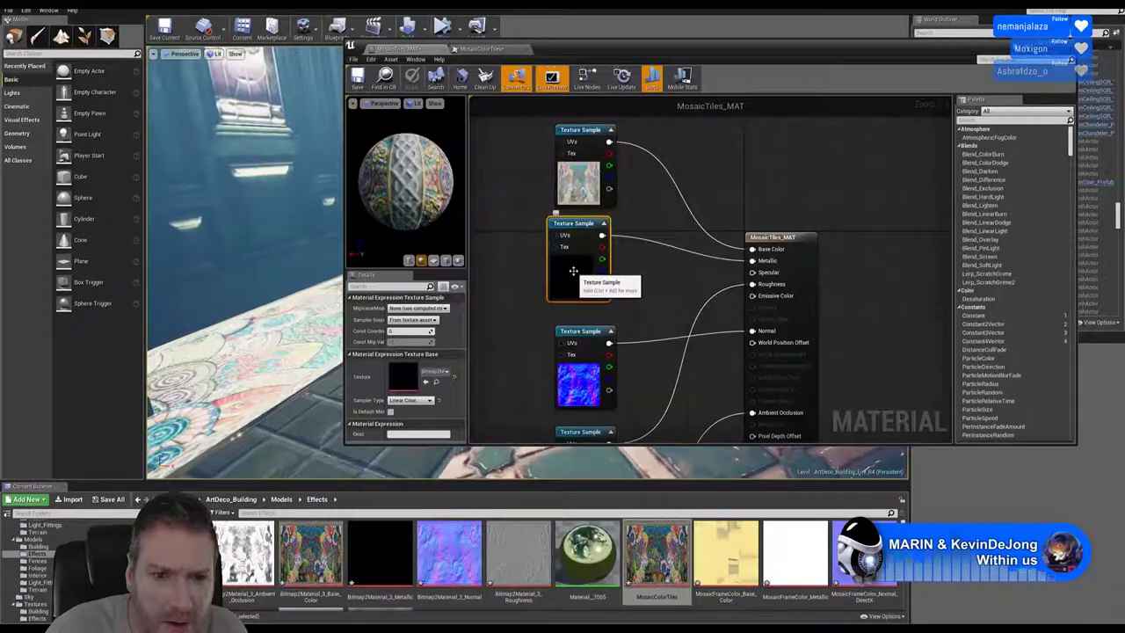
left_click(573, 374)
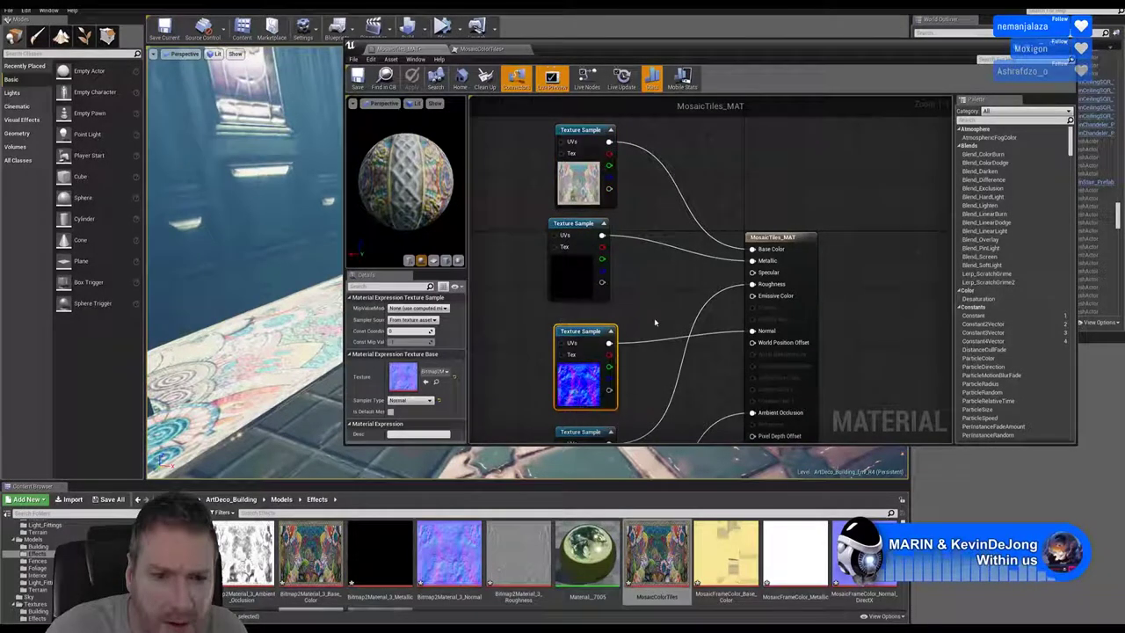
scroll(660, 324, "down", 4)
left_click(620, 400)
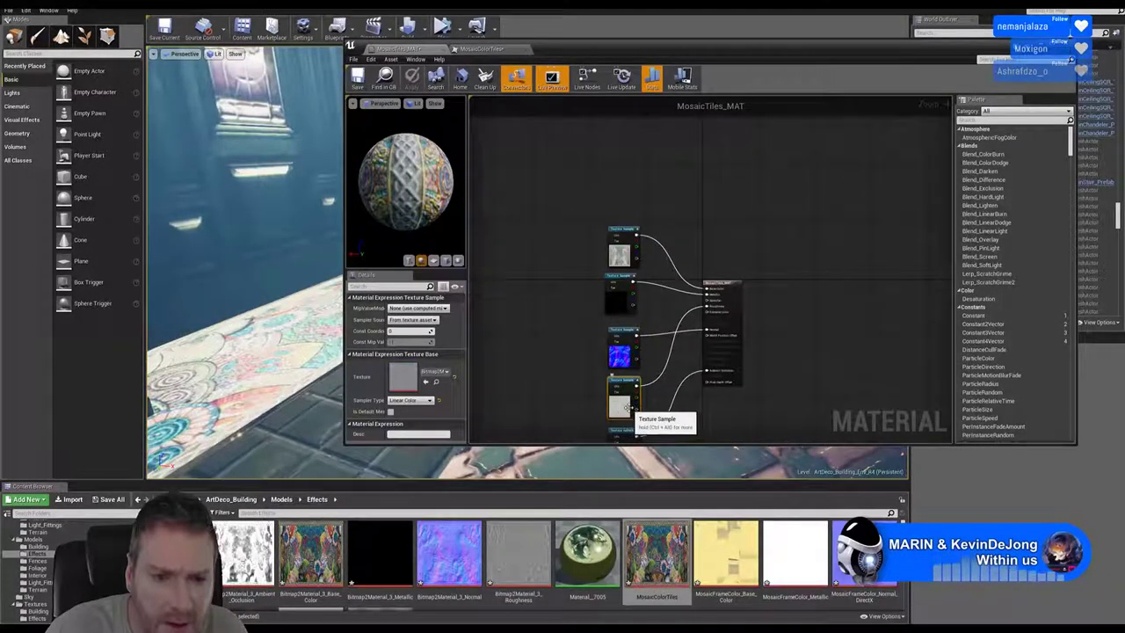
double_click(589, 555)
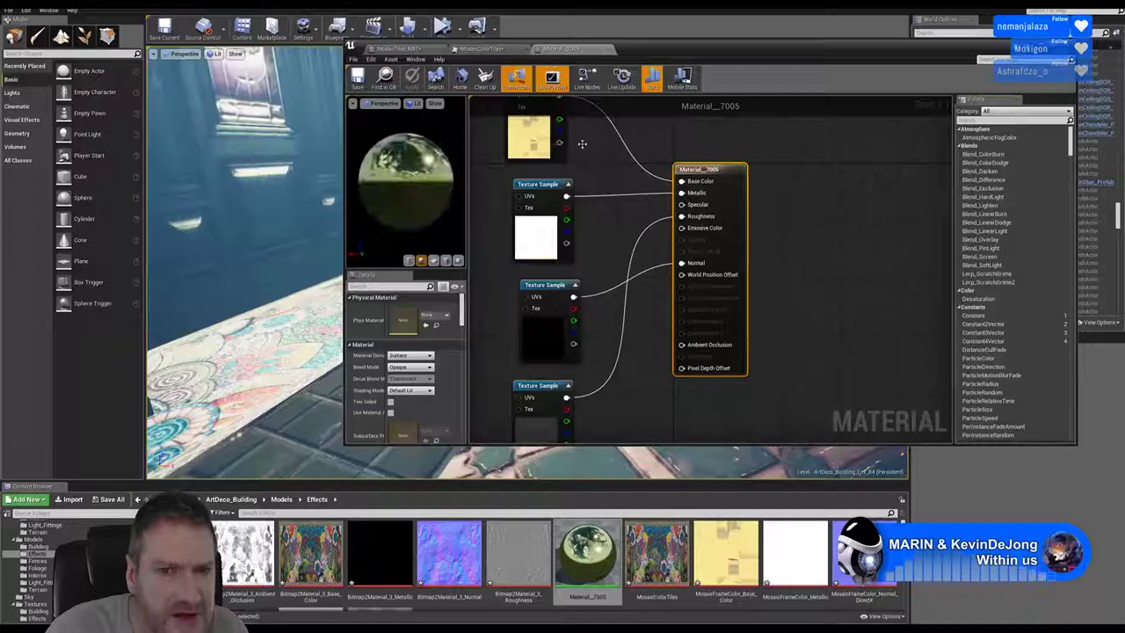
left_click(537, 136)
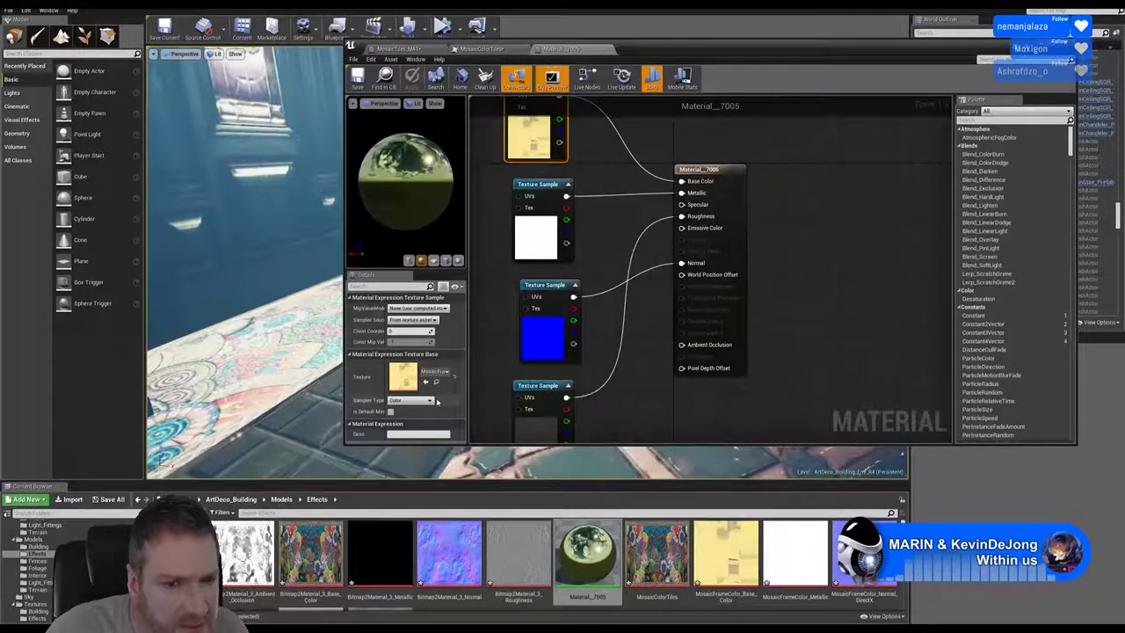
left_click(534, 236)
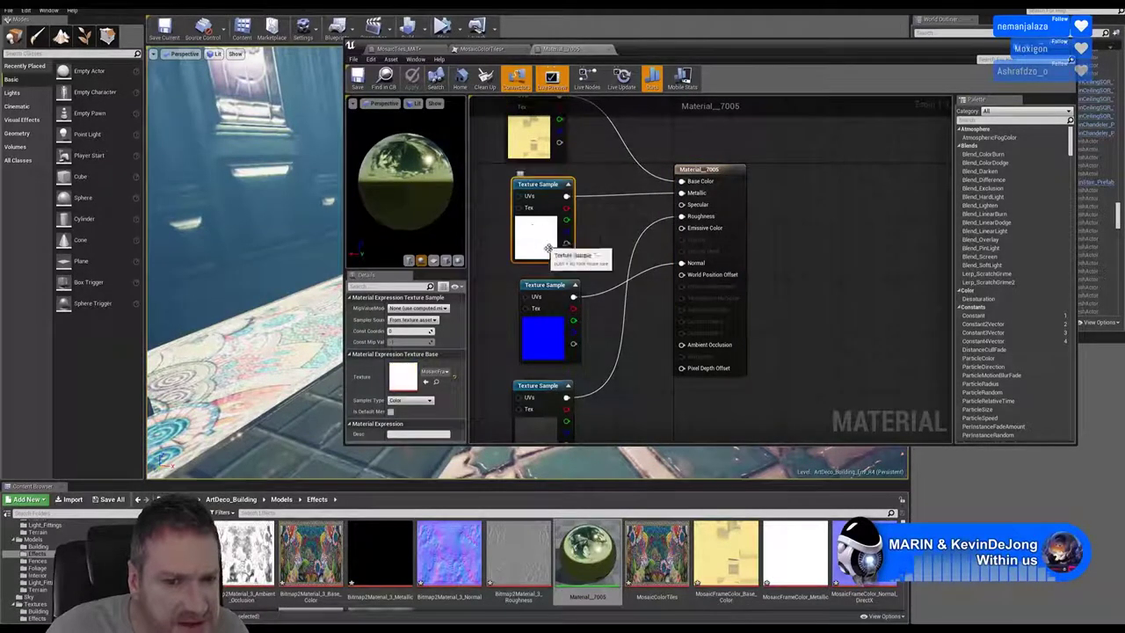
left_click(548, 340)
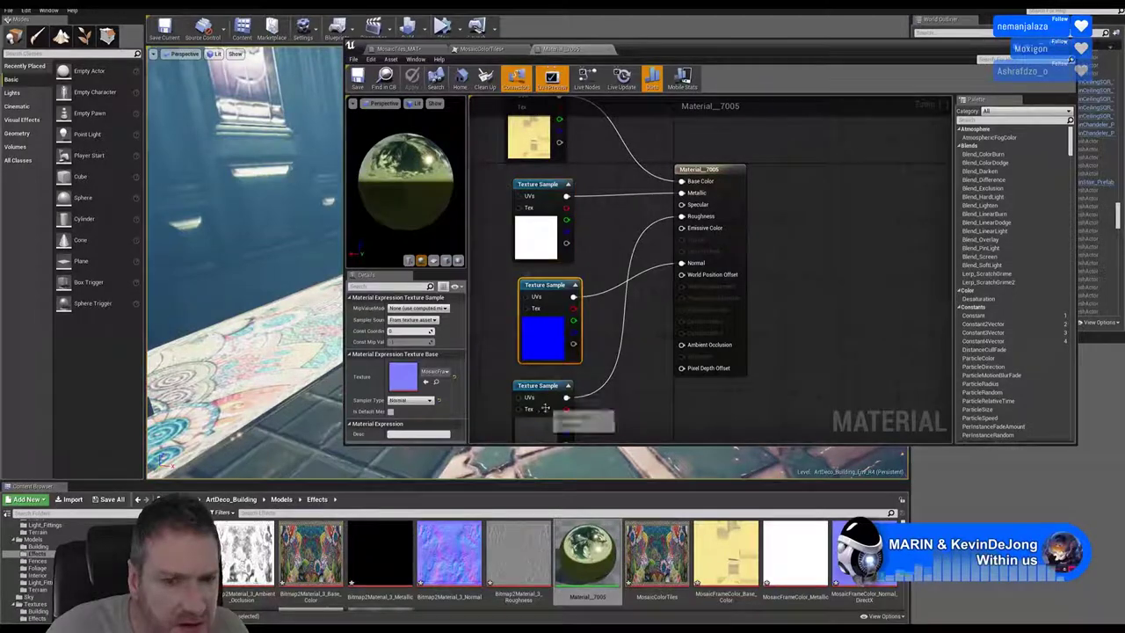
left_click(542, 418)
left_click(530, 140)
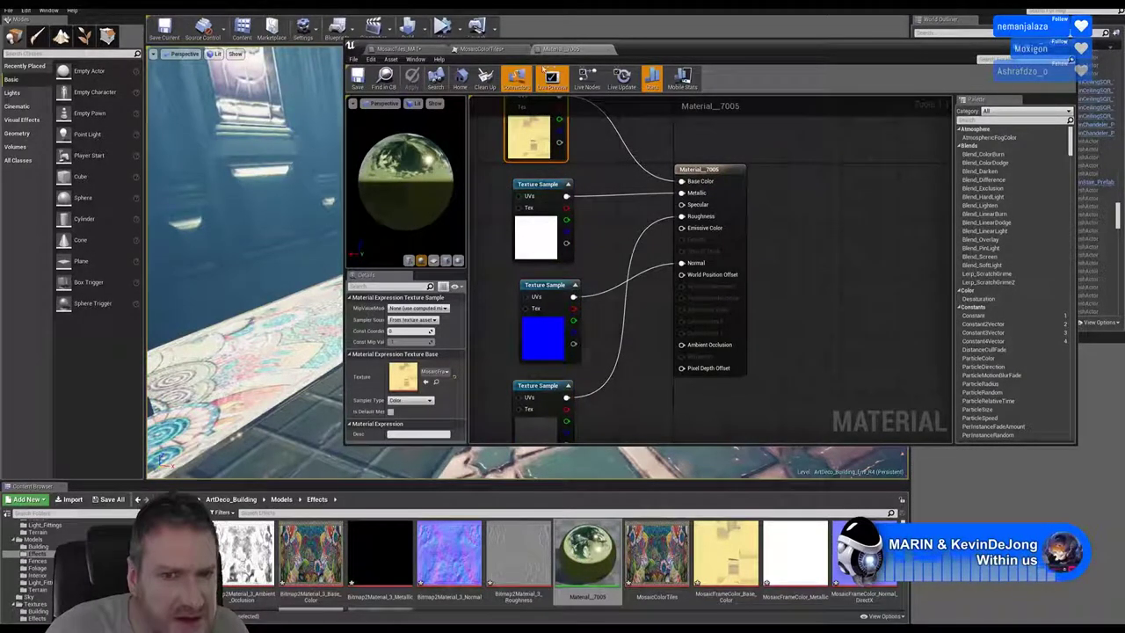
Set the sampler type of the MosaicColorTiles base color sample in MosaicTiles_MAT to Color.
left_click(403, 48)
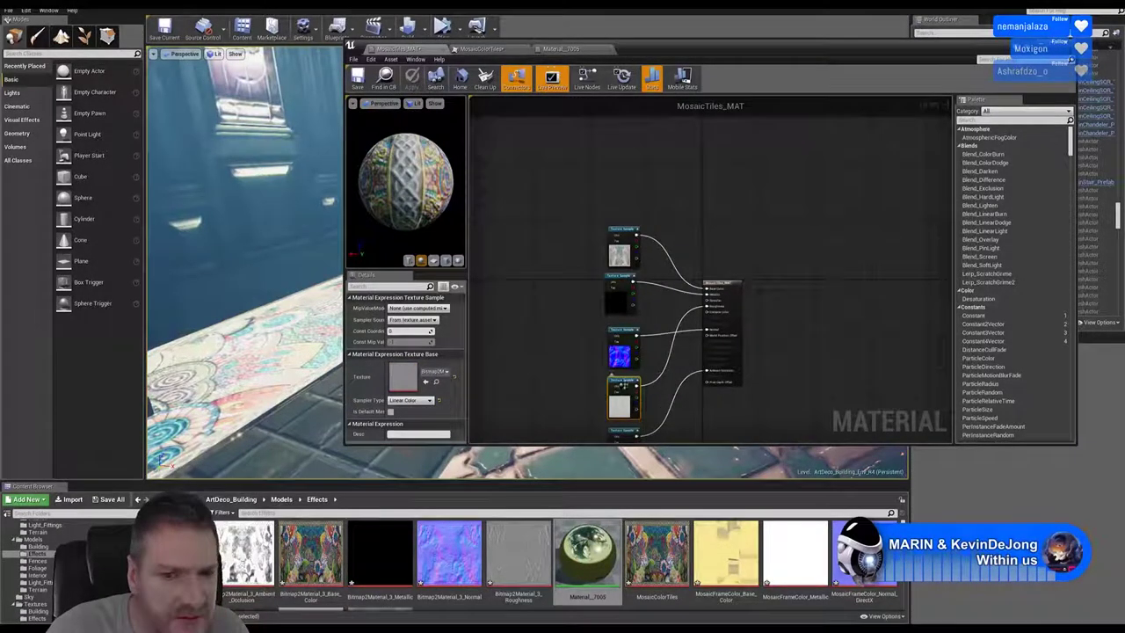
right_click_drag(680, 266, 735, 219)
scroll(639, 233, "up", 4)
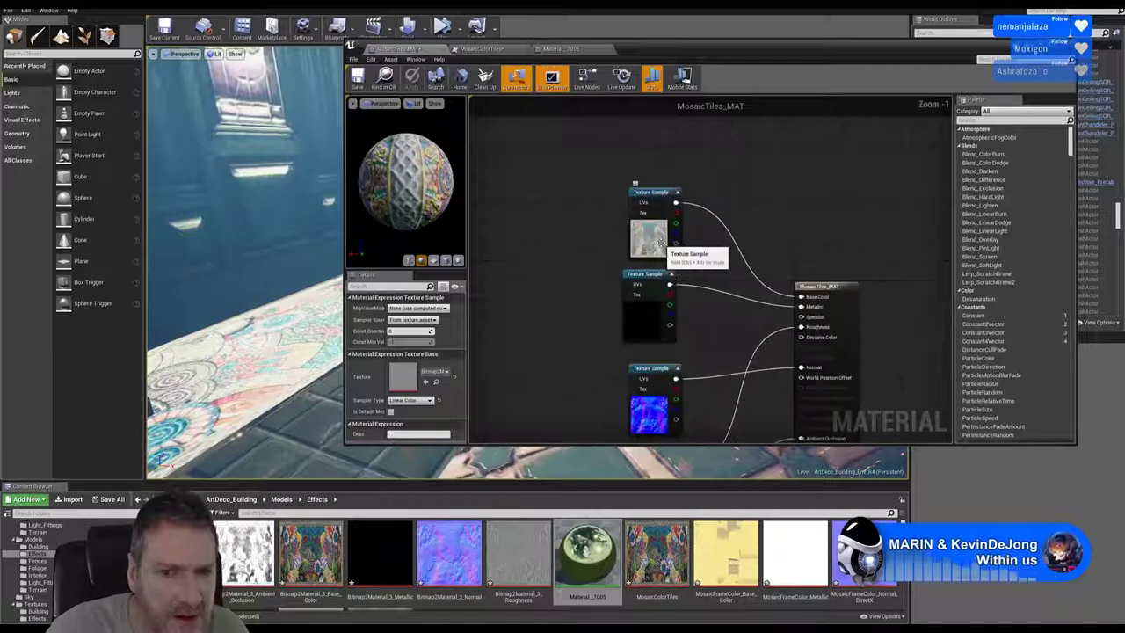
left_click(655, 231)
left_click(433, 402)
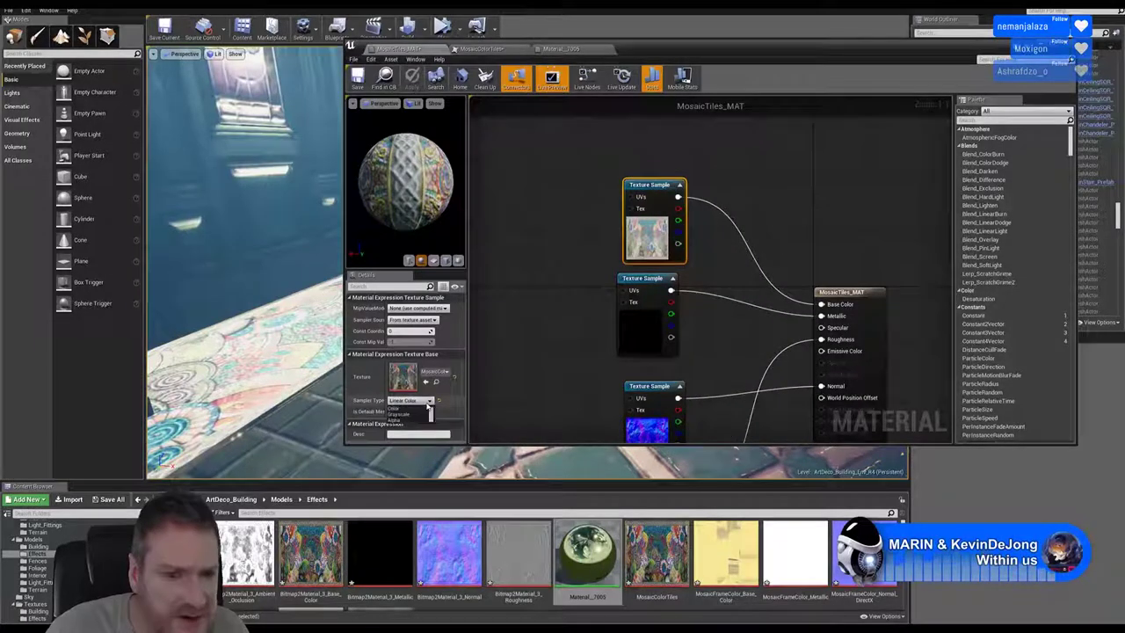
left_click(443, 411)
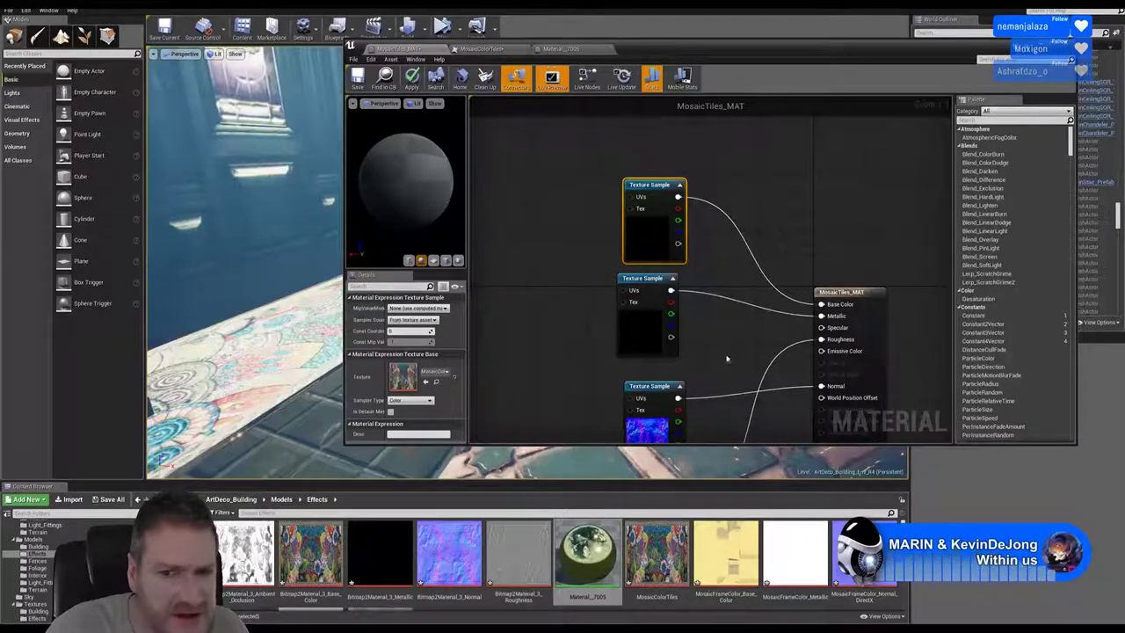
right_click_drag(707, 348, 689, 299)
left_click(860, 306)
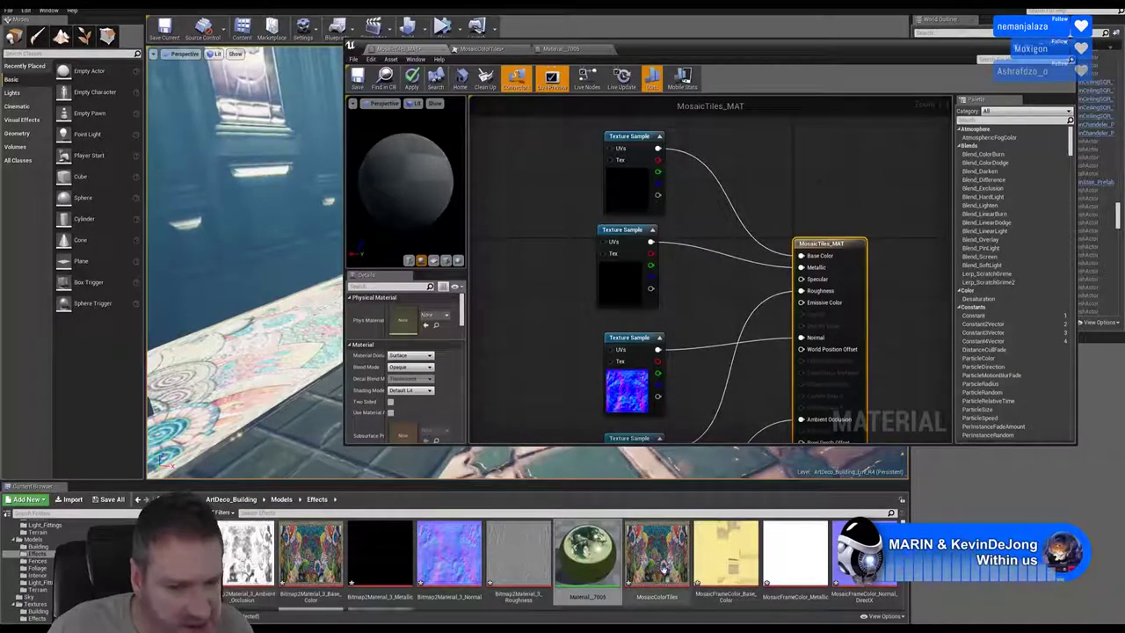
Create a new material named MTiles_MAT in the Effects folder.
scroll(492, 577, "down", 2)
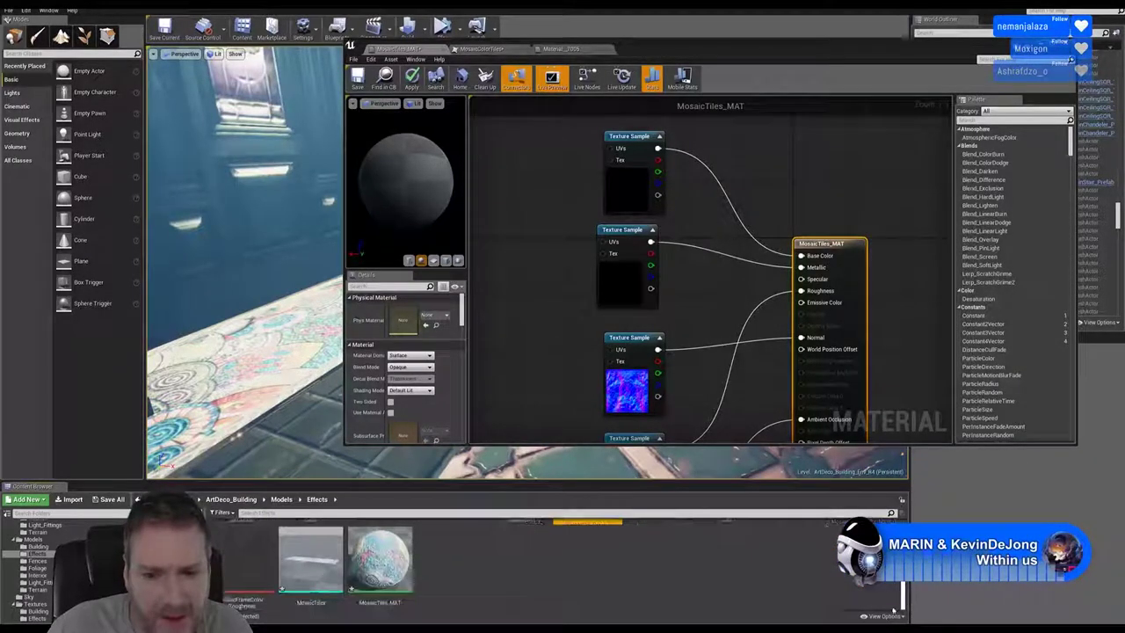
right_click(492, 577)
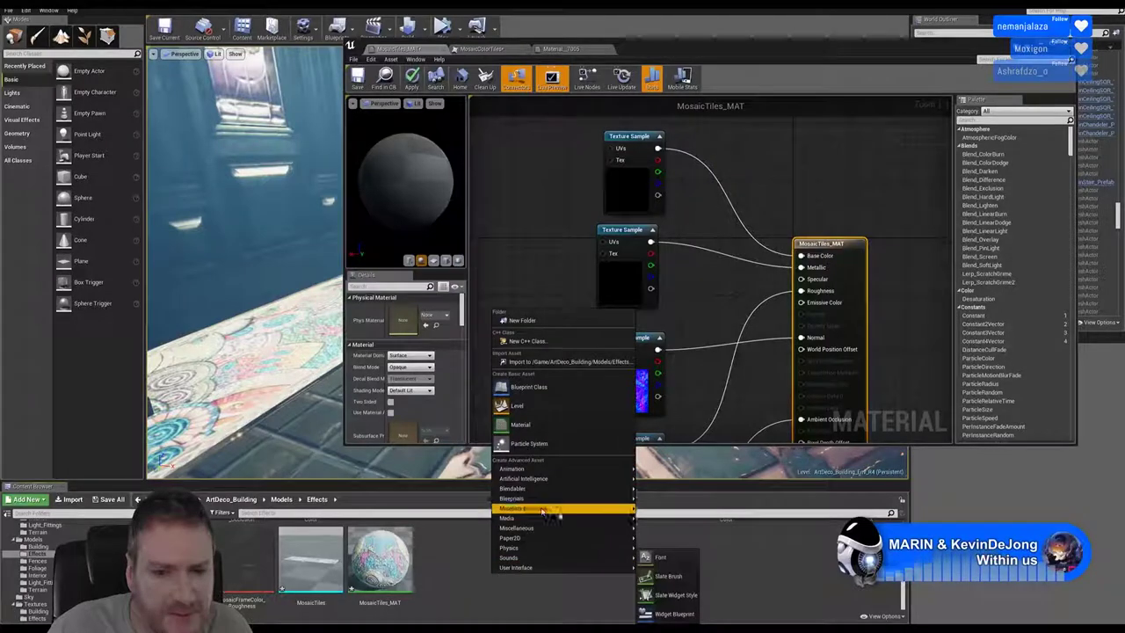
mouse_move(575, 524)
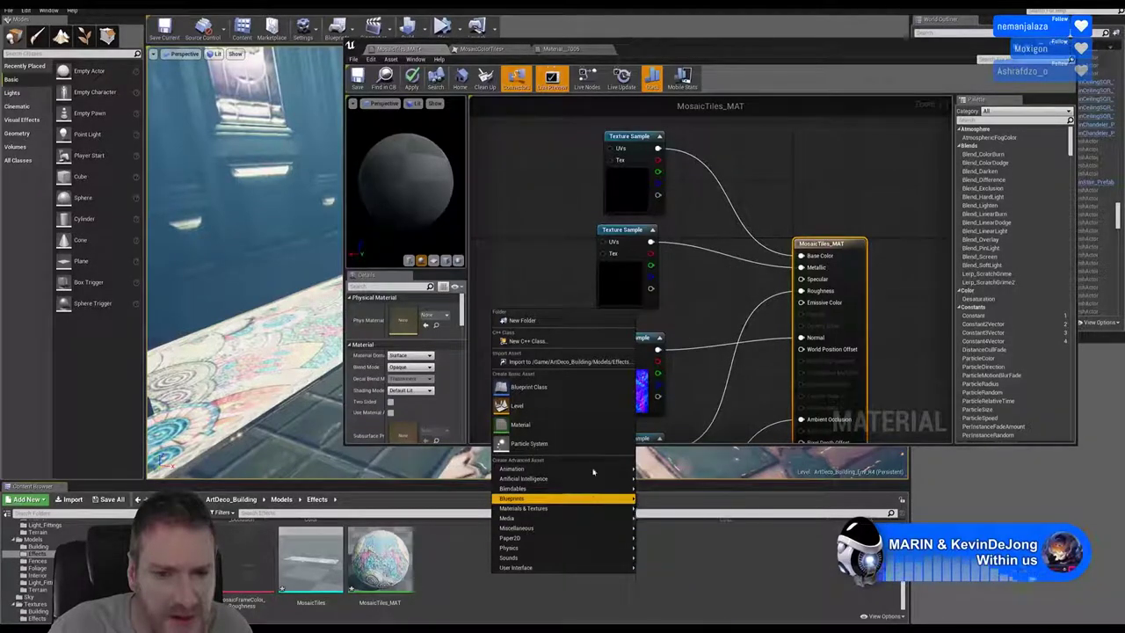
left_click(554, 427)
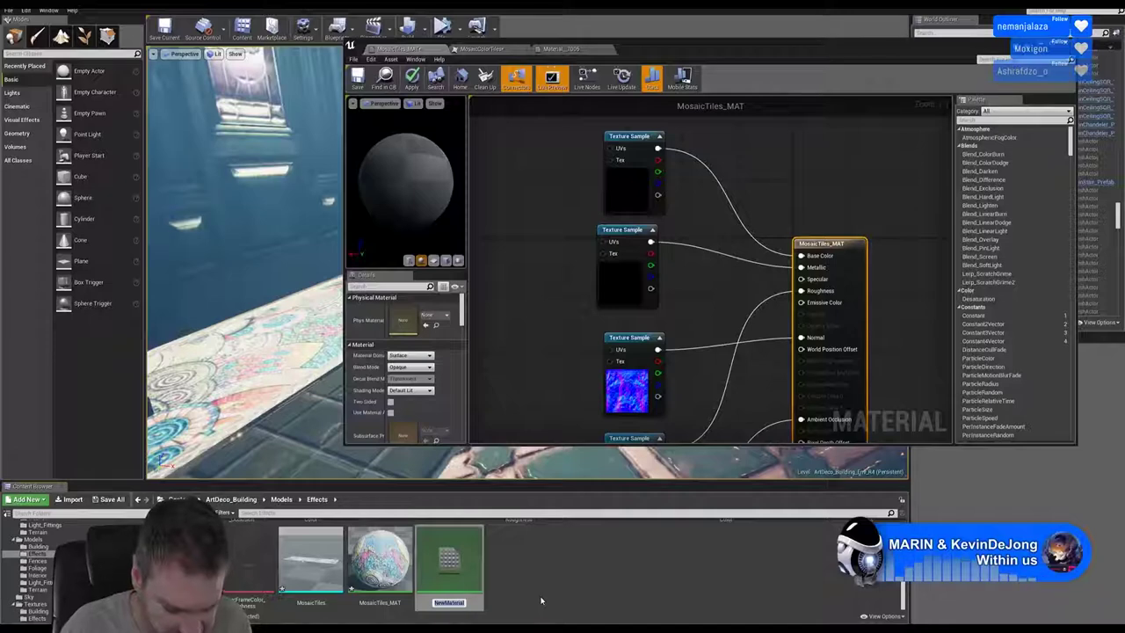
type("MTil")
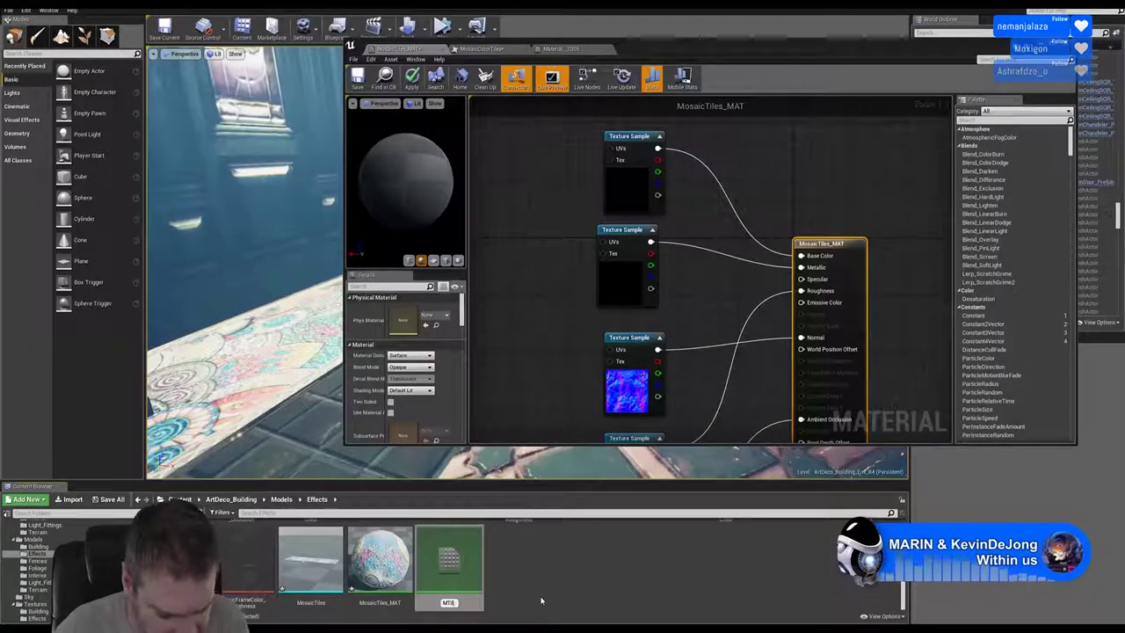
type("ess_MAT")
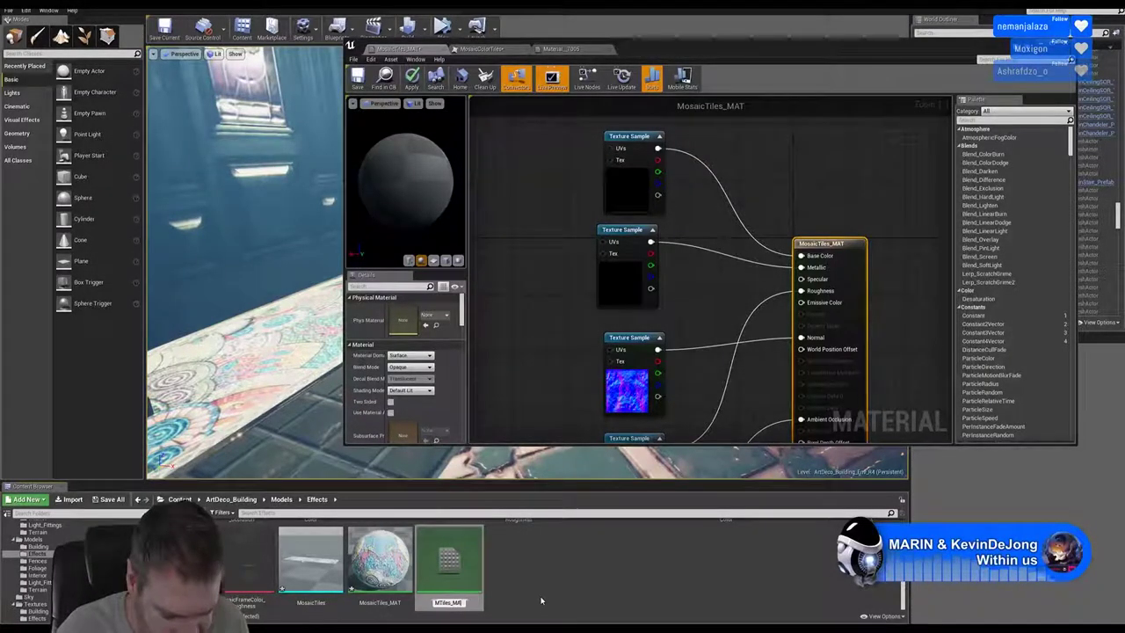
key("Return")
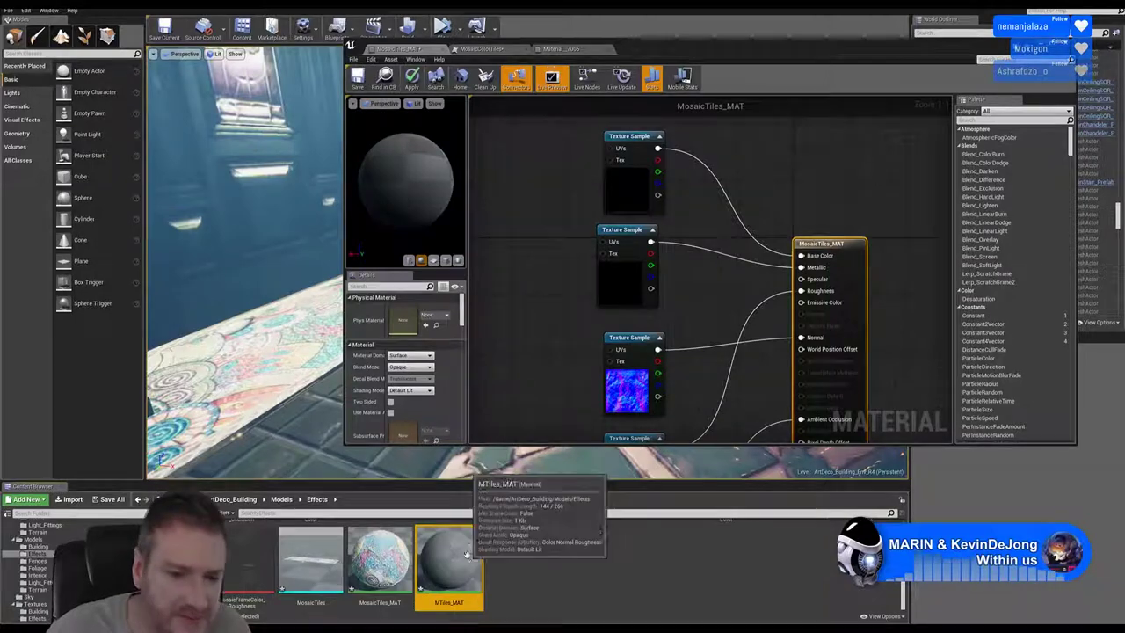
Open MTiles_MAT, add a MosaicColorTiles texture sample beside the material node and set its sampler type to Color.
double_click(449, 563)
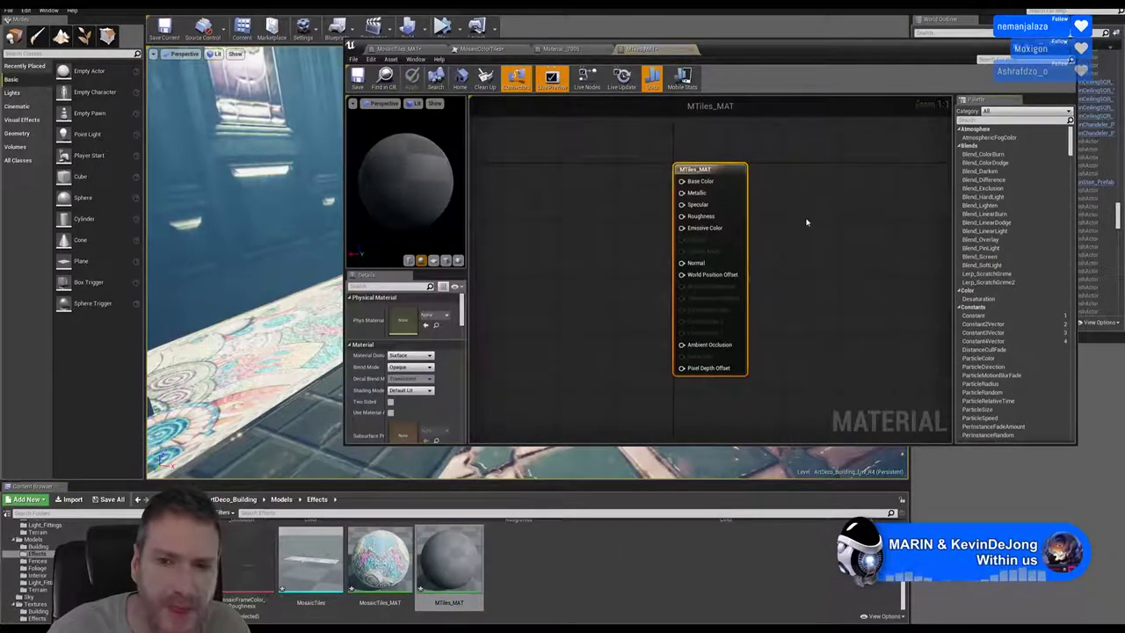
right_click_drag(807, 220, 841, 221)
scroll(633, 558, "up", 3)
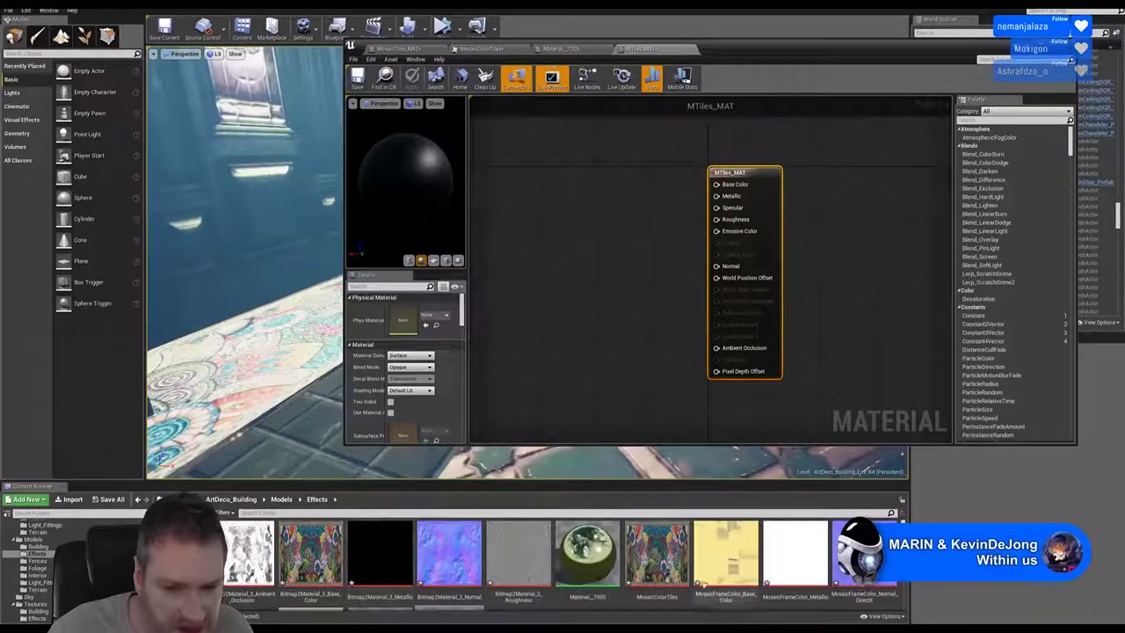
left_click_drag(657, 554, 593, 170)
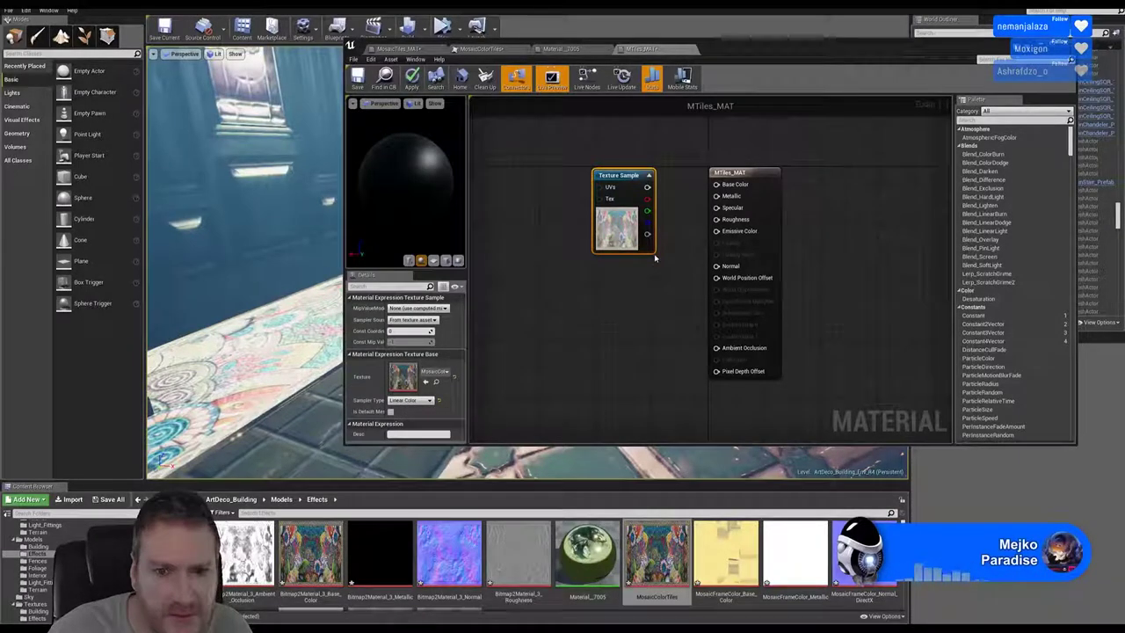
left_click(421, 401)
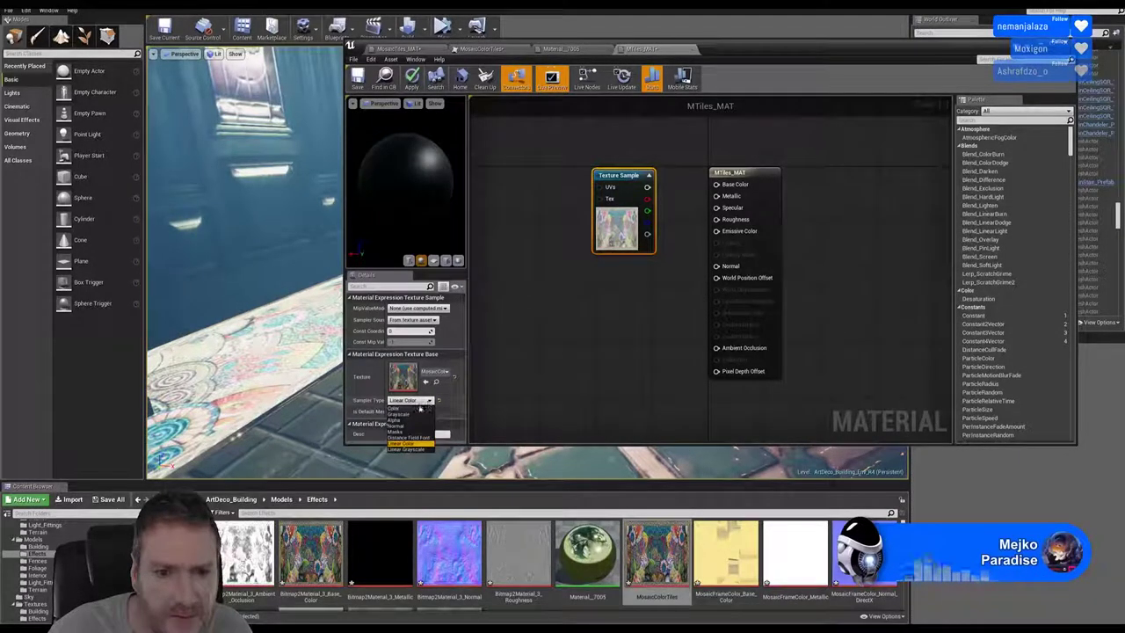
left_click(413, 409)
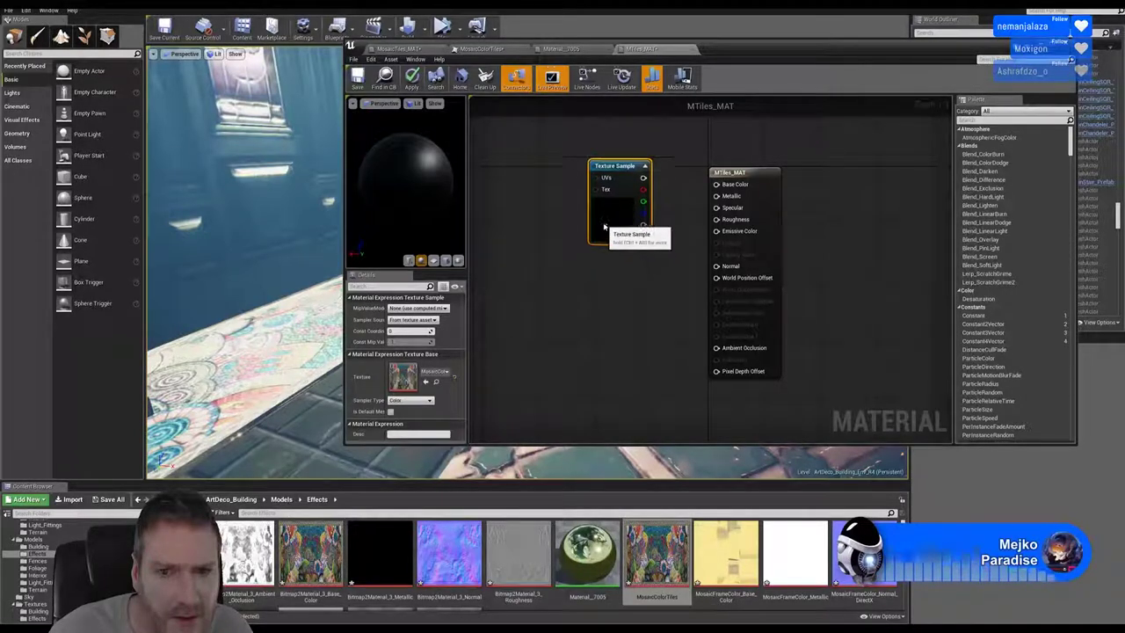
left_click_drag(610, 230, 607, 220)
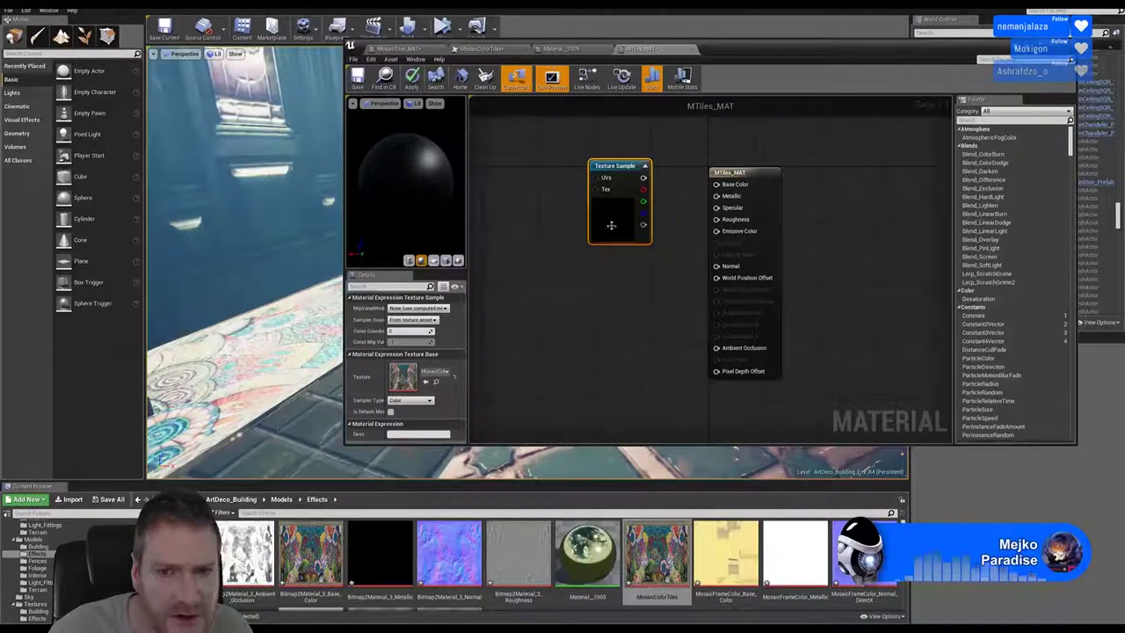
Switch to Photoshop and check the layers and color channels of the mosaic base color image.
key("alt+Tab")
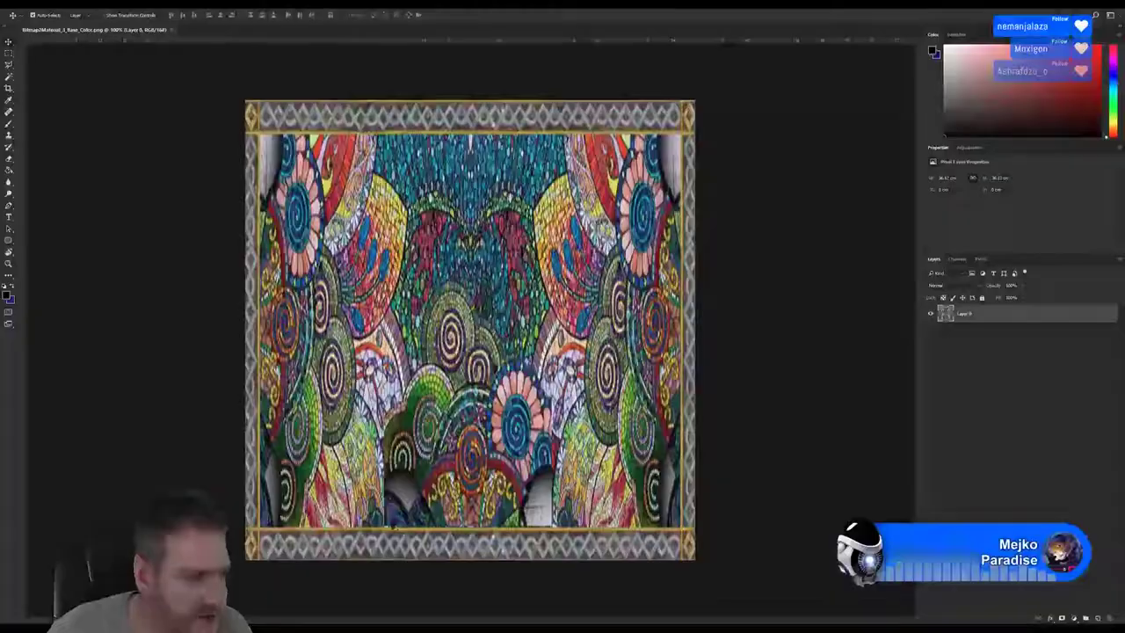
left_click(21, 4)
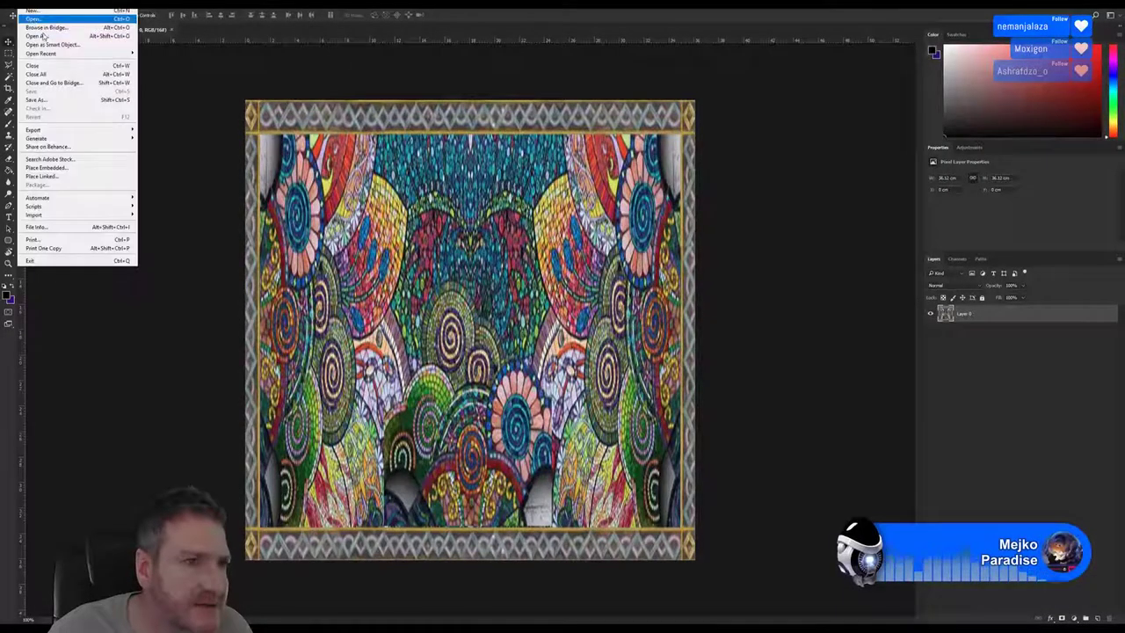
left_click(957, 413)
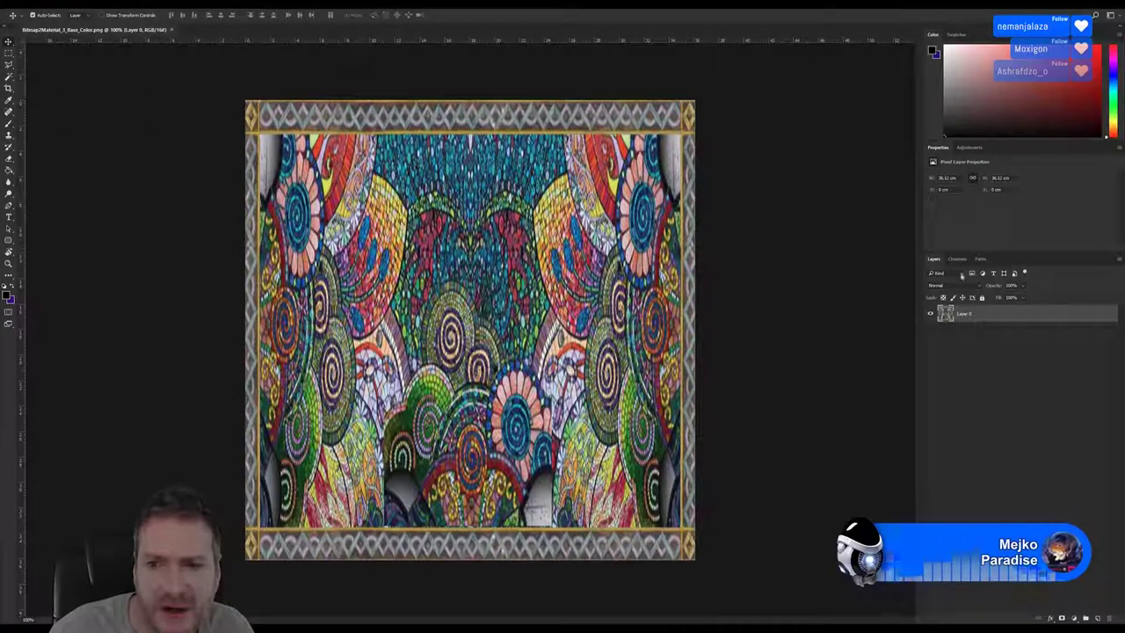
left_click(956, 413)
left_click(960, 260)
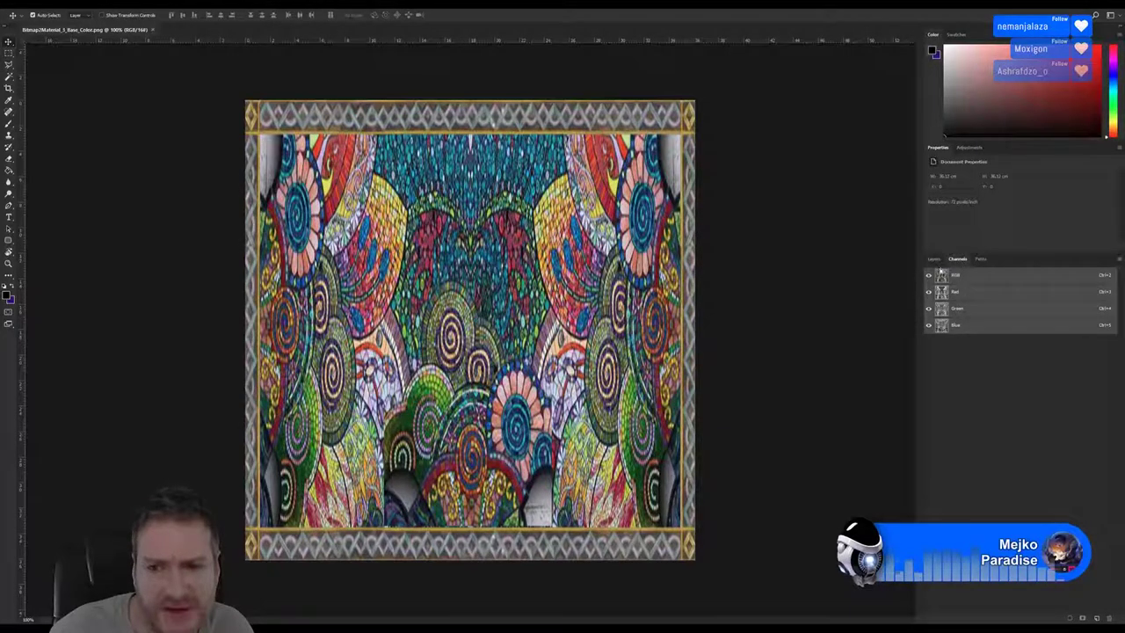
left_click(933, 259)
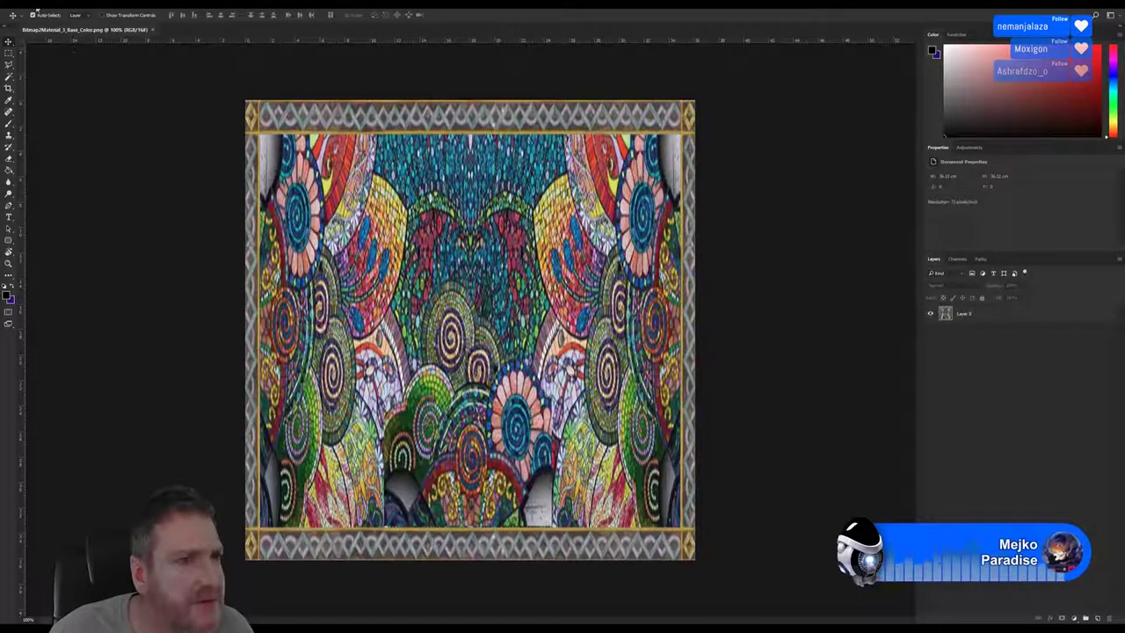
left_click(27, 6)
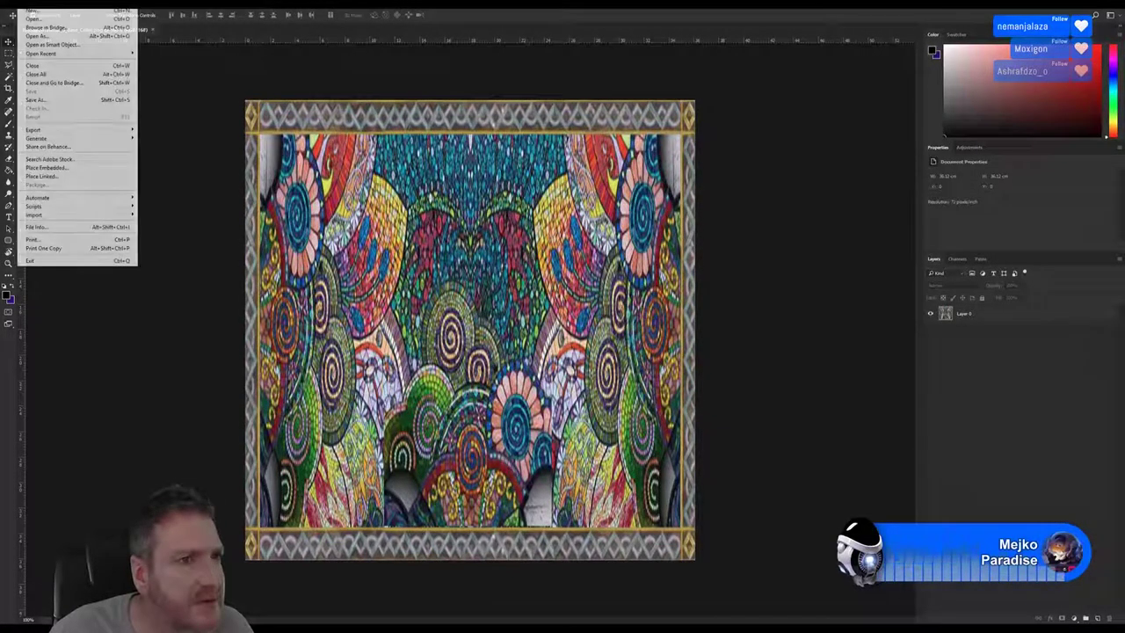
left_click(58, 103)
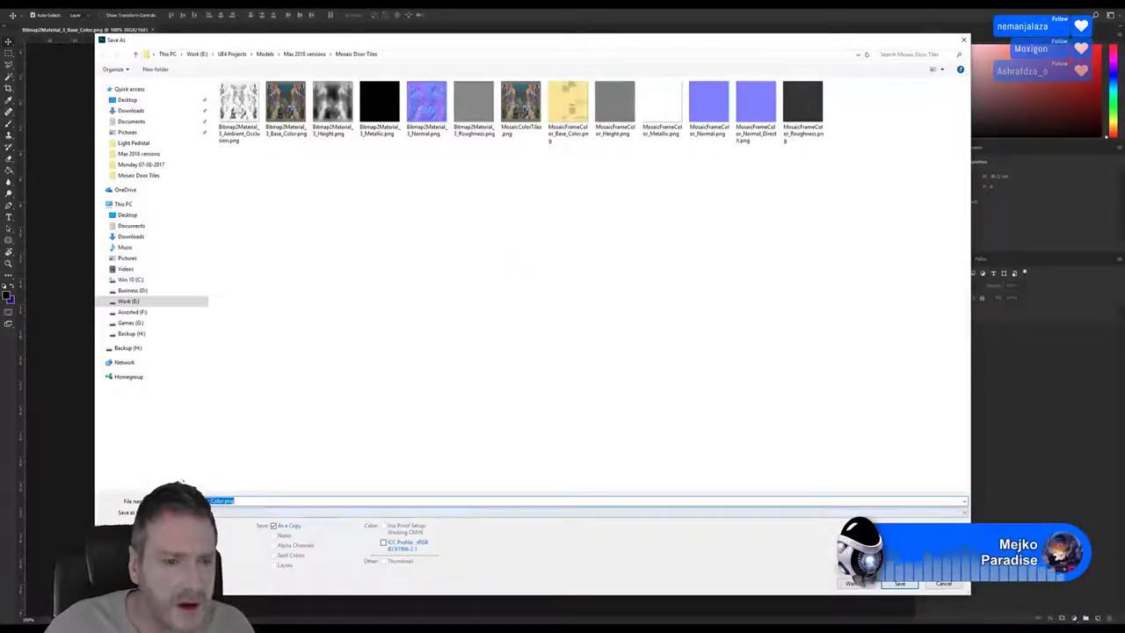
left_click(231, 513)
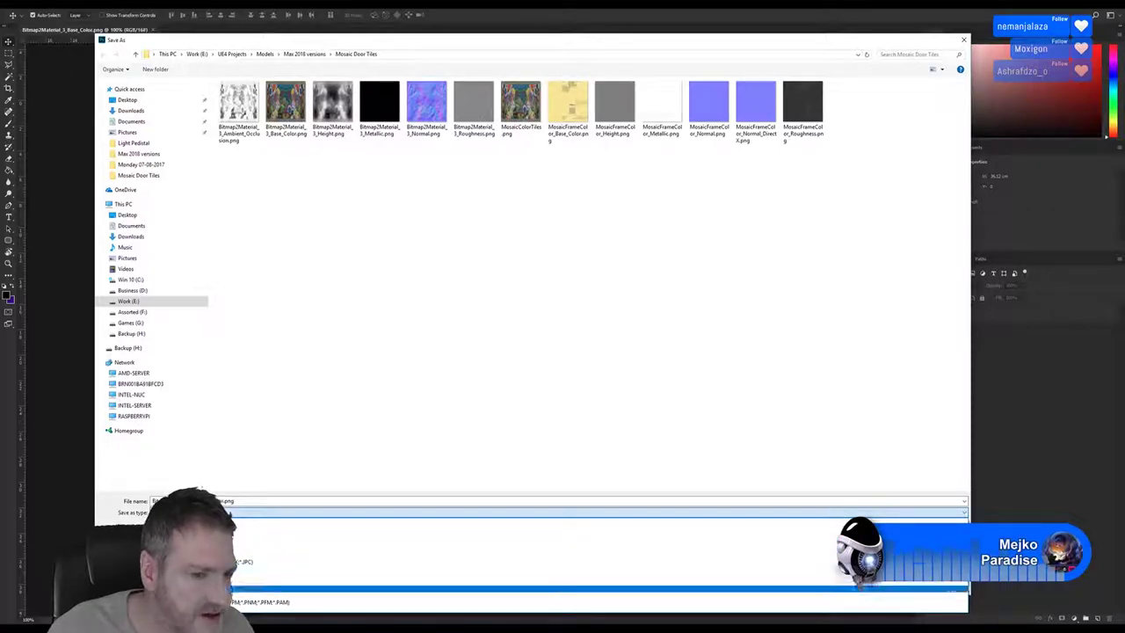
left_click(490, 301)
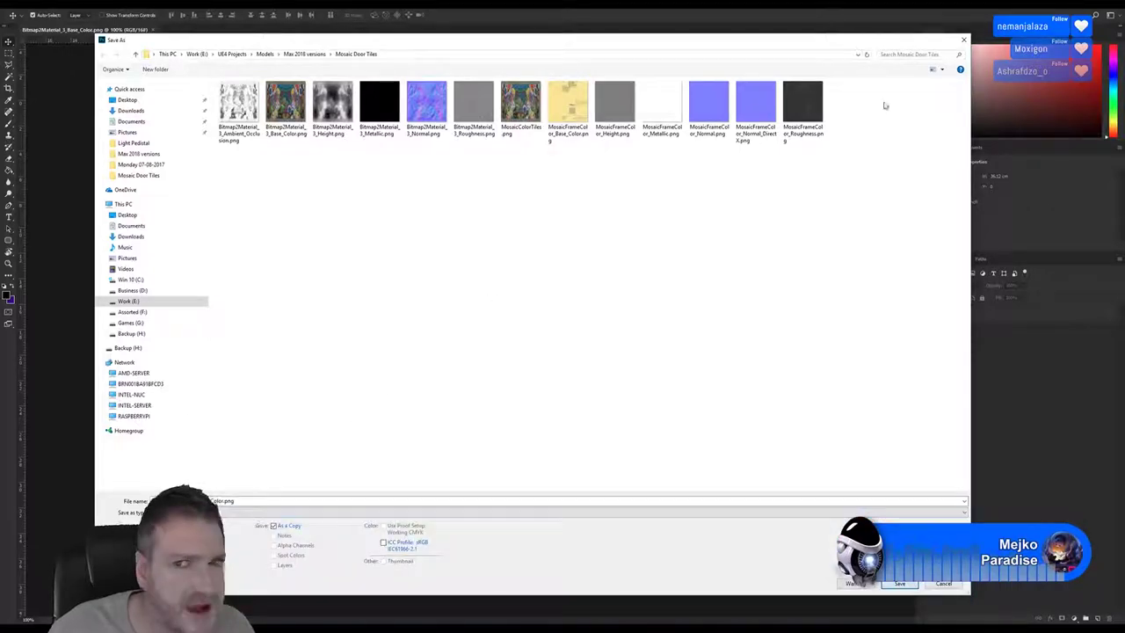
left_click(964, 41)
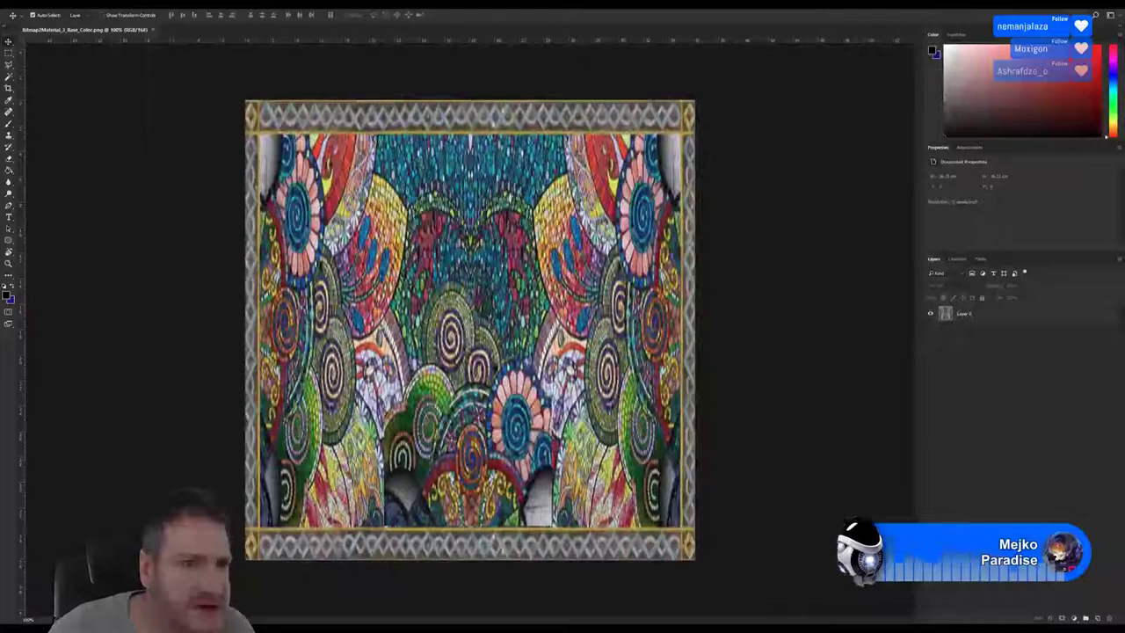
Convert the mosaic base color image to 8 Bits/Channel.
left_click(55, 5)
mouse_move(68, 11)
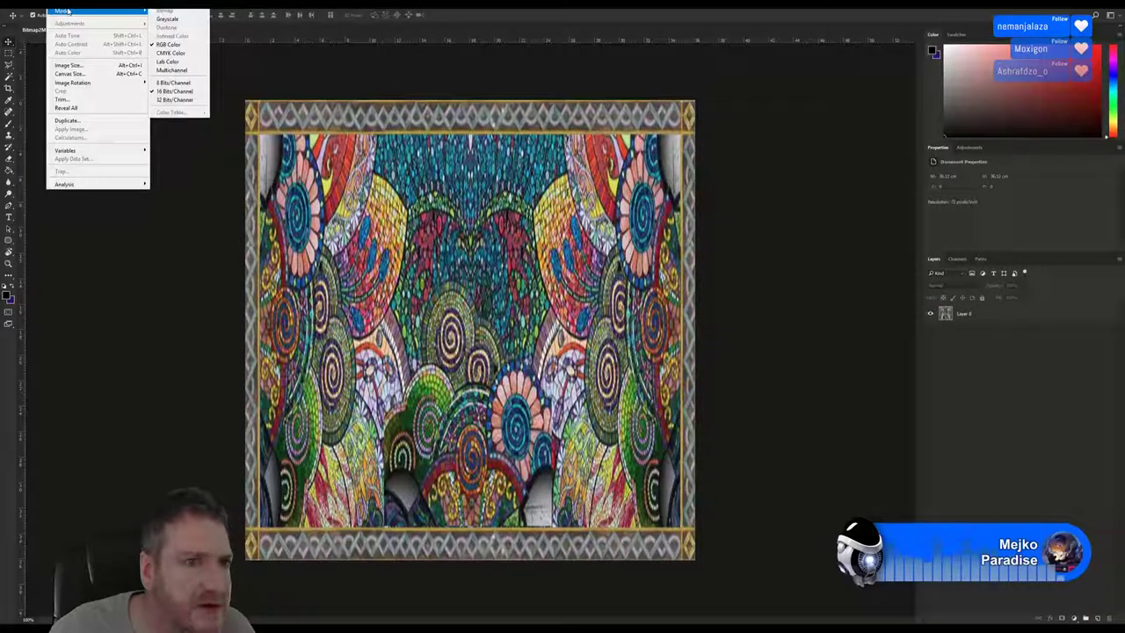
key("Escape")
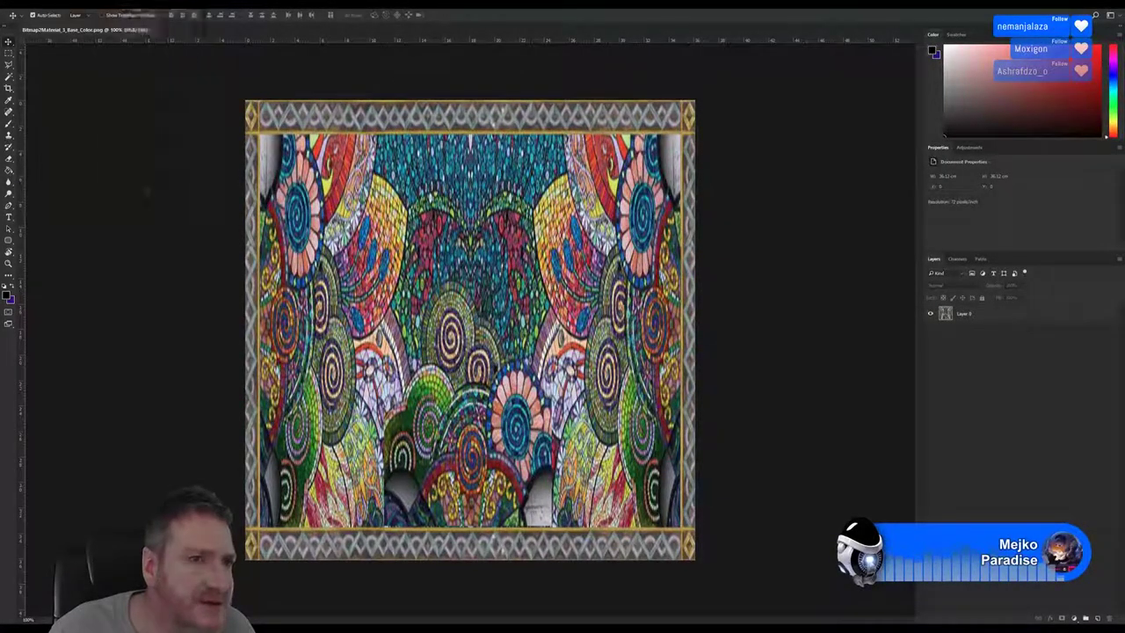
key("alt+i")
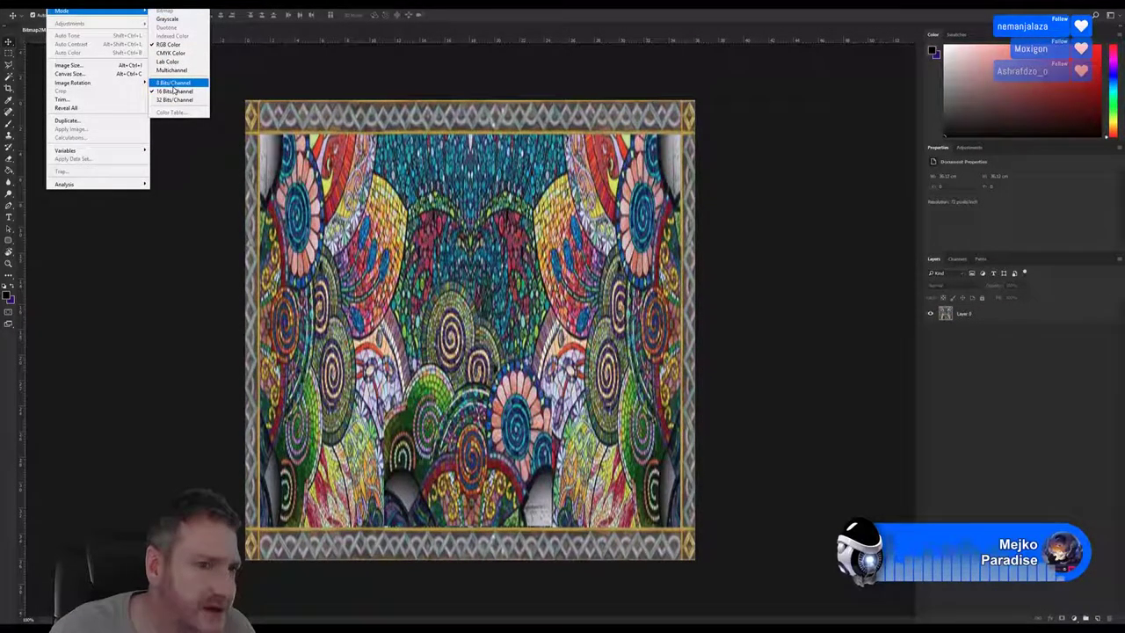
left_click(174, 85)
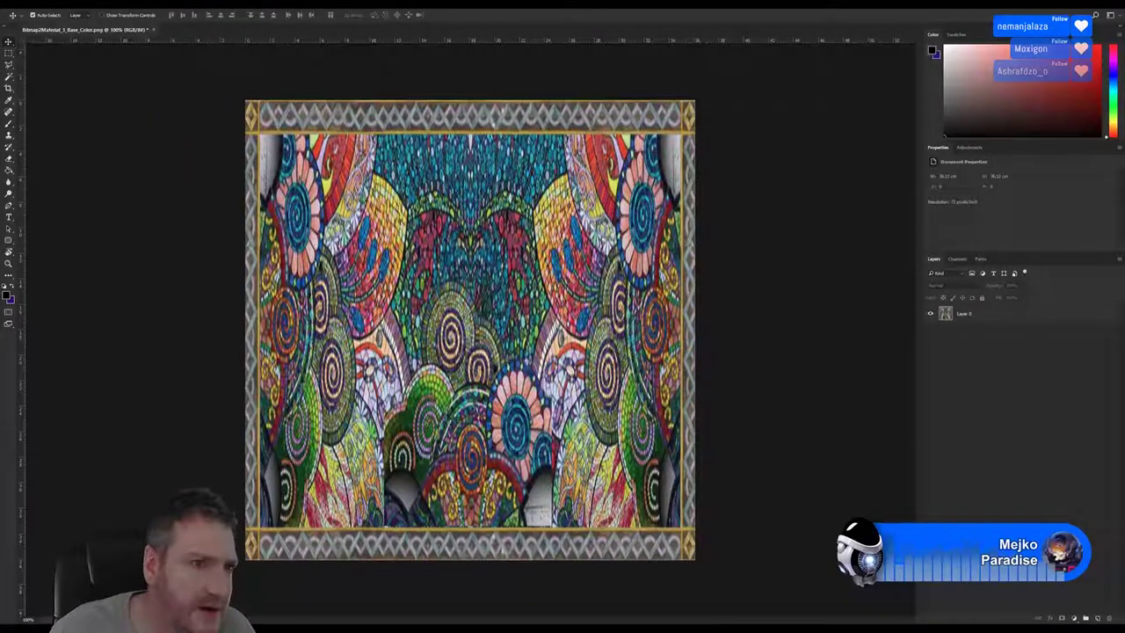
Save a PNG copy over MosaicColorTiles.png in the Mosaic Door Tiles folder with Smallest / Slow compression and no interlacing.
left_click(18, 4)
left_click(58, 100)
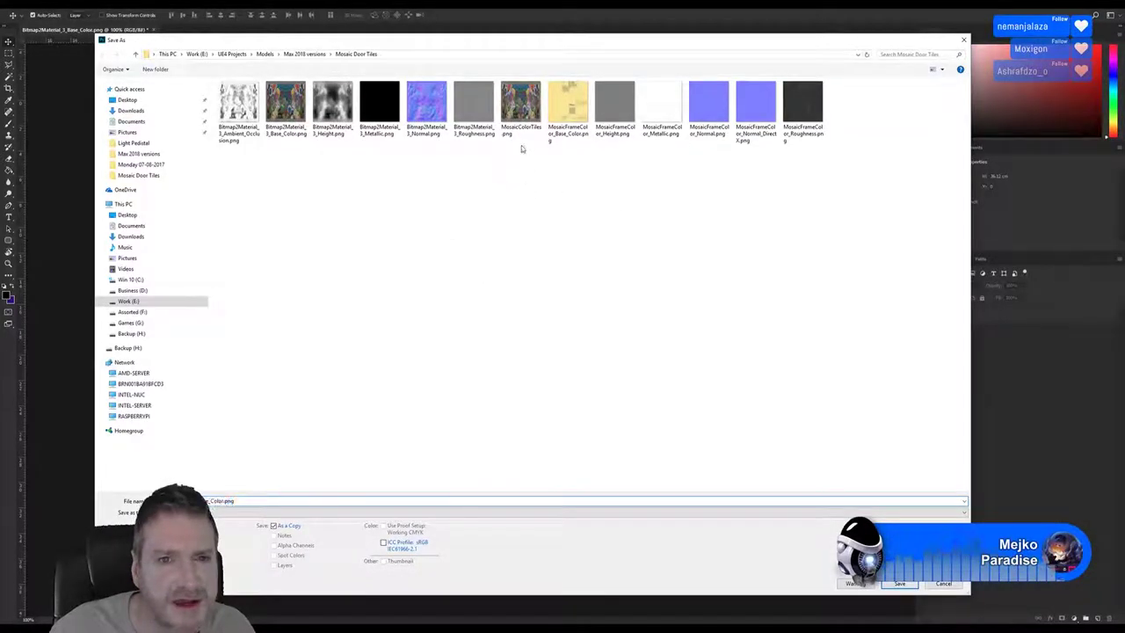
double_click(521, 132)
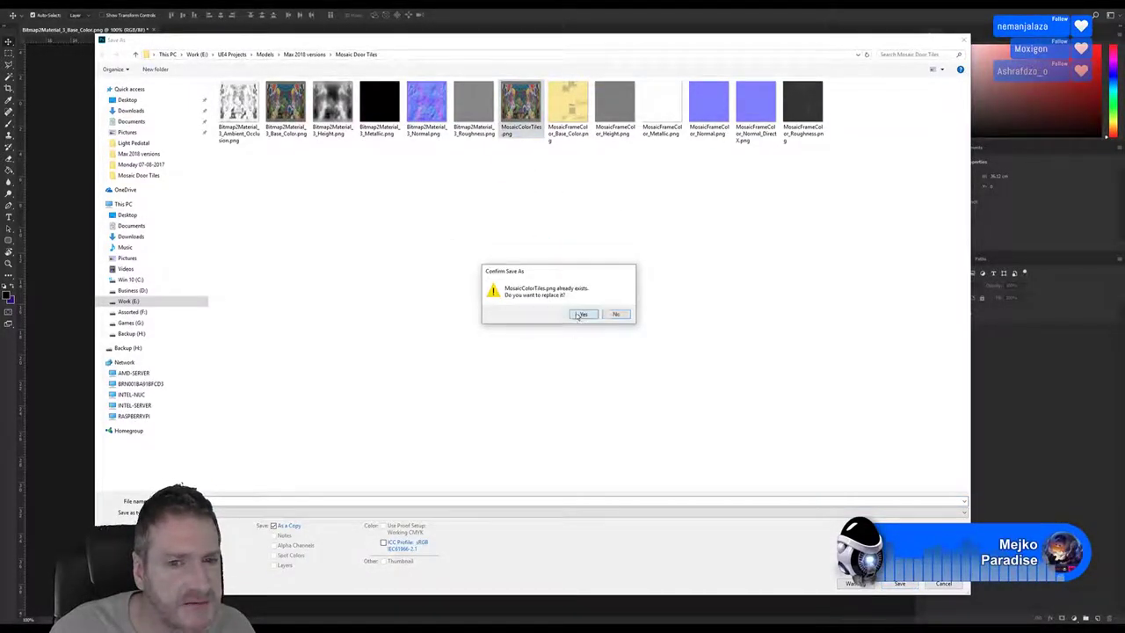
left_click(581, 314)
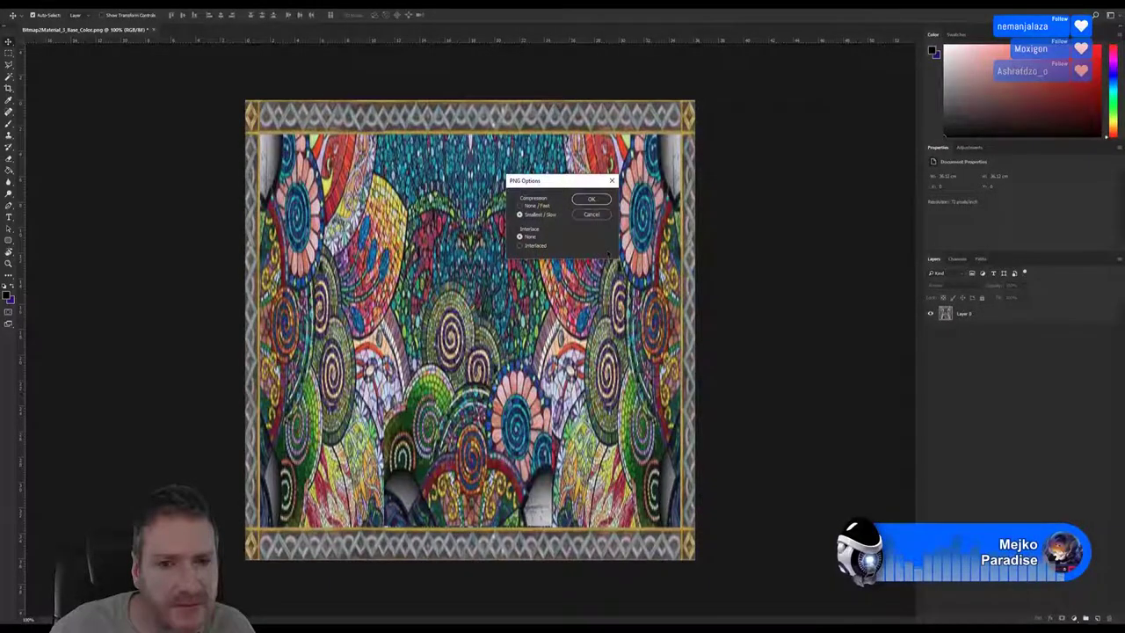
left_click(592, 200)
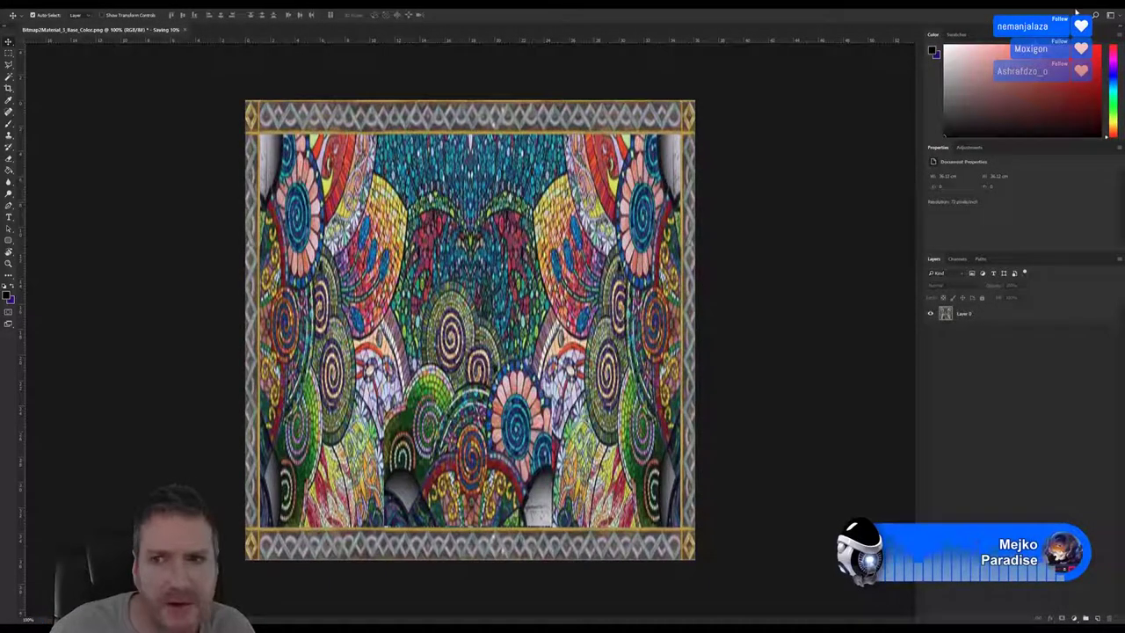
Switch to Unreal Editor and close the MTiles_MAT material, discarding its changes.
key("alt+Tab")
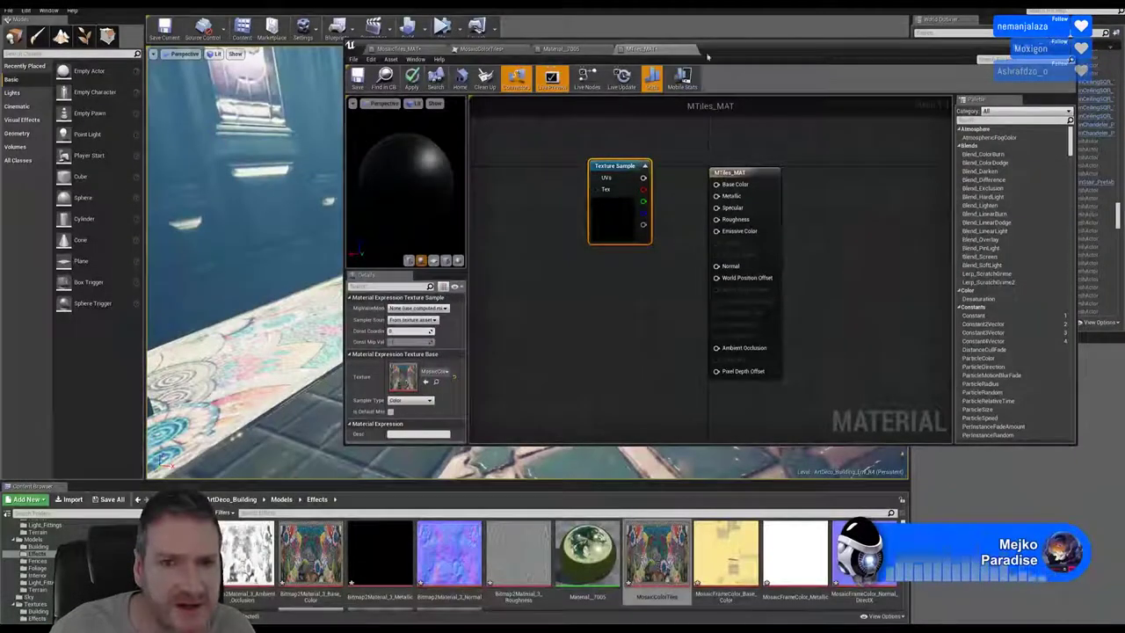
left_click(692, 49)
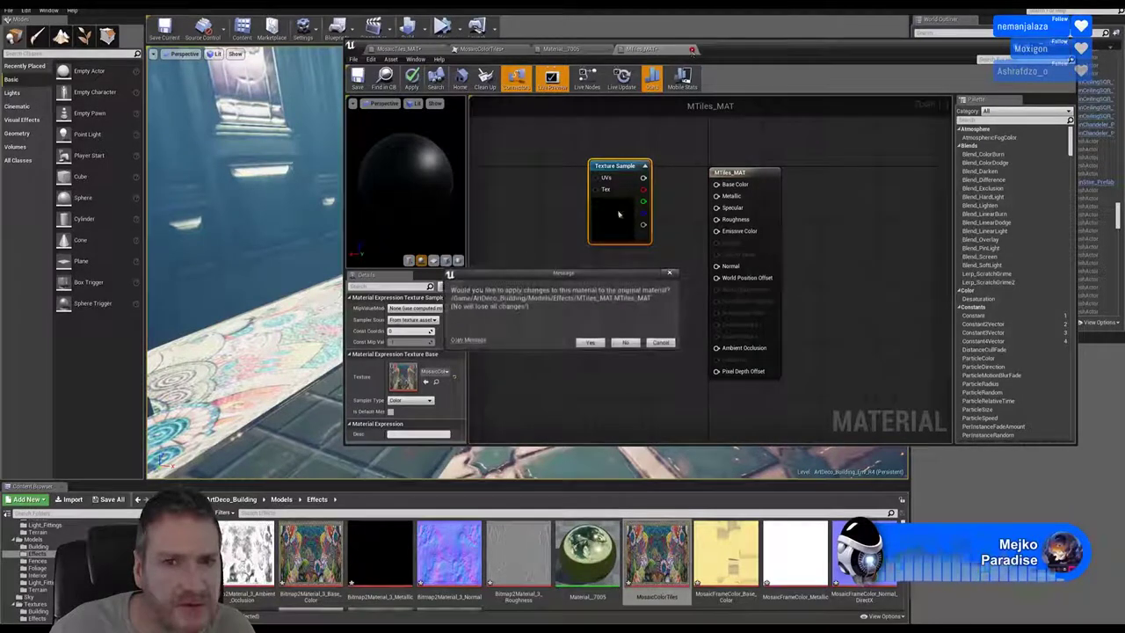
left_click(660, 343)
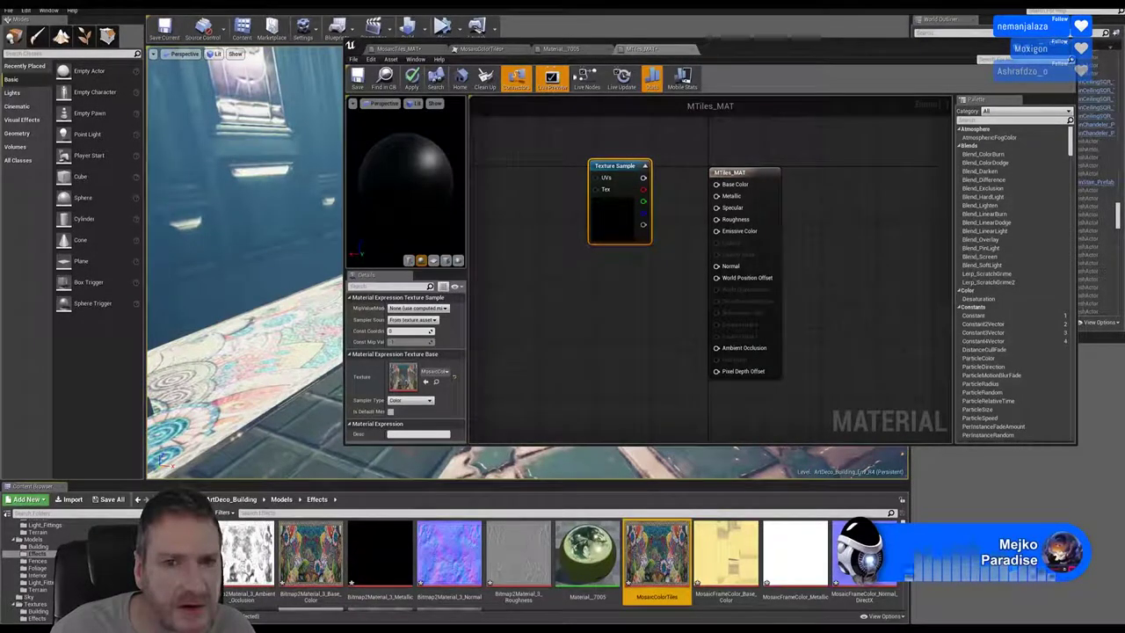
left_click(692, 50)
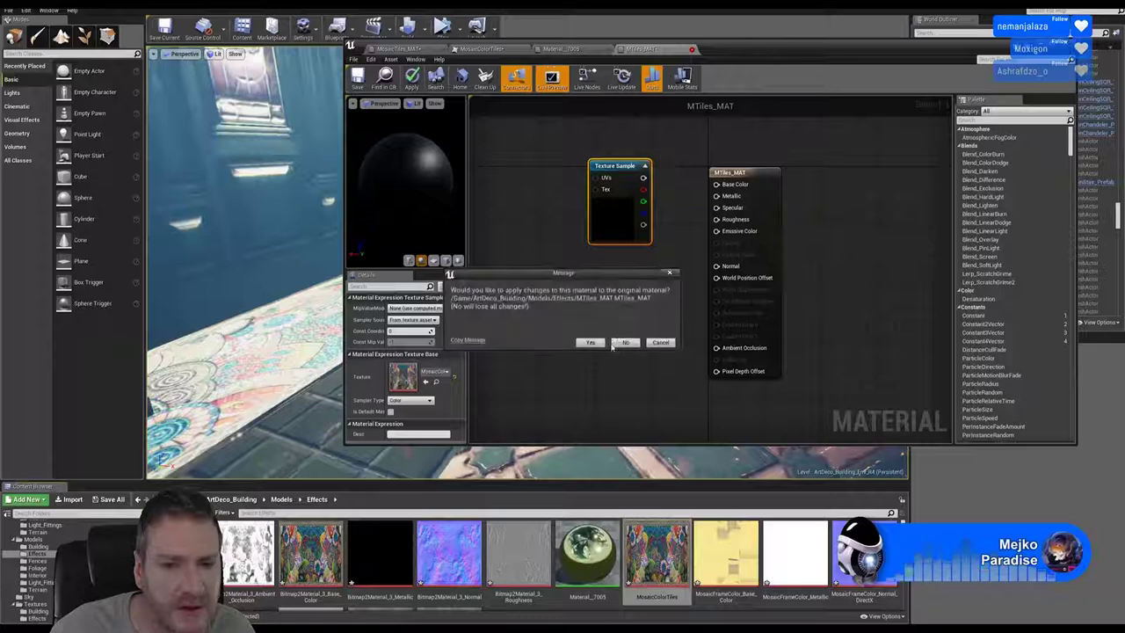
left_click(626, 343)
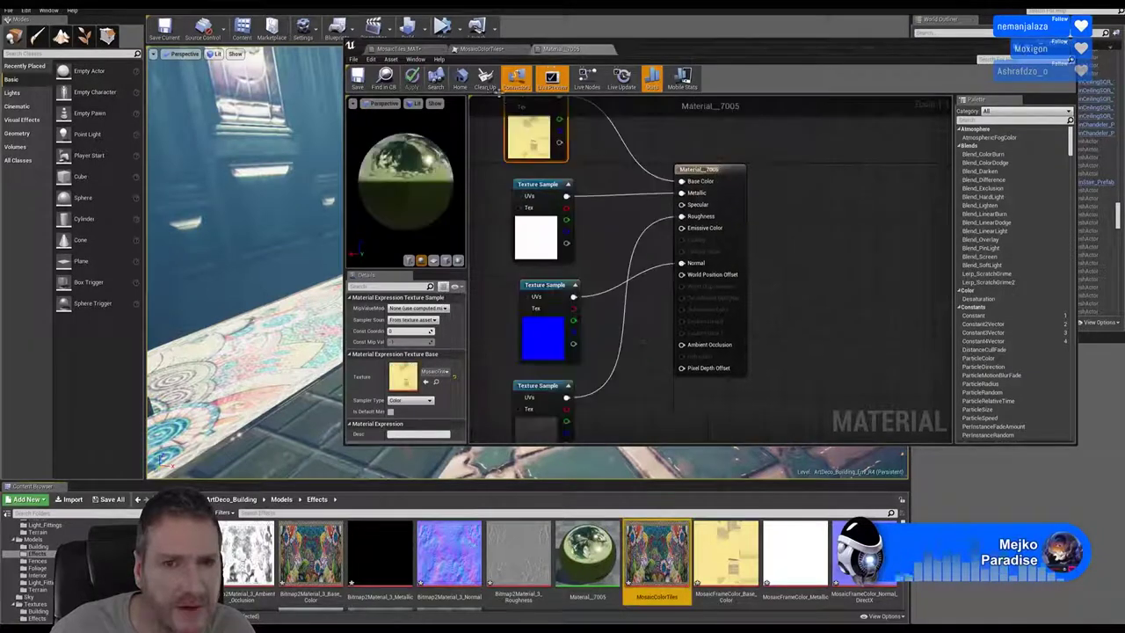
Return to MosaicTiles_MAT, select its base color texture sample and try to apply the material changes.
left_click(406, 48)
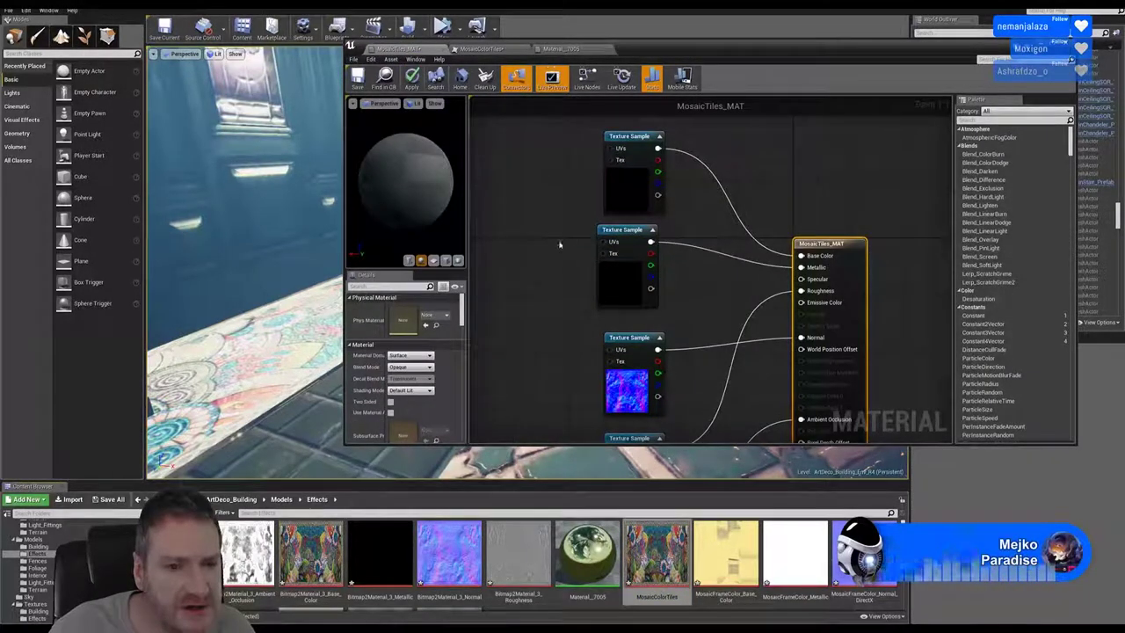
left_click(623, 182)
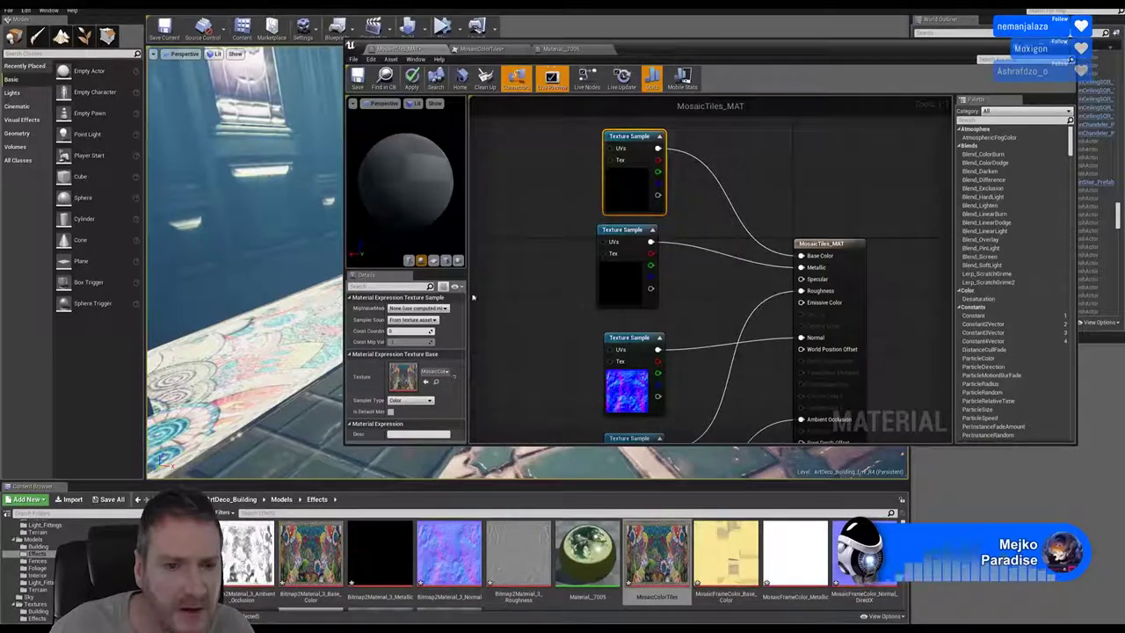
left_click(411, 79)
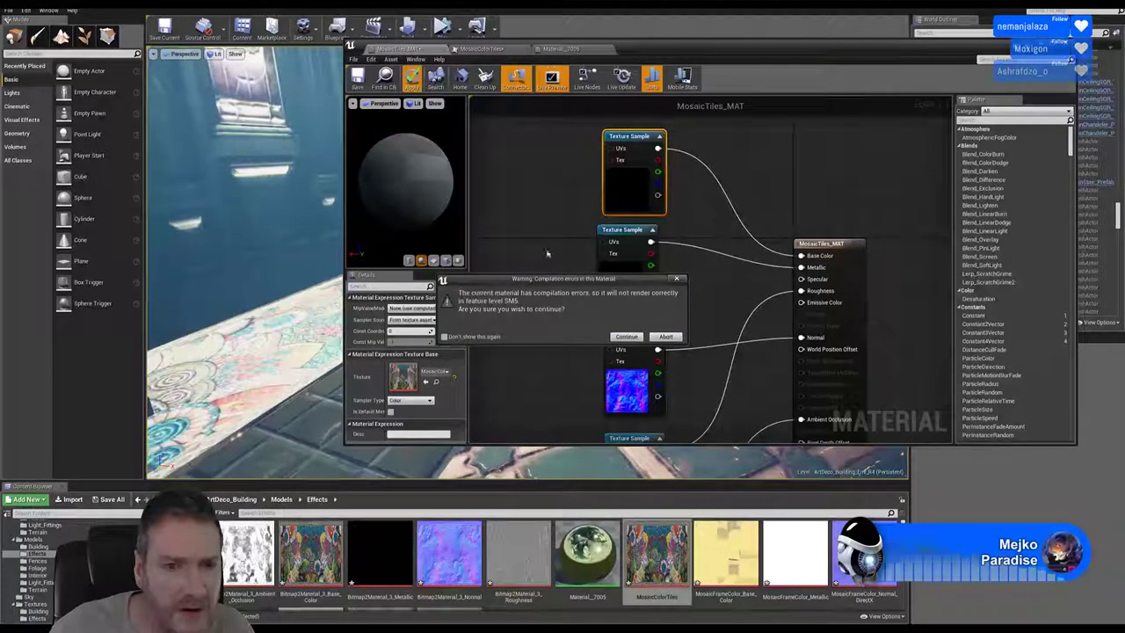
left_click(667, 337)
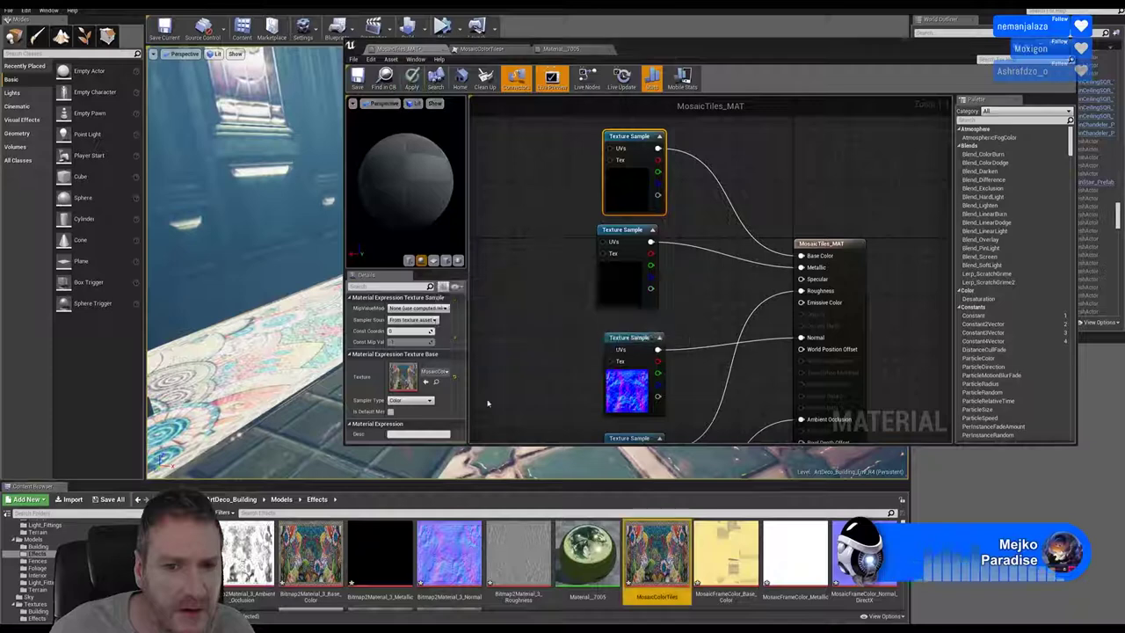
Open the sampler type choices of the base color texture sample in MosaicTiles_MAT.
left_click(412, 400)
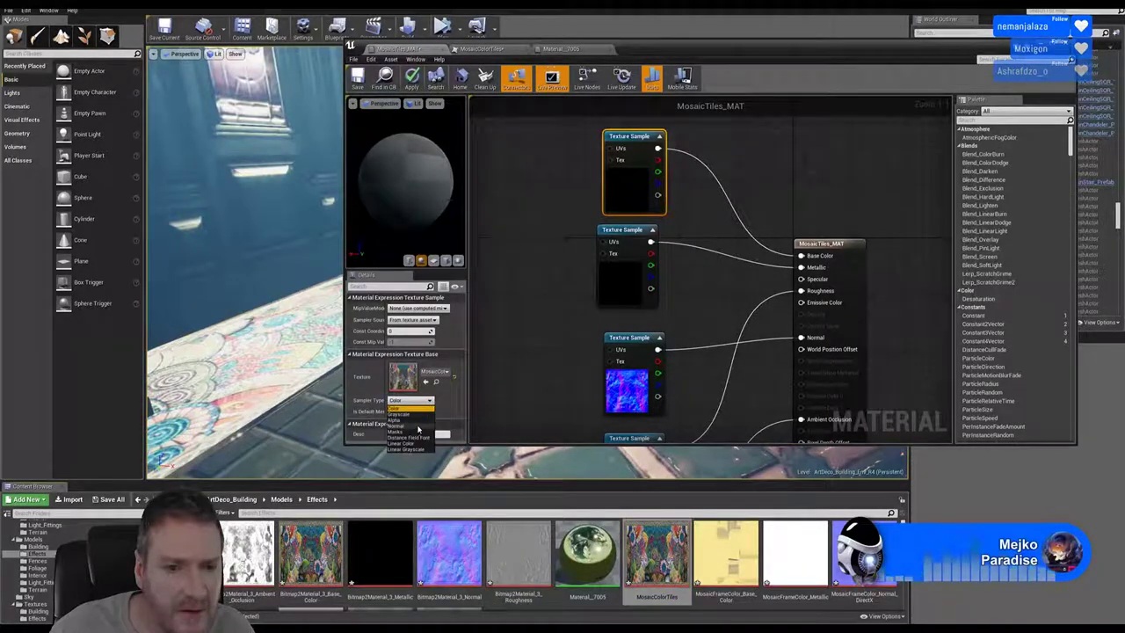
Set the base color Texture Sample's sampler type to Linear Color and reimport the MosaicColorTiles texture.
left_click(410, 445)
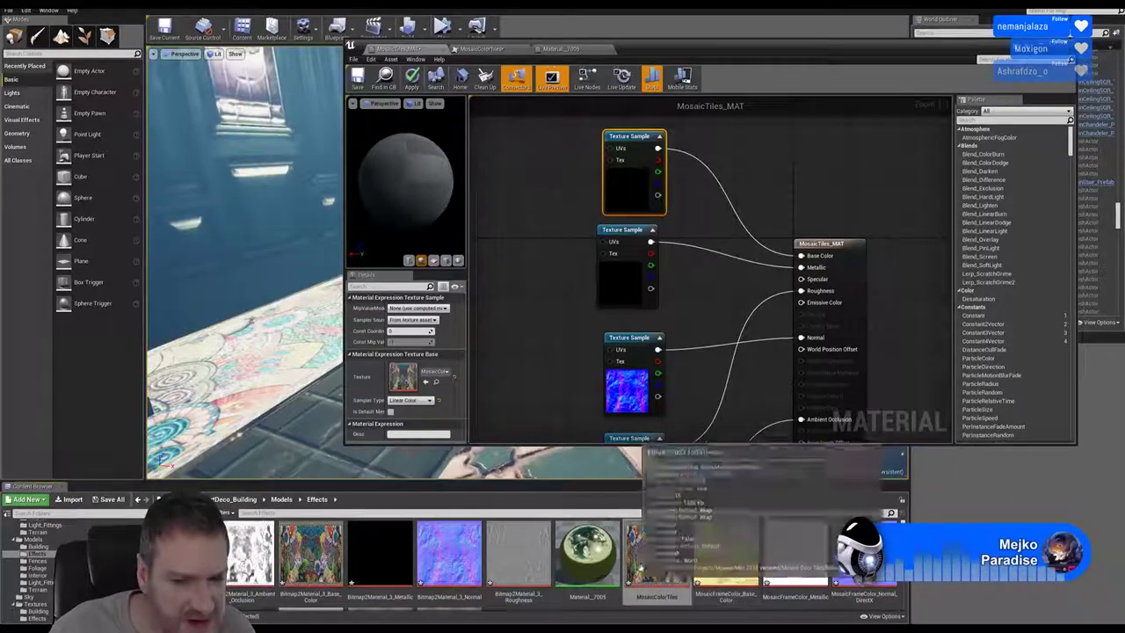
right_click(657, 553)
left_click(682, 366)
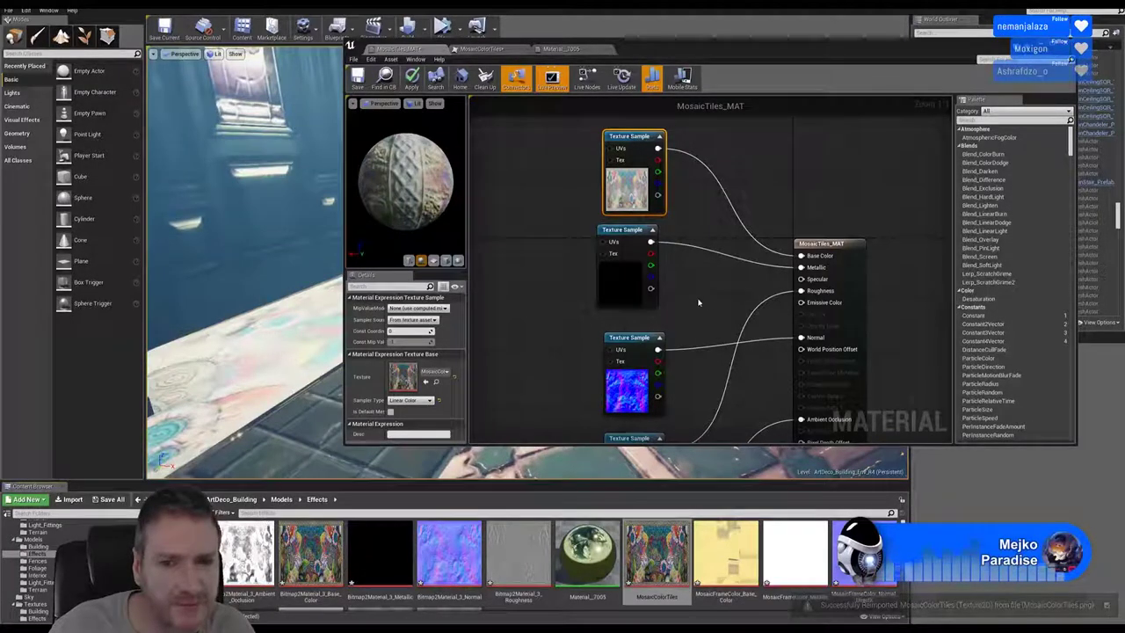
Set the base color Texture Sample's sampler type to Color and try to apply the material.
left_click(414, 412)
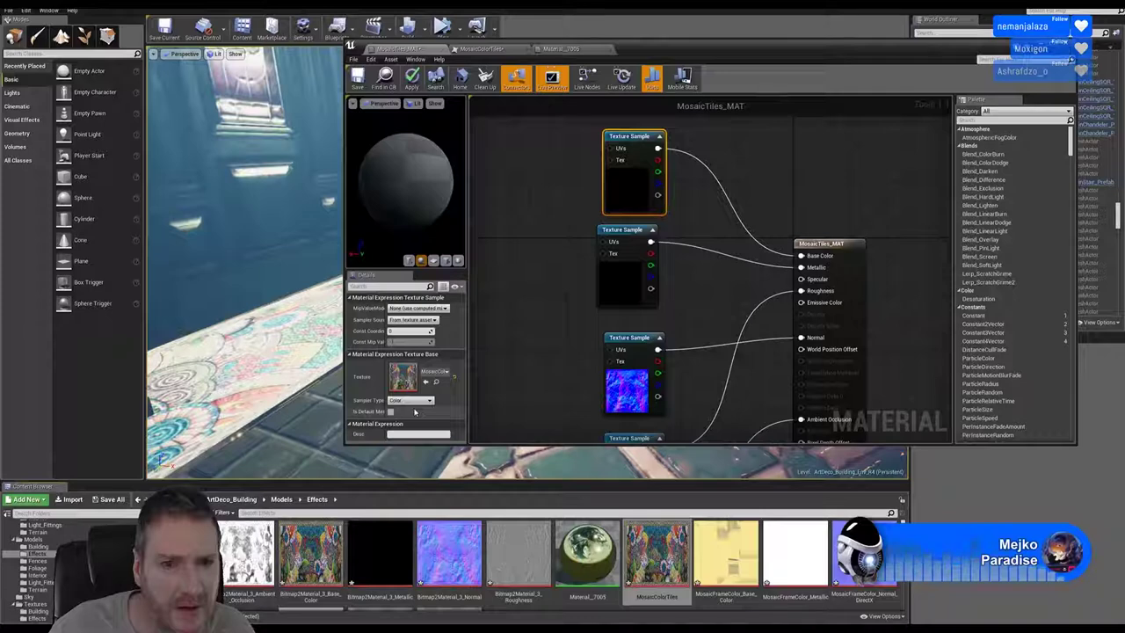
right_click_drag(516, 212, 524, 216)
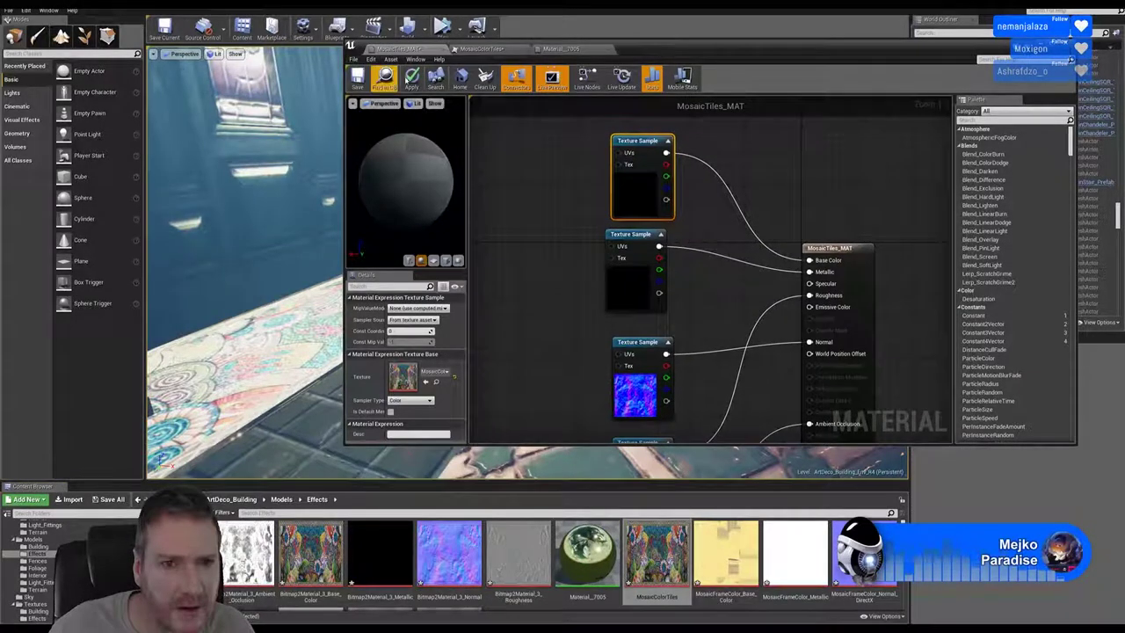
left_click(412, 80)
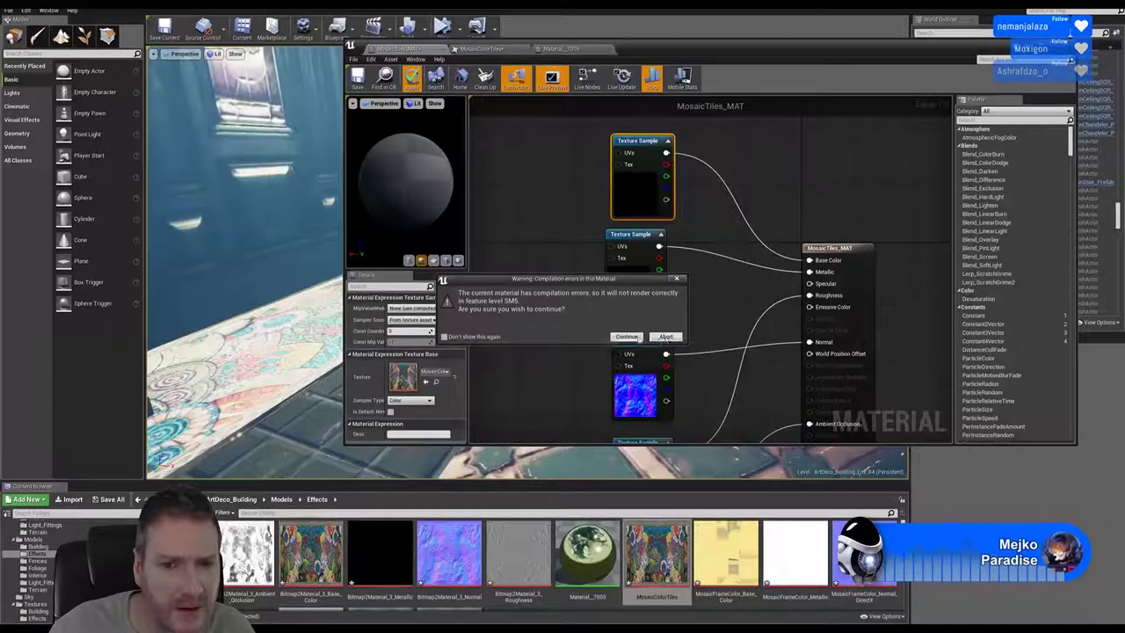
left_click(666, 338)
Enable sRGB on the MosaicColorTiles texture and save the texture.
double_click(657, 554)
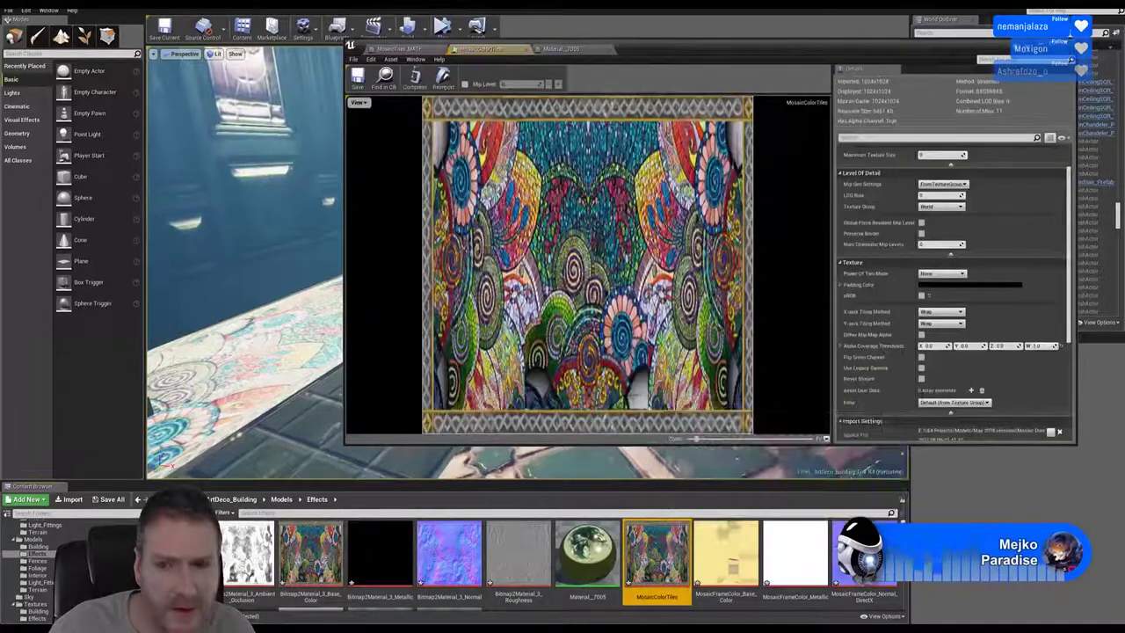
left_click(922, 296)
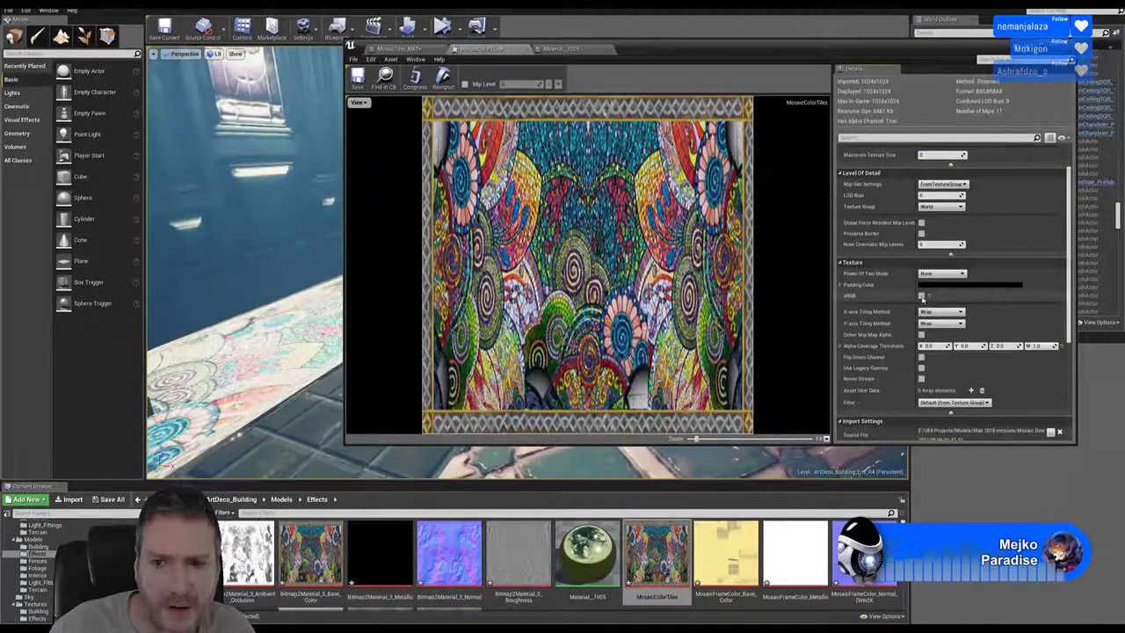
left_click(921, 296)
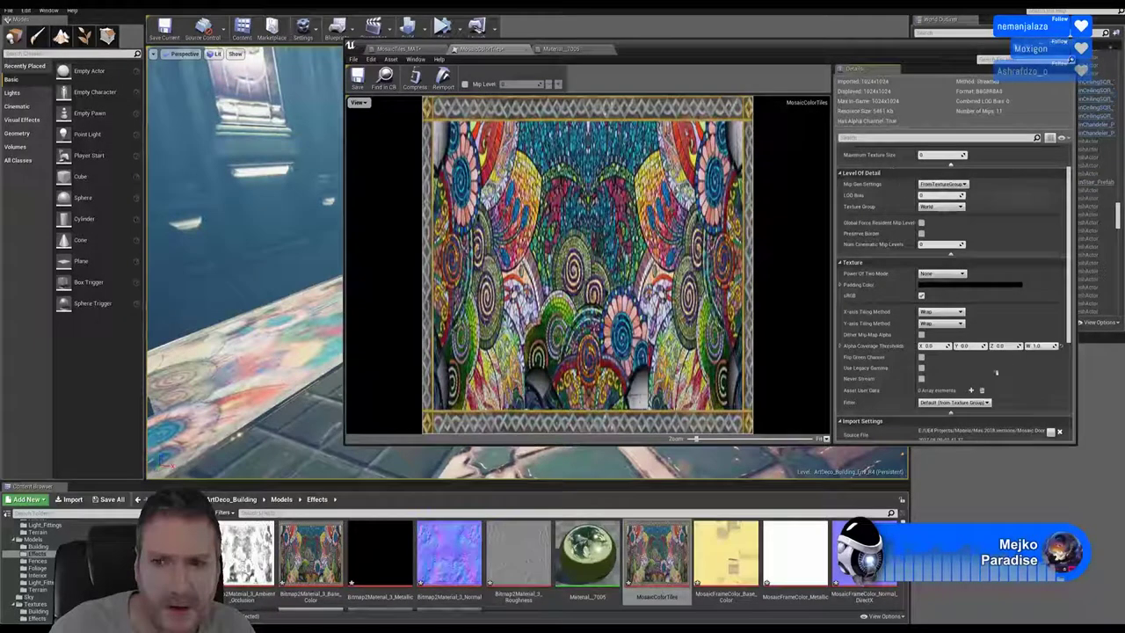
left_click(357, 77)
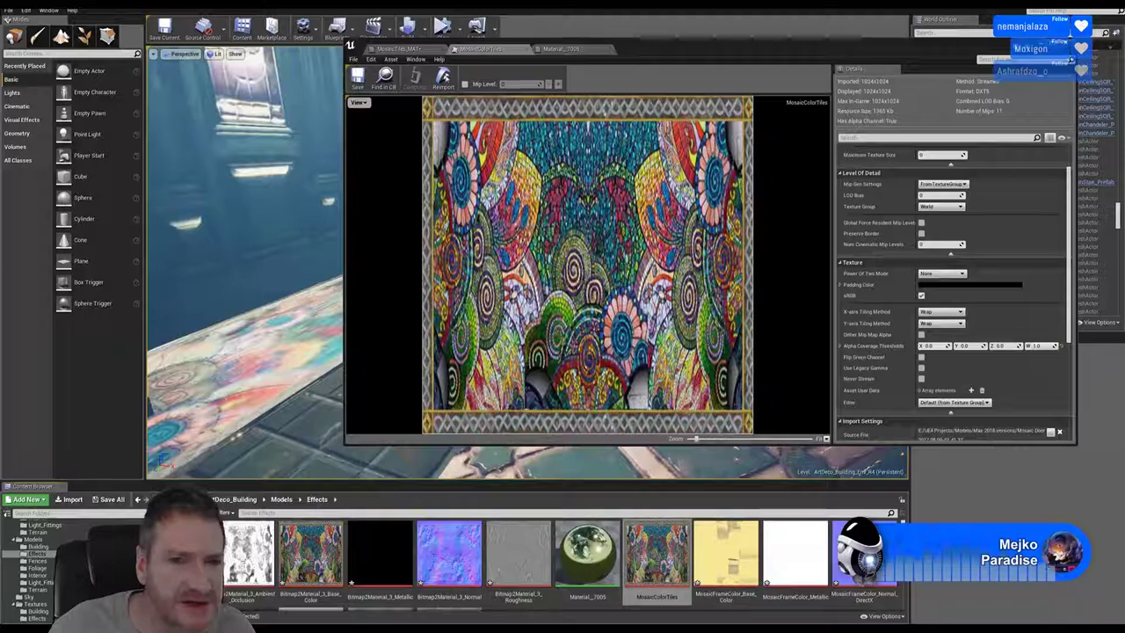
Return to the MosaicTiles_MAT material and try to apply it with the Color sampler type.
left_click(395, 49)
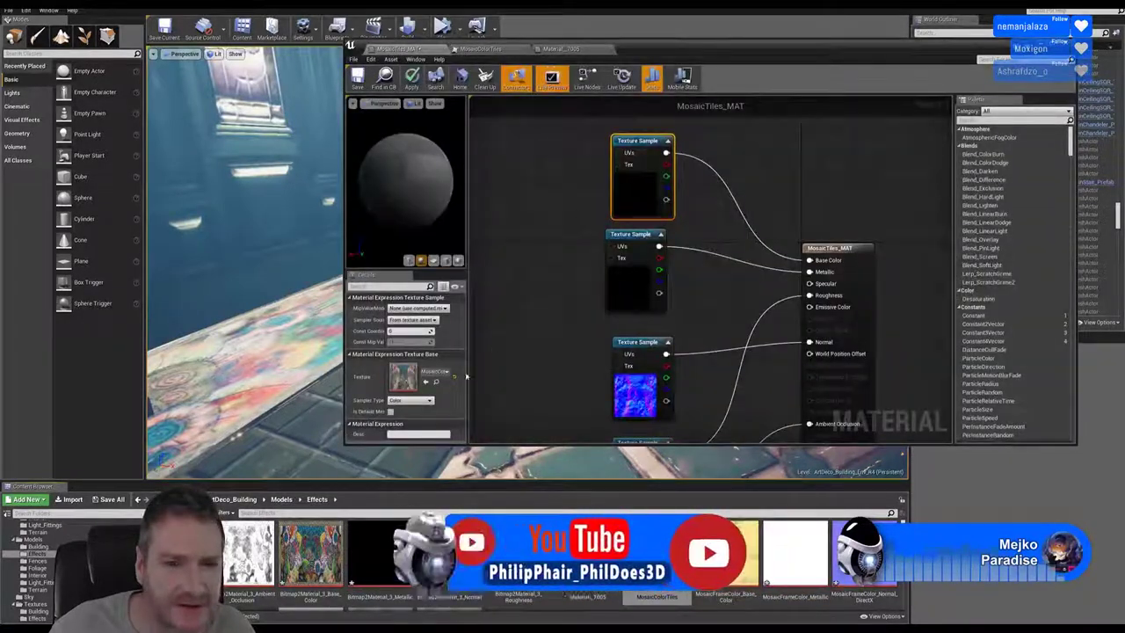
right_click_drag(272, 299, 301, 318)
left_click(411, 79)
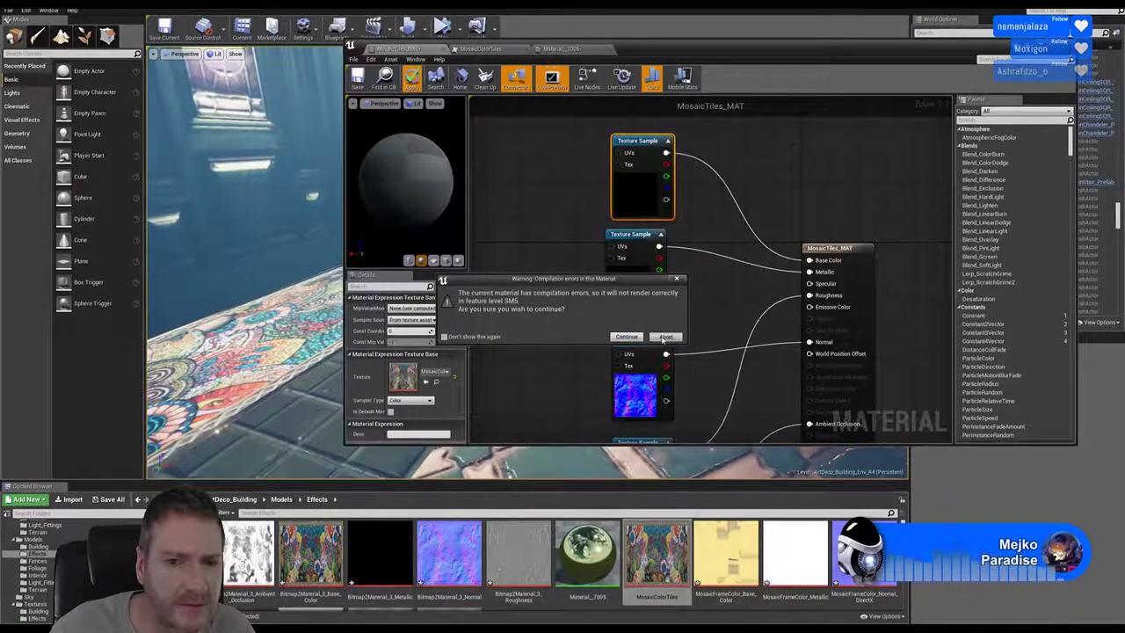
left_click(666, 337)
Switch the base color Texture Sample's sampler type to Linear Color and try to apply the material.
left_click(426, 401)
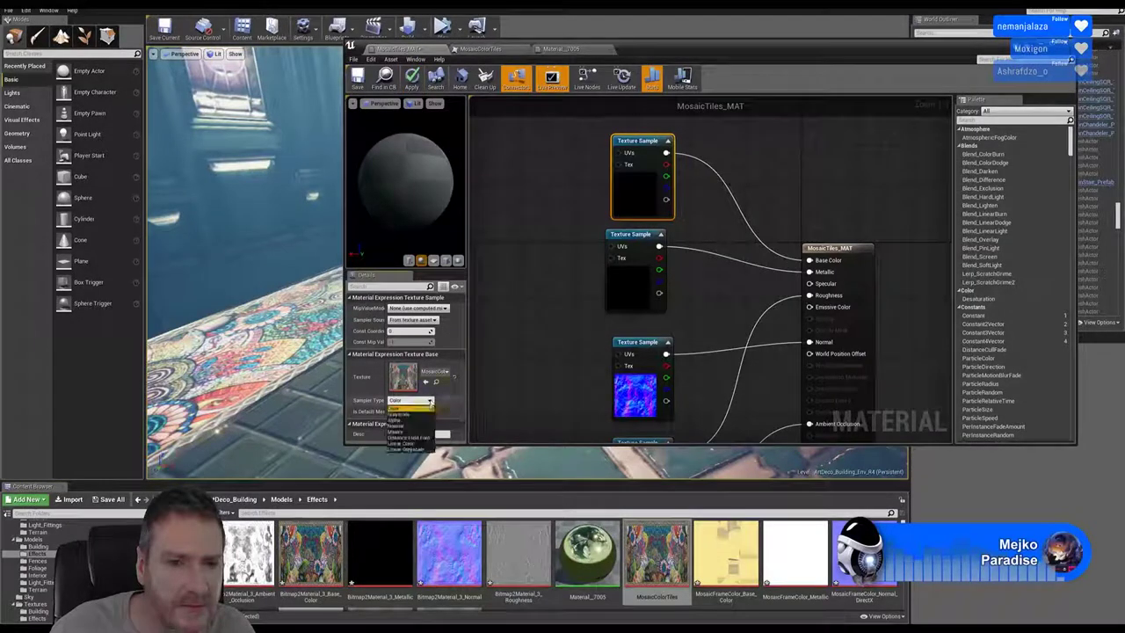
left_click(409, 444)
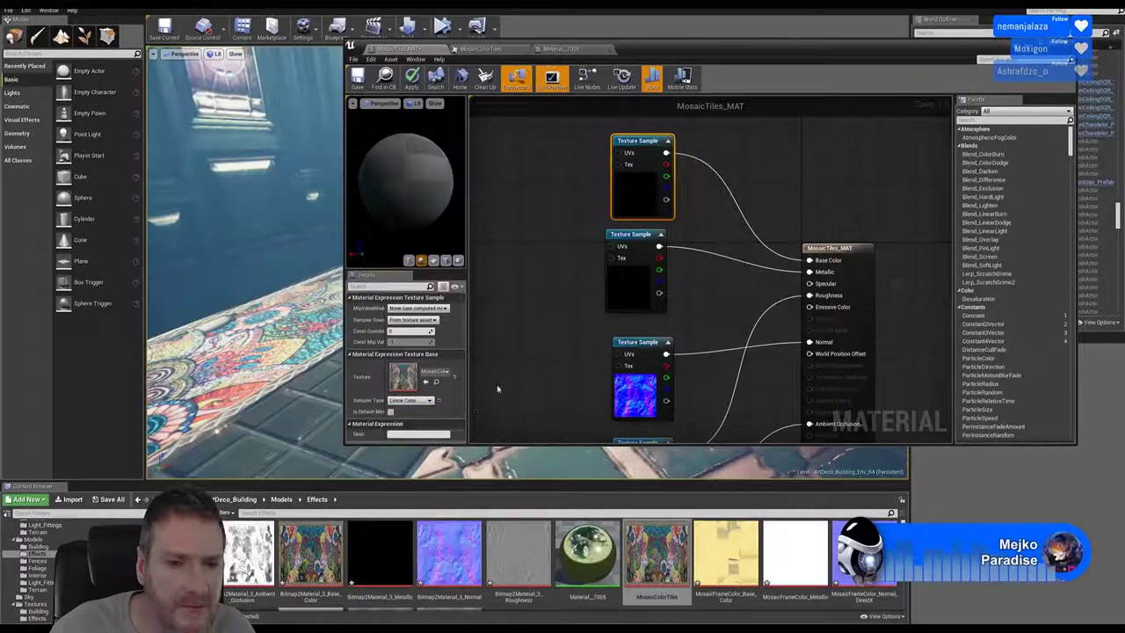
left_click(412, 78)
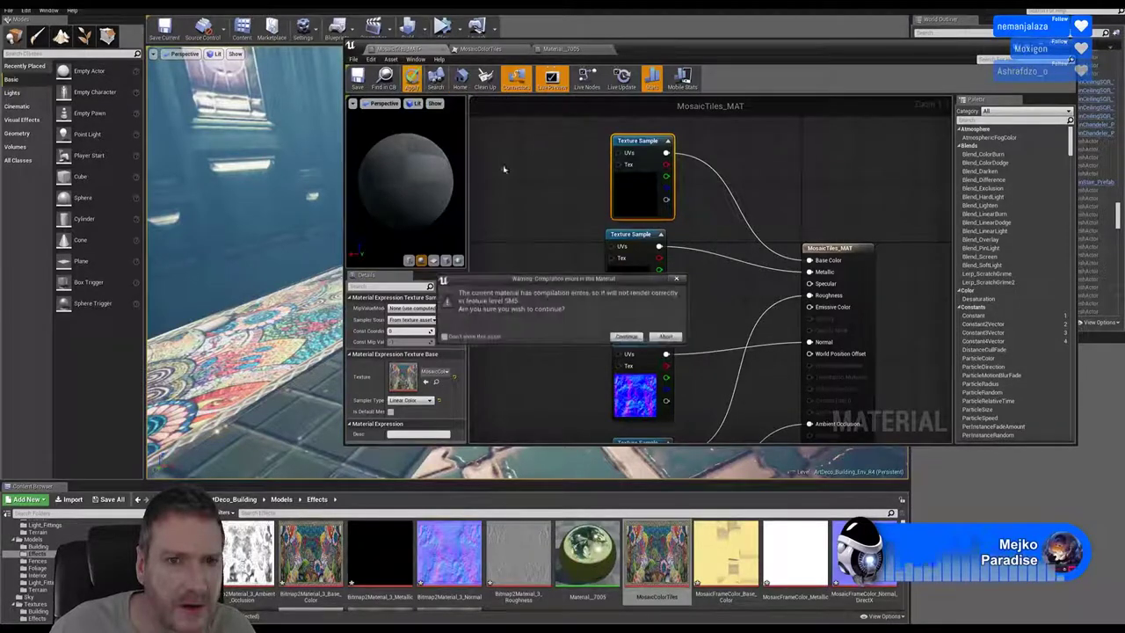
left_click(666, 337)
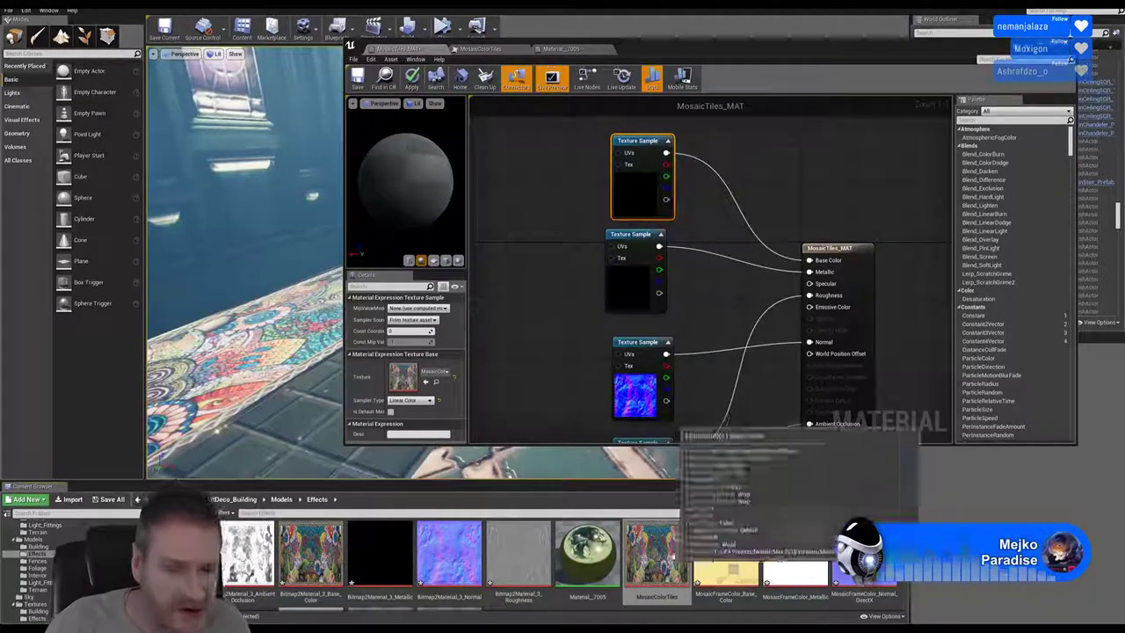
Check the MosaicColorTiles texture settings, close its editor, and delete the Texture Sample feeding Base Color.
double_click(655, 560)
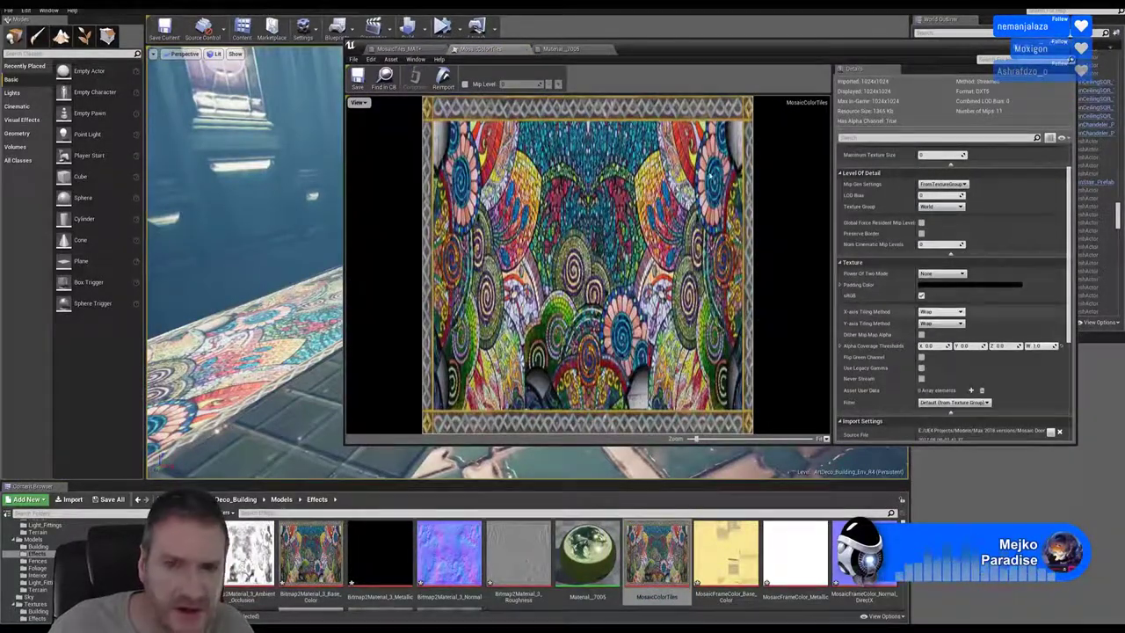
left_click(527, 49)
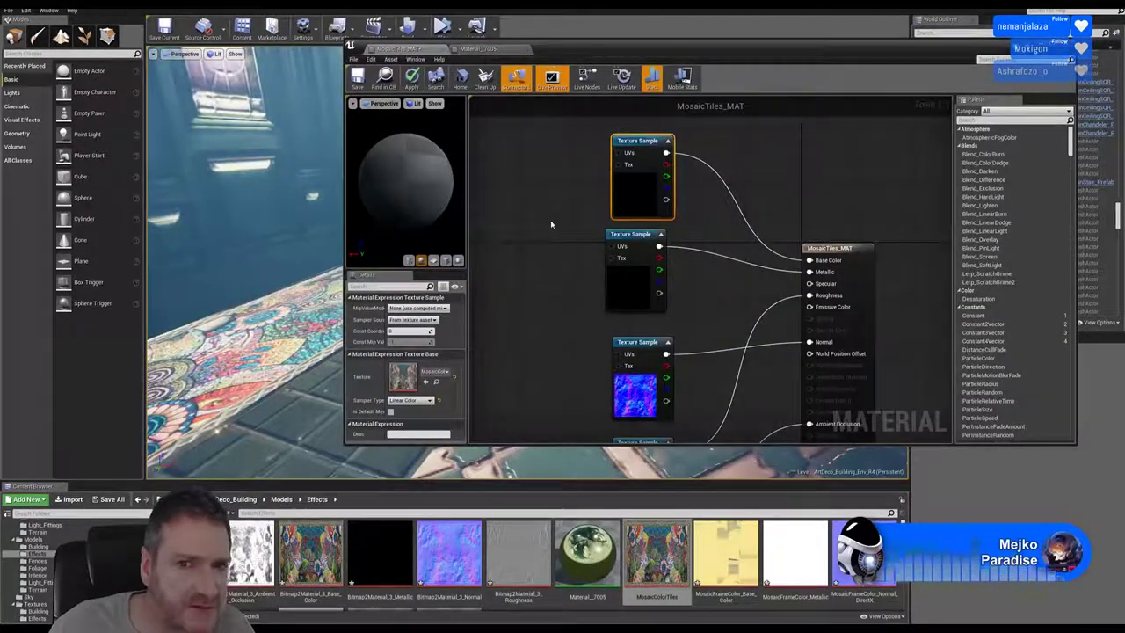
left_click_drag(551, 220, 567, 255)
left_click(641, 193)
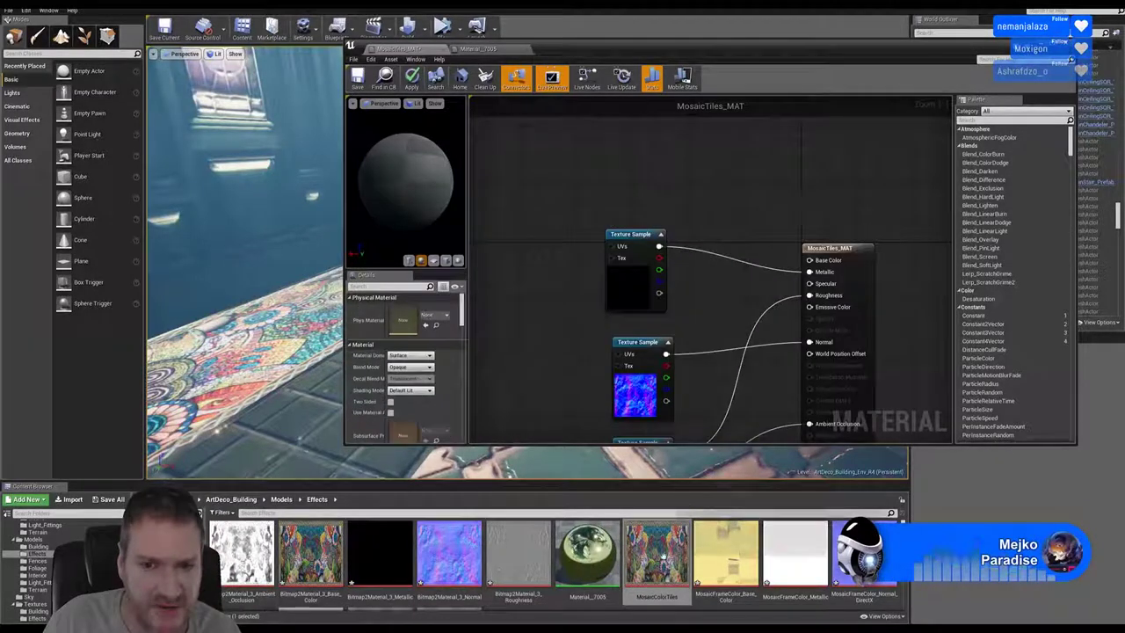
Add MosaicColorTiles as a new Texture Sample wired to Base Color, then save and close the MosaicTiles_MAT material.
left_click_drag(658, 561, 551, 174)
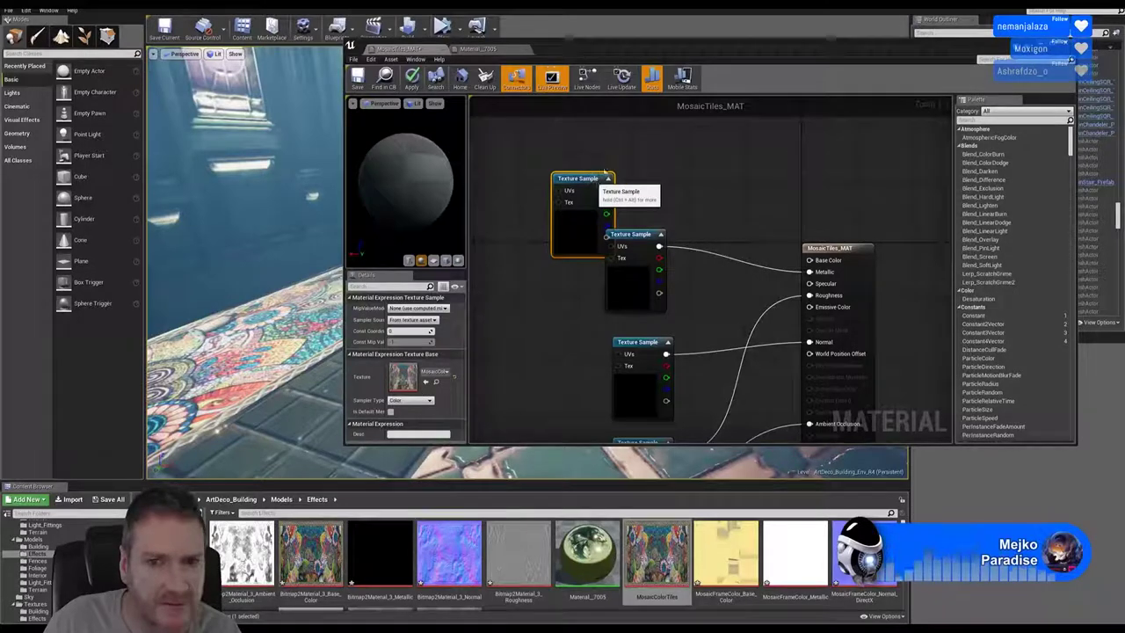
left_click_drag(604, 171, 657, 118)
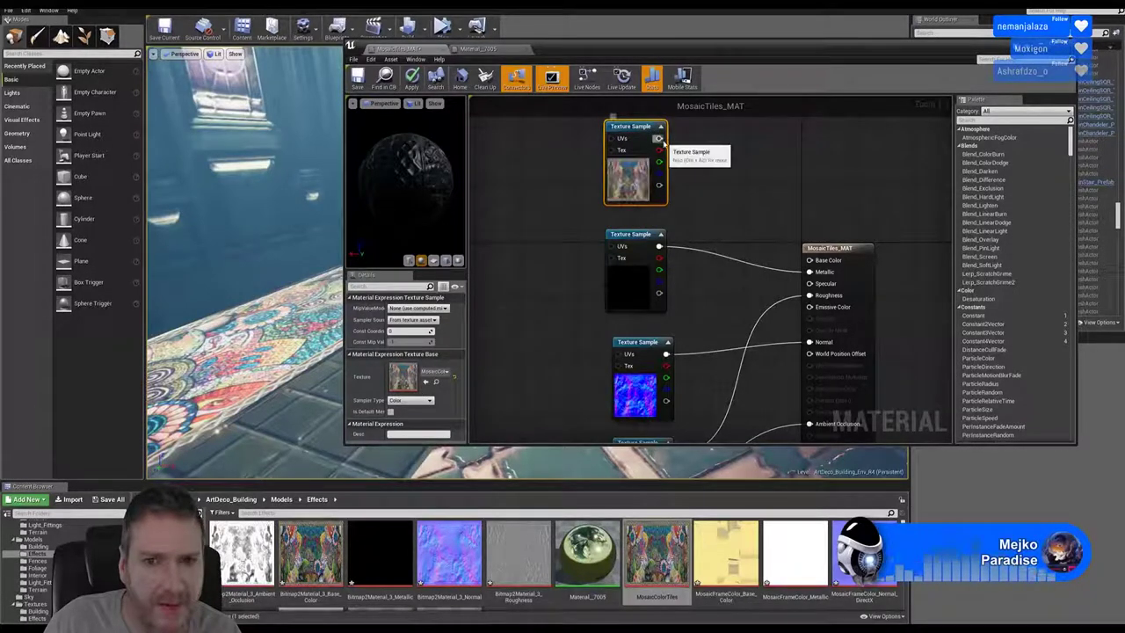
left_click_drag(774, 234, 811, 260)
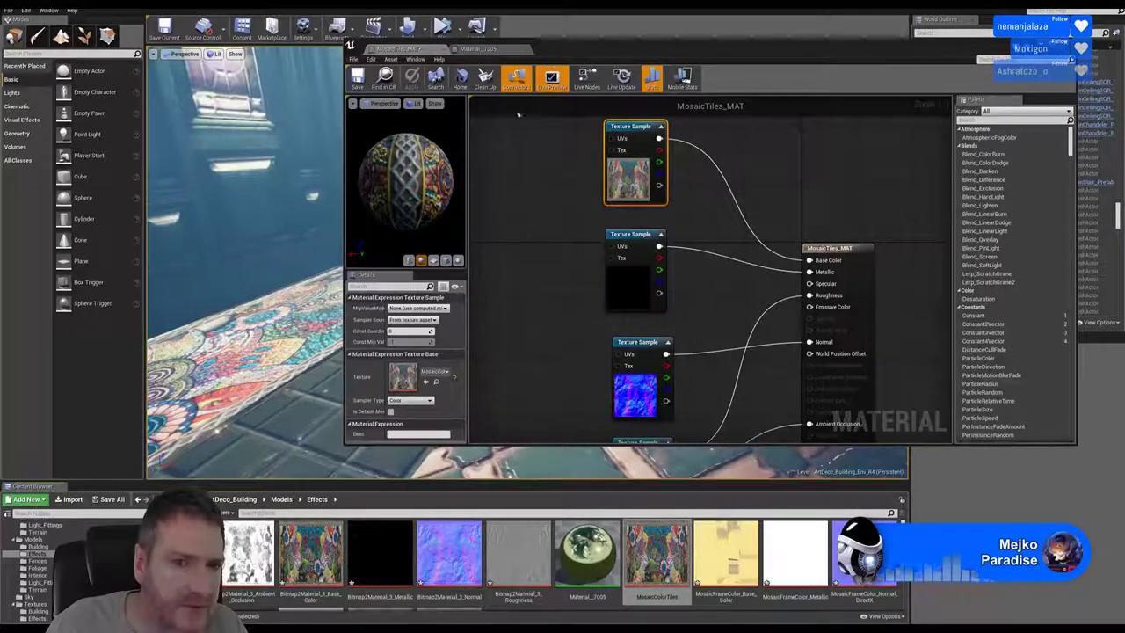
left_click(357, 79)
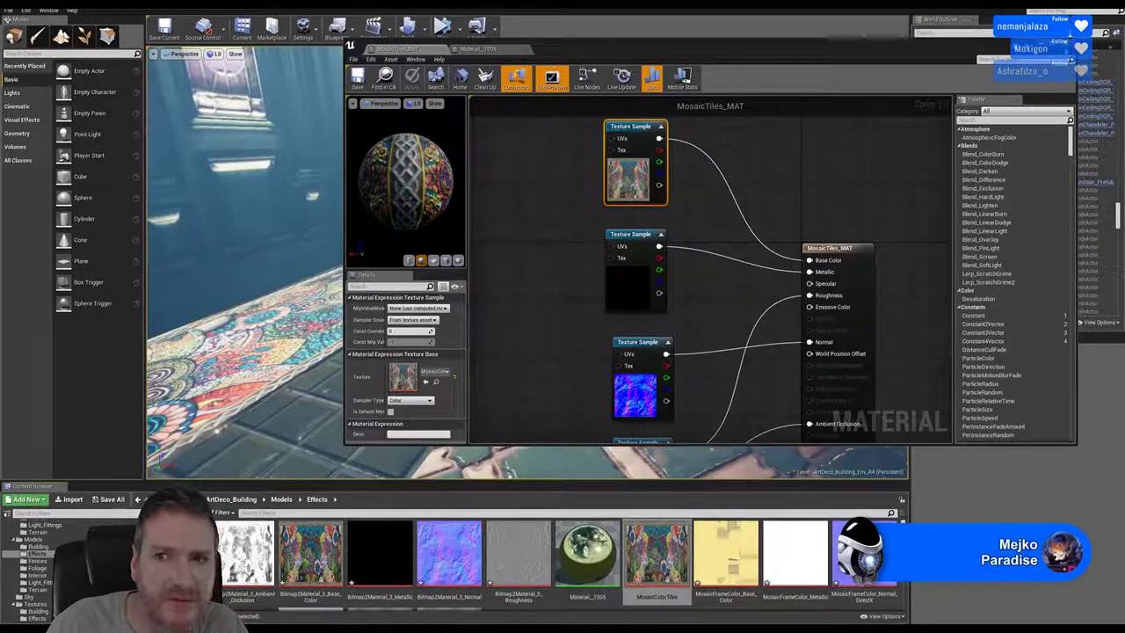
left_click(1066, 44)
right_click_drag(563, 264, 476, 289)
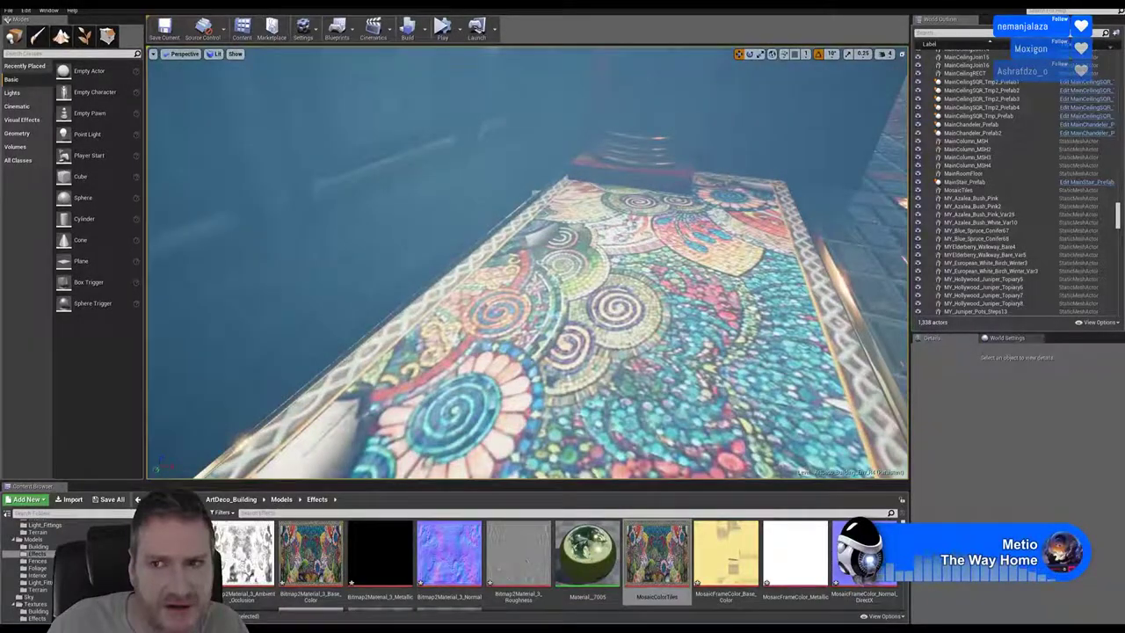
Switch to Photoshop and check the mosaic base color image's color mode and bit depth.
key("super+d")
key("alt+Tab")
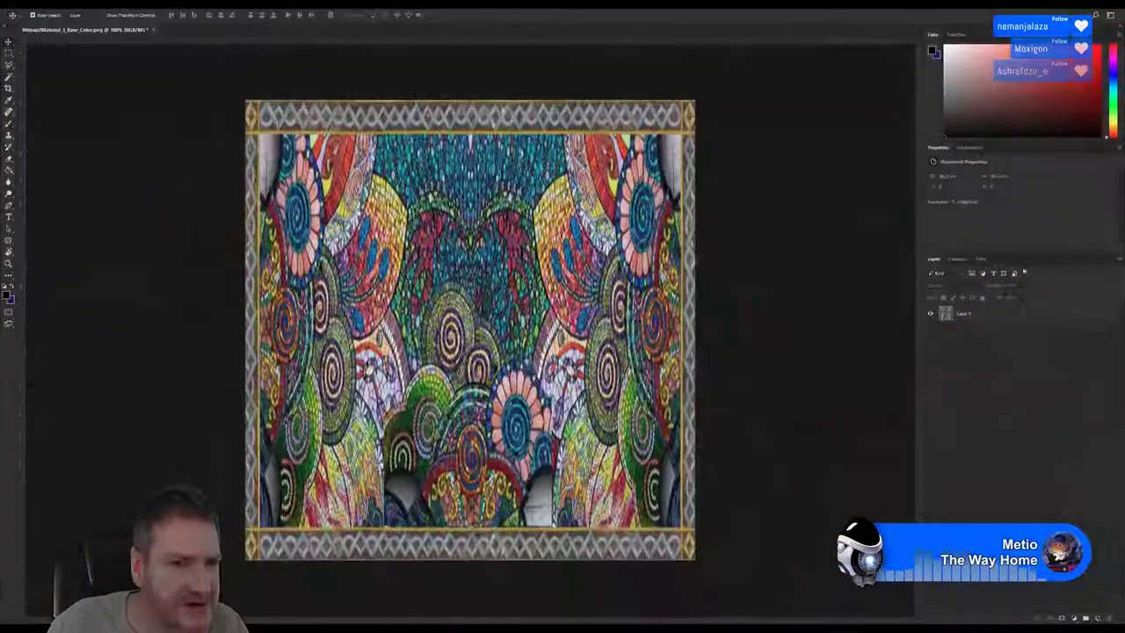
left_click(57, 5)
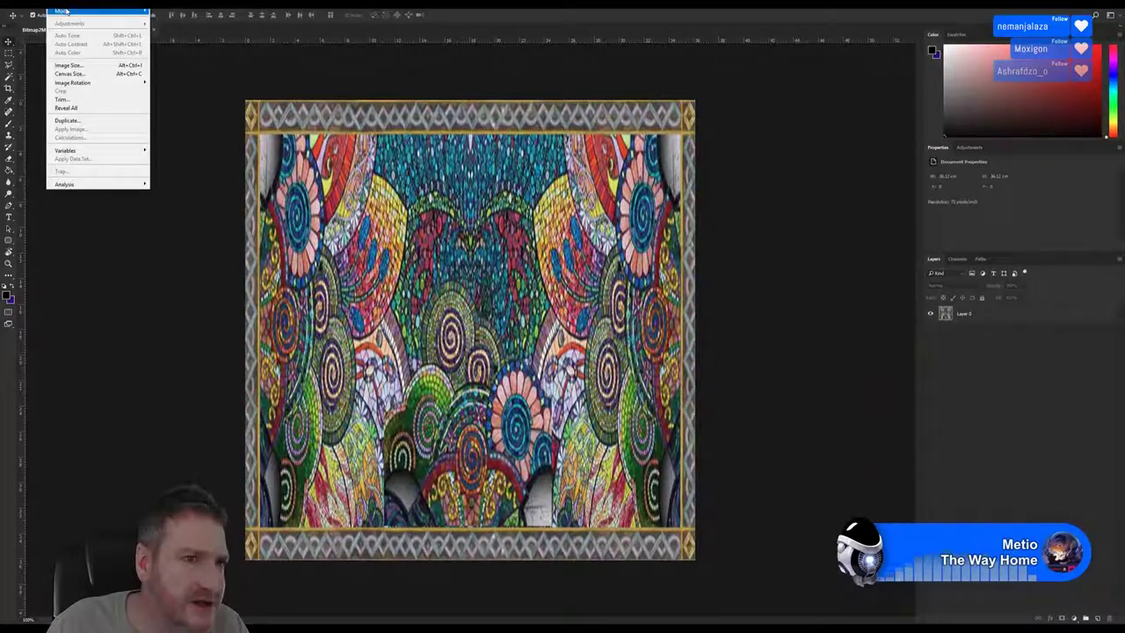
mouse_move(74, 12)
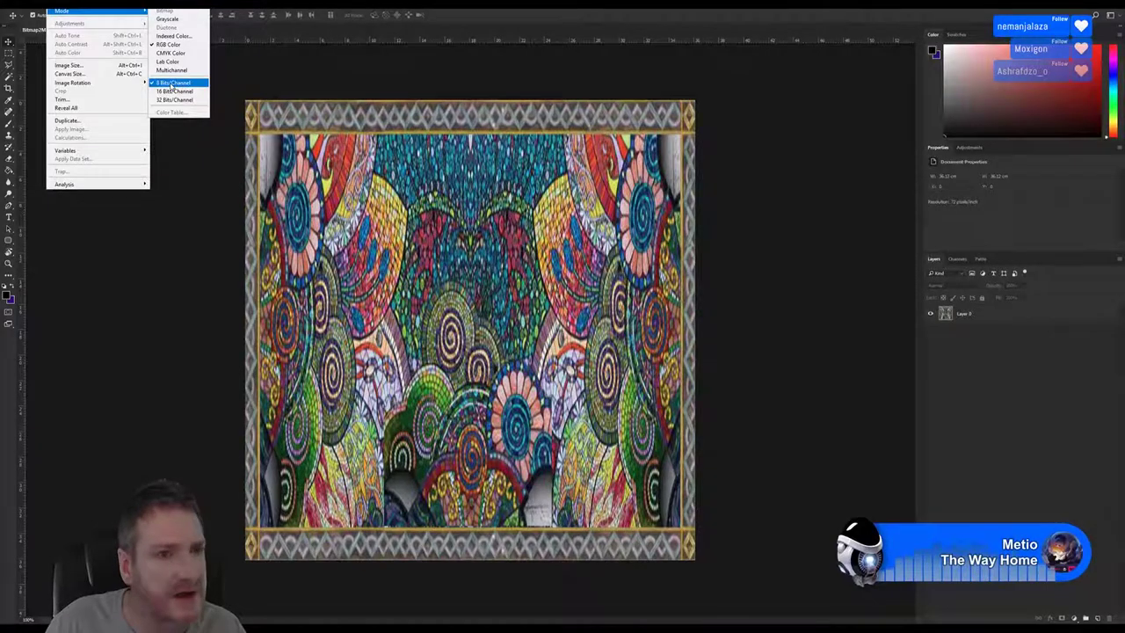
left_click(840, 79)
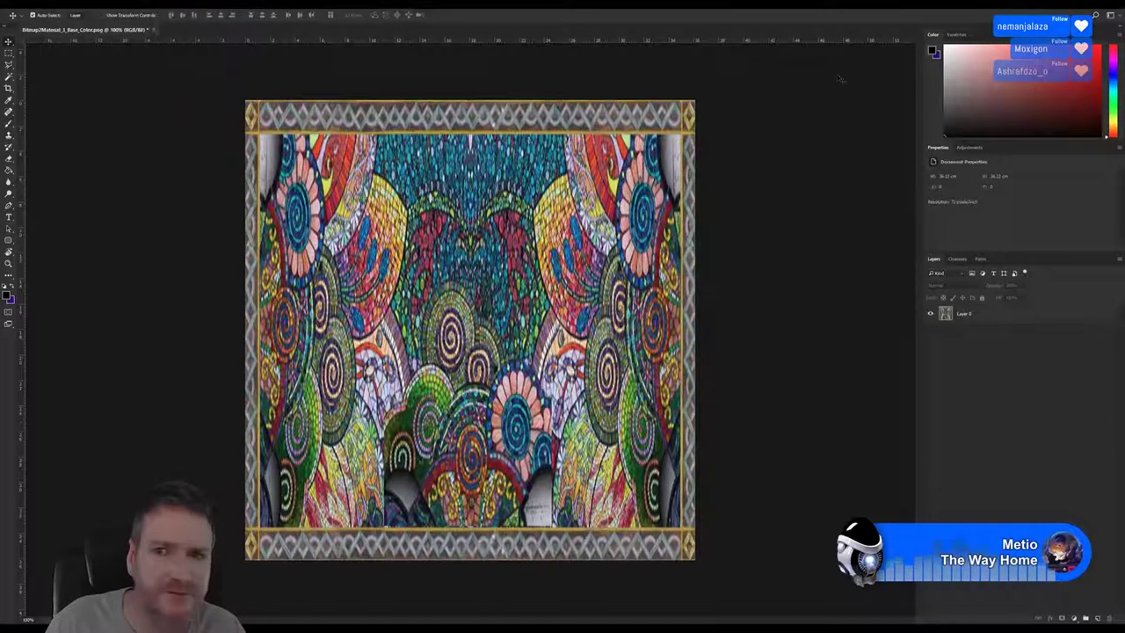
left_click(1072, 4)
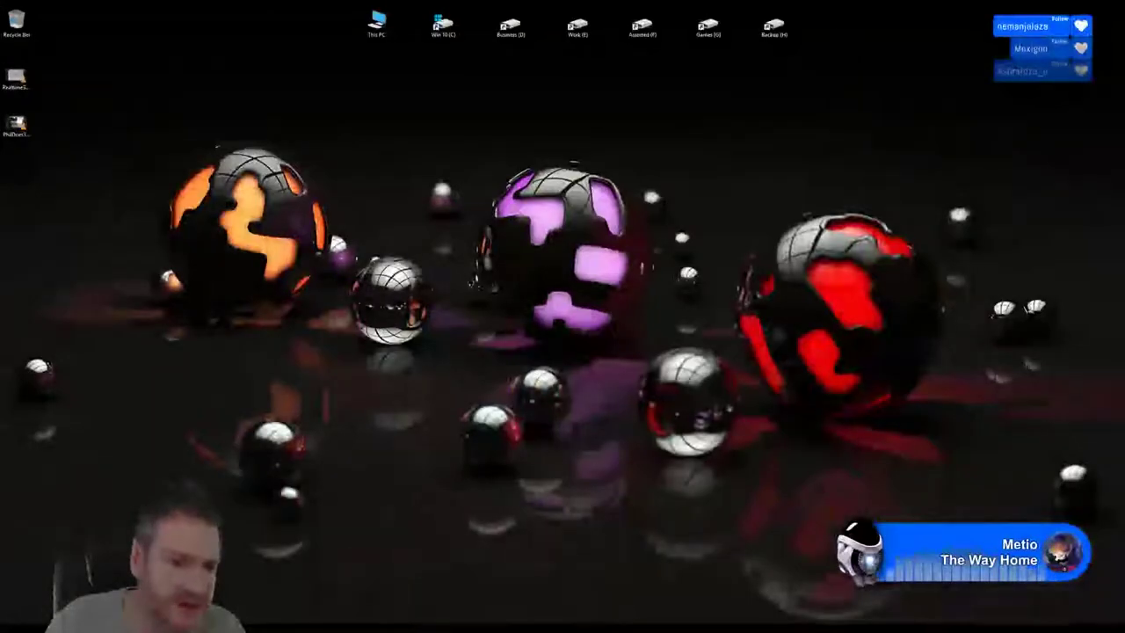
Switch back to Unreal Editor, reopen MosaicTiles_MAT and the MosaicColorTiles texture, and review the texture's sRGB setting.
left_click(211, 628)
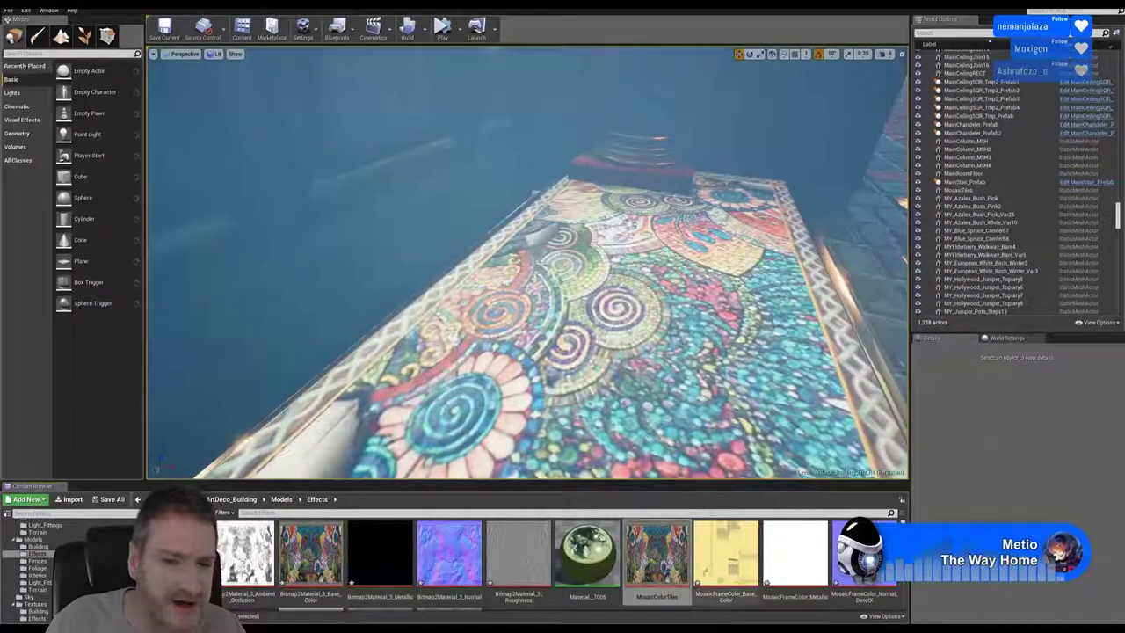
scroll(586, 582, "down", 2)
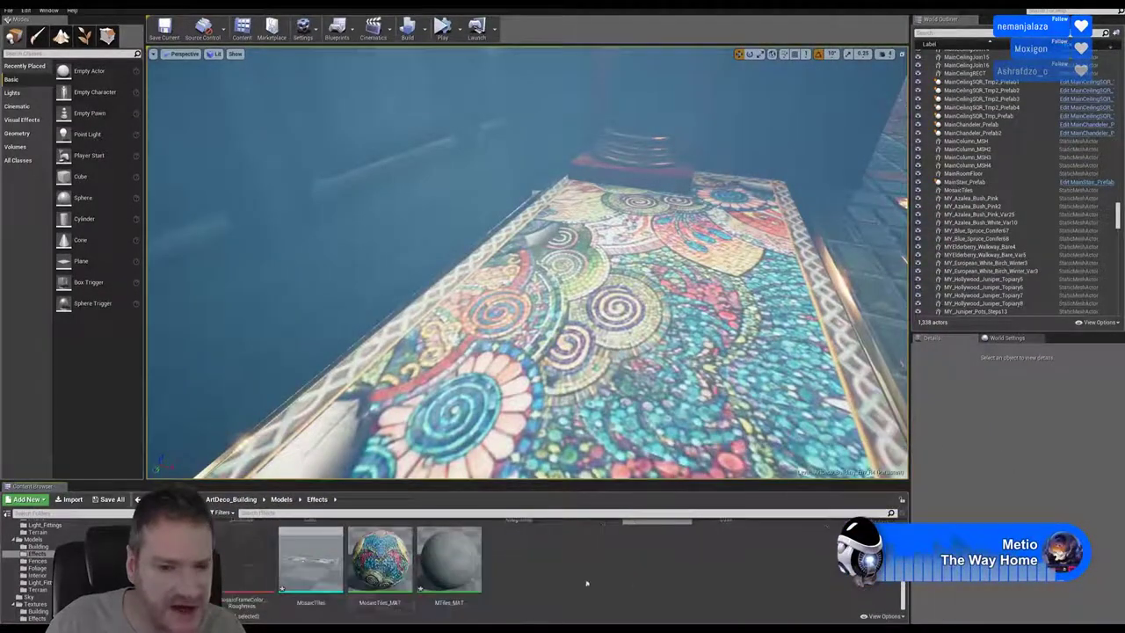
double_click(379, 562)
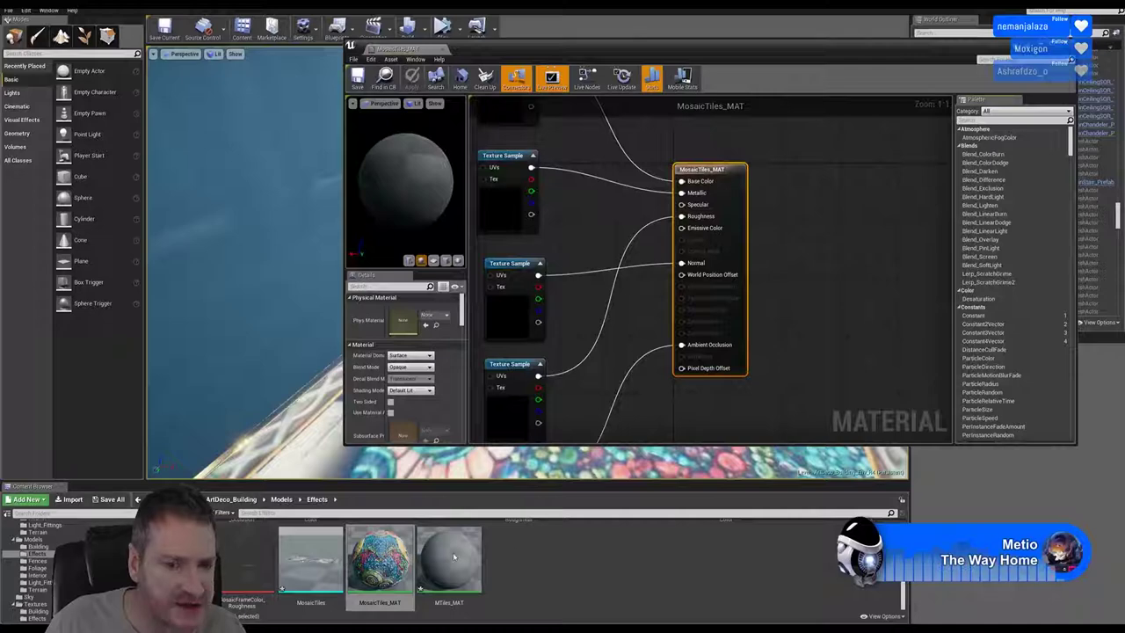
scroll(579, 578, "up", 2)
double_click(665, 565)
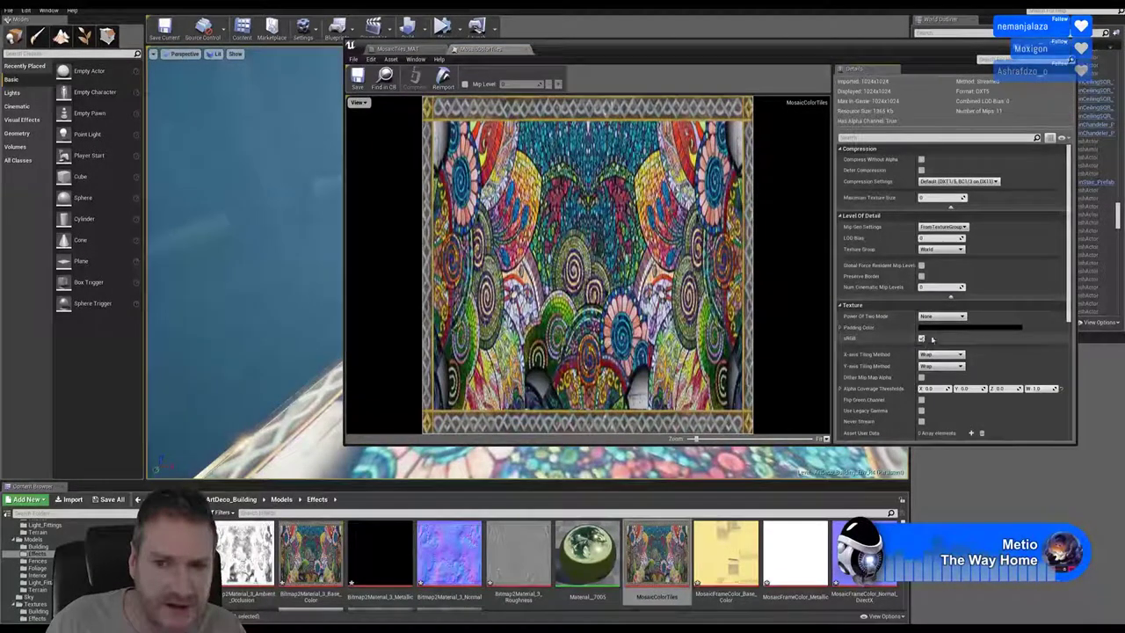
Inspect the sampler type of the base color Texture Sample in the MosaicTiles_MAT graph.
left_click(403, 48)
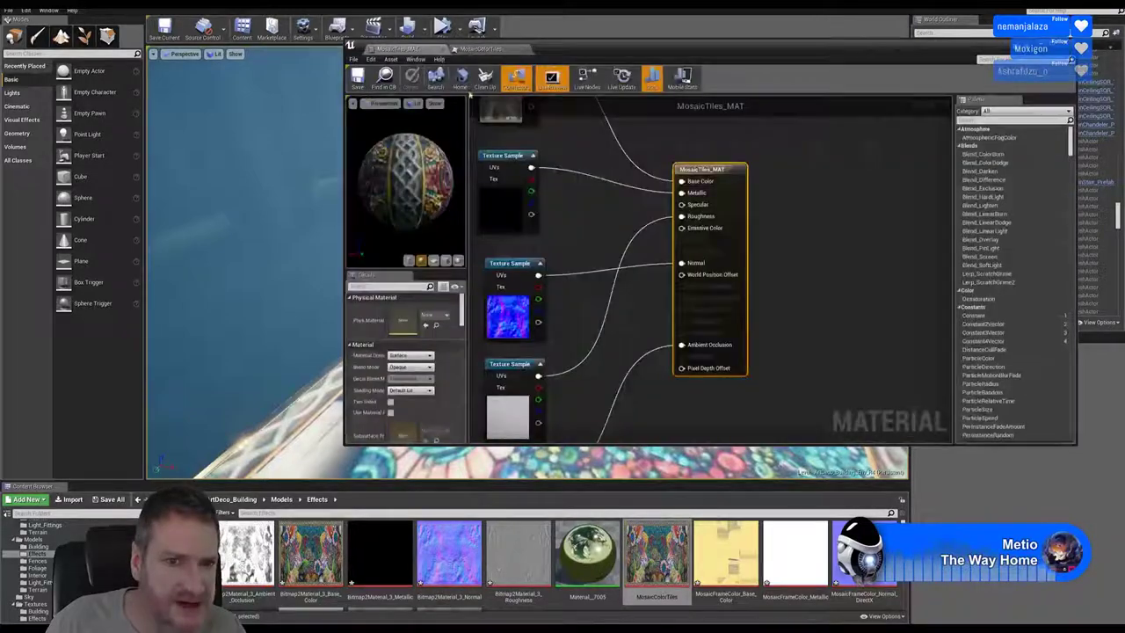
right_click_drag(816, 187, 834, 251)
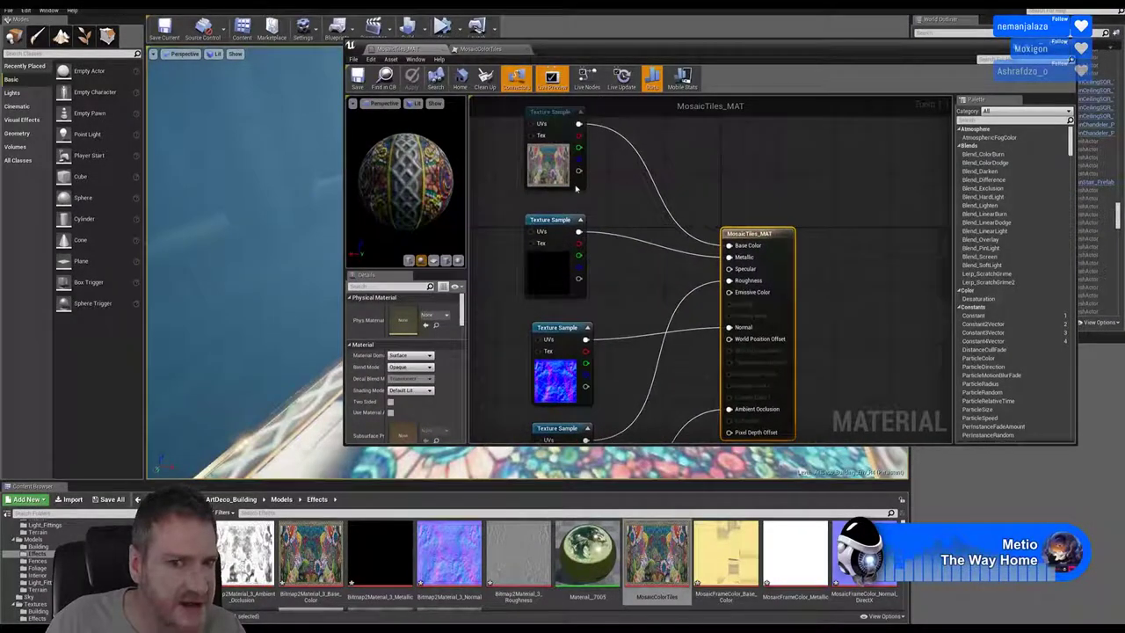
left_click(547, 163)
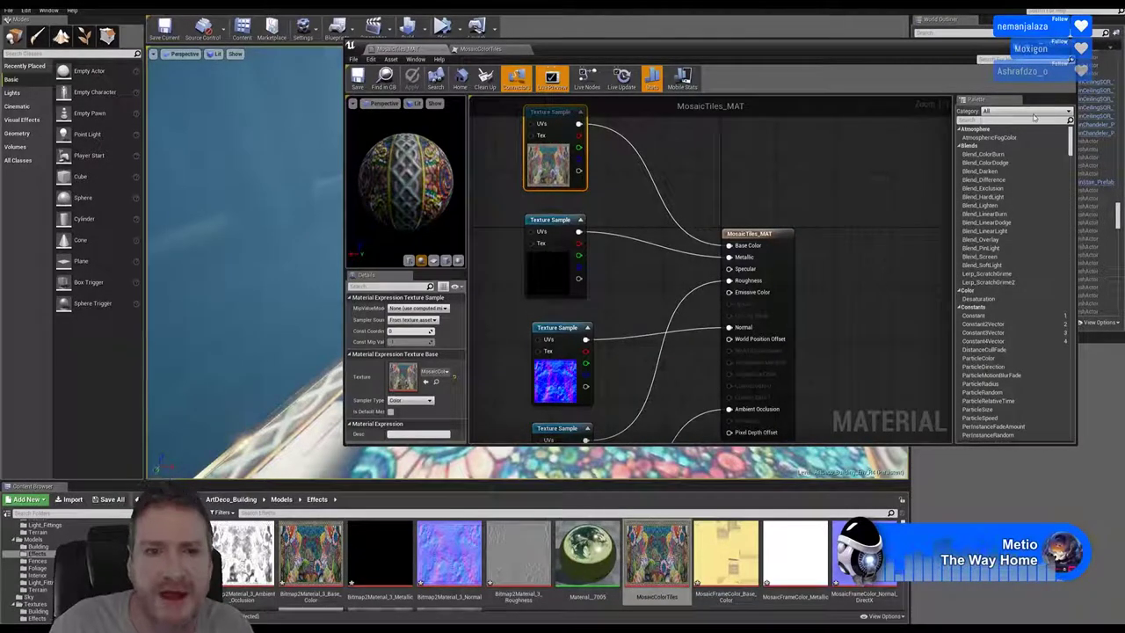
Close the material editor window and inspect the mosaic floor strip between the columns in the level.
left_click(1043, 44)
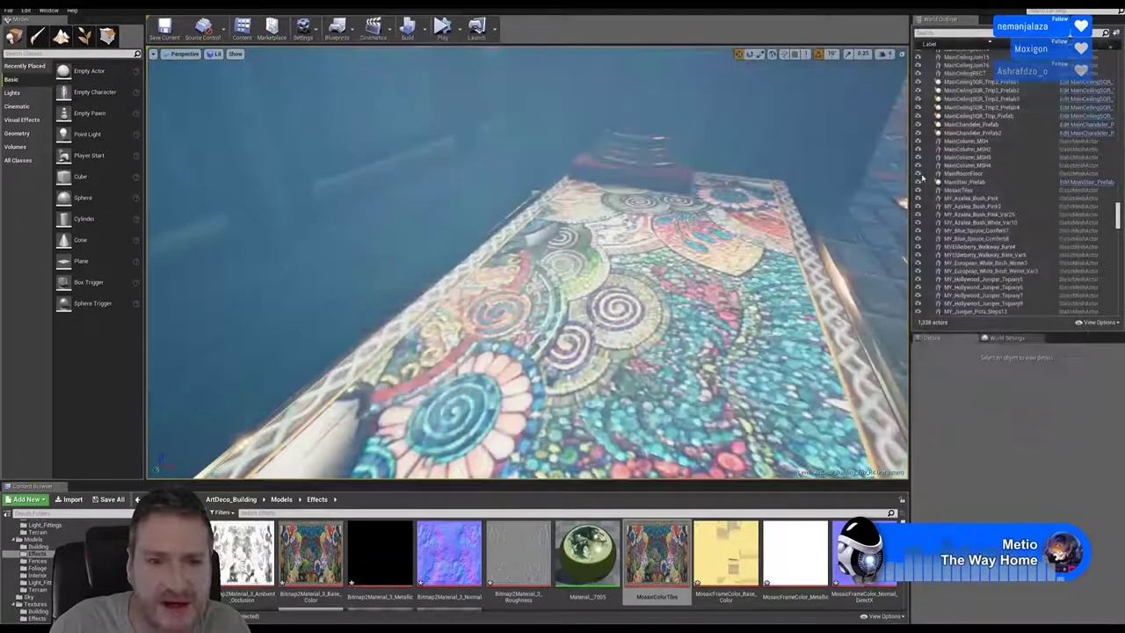
right_click_drag(672, 314, 704, 260)
right_click_drag(563, 337, 532, 338)
mouse_move(657, 319)
right_mouse_down()
mouse_move(646, 322)
mouse_move(657, 319)
right_mouse_up()
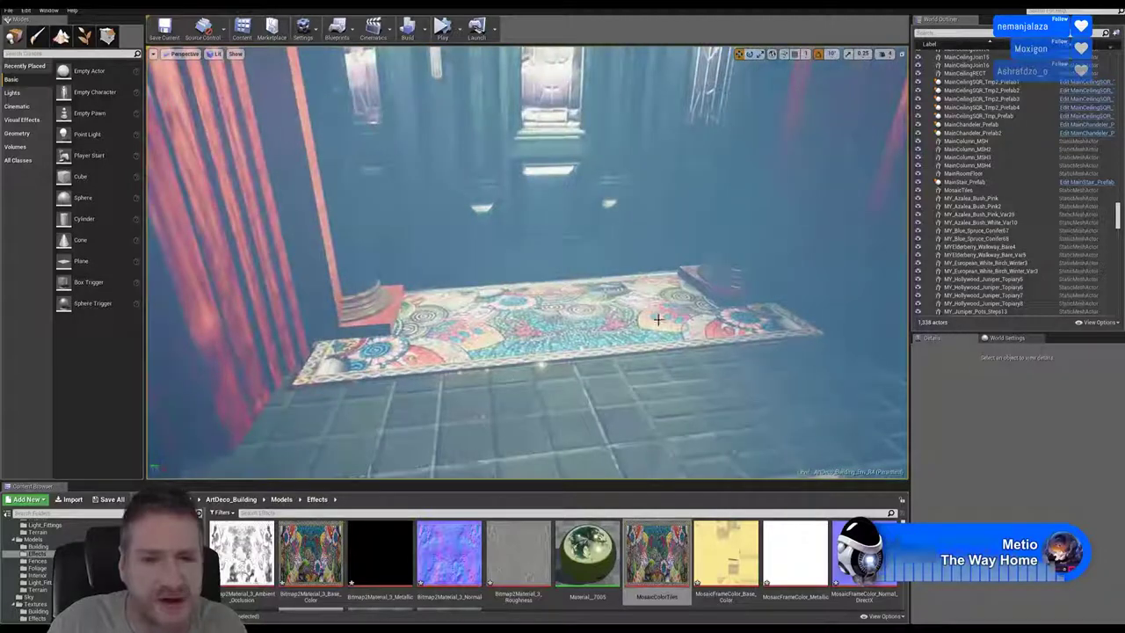
Duplicate the MosaicTiles floor strip along the X axis and move the copy clear of the original onto the main floor.
left_click(538, 315)
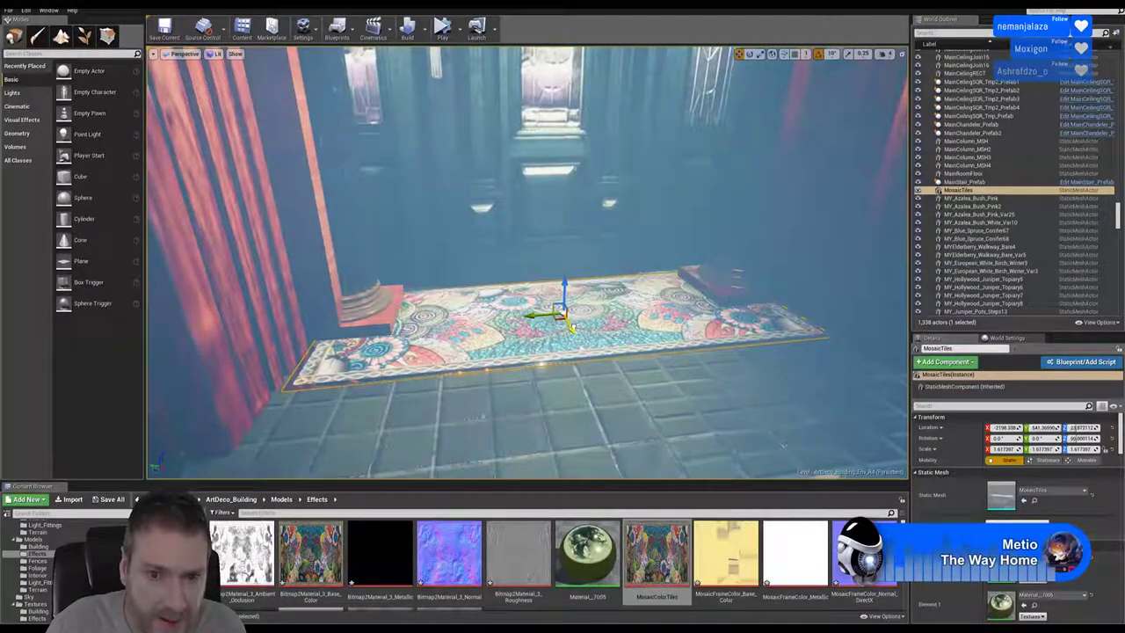
left_click_drag(569, 325, 624, 410, "alt")
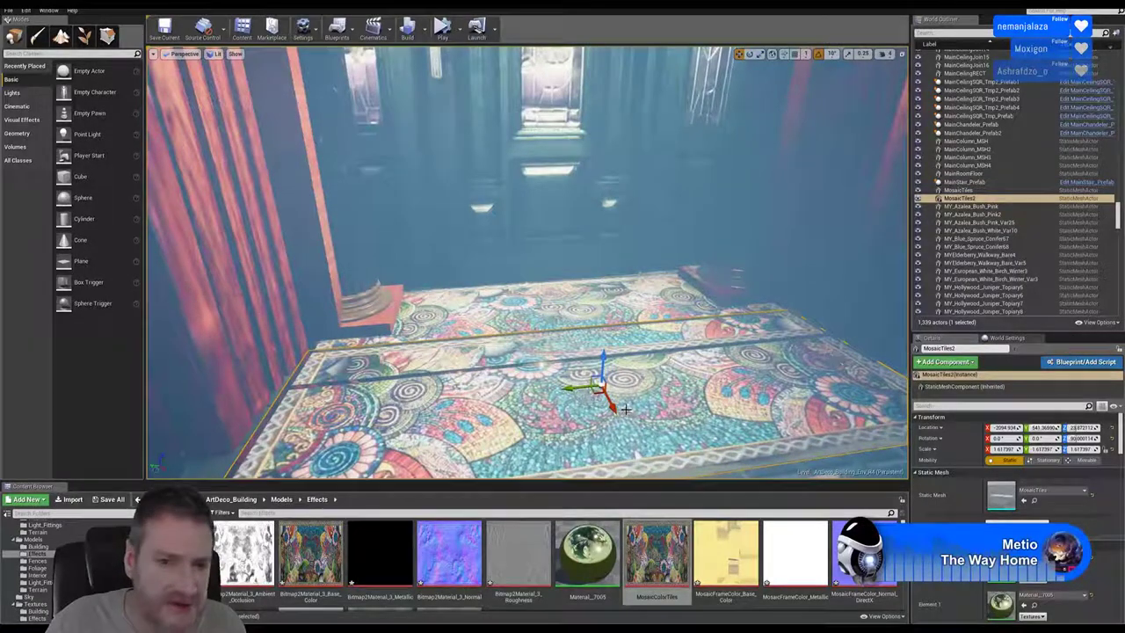
right_click_drag(637, 381, 598, 396)
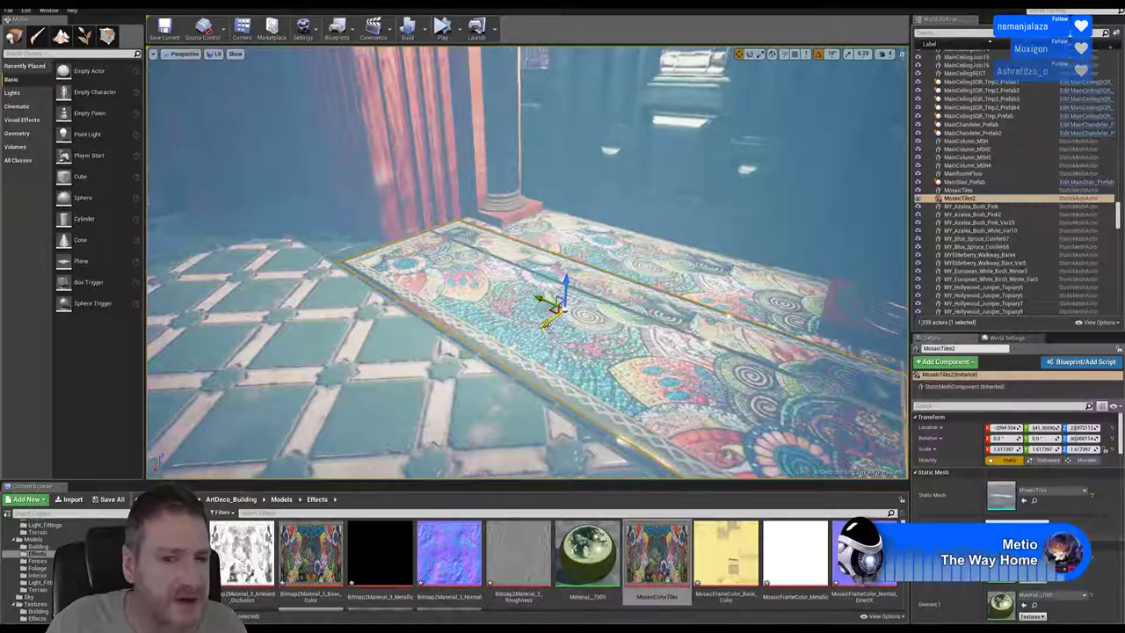
left_click_drag(547, 321, 444, 394)
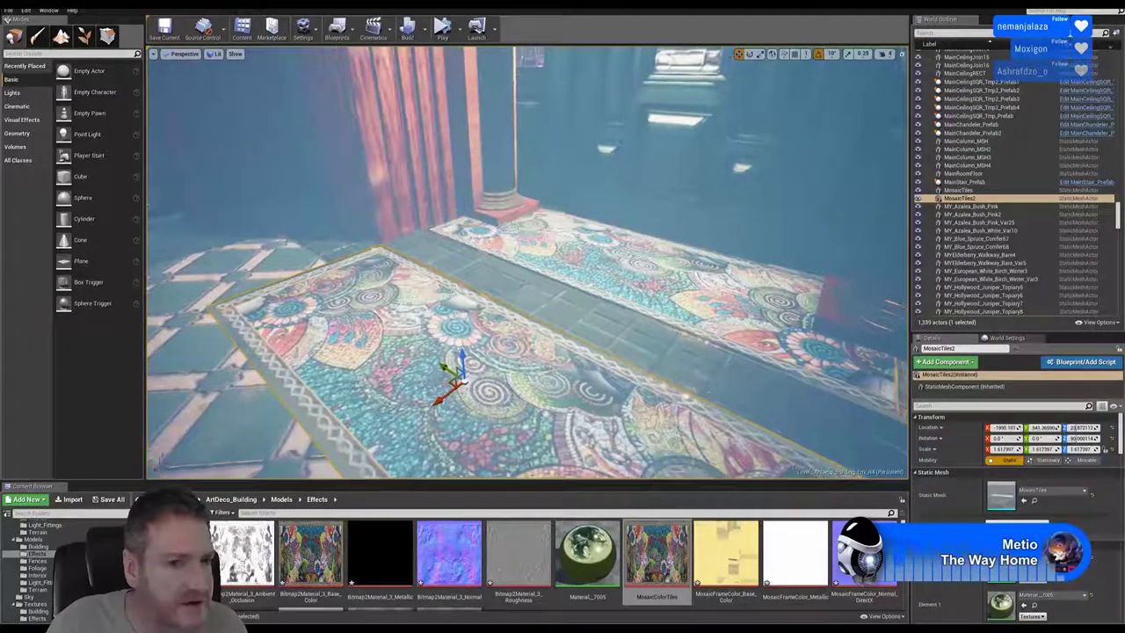
right_click_drag(470, 288, 492, 304)
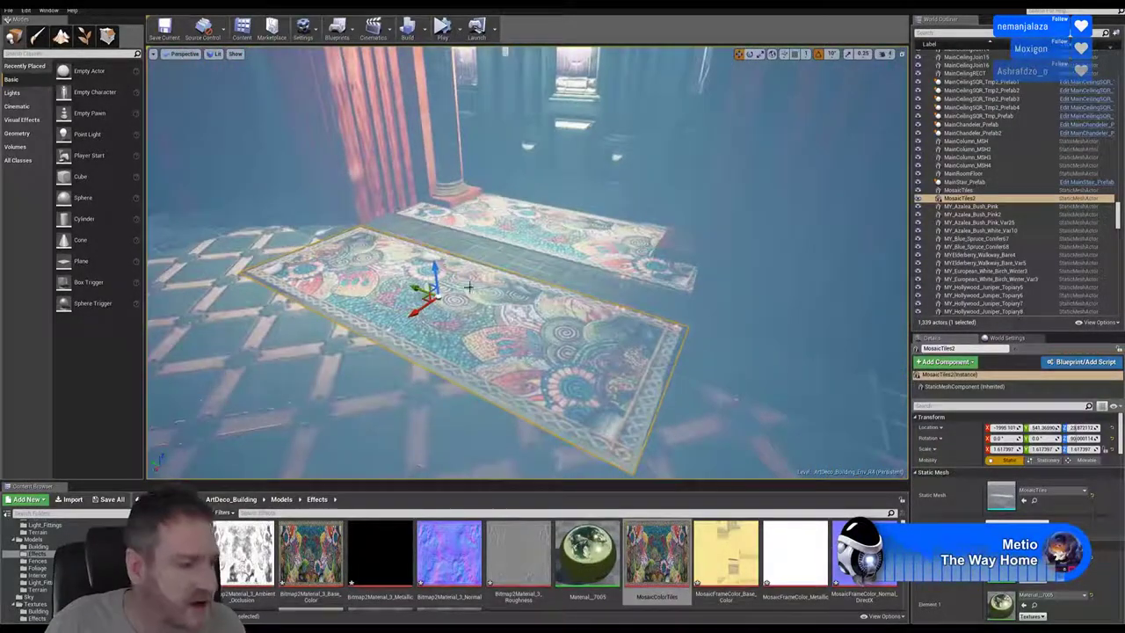
Rotate the duplicated mosaic strip 90° about the vertical axis so it lies perpendicular to the original.
right_click(499, 301)
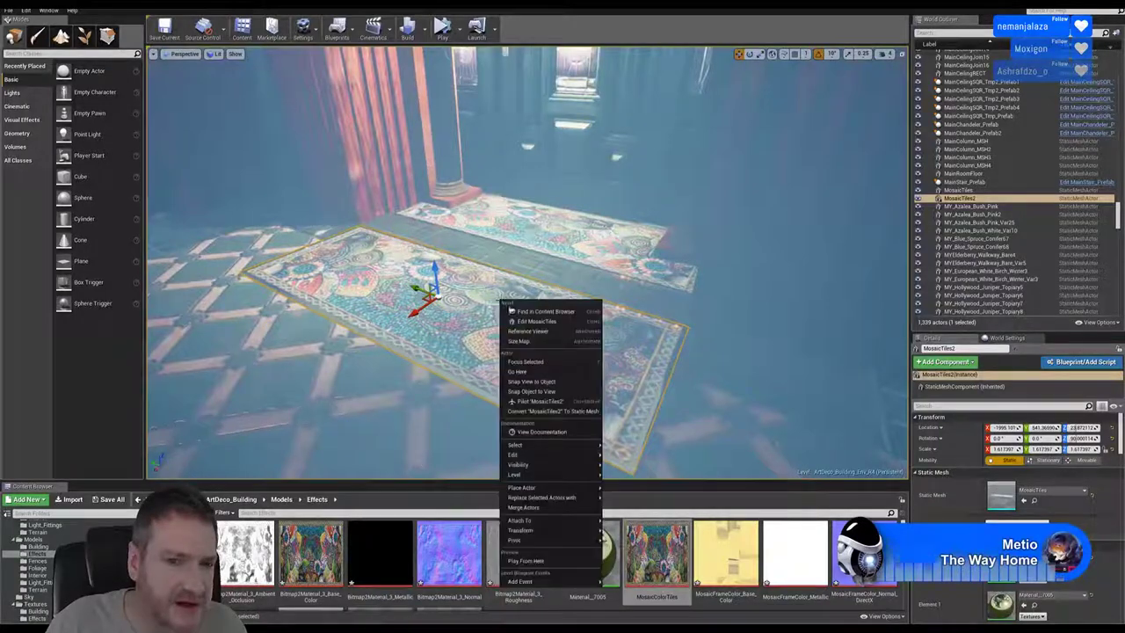
mouse_move(519, 454)
left_click(547, 8)
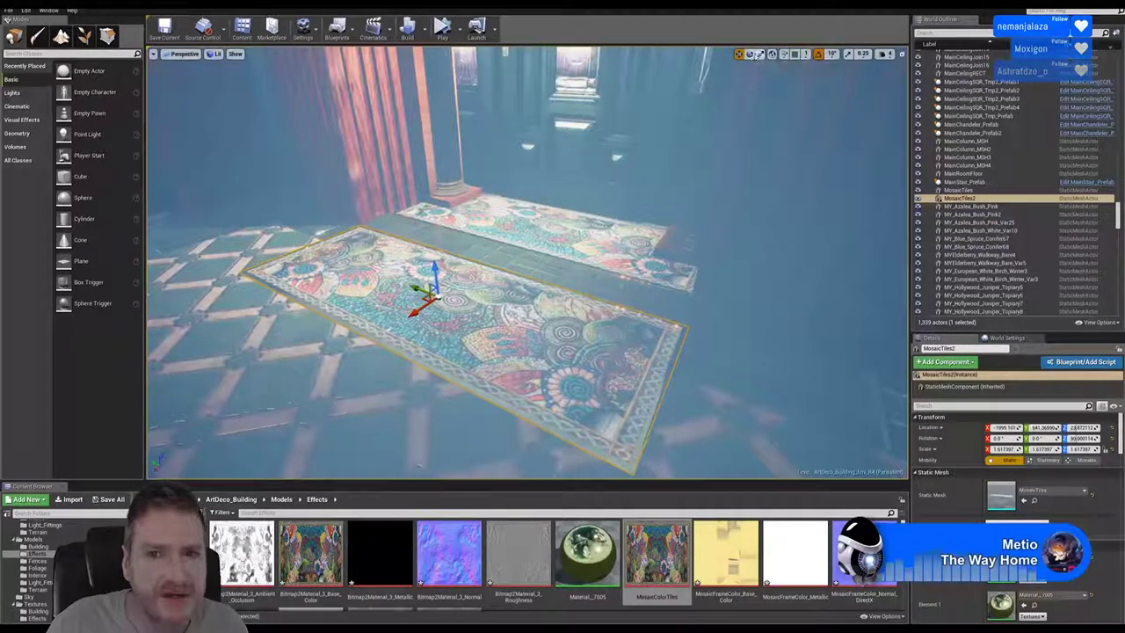
left_click(750, 54)
left_click_drag(441, 323, 490, 318)
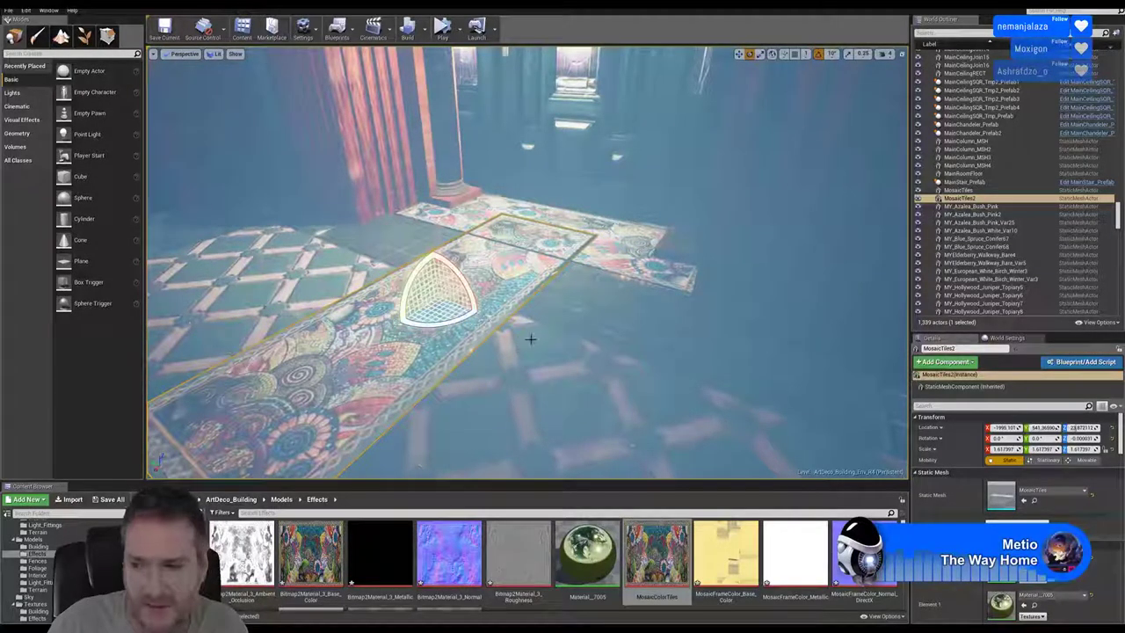
Move the rotated strip across the hall to the side doorway, to about X -1790, Y 1043.
left_click(738, 54)
key("f")
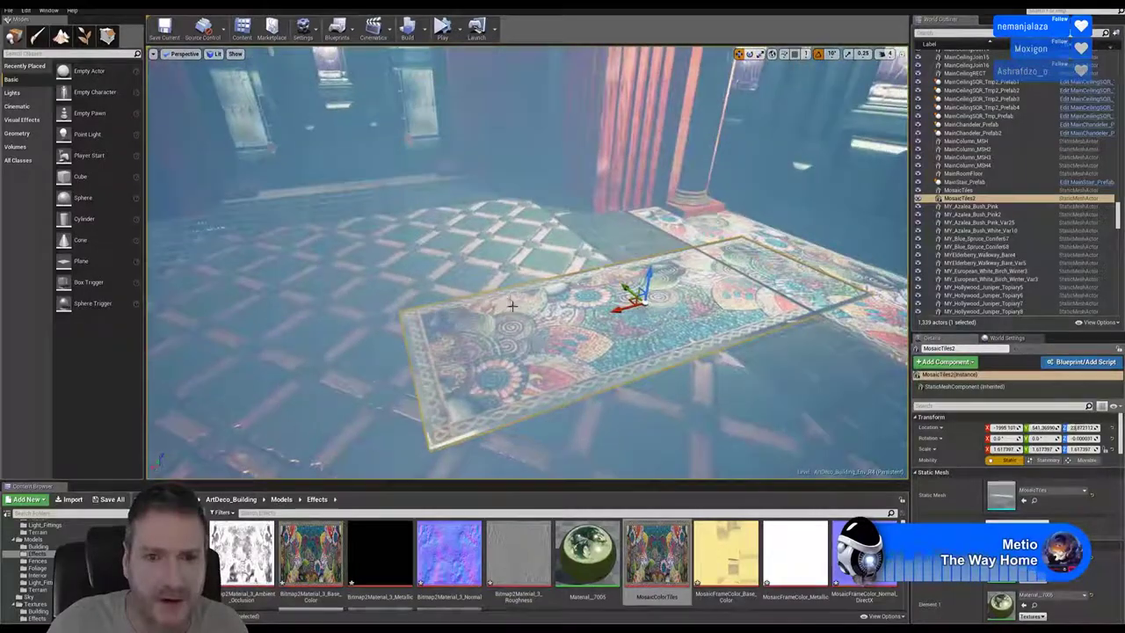
left_click_drag(619, 307, 394, 369)
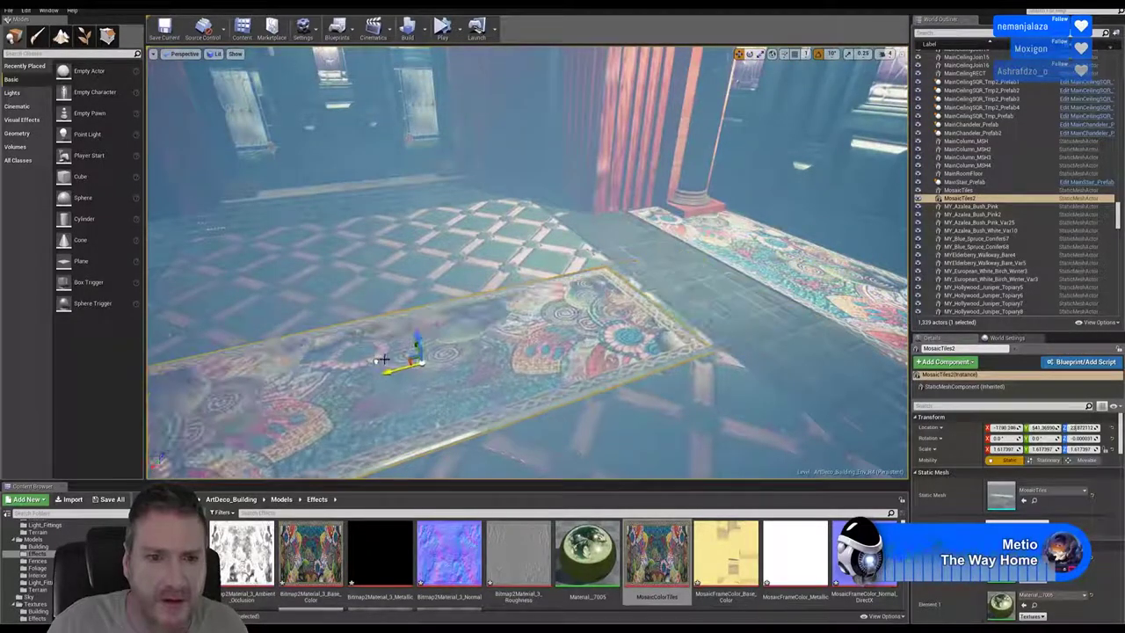
right_click_drag(394, 369, 307, 373)
right_click_drag(395, 419, 502, 423)
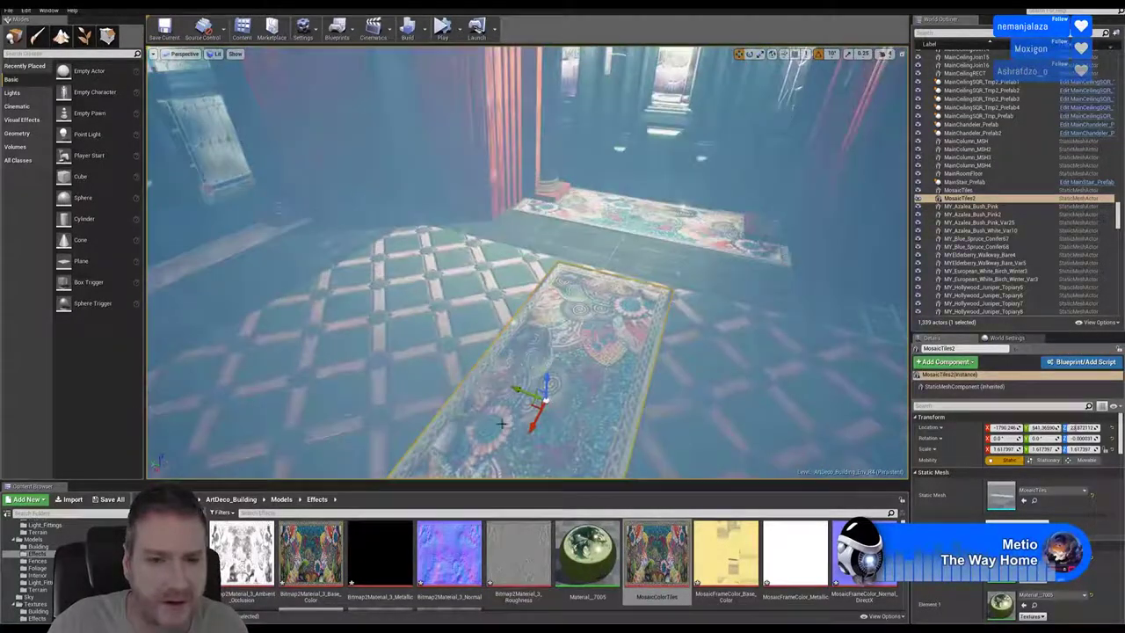
left_click_drag(523, 393, 241, 352)
right_click_drag(375, 371, 240, 135)
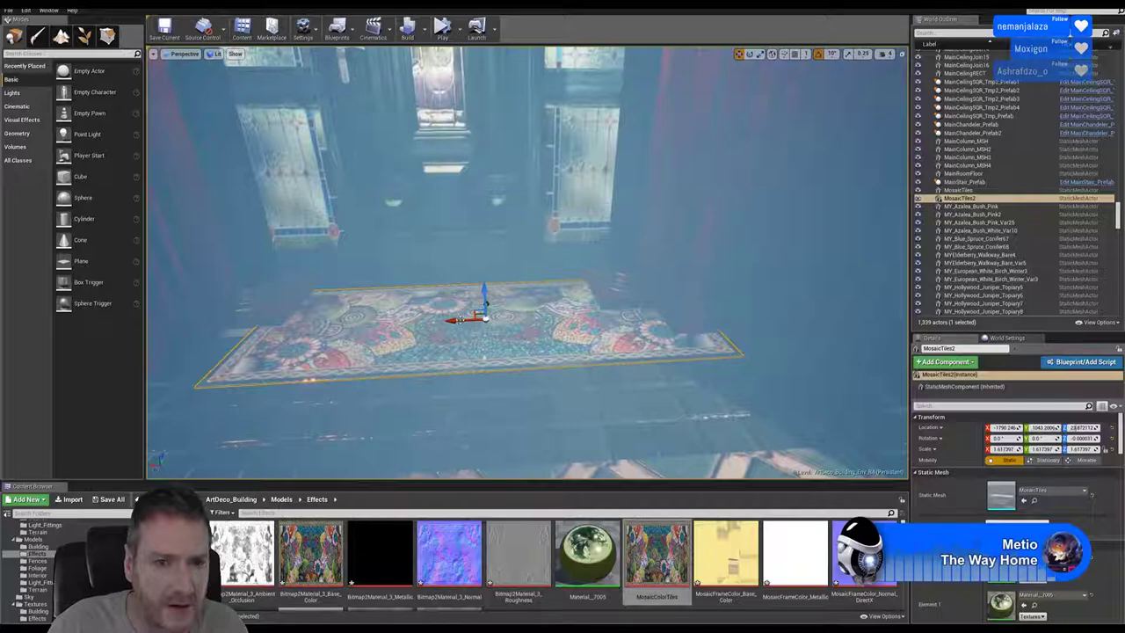
Fine-tune the strip's alignment in the side doorway to about X -1754, Y 1045.
left_click_drag(454, 330, 416, 332)
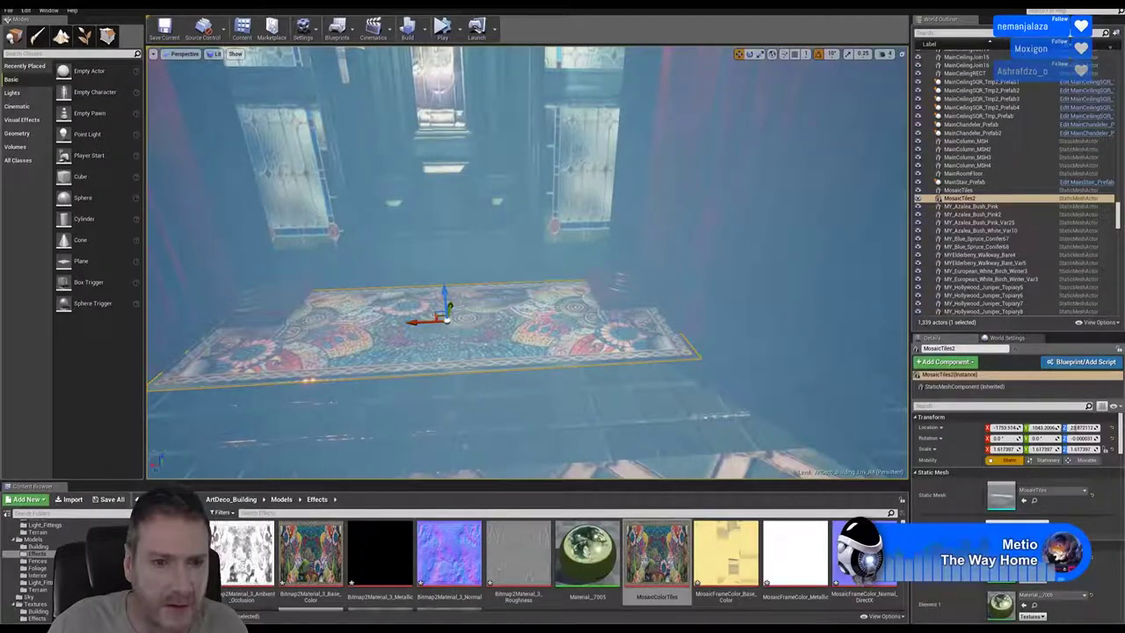
right_click_drag(446, 332, 515, 422)
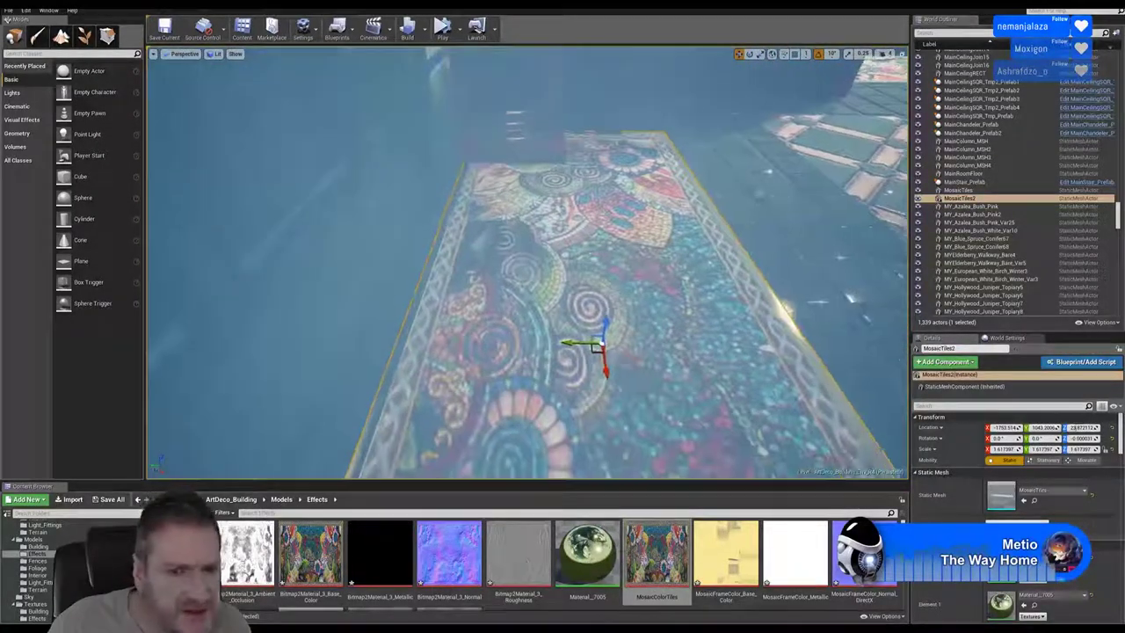
mouse_move(567, 343)
left_mouse_down()
mouse_move(545, 345)
mouse_move(572, 335)
left_mouse_up()
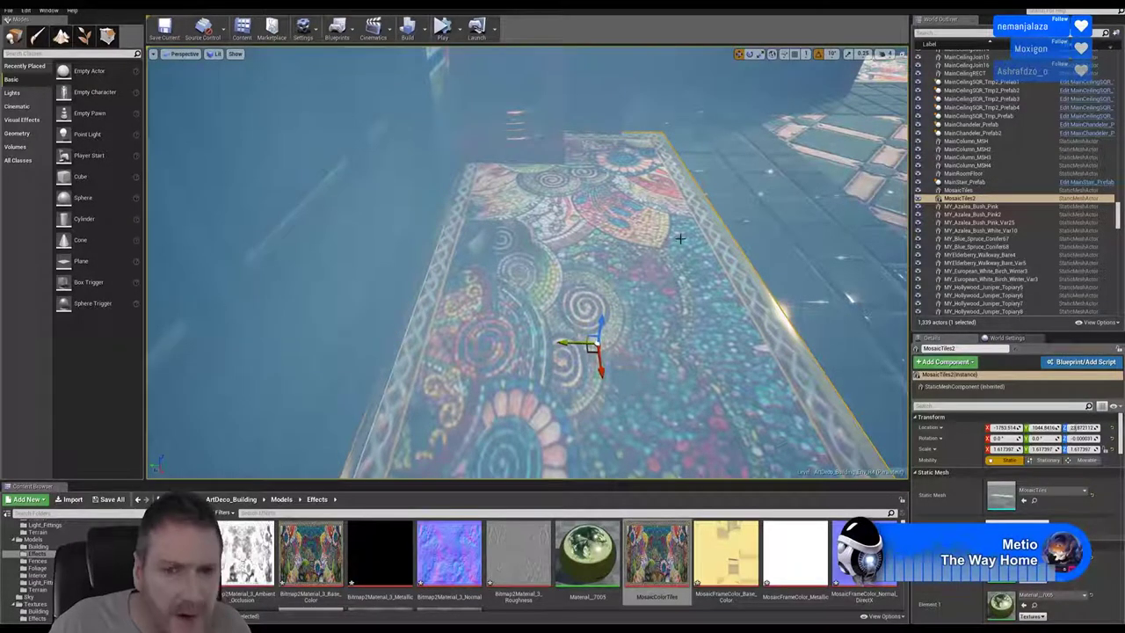
mouse_move(680, 238)
right_mouse_down()
mouse_move(686, 272)
mouse_move(554, 255)
mouse_move(680, 239)
mouse_move(671, 248)
right_mouse_up()
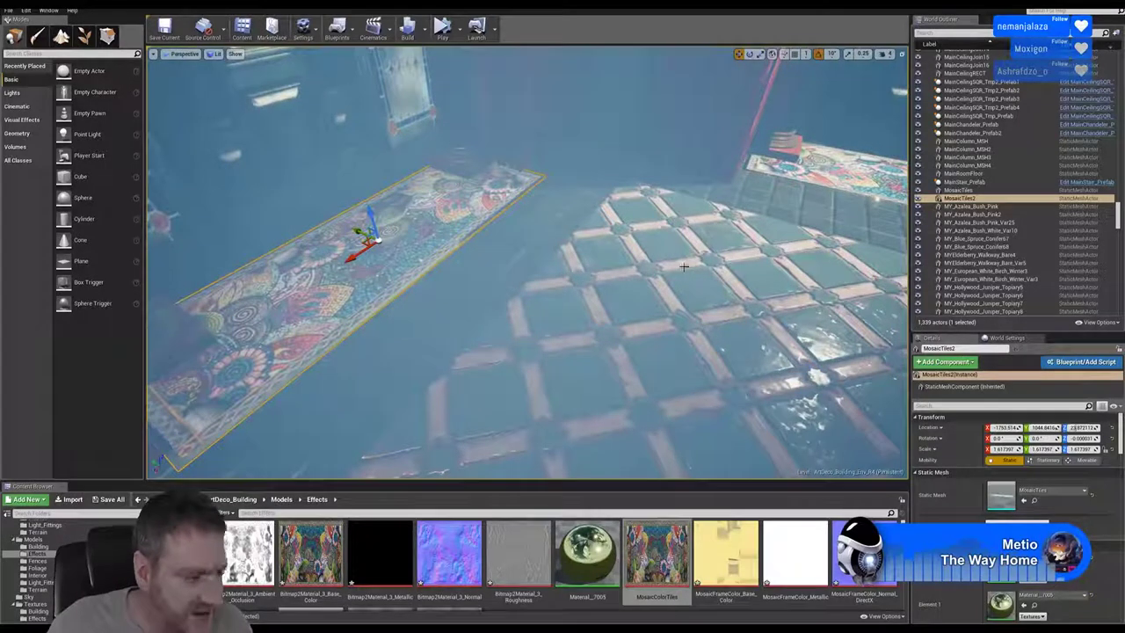
right_click_drag(455, 306, 455, 306)
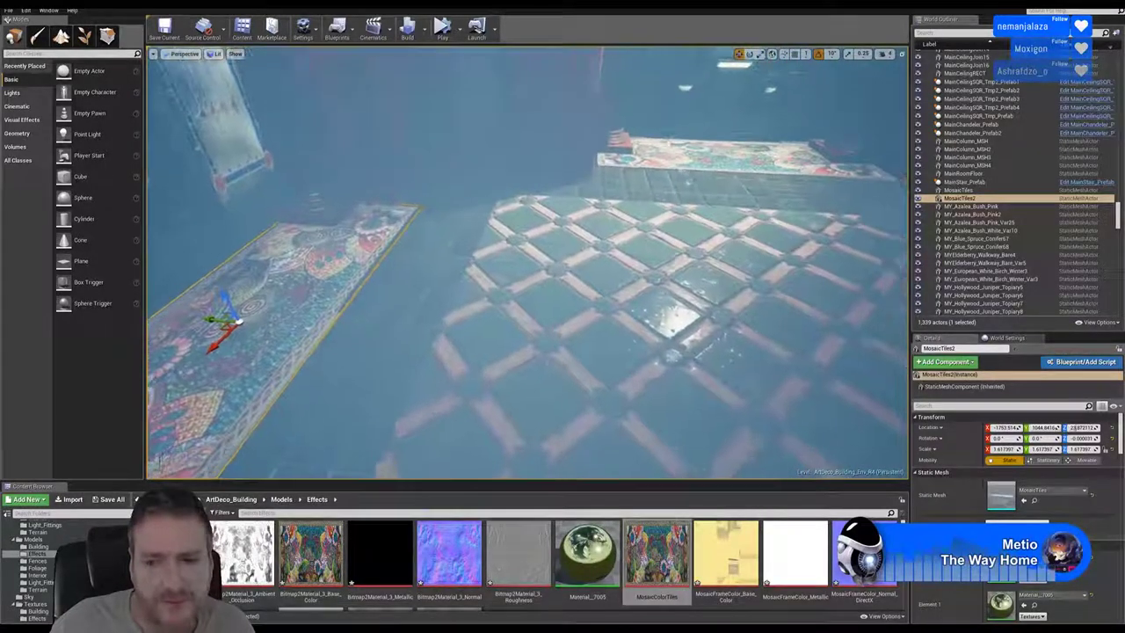
left_click_drag(219, 320, 428, 341)
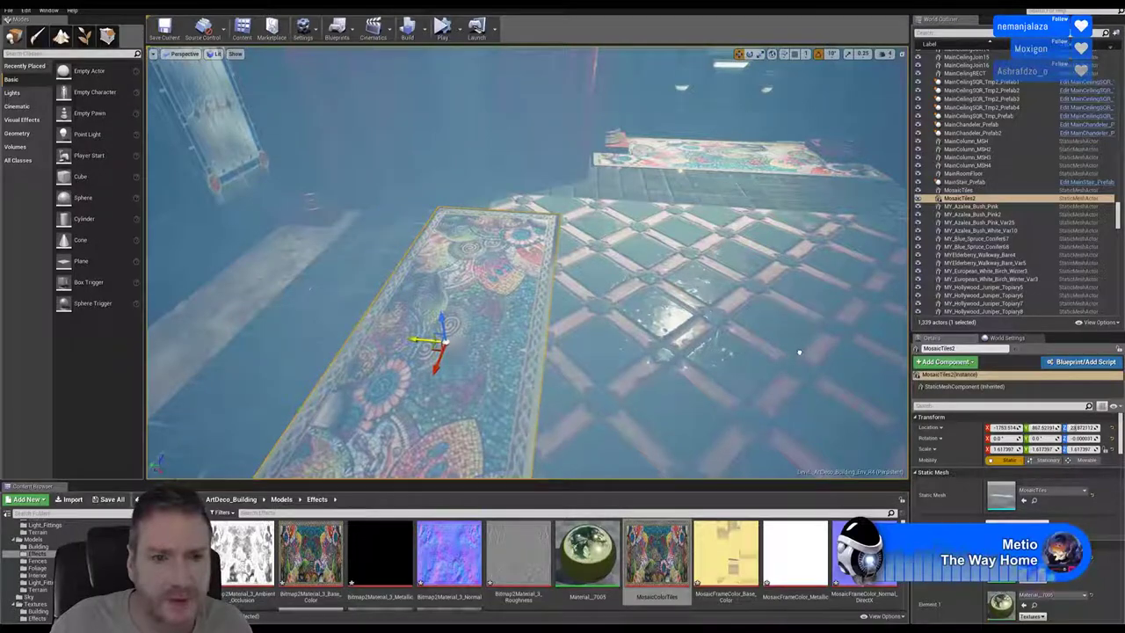
left_click(26, 13)
left_click(43, 31)
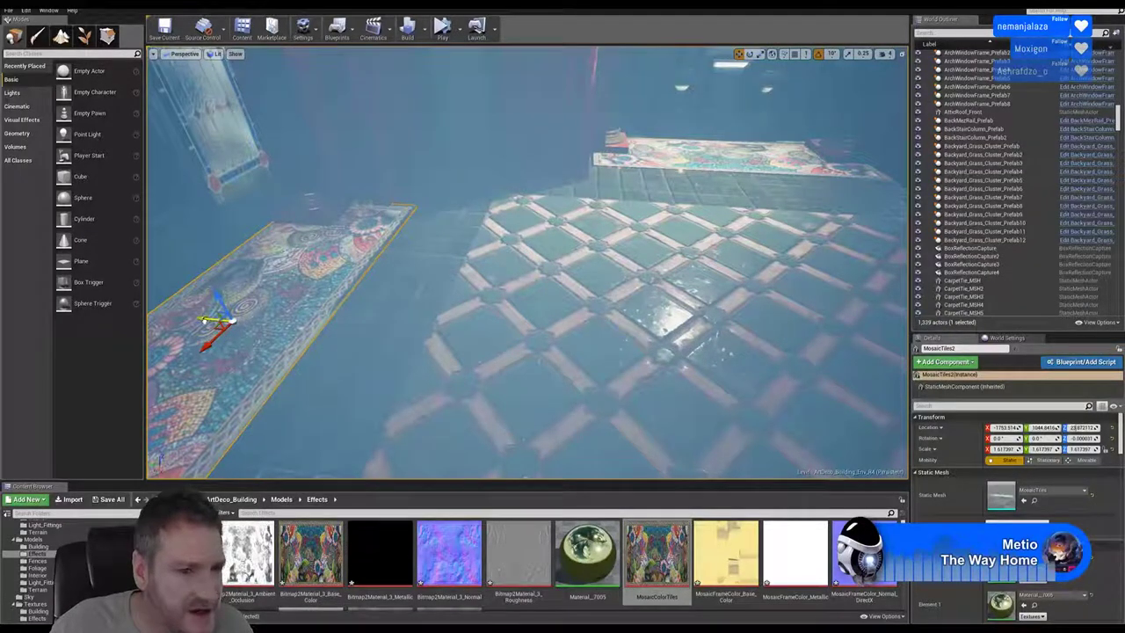
Duplicate the side doorway strip along the Y axis and rotate the copy 180° about the vertical axis.
left_click_drag(211, 321, 619, 345, "alt")
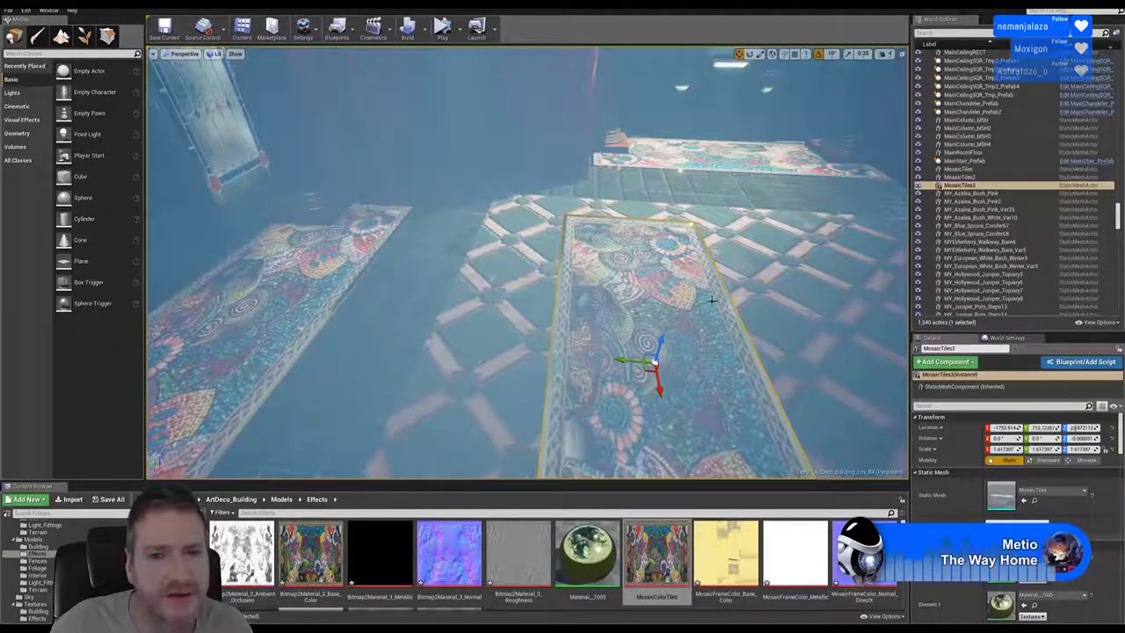
left_click(750, 54)
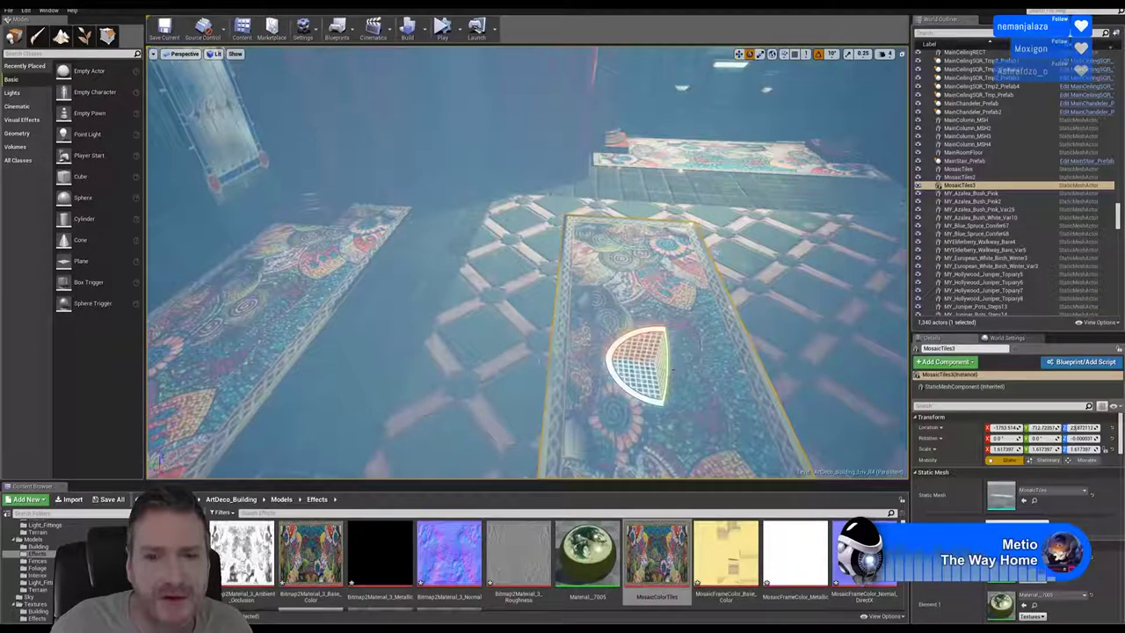
left_click_drag(627, 394, 662, 405)
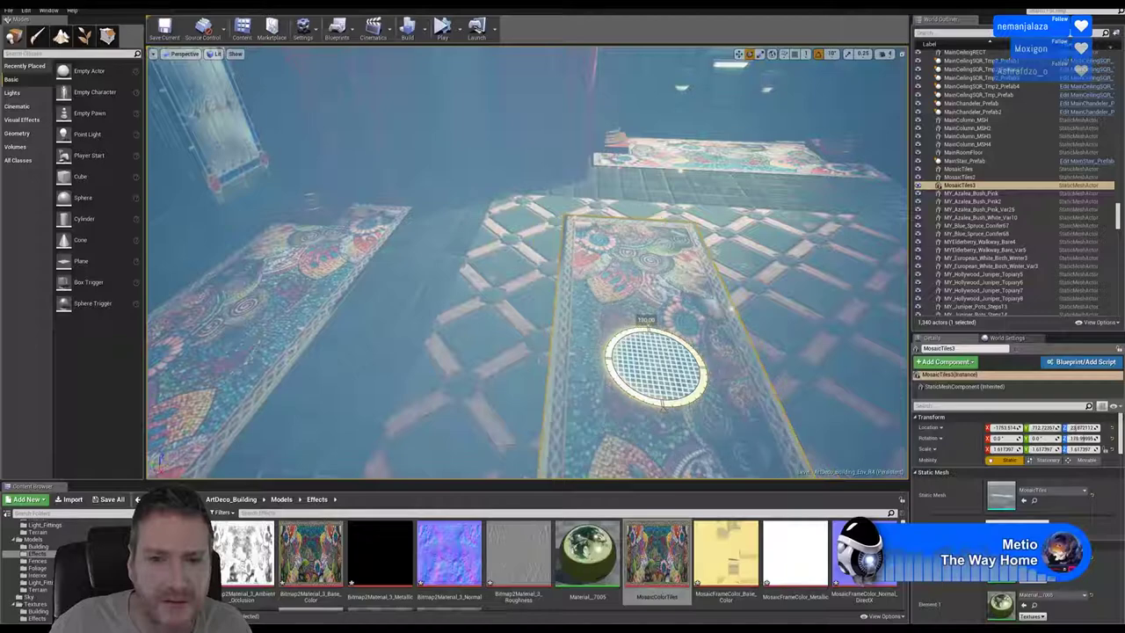
Move the new strip along the Y axis to the doorway on the opposite side of the hall, to about Y -1597.
left_click(740, 54)
right_click_drag(554, 227, 690, 246)
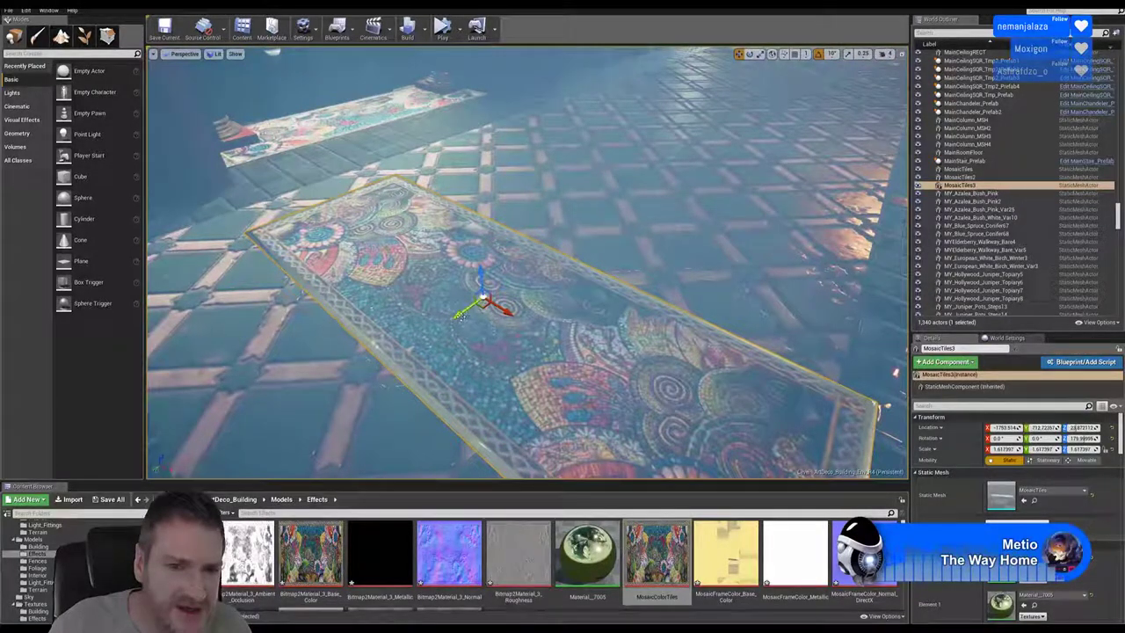
left_click_drag(469, 326, 707, 228)
mouse_move(686, 220)
right_mouse_down()
mouse_move(792, 199)
mouse_move(773, 215)
mouse_move(693, 216)
right_mouse_up()
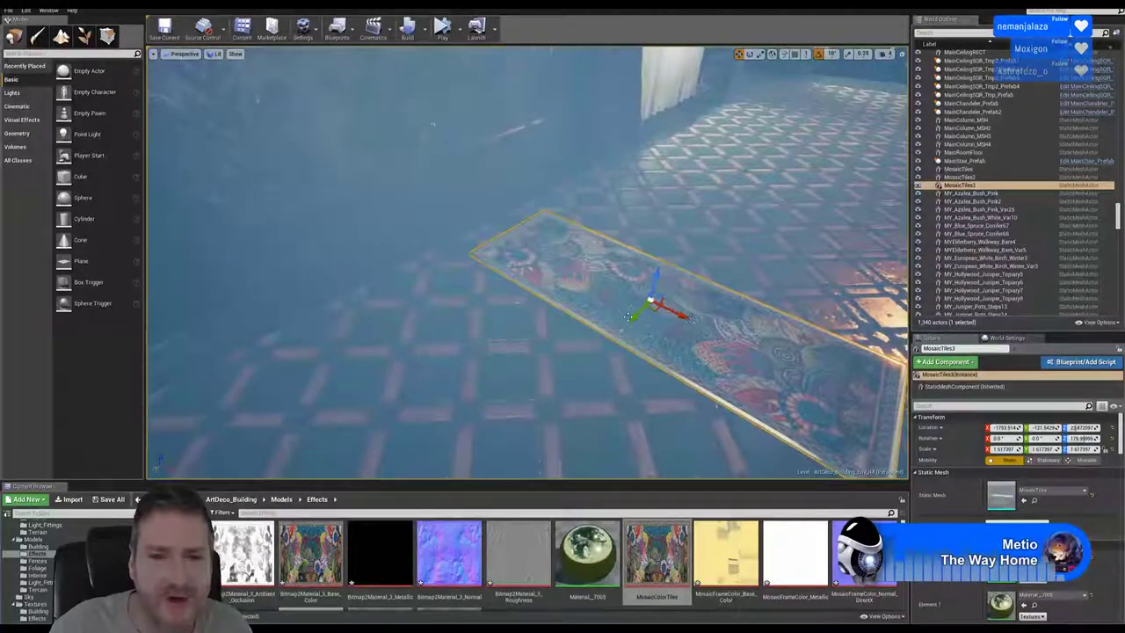
left_click_drag(629, 314, 831, 102)
right_click_drag(724, 199, 884, 202)
key("w")
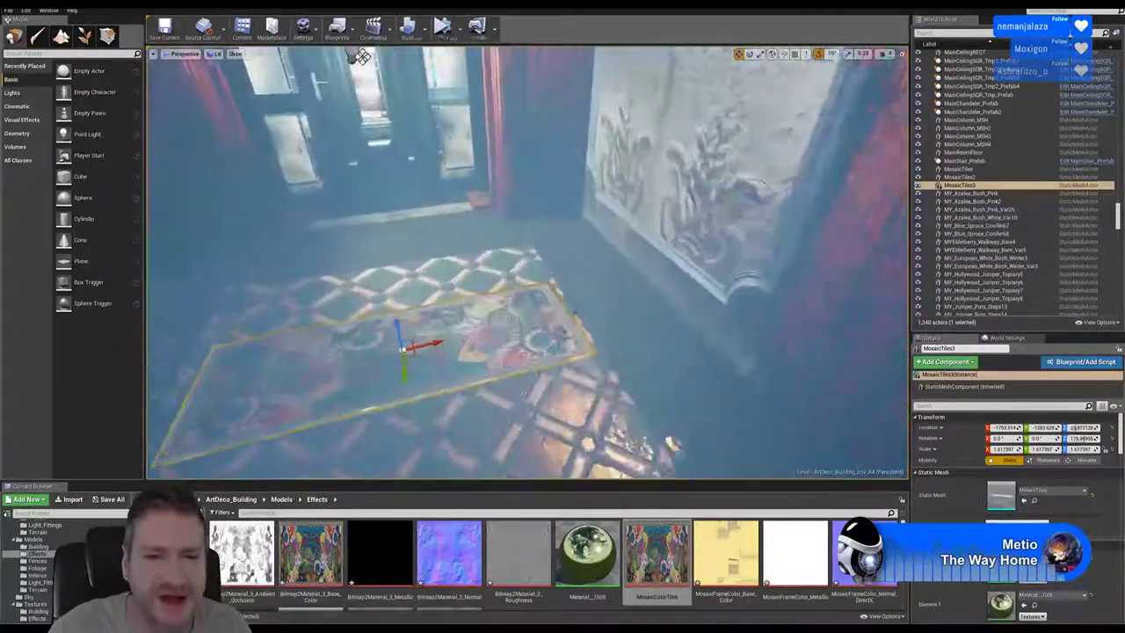
right_click_drag(361, 56, 695, 56)
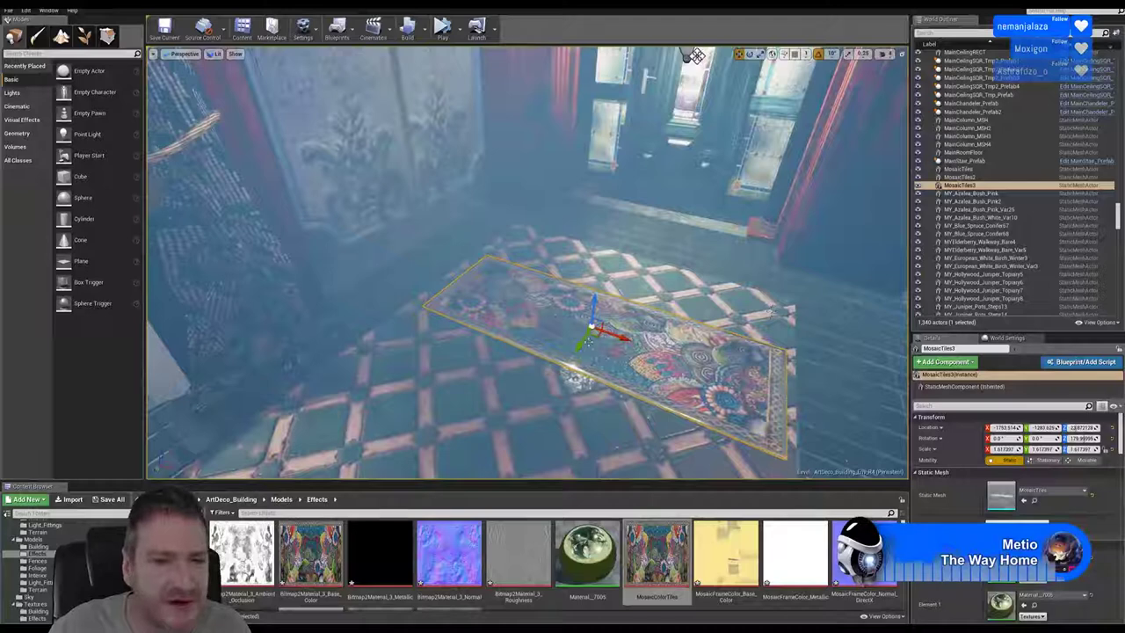
left_click_drag(582, 342, 648, 235)
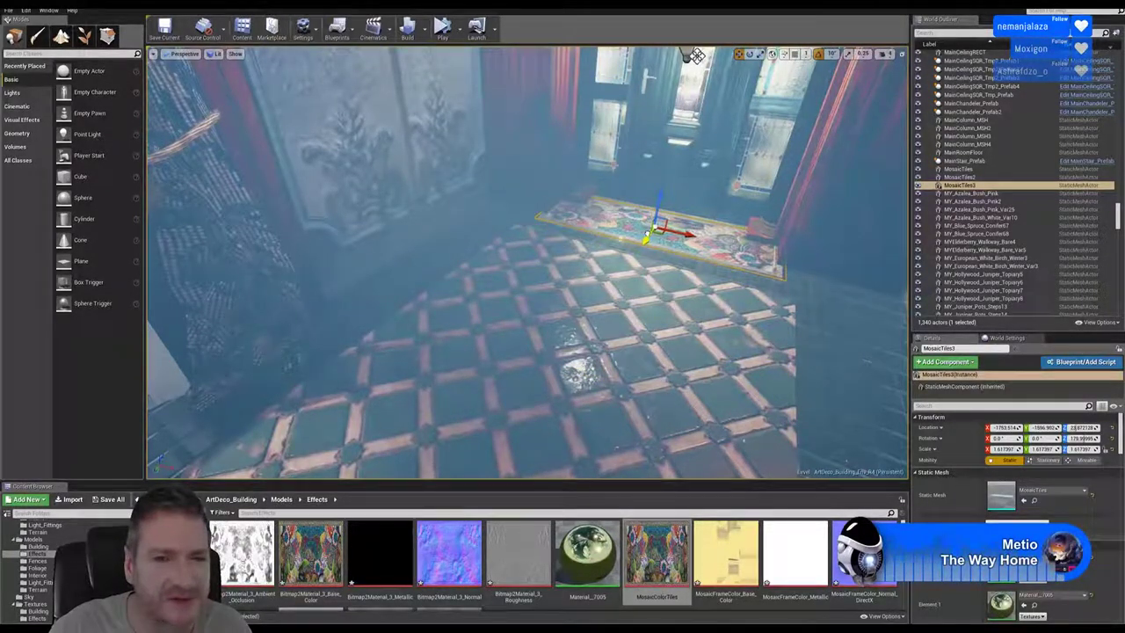
Nudge the opposite doorway's strip closer to the doors, to about Y -1615.
right_click_drag(698, 55, 817, 99)
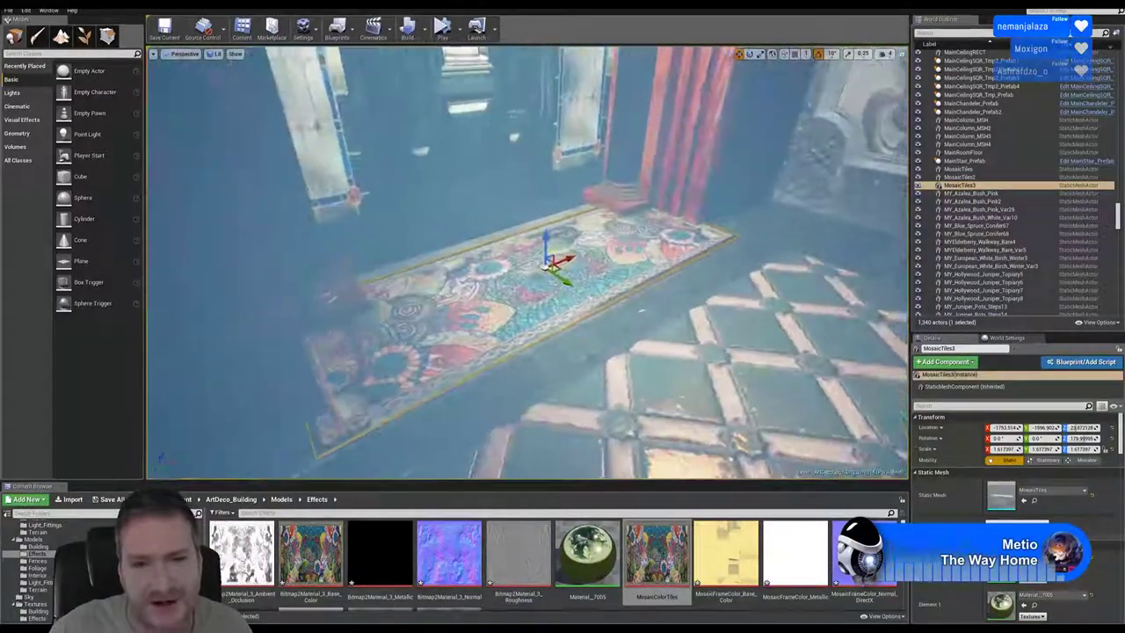
mouse_move(634, 126)
right_mouse_down()
mouse_move(703, 132)
mouse_move(634, 126)
right_mouse_up()
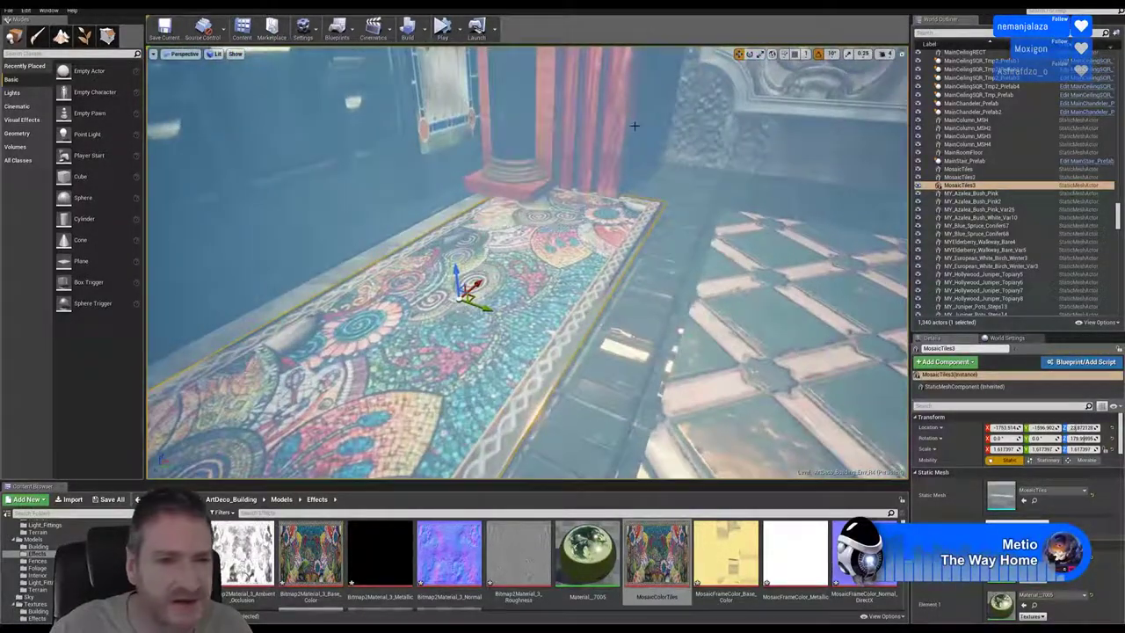
left_click_drag(483, 307, 456, 291)
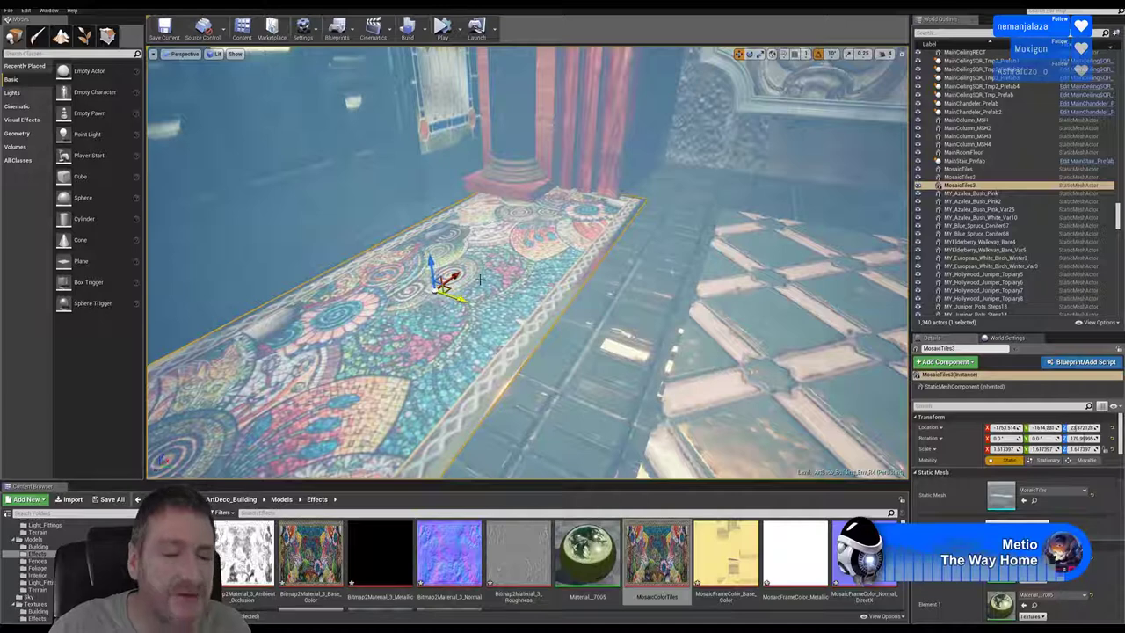
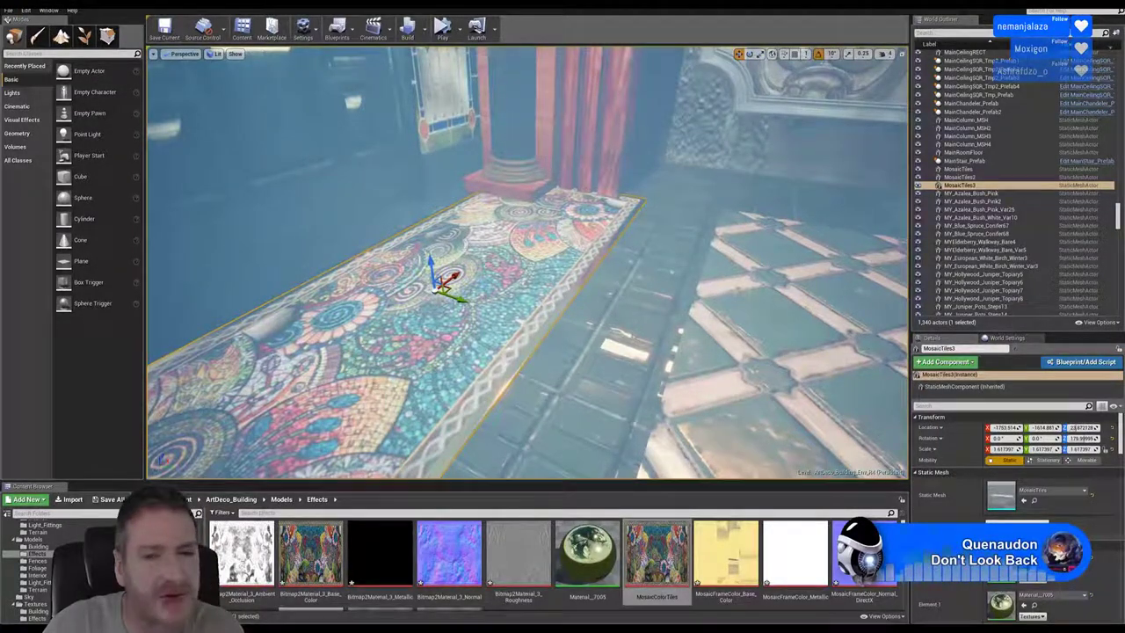
Shift the opposite doorway's strip further toward the doors to about Y -1630 and inspect its edges up close.
mouse_move(528, 264)
right_mouse_down()
mouse_move(549, 294)
mouse_move(506, 288)
mouse_move(521, 268)
right_mouse_up()
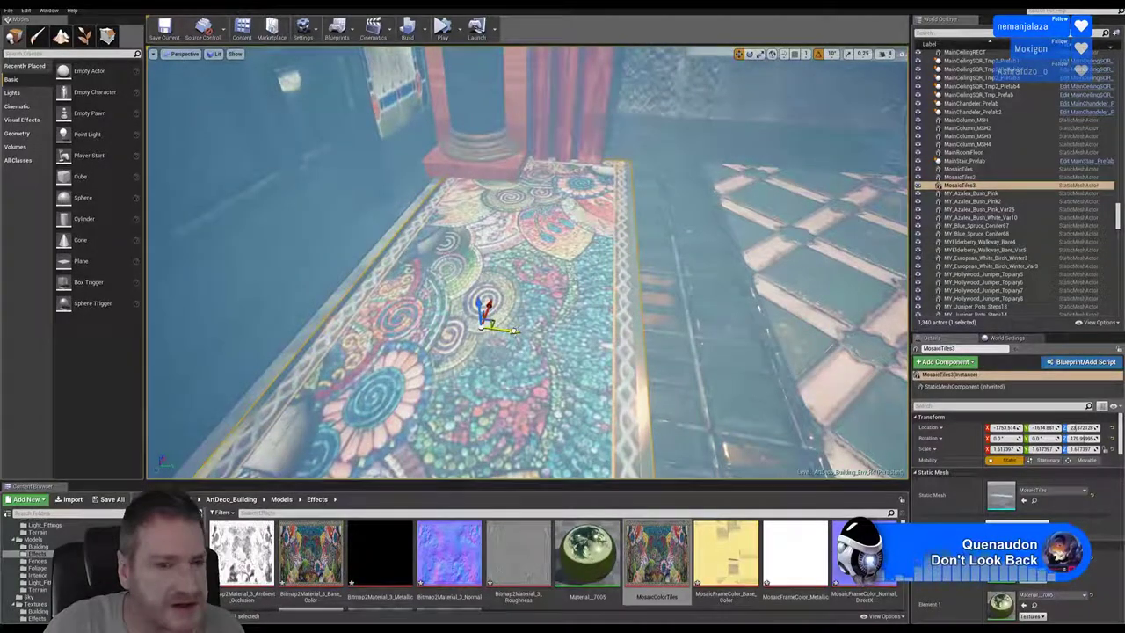
left_click_drag(516, 331, 490, 324)
right_click_drag(589, 263, 556, 343)
right_click_drag(634, 313, 579, 154)
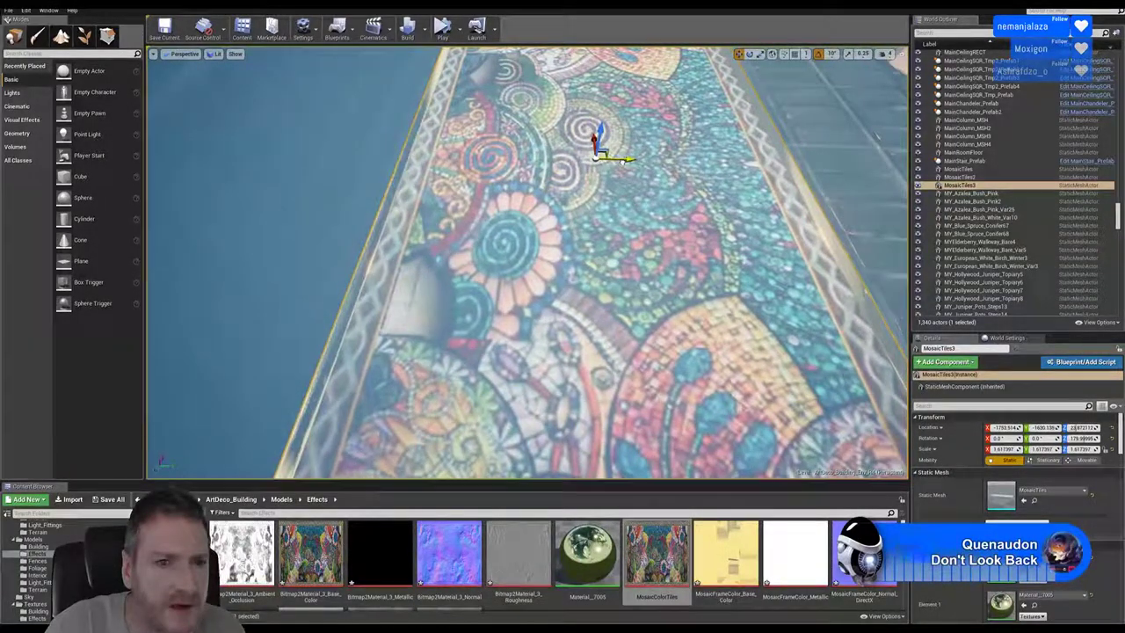
Undo the last move of the opposite doorway's mosaic strip and clear the selection.
right_click_drag(698, 253, 622, 156)
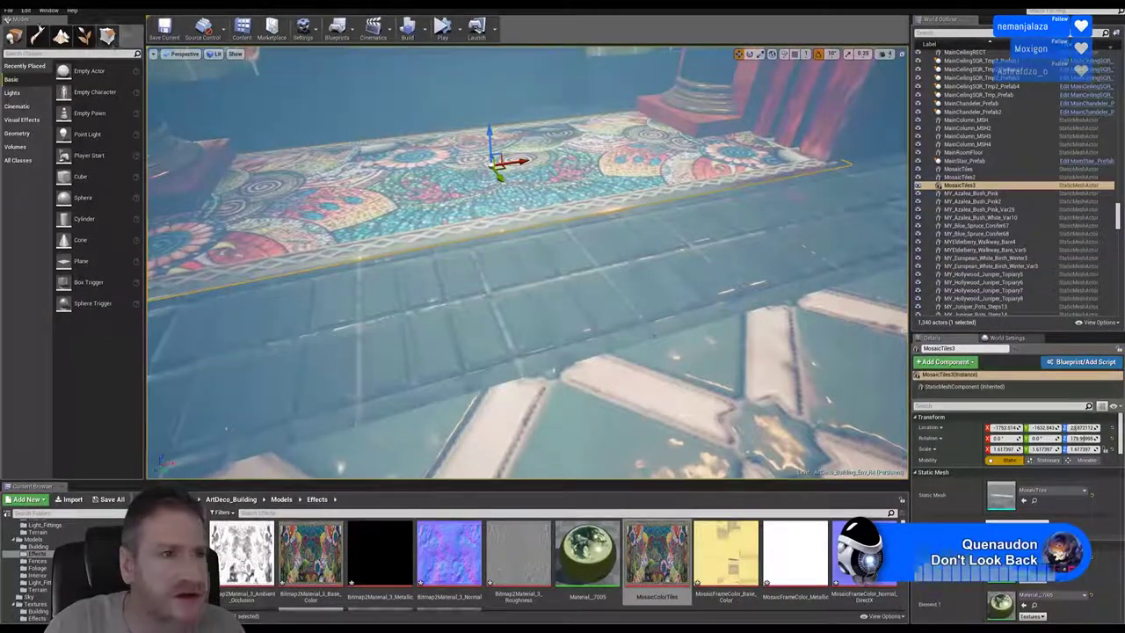
left_click(25, 9)
left_click(52, 32)
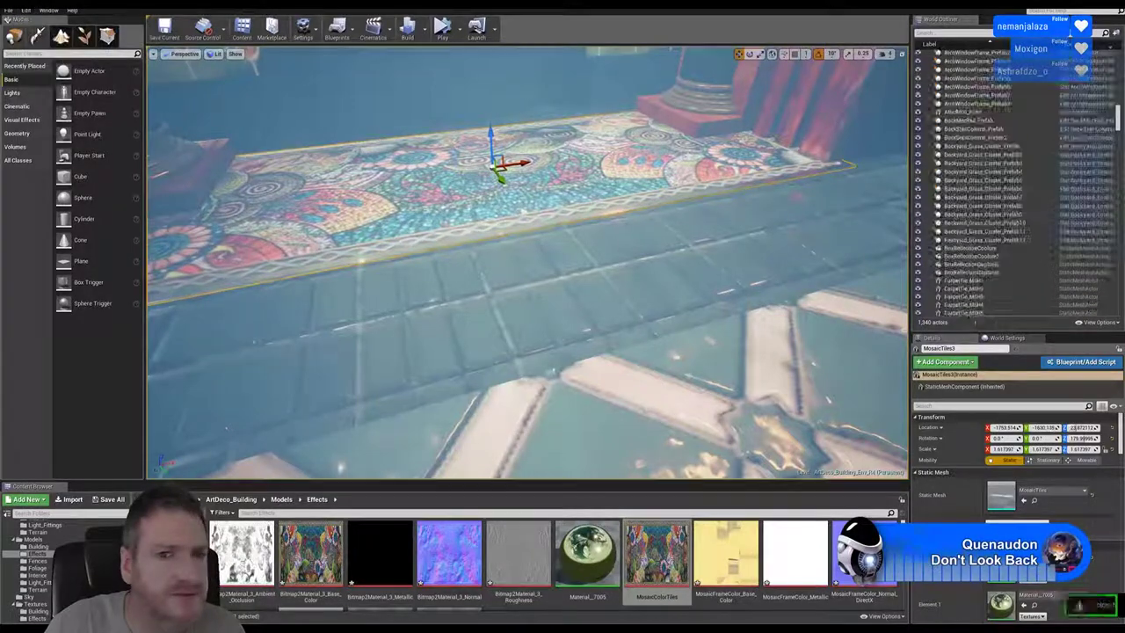
key("Escape")
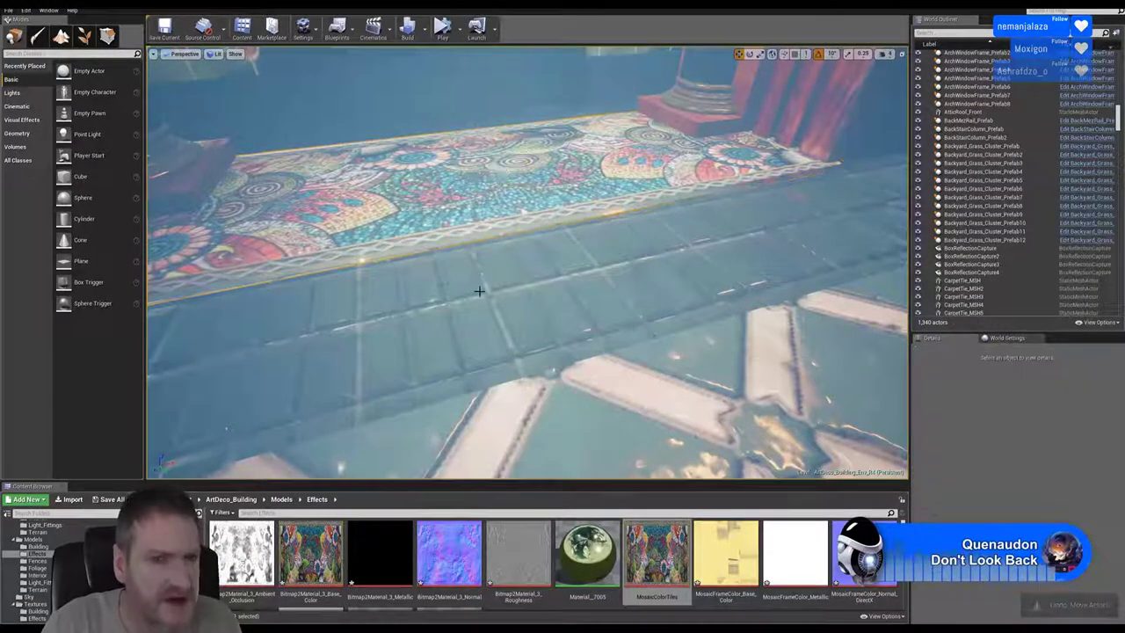
Inspect the opposite doorway's mosaic strip, the surrounding floor tiles and the upper landing's balustrade and chandeliers.
right_click_drag(524, 211, 395, 211)
right_click_drag(521, 54, 545, 340)
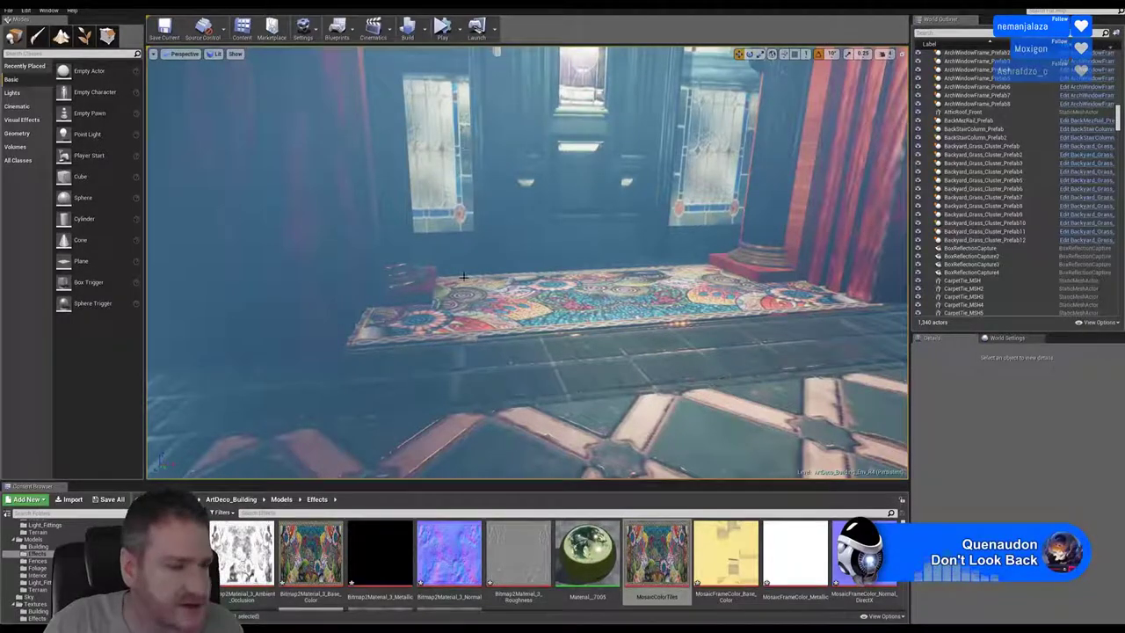
mouse_move(550, 324)
right_mouse_down()
mouse_move(703, 321)
mouse_move(538, 305)
mouse_move(642, 310)
mouse_move(536, 332)
mouse_move(647, 331)
mouse_move(563, 334)
mouse_move(580, 342)
mouse_move(580, 332)
mouse_move(554, 332)
right_mouse_up()
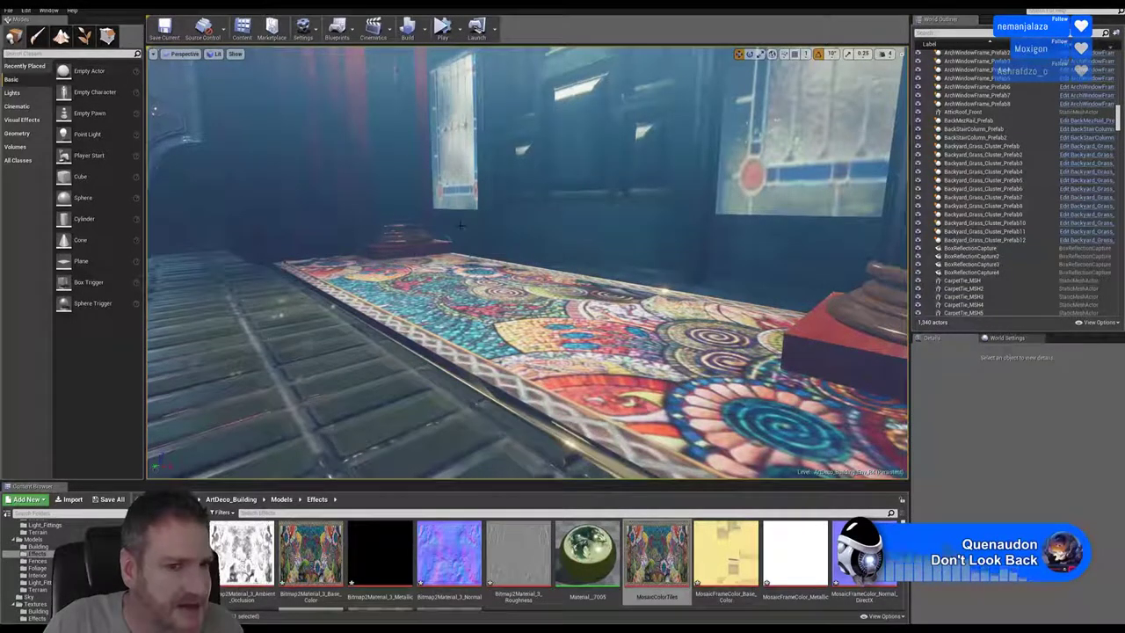
right_click_drag(559, 321, 498, 422)
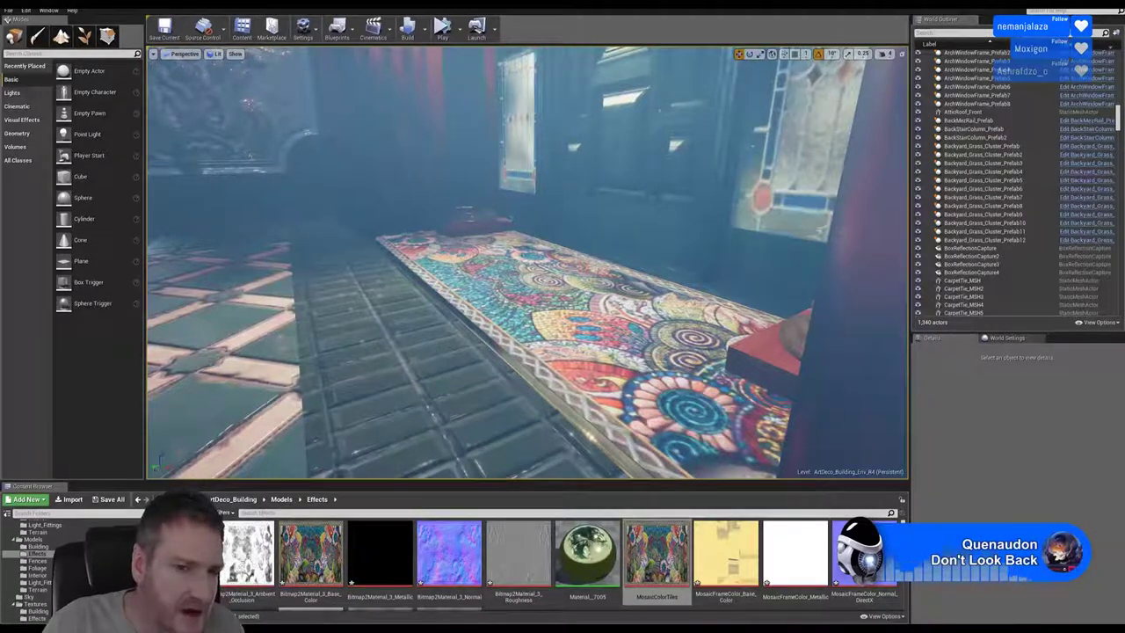
right_click_drag(466, 378, 395, 402)
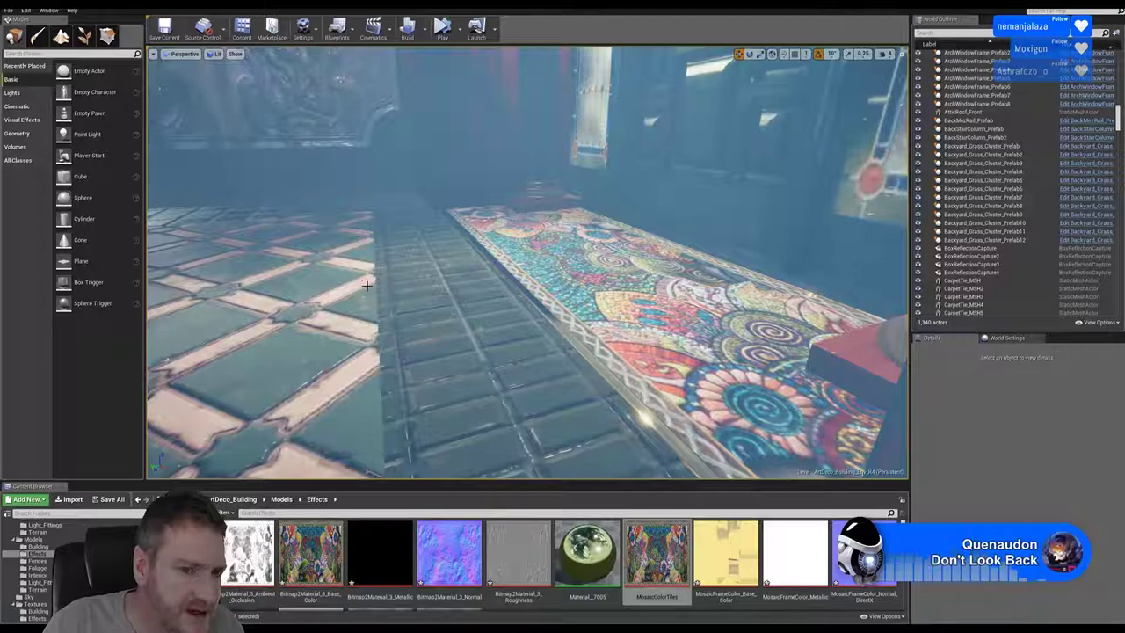
right_click_drag(371, 251, 248, 253)
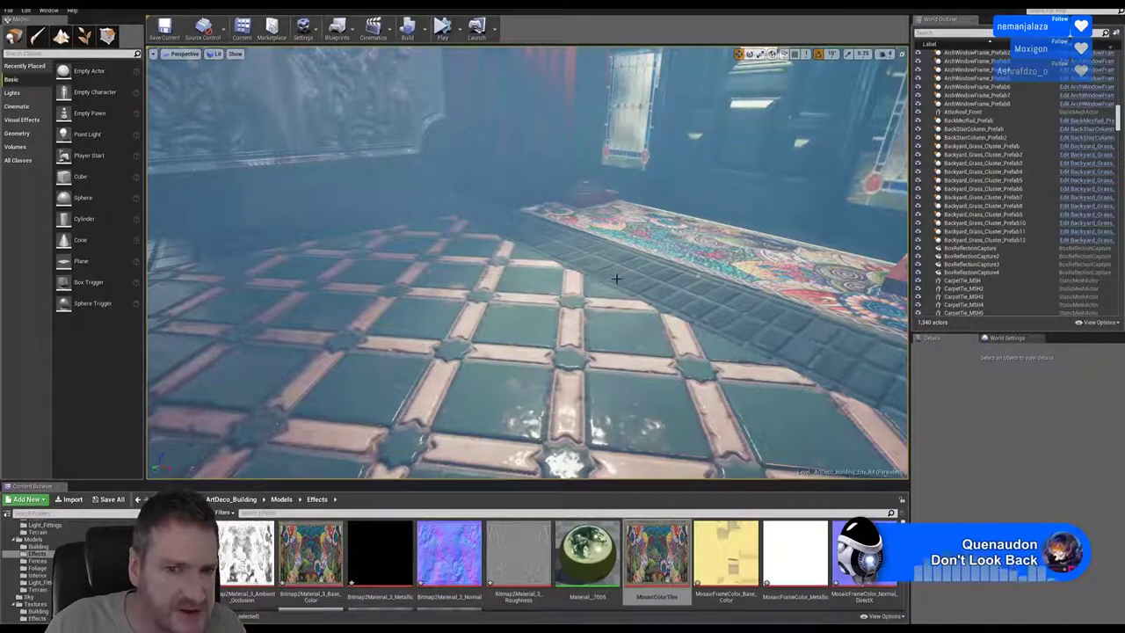
right_click_drag(528, 264, 422, 255)
right_click_drag(282, 263, 580, 355)
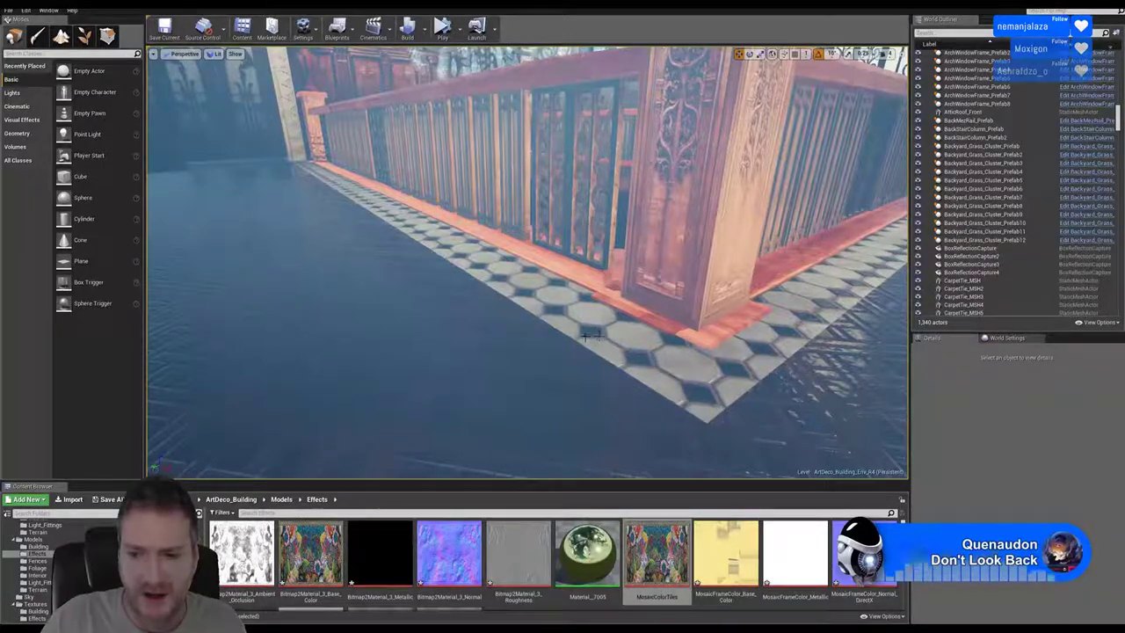
right_click_drag(579, 356, 536, 317)
right_click_drag(528, 355, 524, 329)
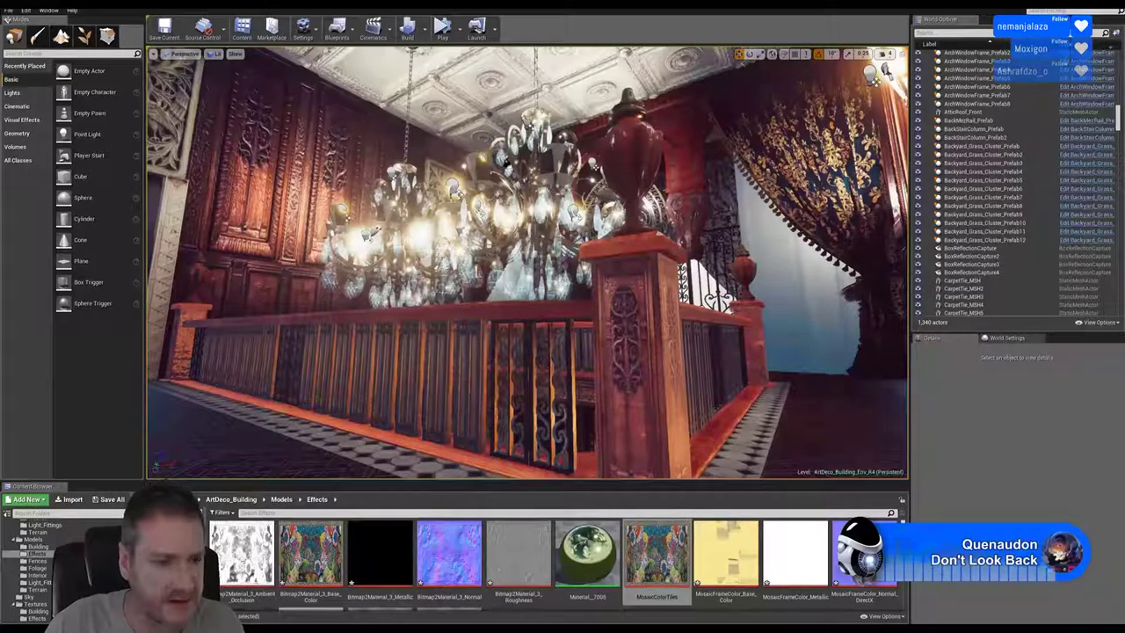
Rename the material Material__7005 as MosaicTiles_Border_MAT.
right_click(587, 552)
left_click(617, 400)
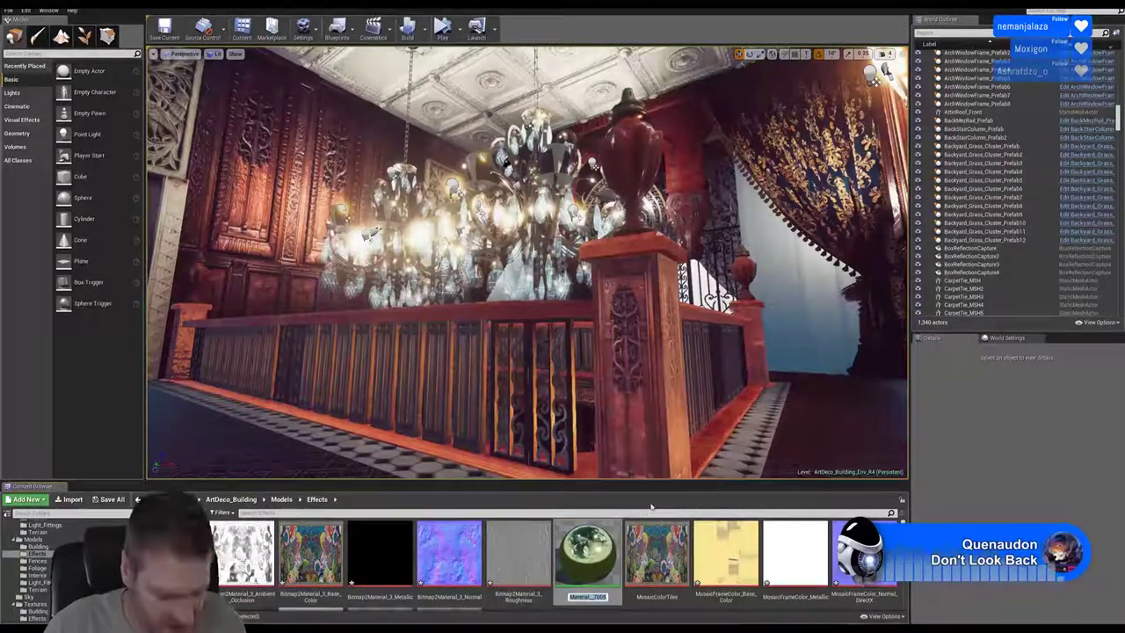
type("Mos")
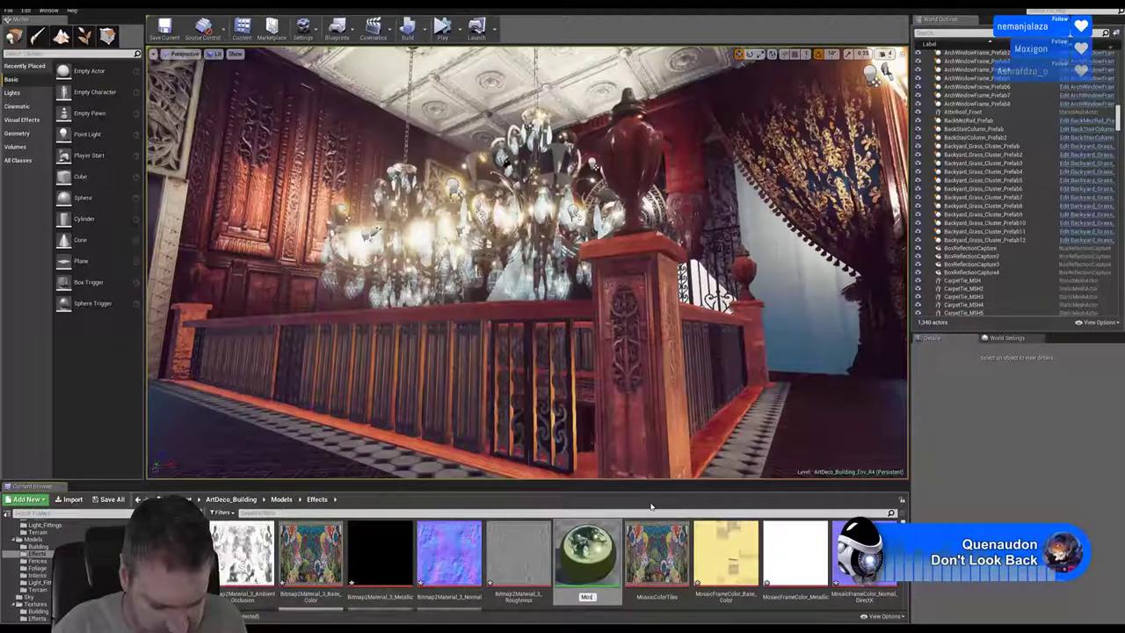
type("aicTil")
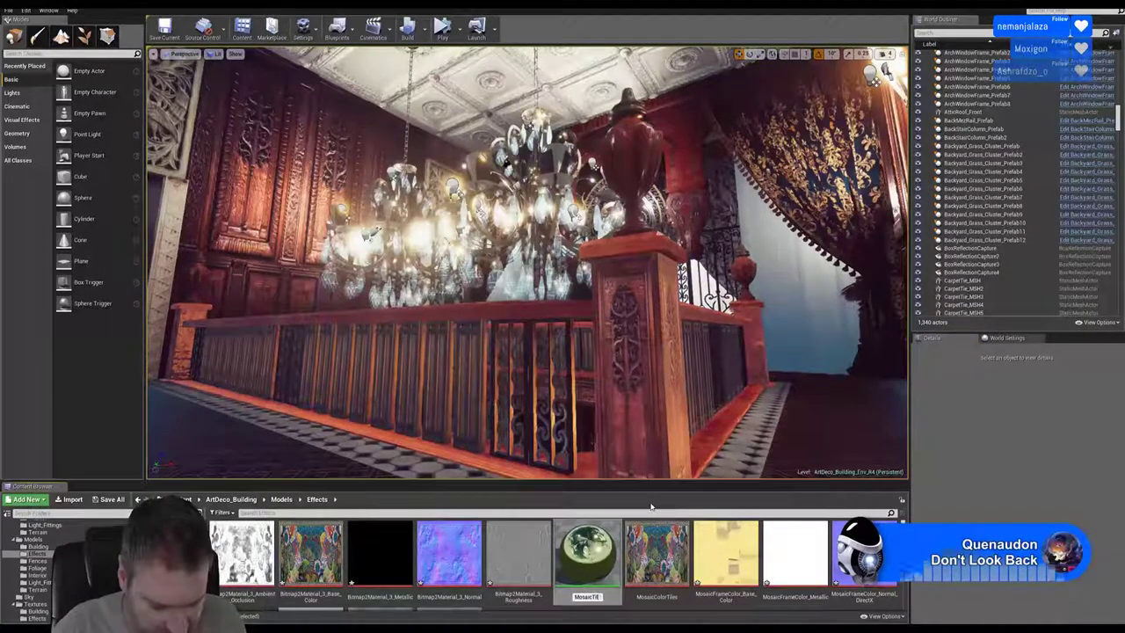
type("es_")
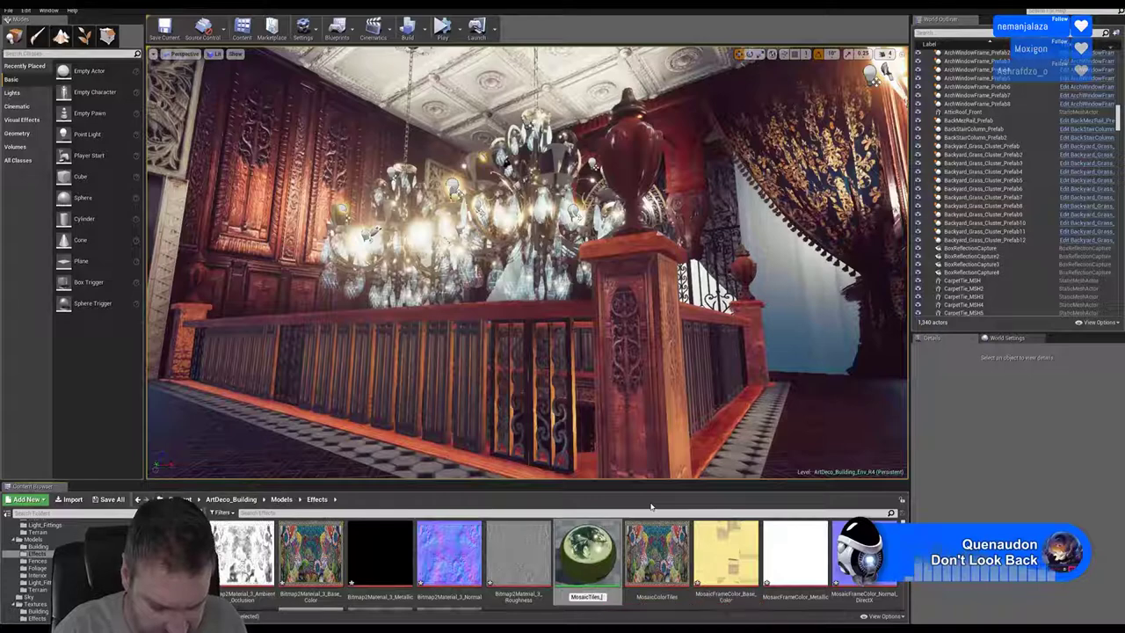
type("Bri")
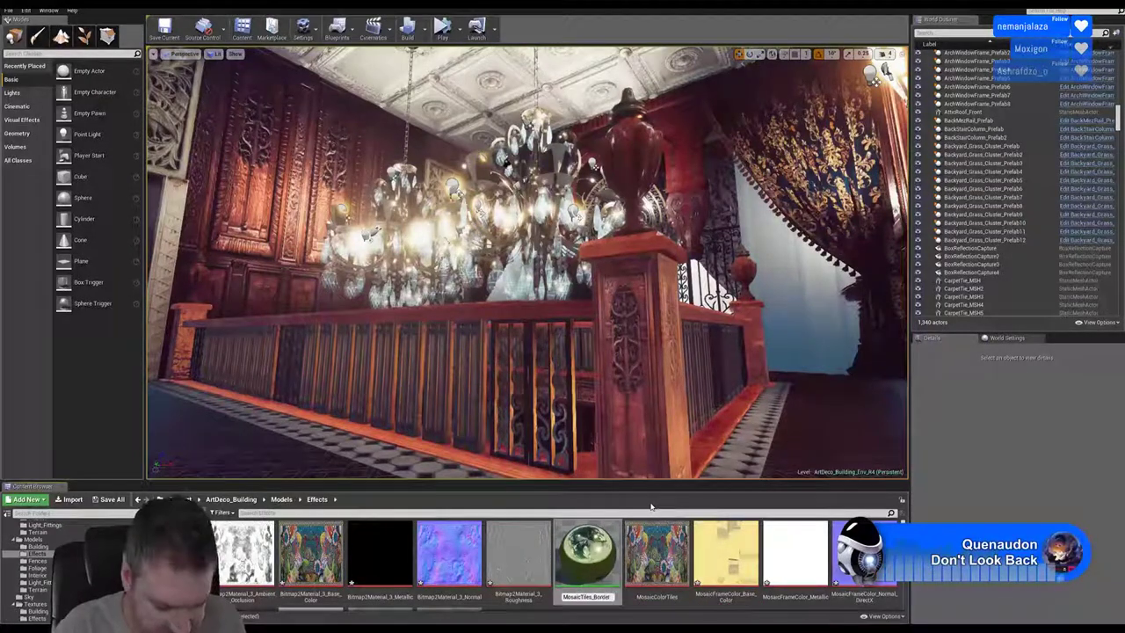
type("der_MAT")
key("Return")
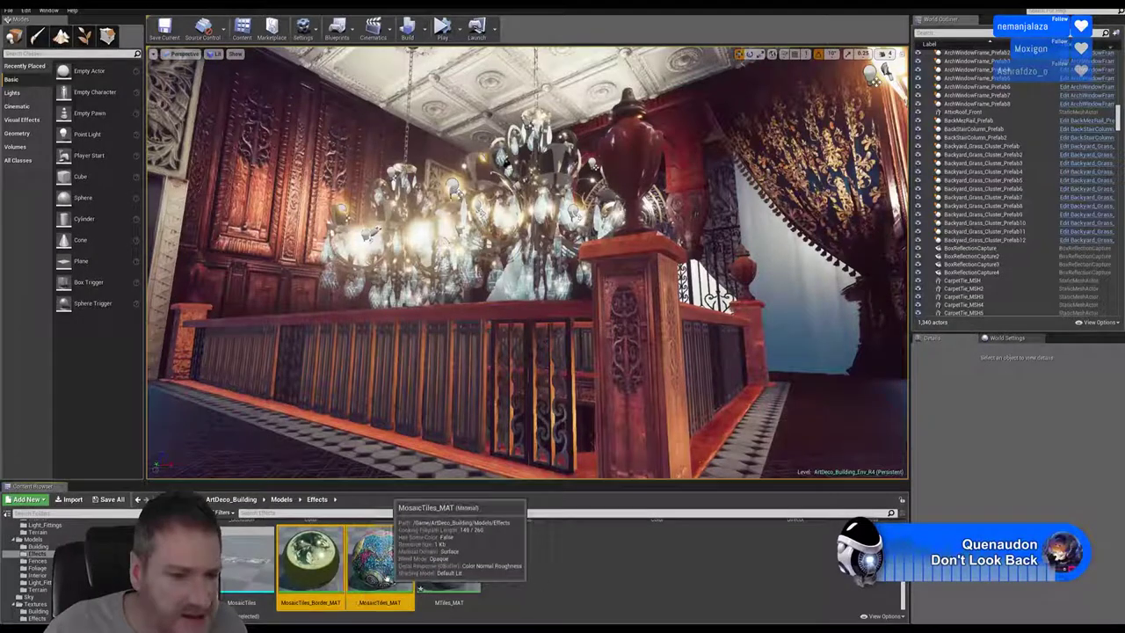
Move the materials MosaicTiles_Border_MAT and MosaicTiles_MAT from Models > Effects into the Materials > Effects folder.
left_click(380, 563, "ctrl")
scroll(35, 567, "up", 3)
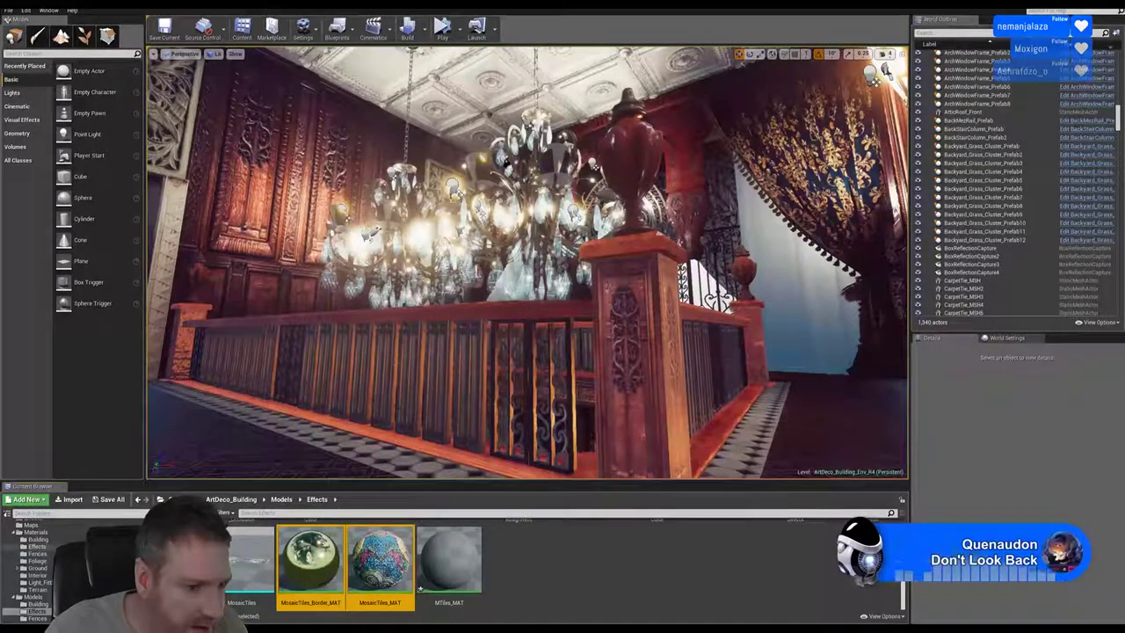
left_click(51, 546)
left_click(68, 565)
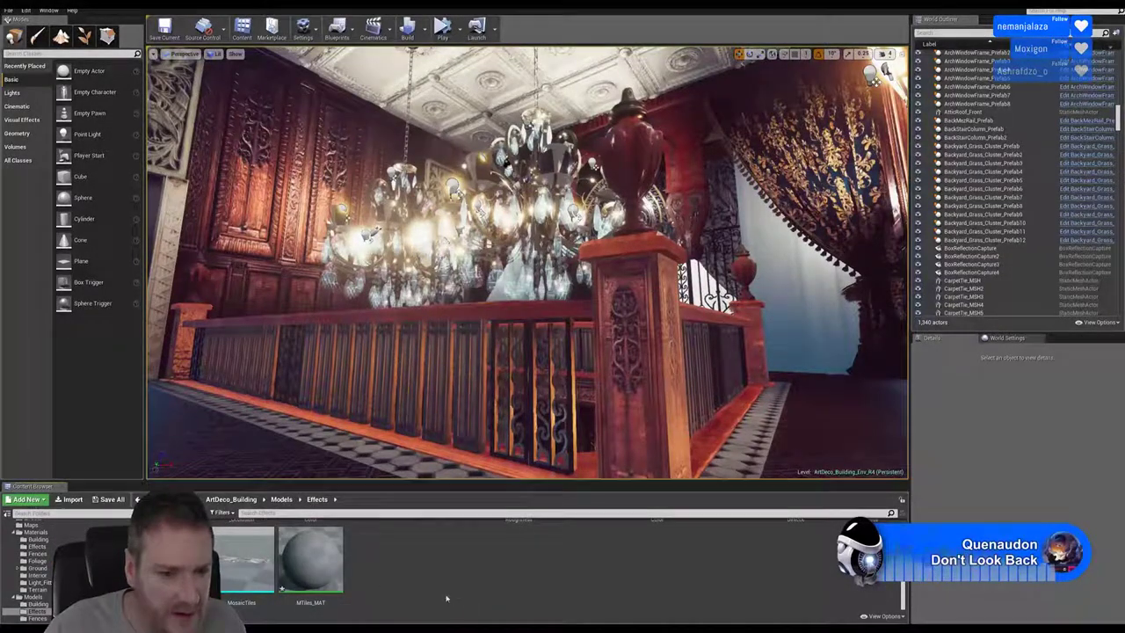
Delete the MTiles_MAT material from the Models > Effects folder.
right_click(321, 574)
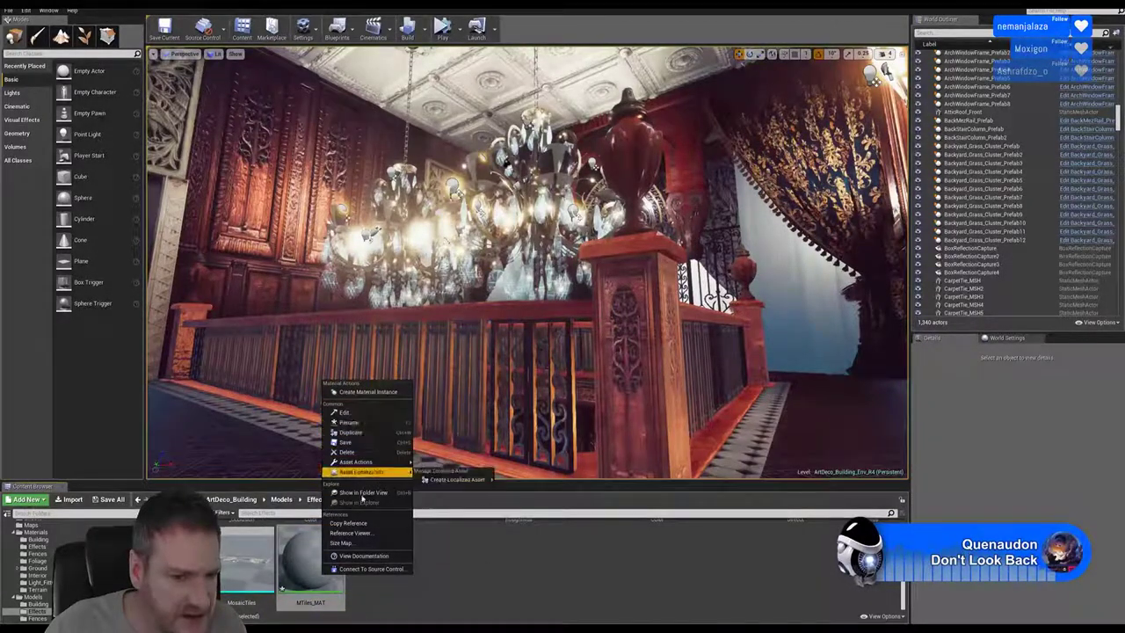
left_click(348, 452)
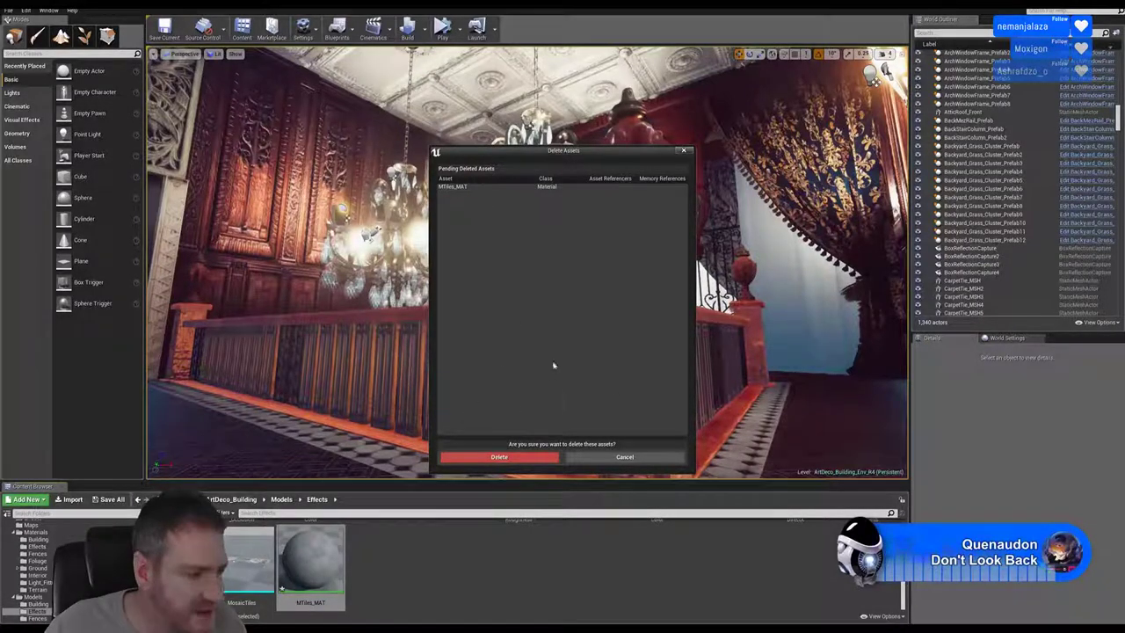
left_click(493, 456)
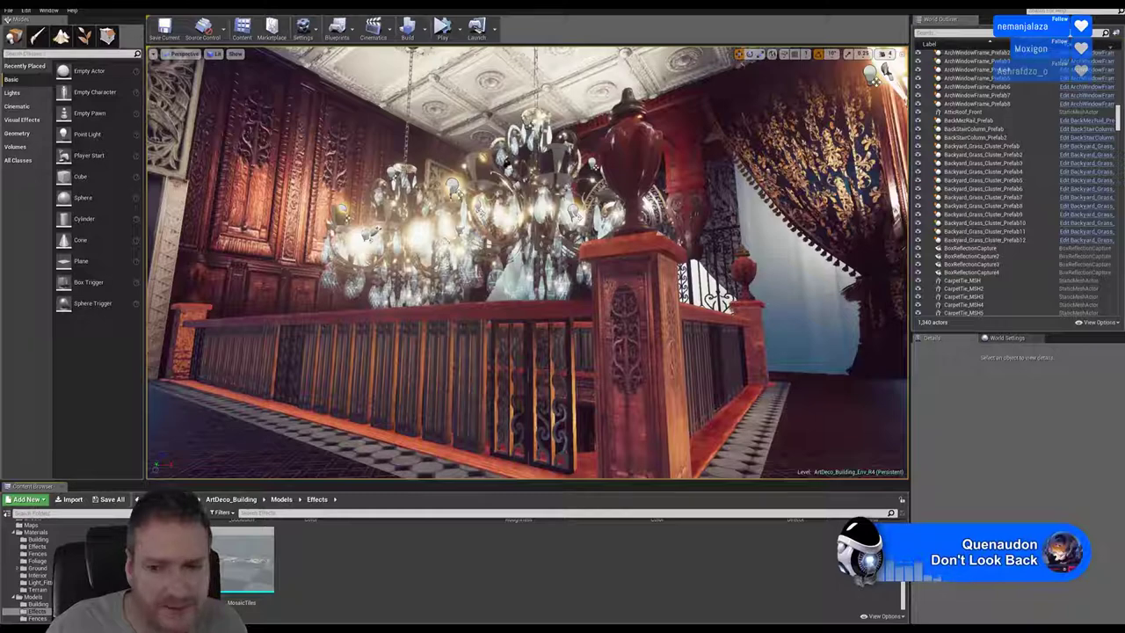
Delete the texture Bitmap2Material_3_Base_Color from the Models > Effects folder.
scroll(427, 580, "up", 3)
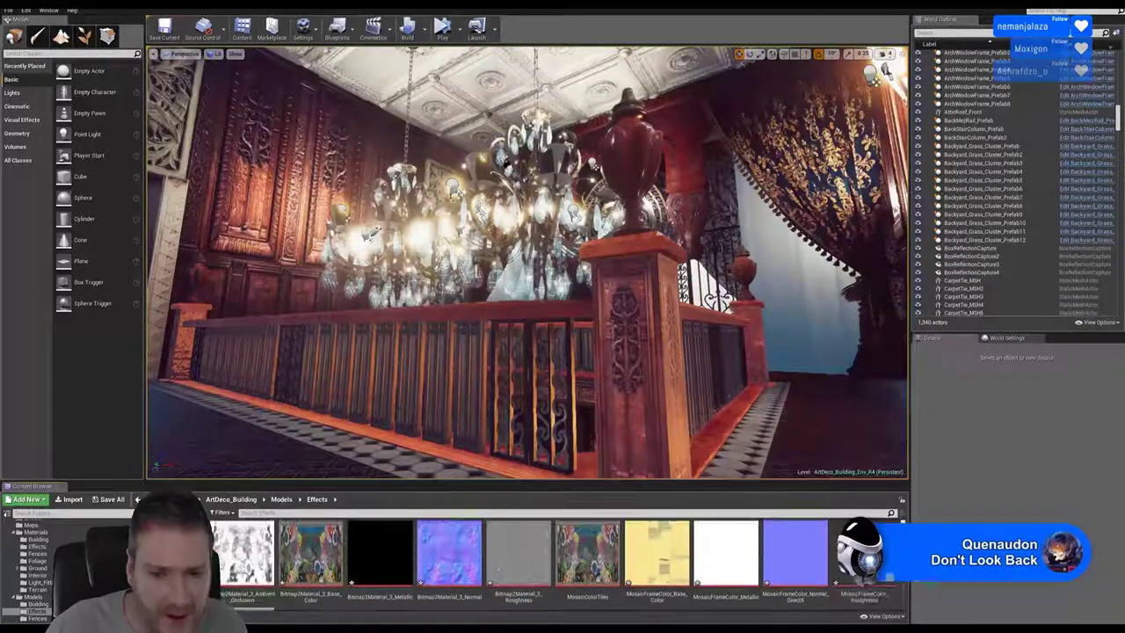
left_click(254, 567)
left_click(318, 571, "ctrl")
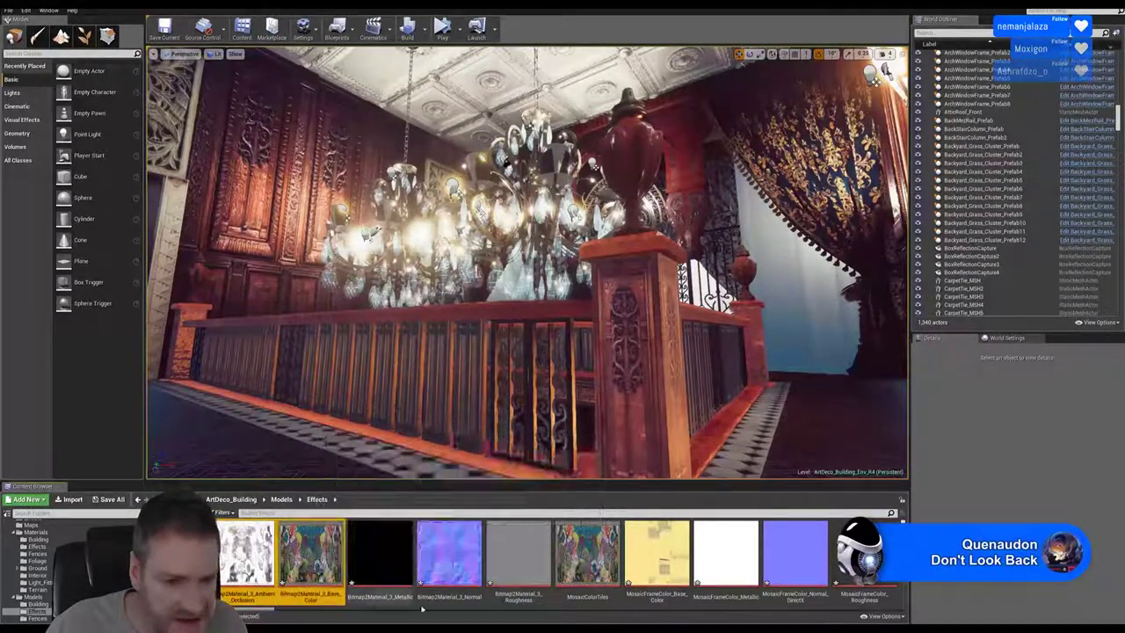
left_click(314, 559)
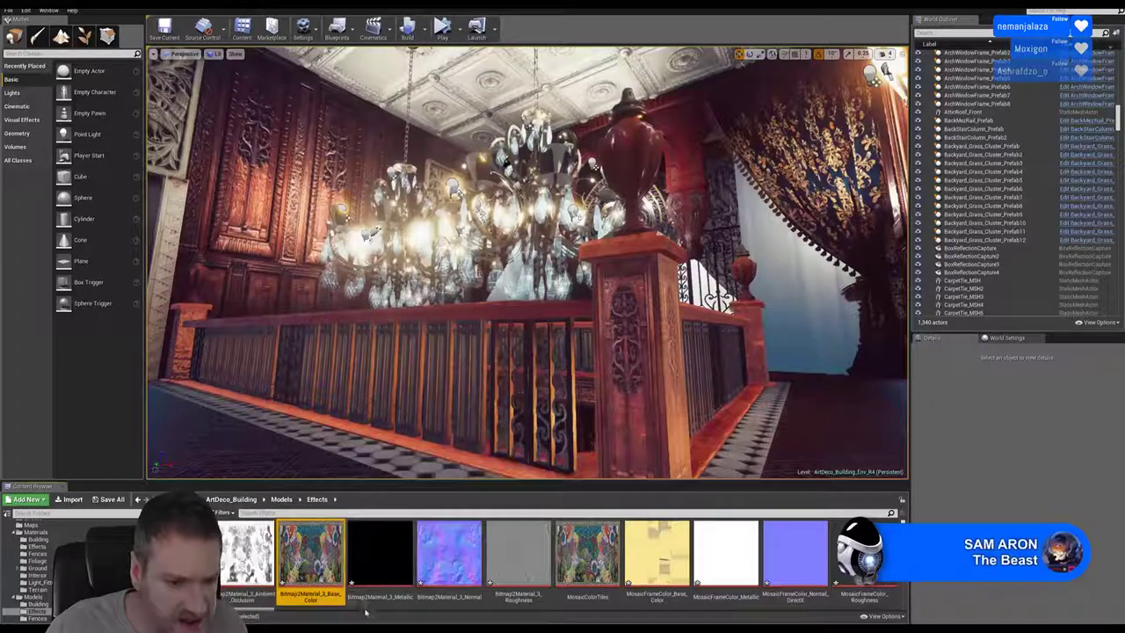
right_click(315, 559)
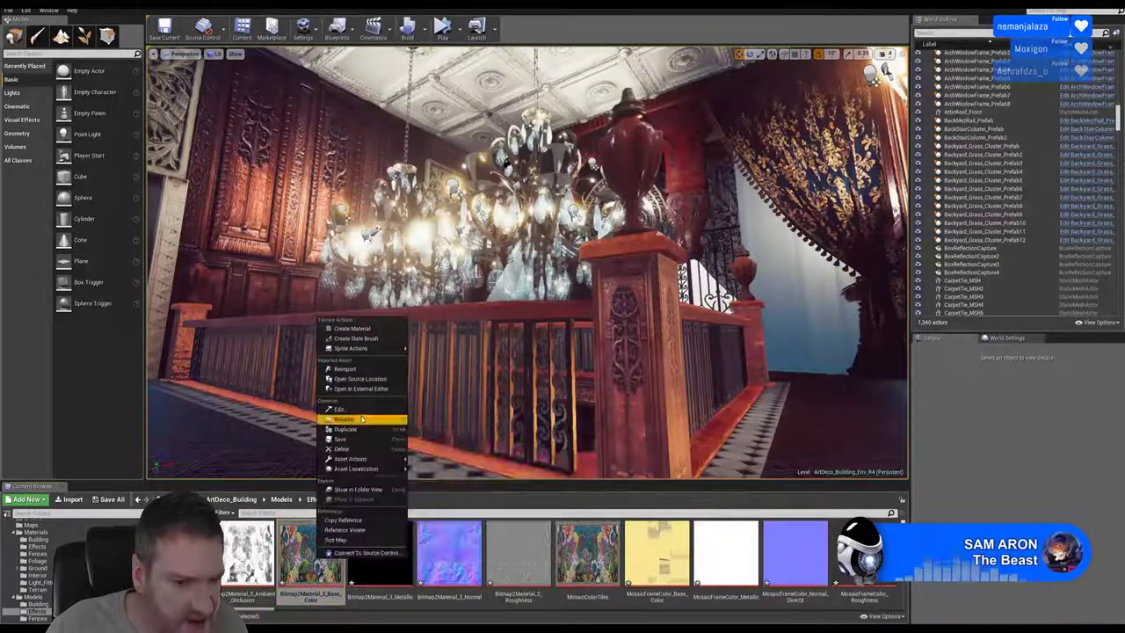
left_click(345, 449)
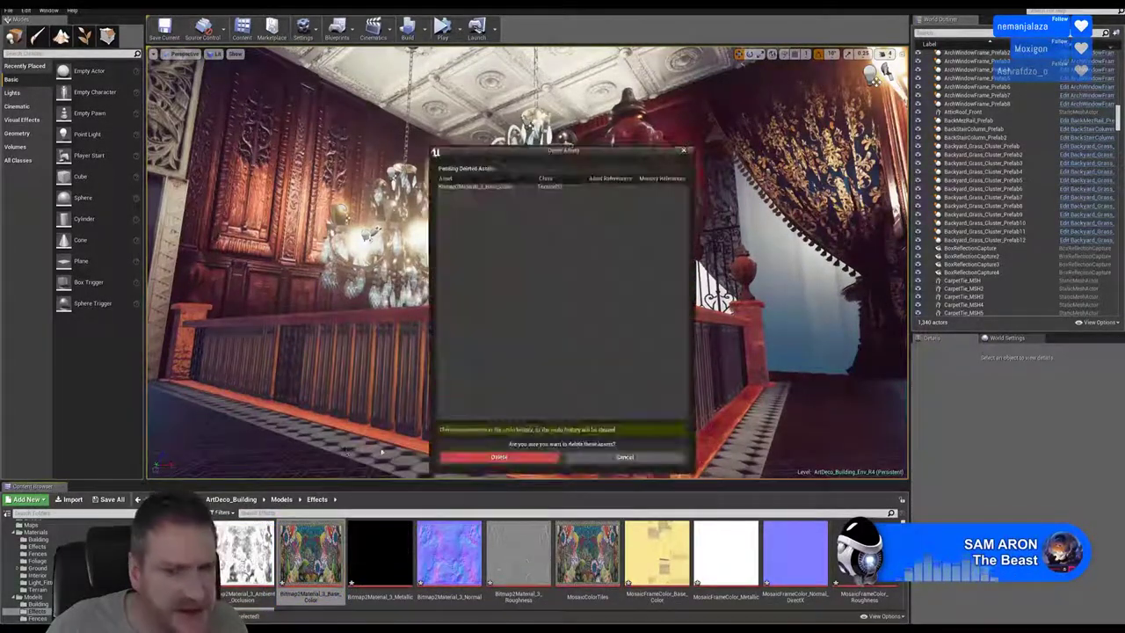
left_click(498, 458)
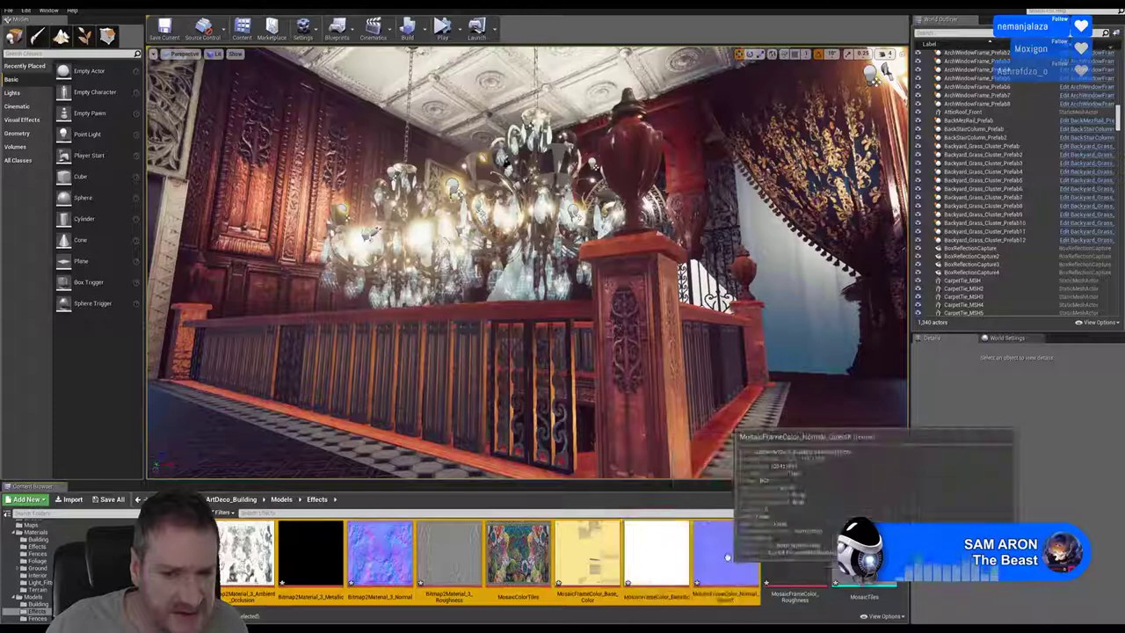
Move all remaining textures, from Bitmap2Material_3_Ambient_Occlusion through MosaicFrameColor_Roughness, into the Textures > Effects folder.
left_click(796, 554, "shift")
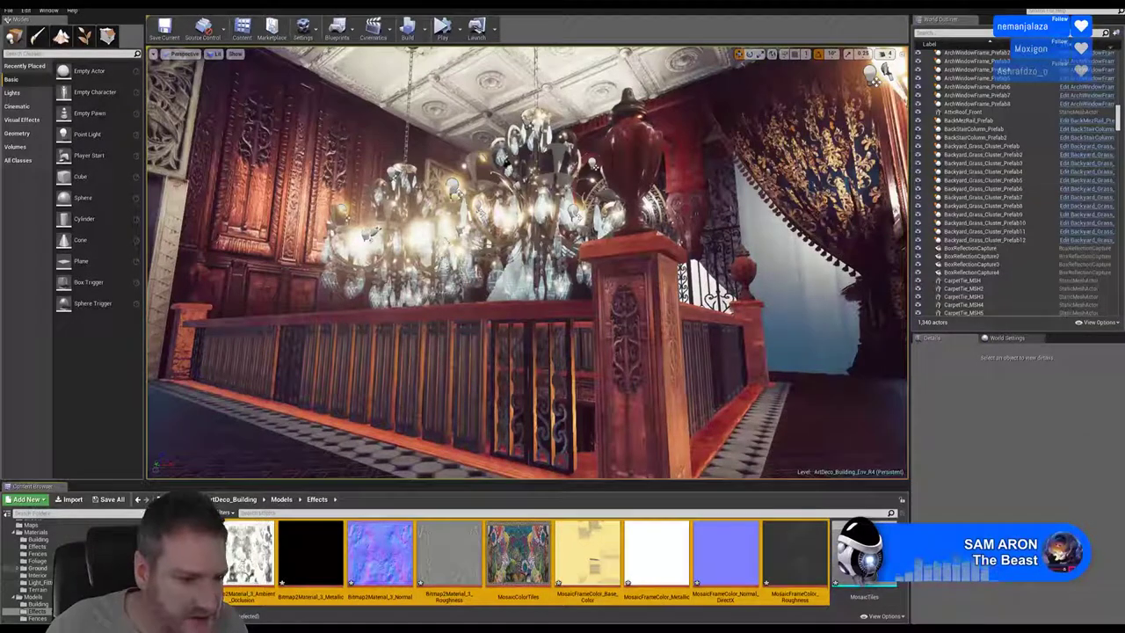
scroll(31, 576, "down", 5)
left_click_drag(251, 564, 208, 565)
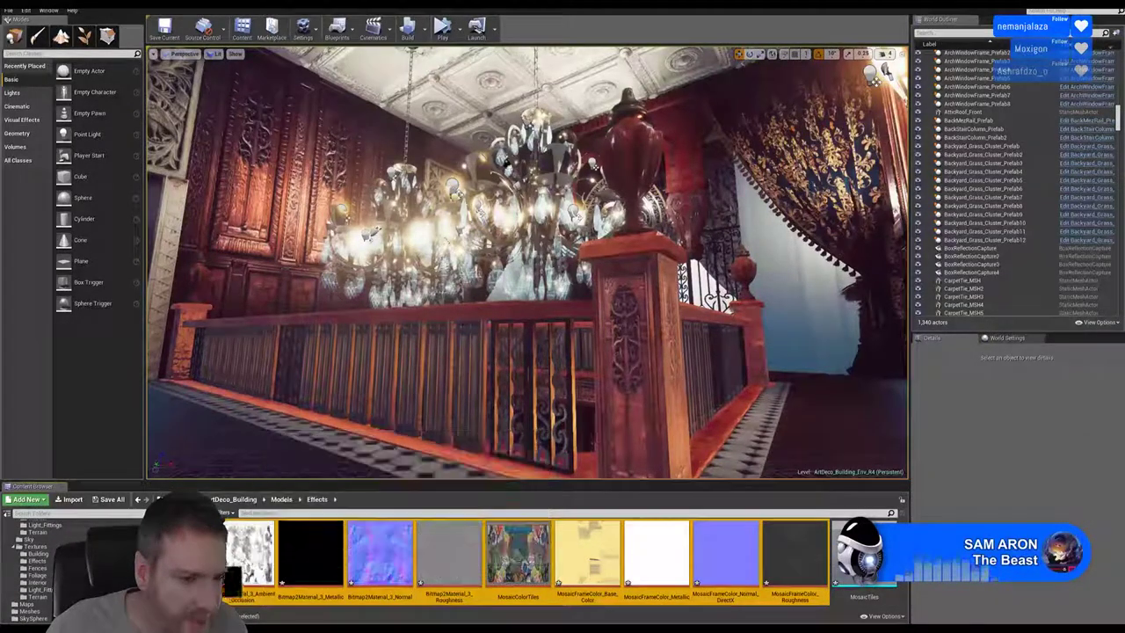
left_click_drag(49, 556, 41, 561)
left_click(70, 578)
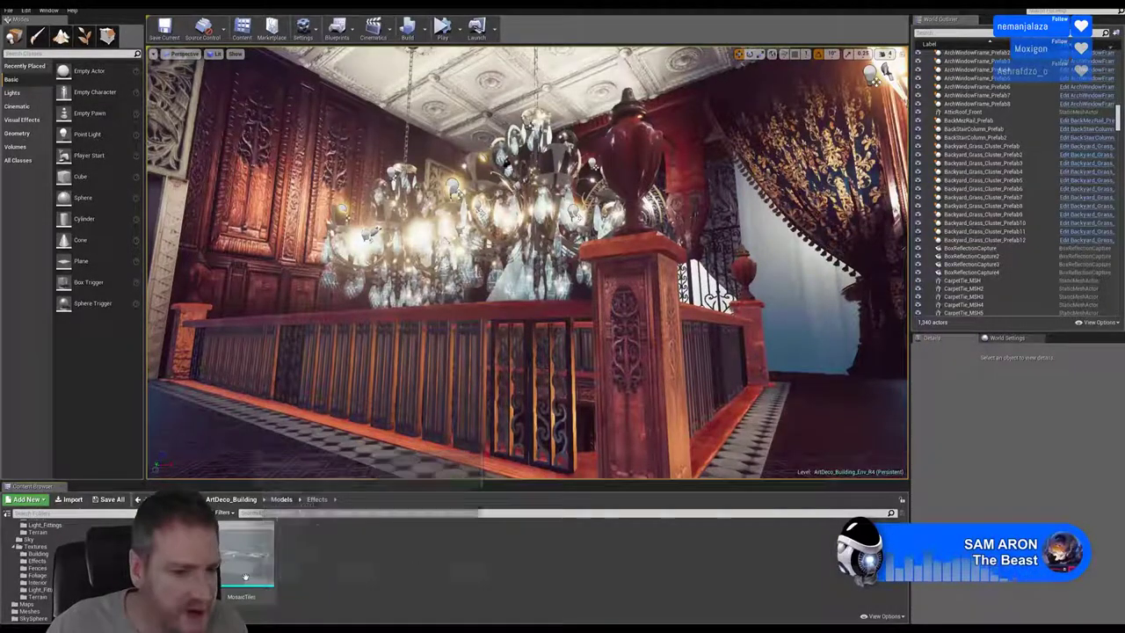
Rename the static mesh MosaicTiles as MosaicTiles_MSH.
right_click(256, 563)
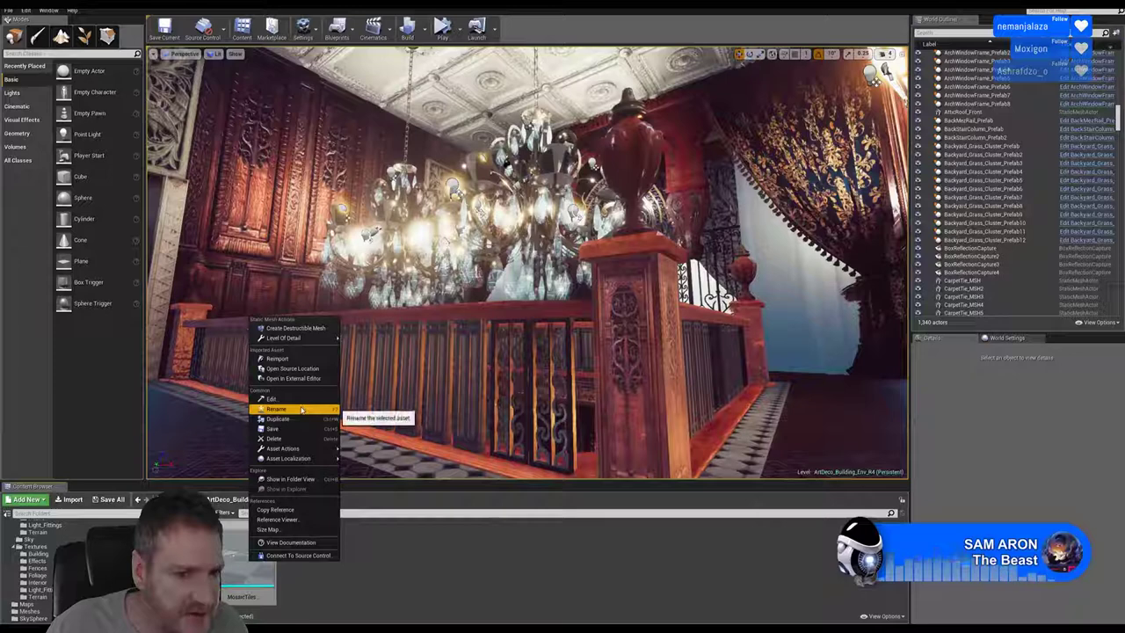
left_click(301, 439)
left_click(251, 599)
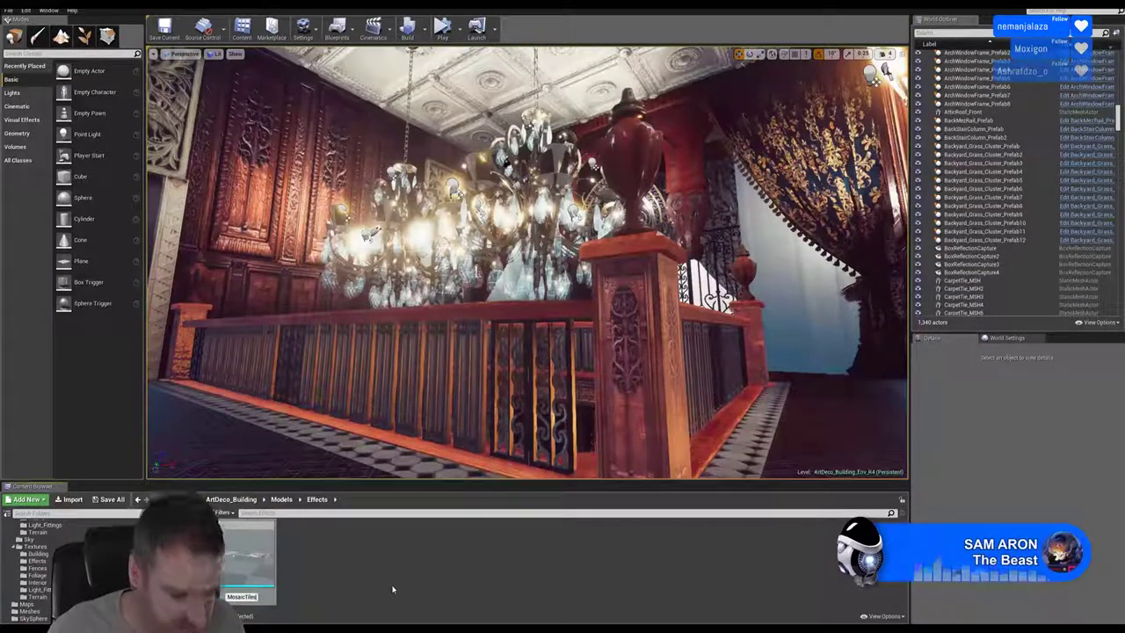
type("_MSH")
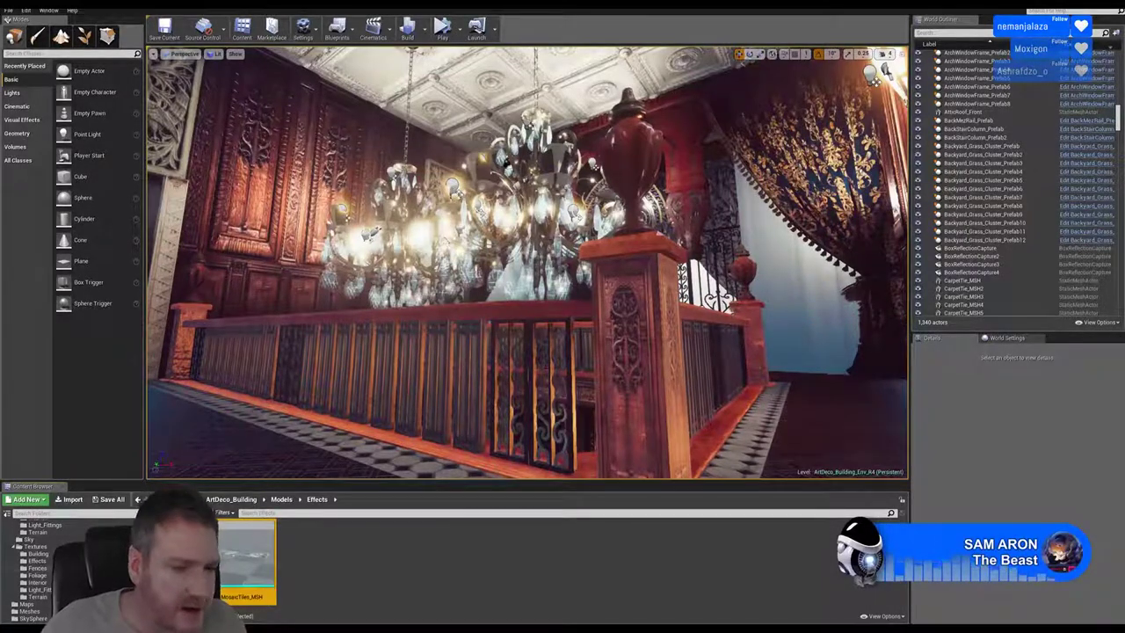
Look through the meshes in Models > Building and the materials in Materials > Building, and examine the floor beside the carved doorway pillar.
scroll(35, 564, "up", 4)
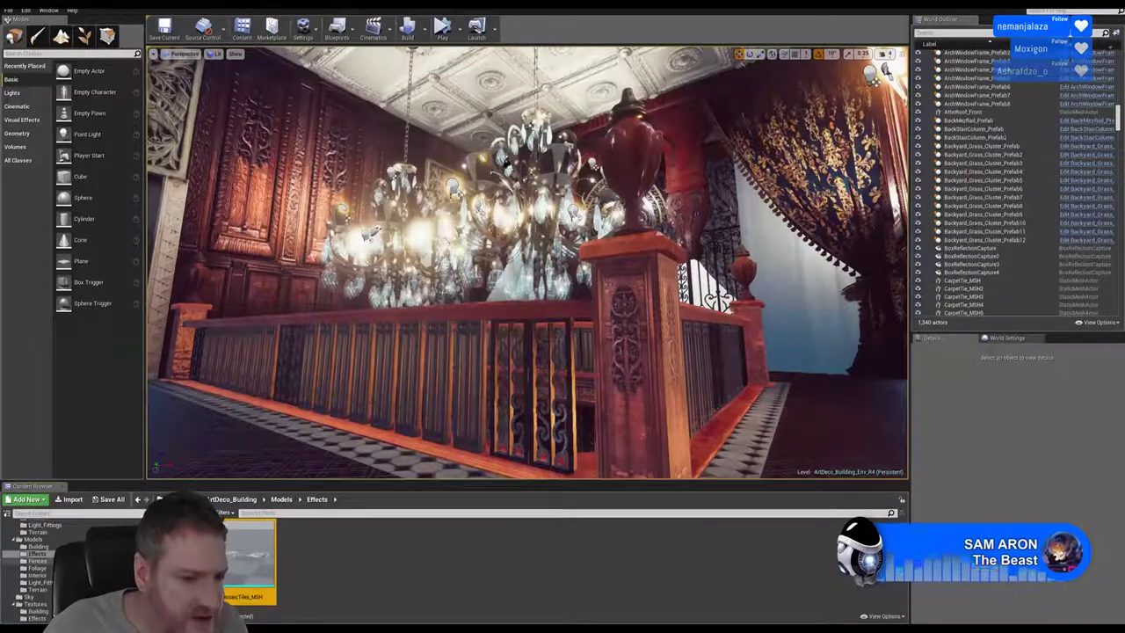
left_click(38, 546)
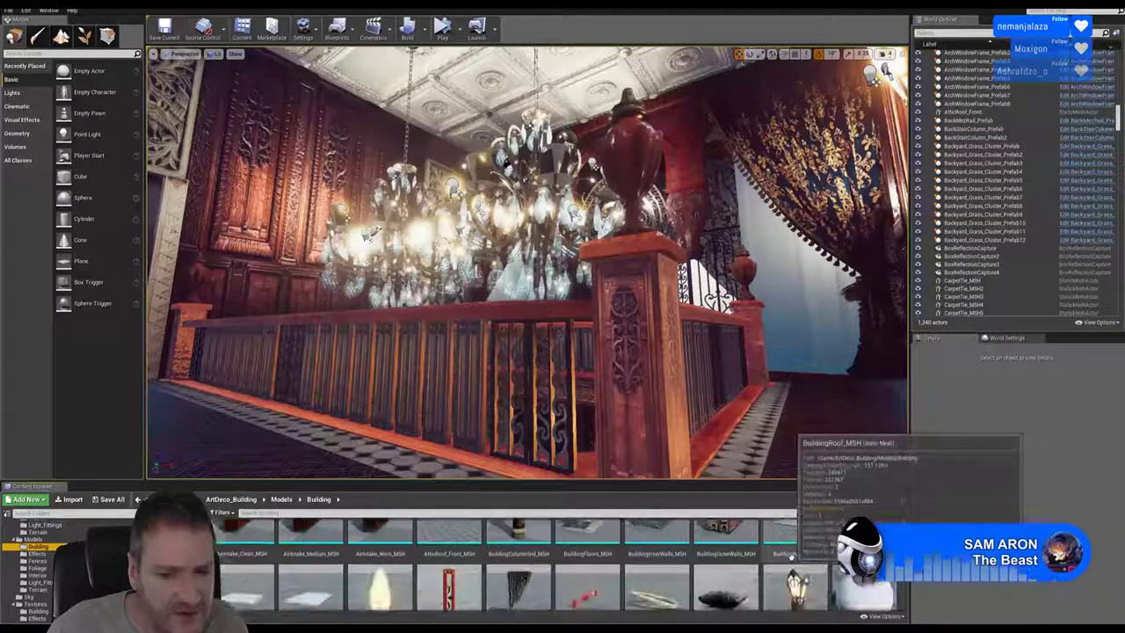
scroll(792, 556, "down", 3)
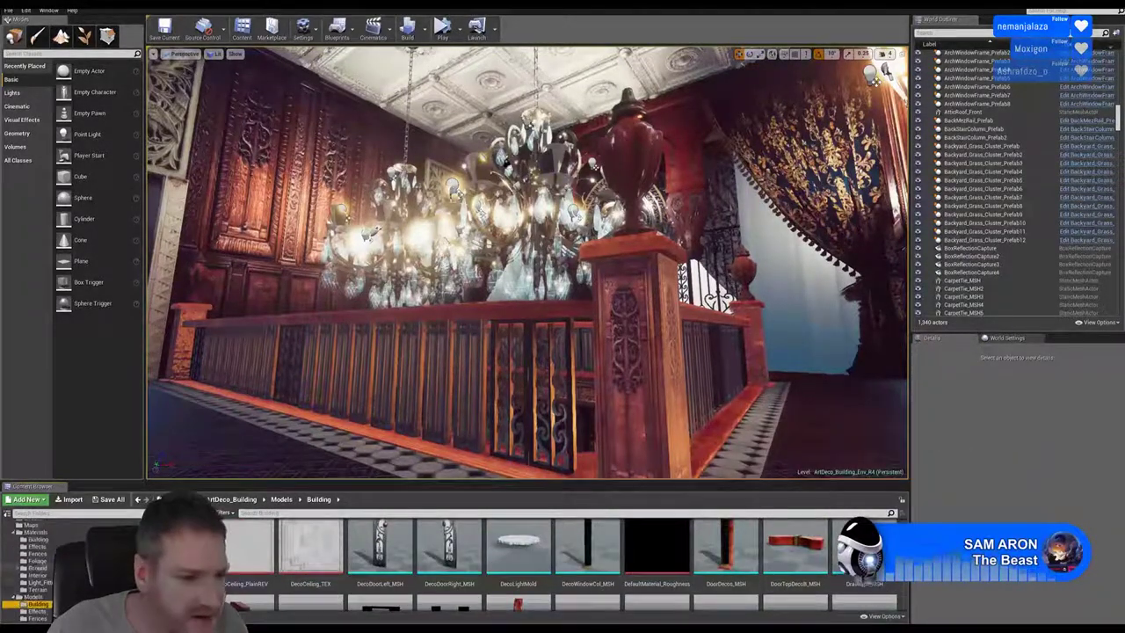
scroll(37, 556, "up", 1)
left_click(37, 554)
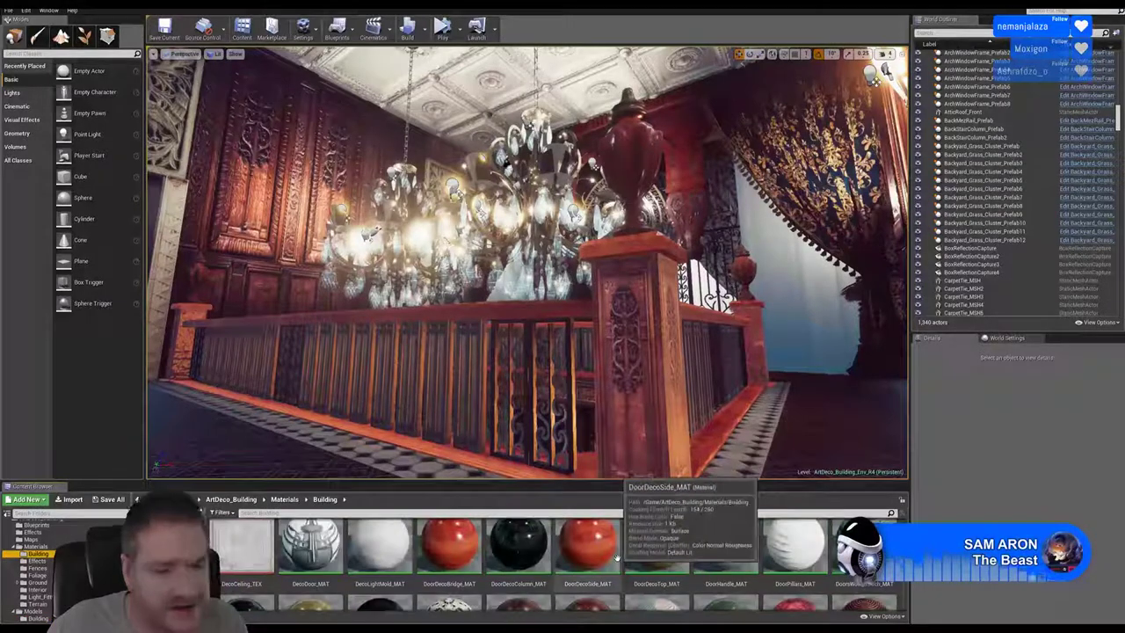
scroll(615, 557, "up", 4)
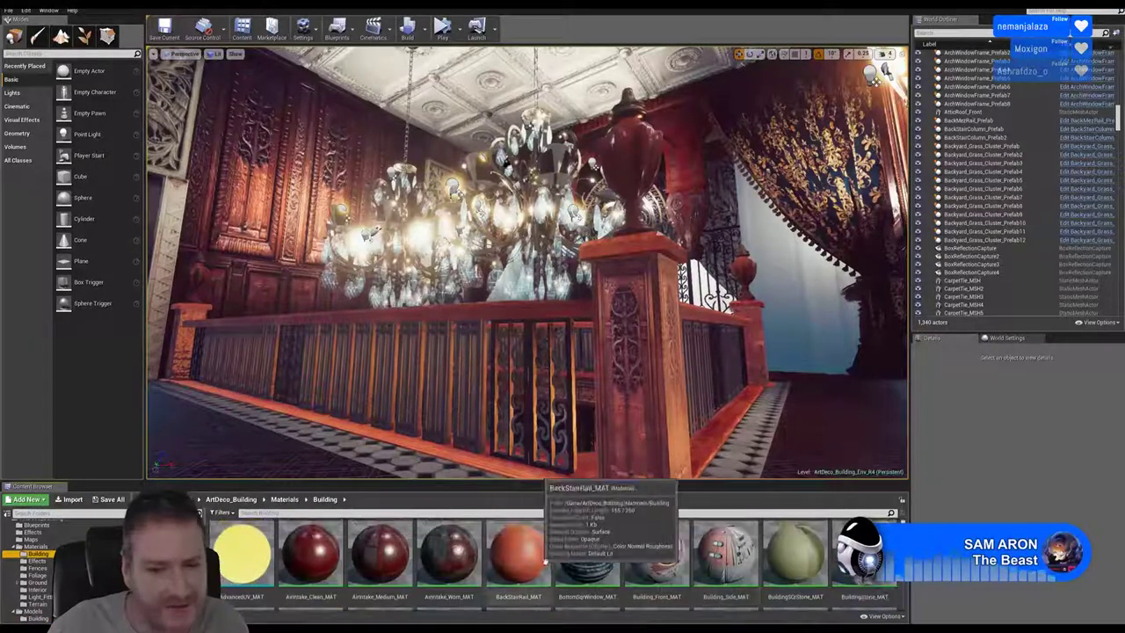
scroll(792, 559, "down", 1)
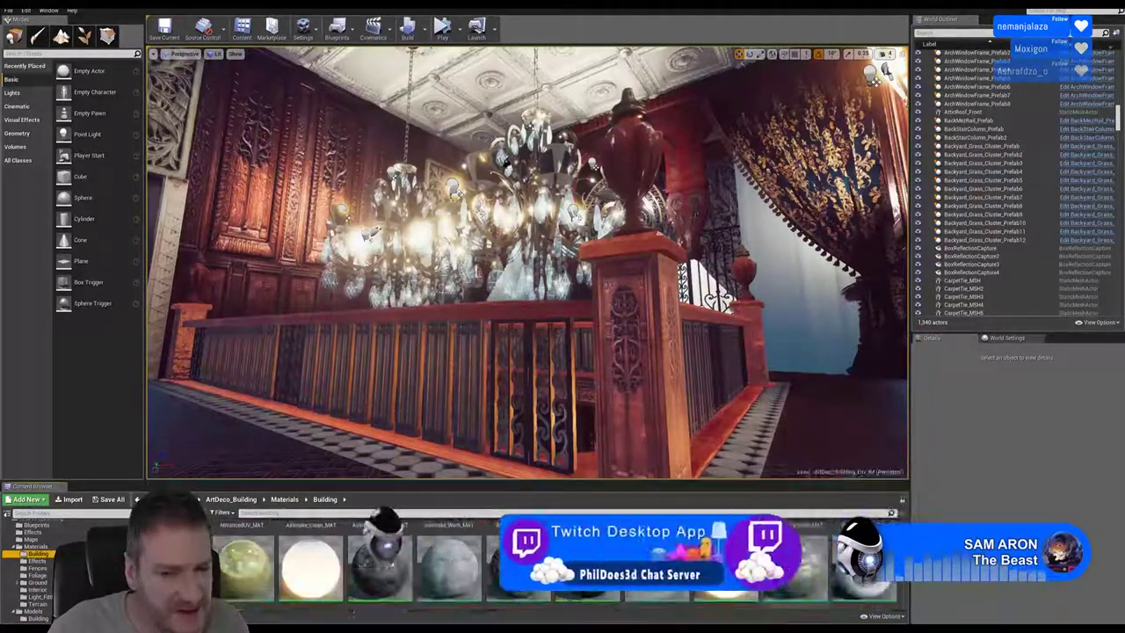
scroll(554, 567, "down", 5)
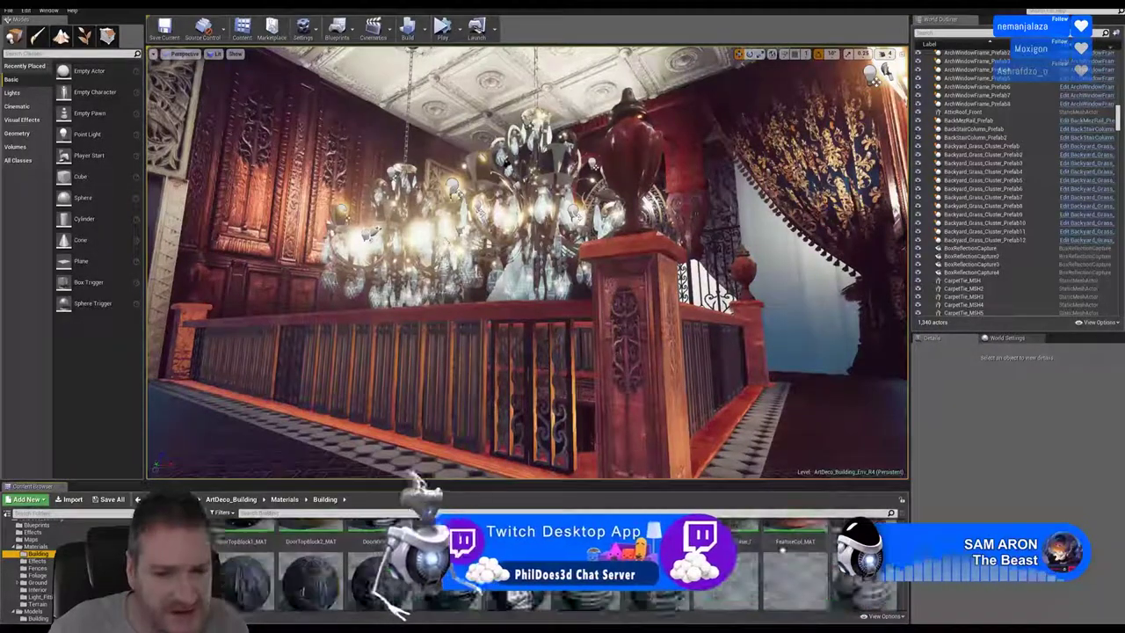
scroll(782, 550, "down", 8)
scroll(37, 572, "down", 4)
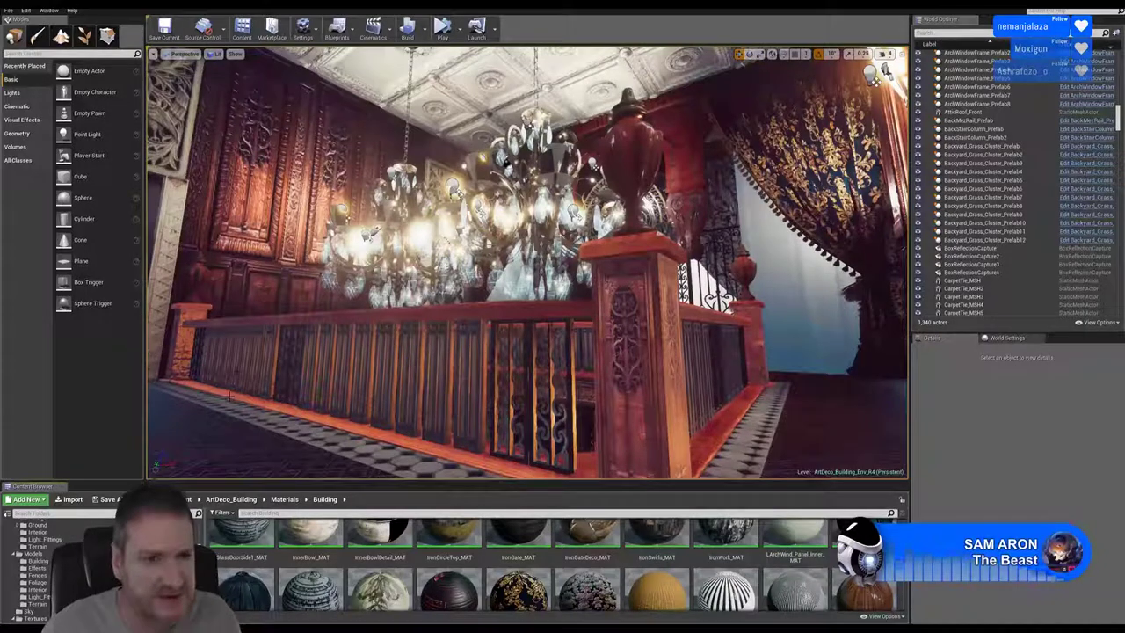
mouse_move(527, 263)
right_mouse_down()
mouse_move(365, 329)
mouse_move(295, 334)
mouse_move(510, 264)
mouse_move(387, 273)
mouse_move(637, 268)
mouse_move(581, 286)
mouse_move(615, 294)
mouse_move(540, 255)
mouse_move(589, 273)
mouse_move(512, 277)
right_mouse_up()
key("a")
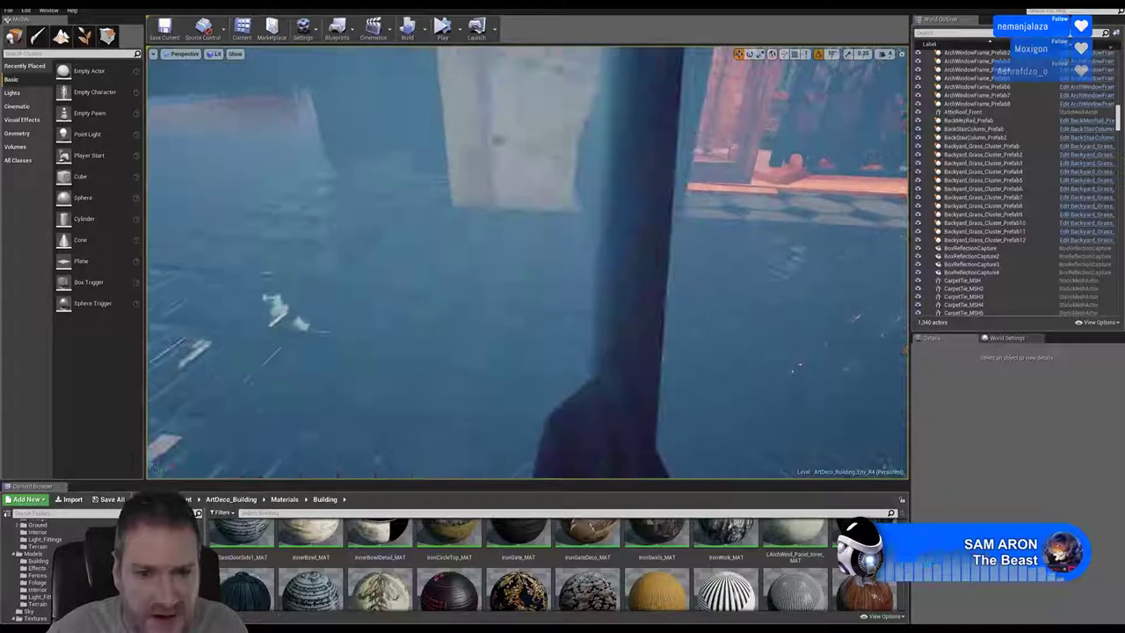
key("w")
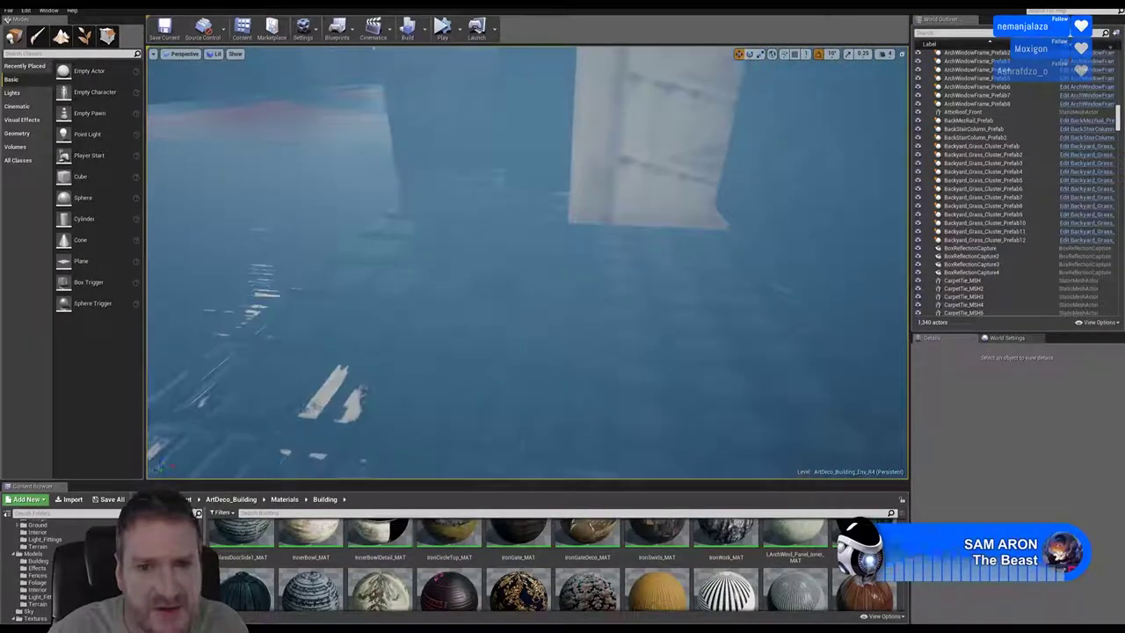
right_click_drag(527, 263, 554, 264)
right_click_drag(483, 271, 475, 274)
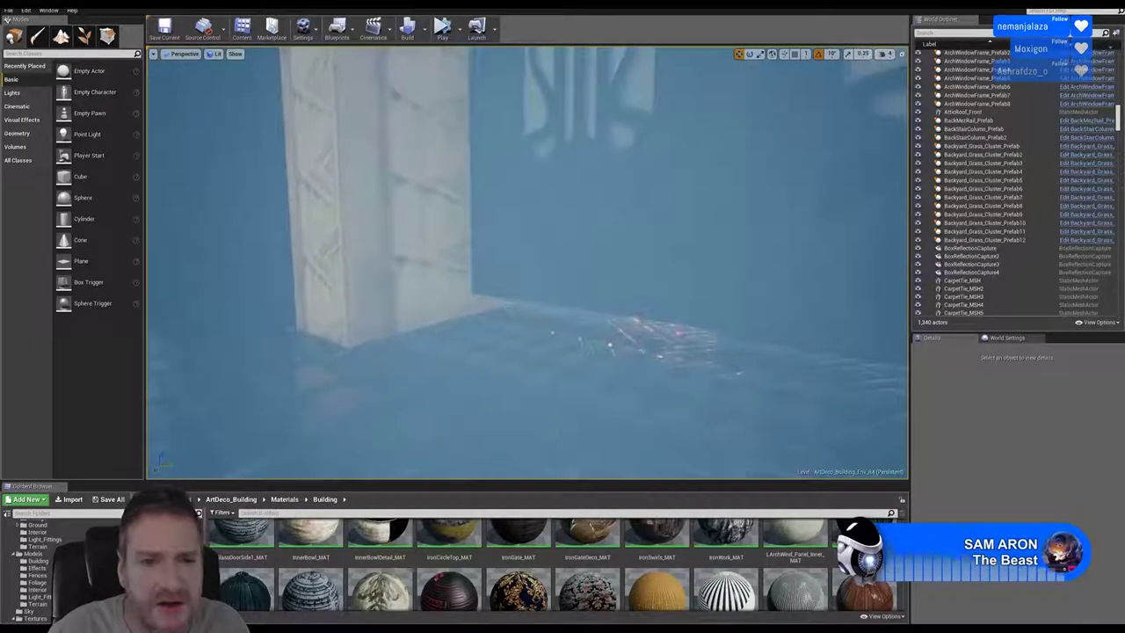
mouse_move(427, 328)
right_mouse_down()
mouse_move(545, 330)
mouse_move(440, 328)
right_mouse_up()
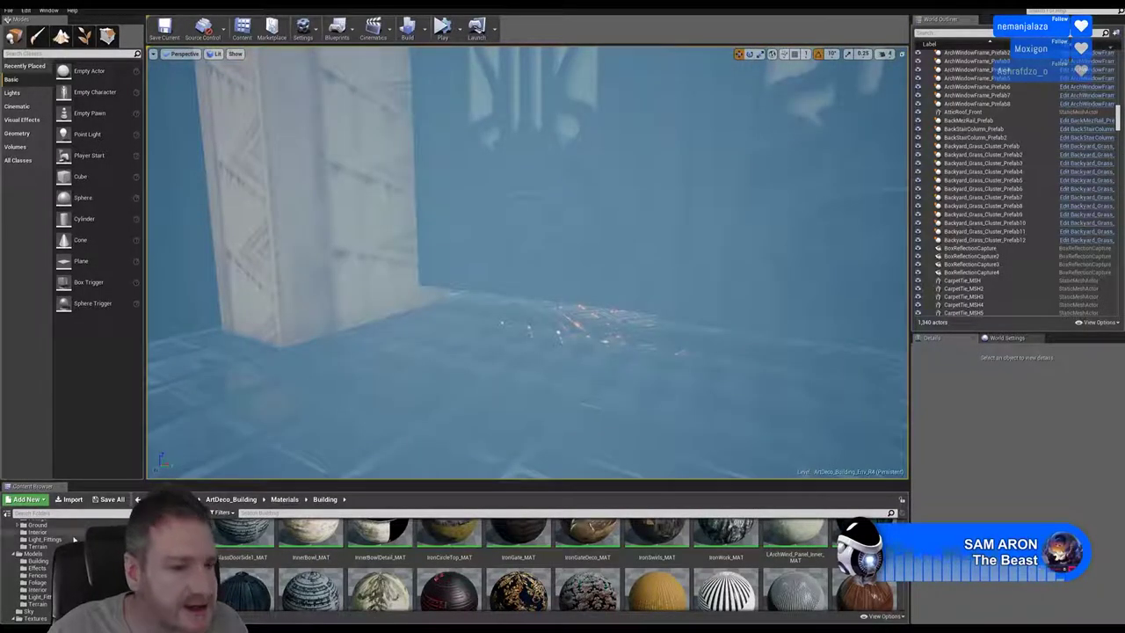
Import DoorGrate.FBX from the Max 2018 versions > DoorGrate folder into Models > Effects and inspect the grate mesh.
scroll(31, 571, "up", 1)
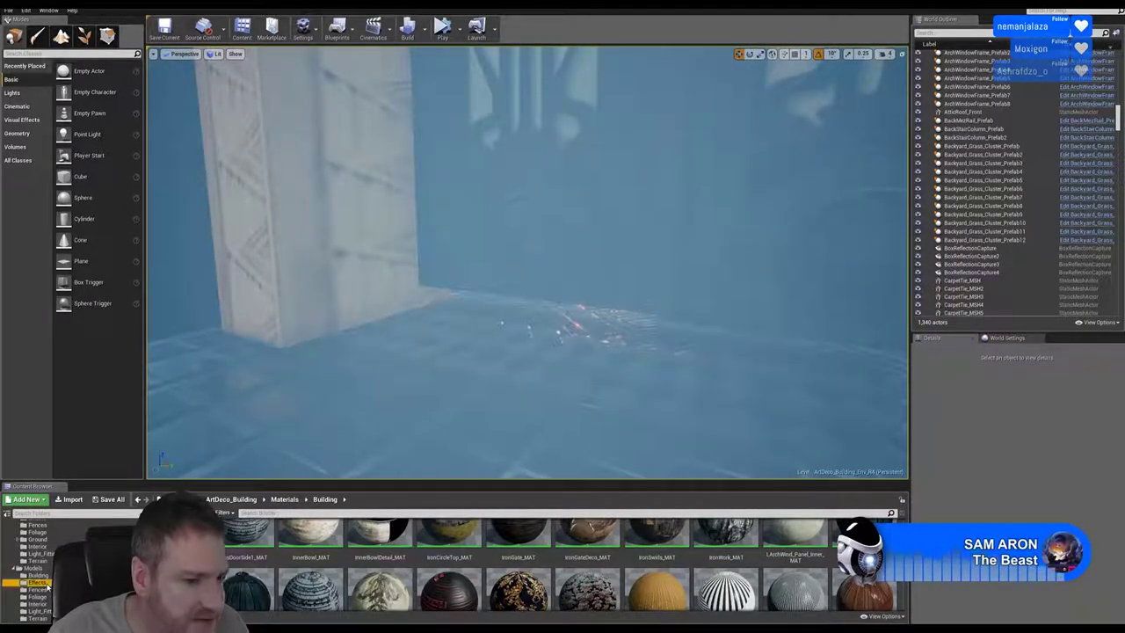
left_click(48, 587)
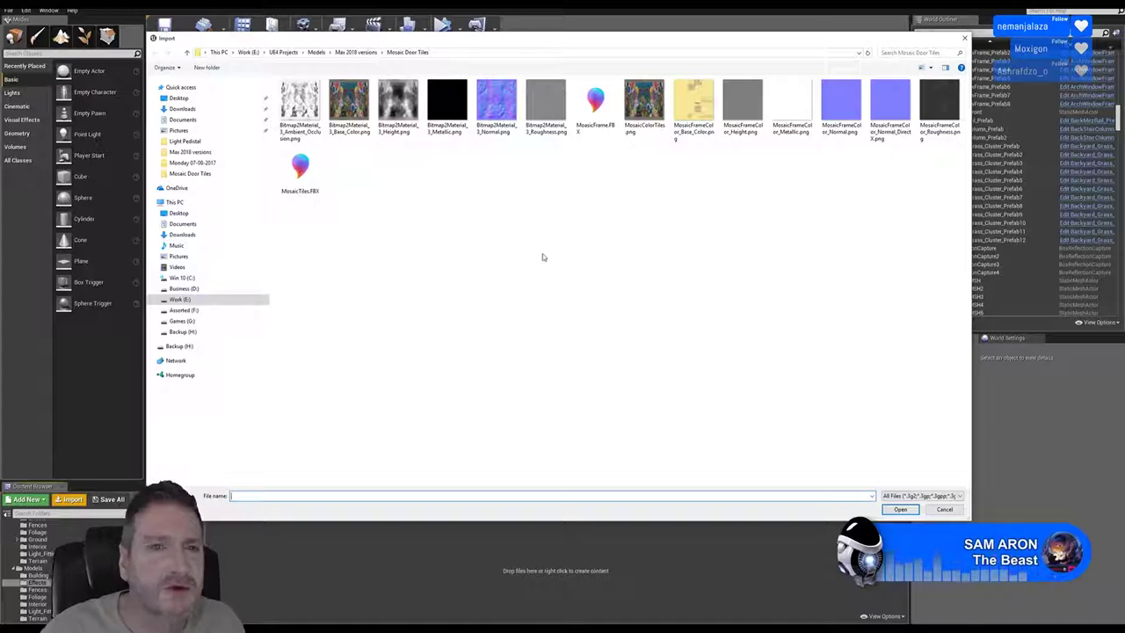
left_click(357, 52)
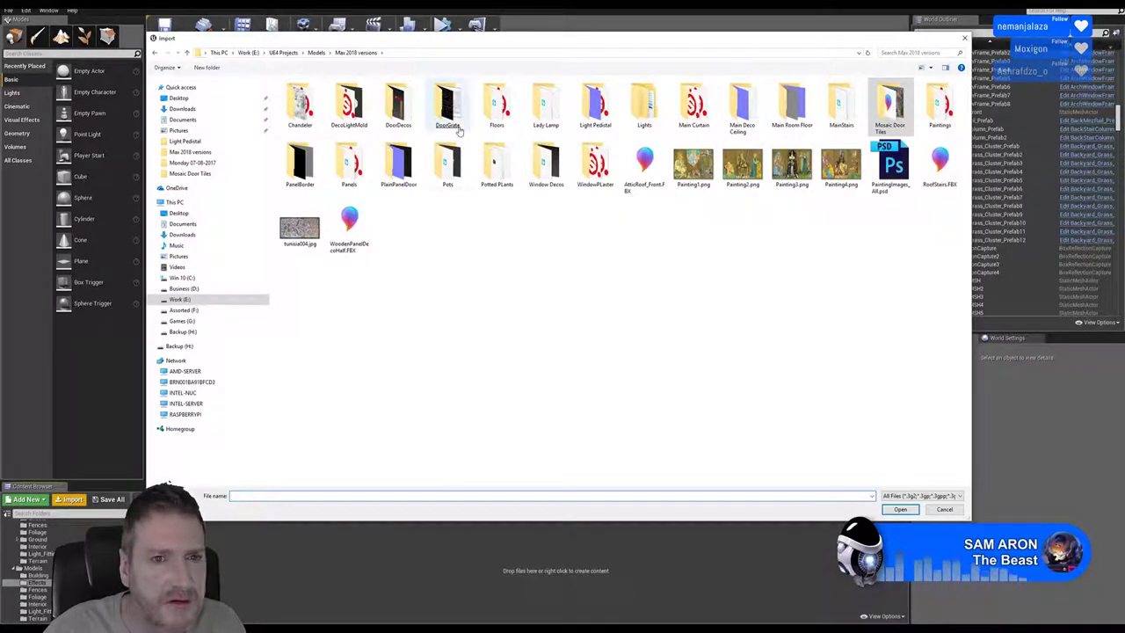
double_click(447, 104)
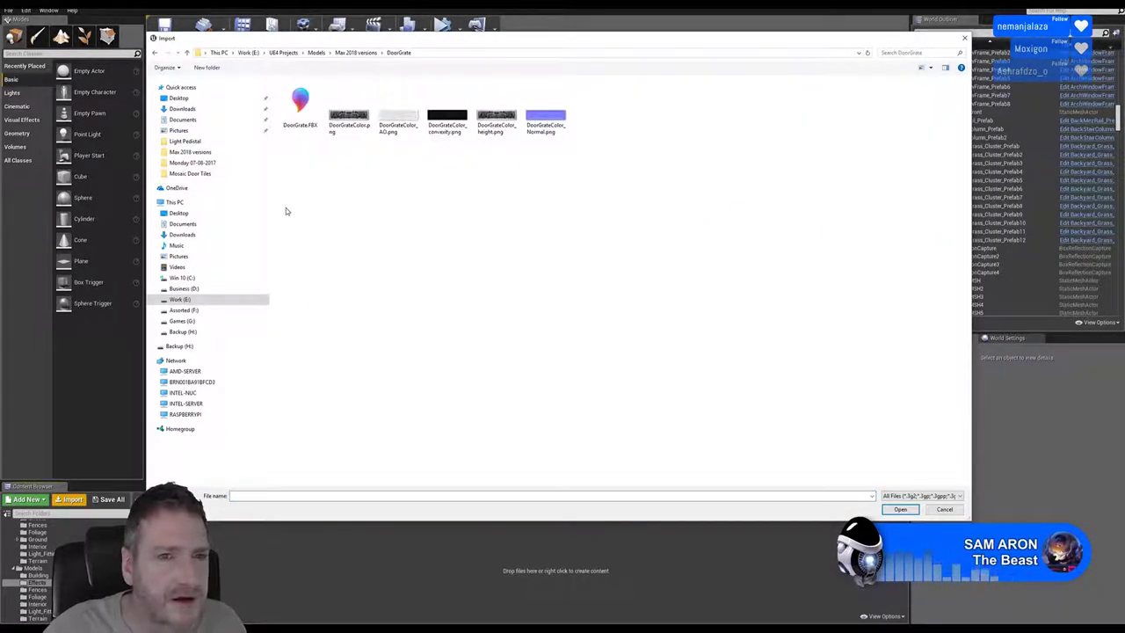
double_click(299, 101)
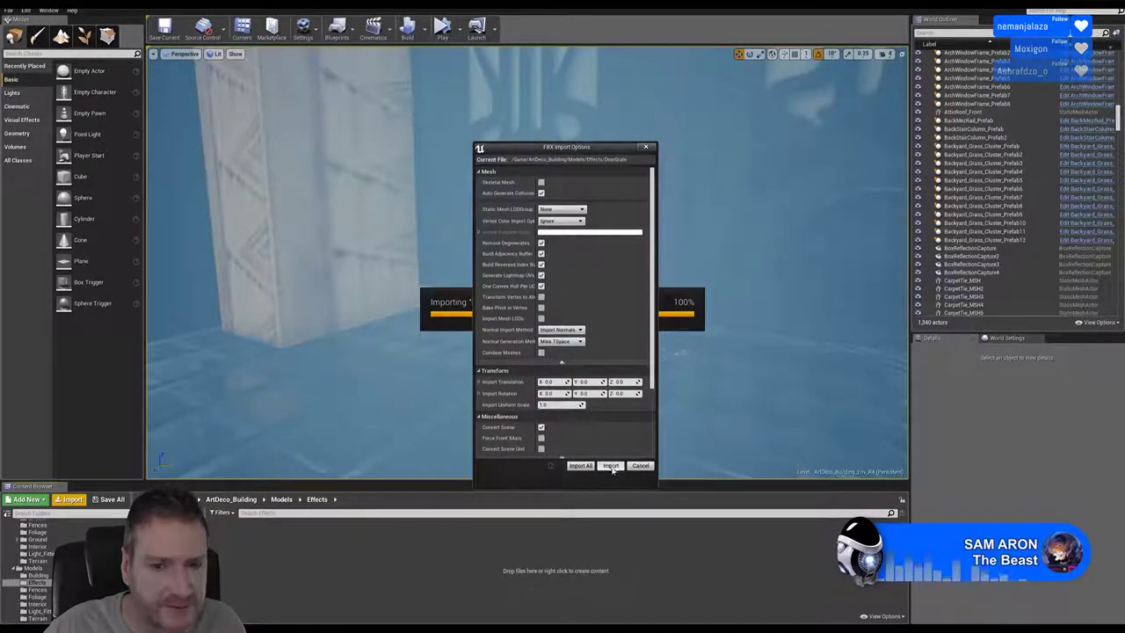
left_click(611, 466)
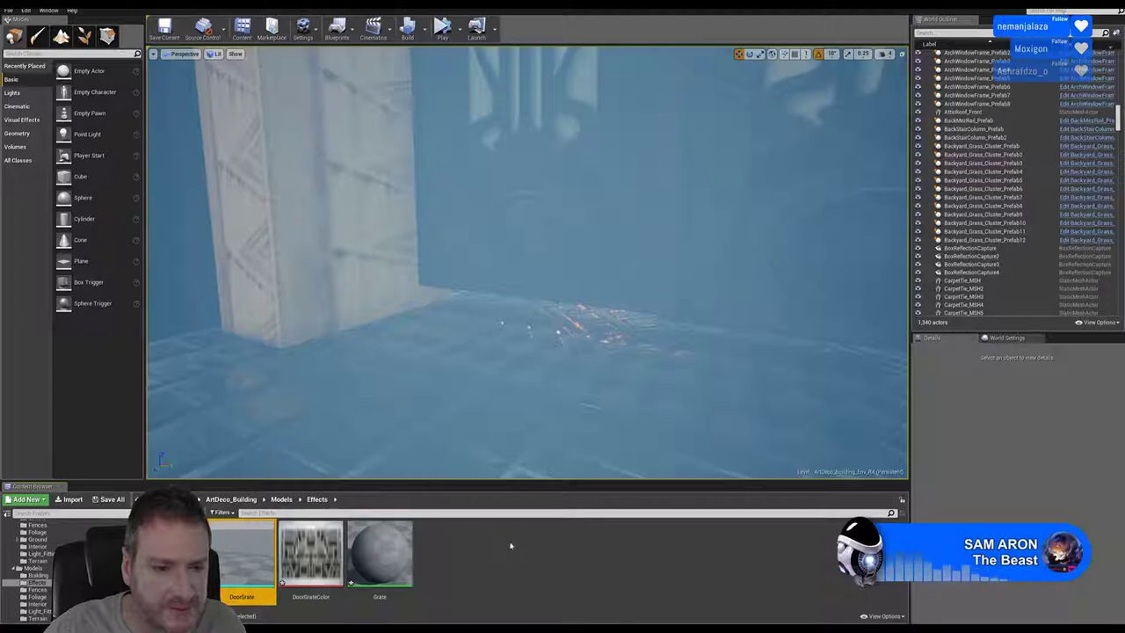
double_click(240, 561)
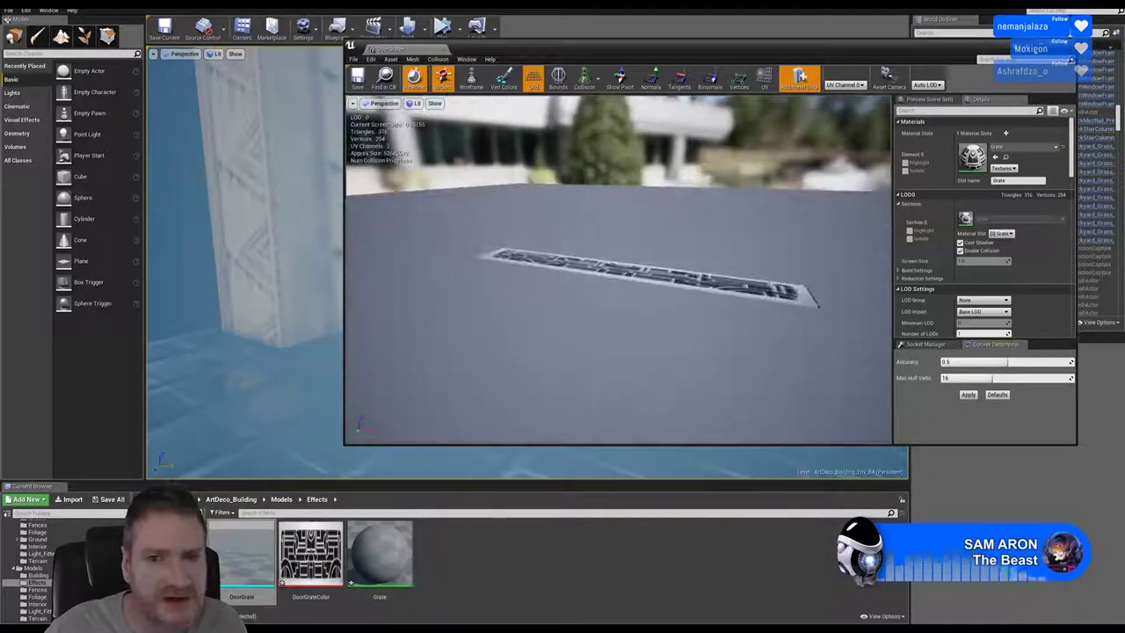
left_click(1068, 47)
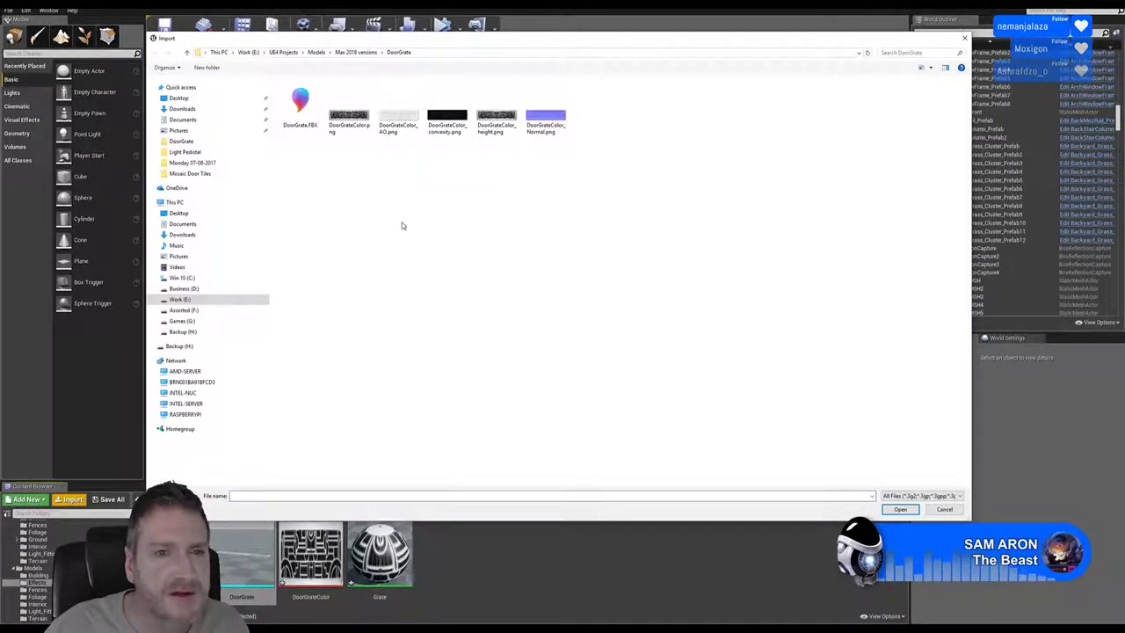
Import the textures DoorGrateColor_AO.png, DoorGrateColor_height.png and DoorGrateColor_Normal.png into Models > Effects.
left_click(398, 132)
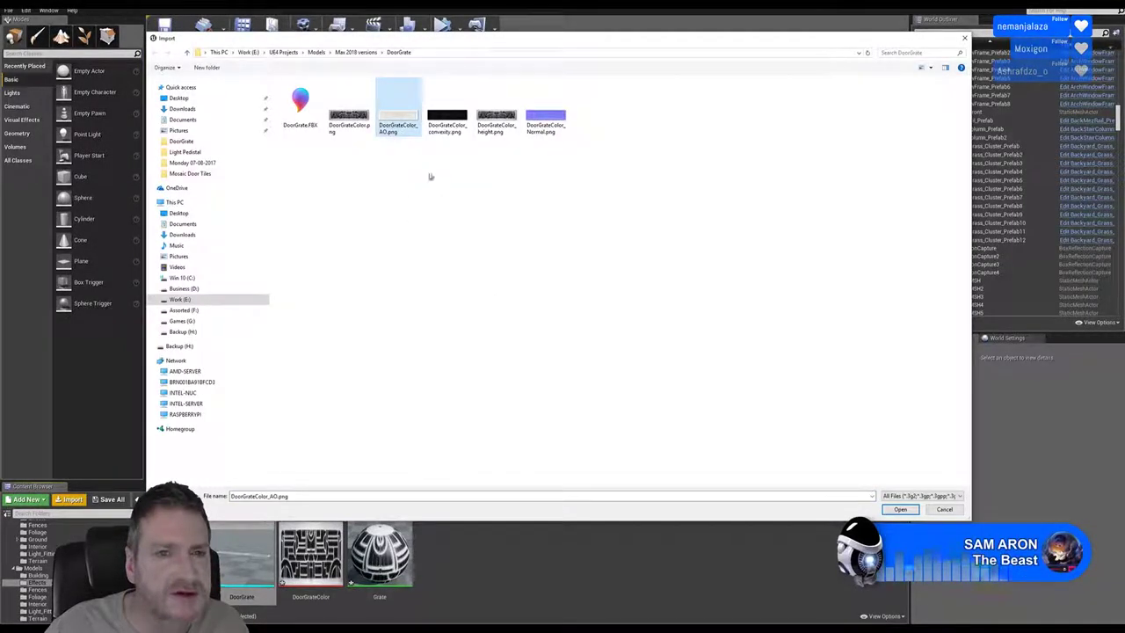
left_click(499, 128, "ctrl")
left_click(547, 129, "ctrl")
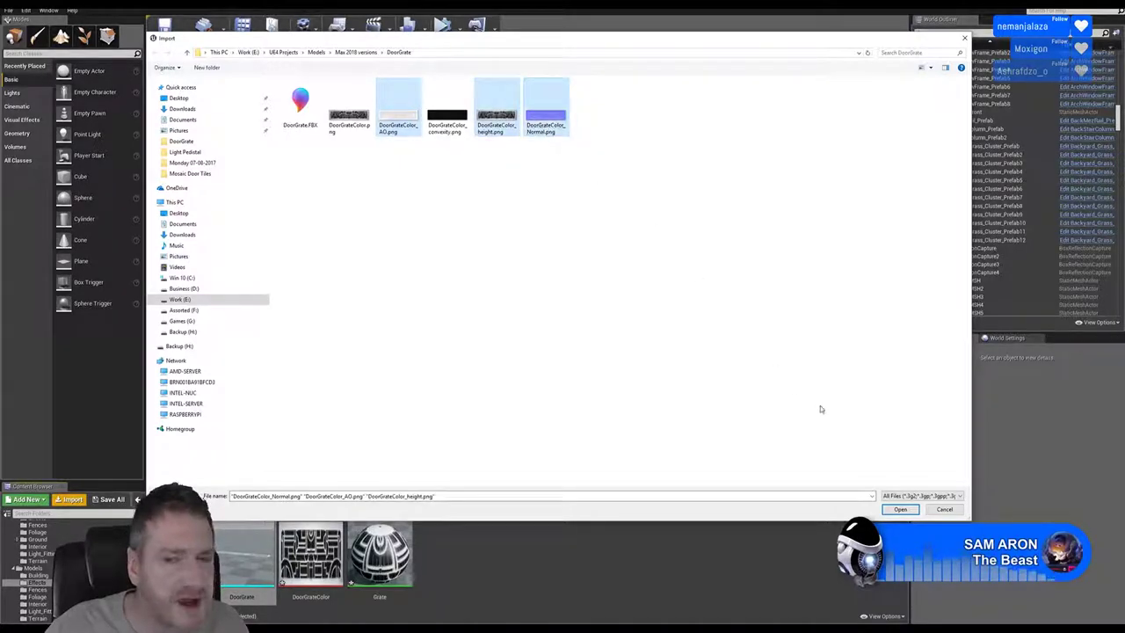
left_click(901, 510)
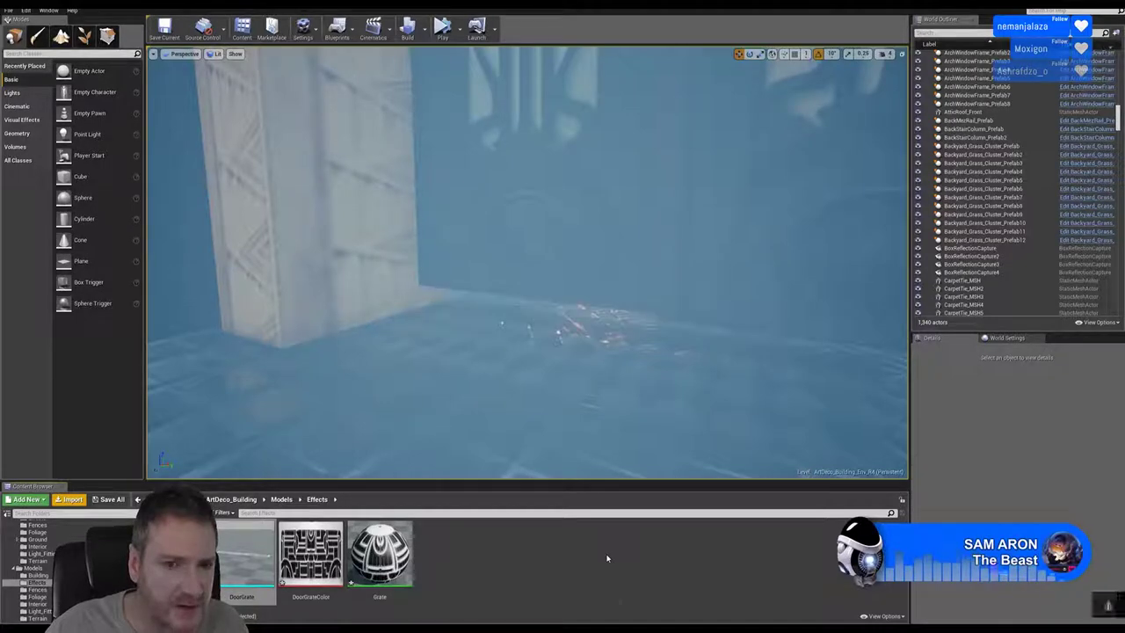
left_click(705, 564)
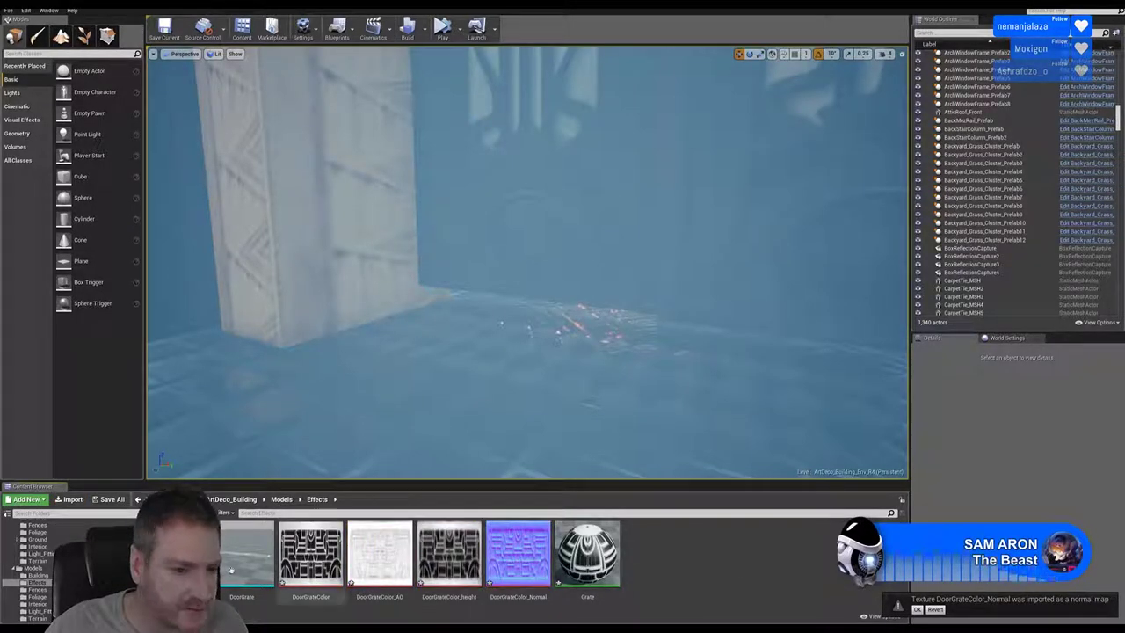
Duplicate the MAinRoomParralax_MAT material in the Materials > Building folder.
scroll(32, 574, "up", 2)
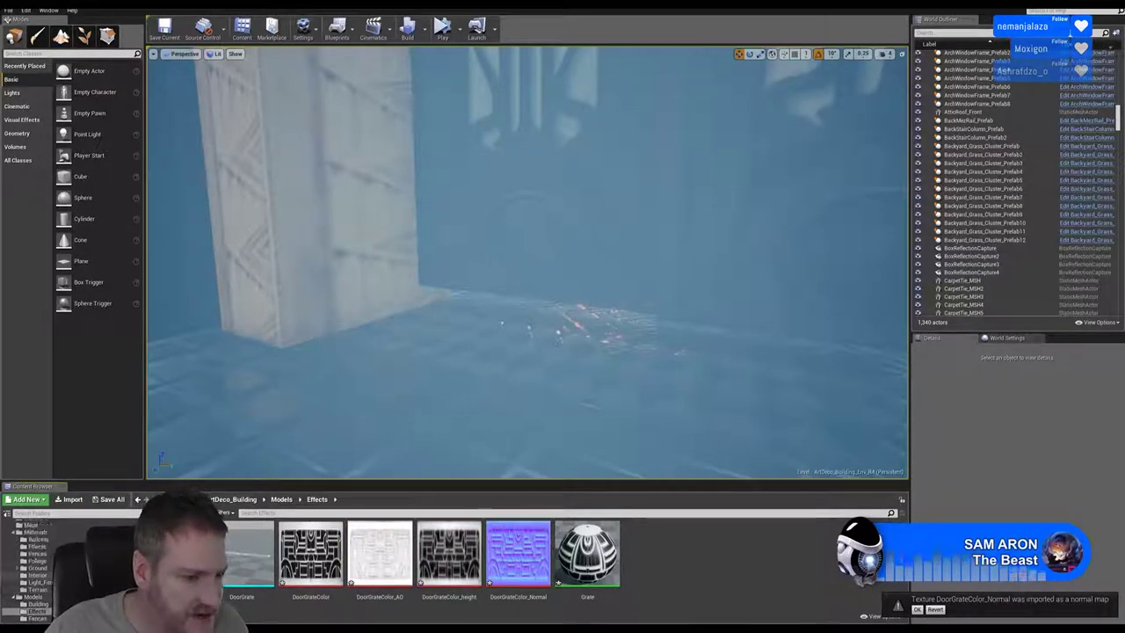
left_click(50, 545)
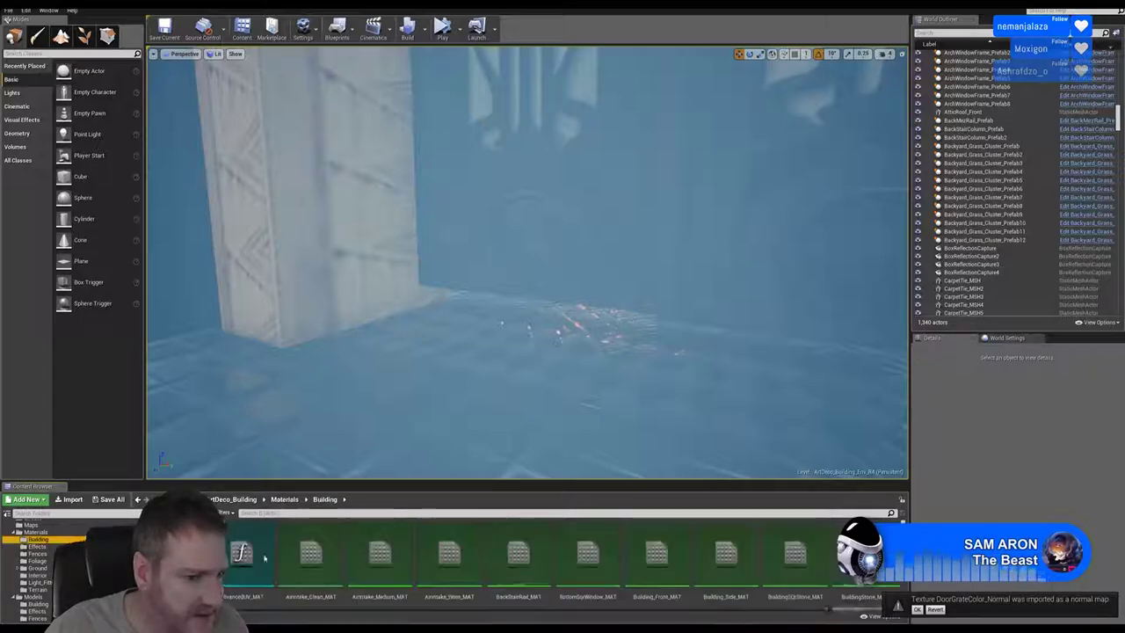
scroll(677, 571, "down", 2)
scroll(677, 607, "down", 3)
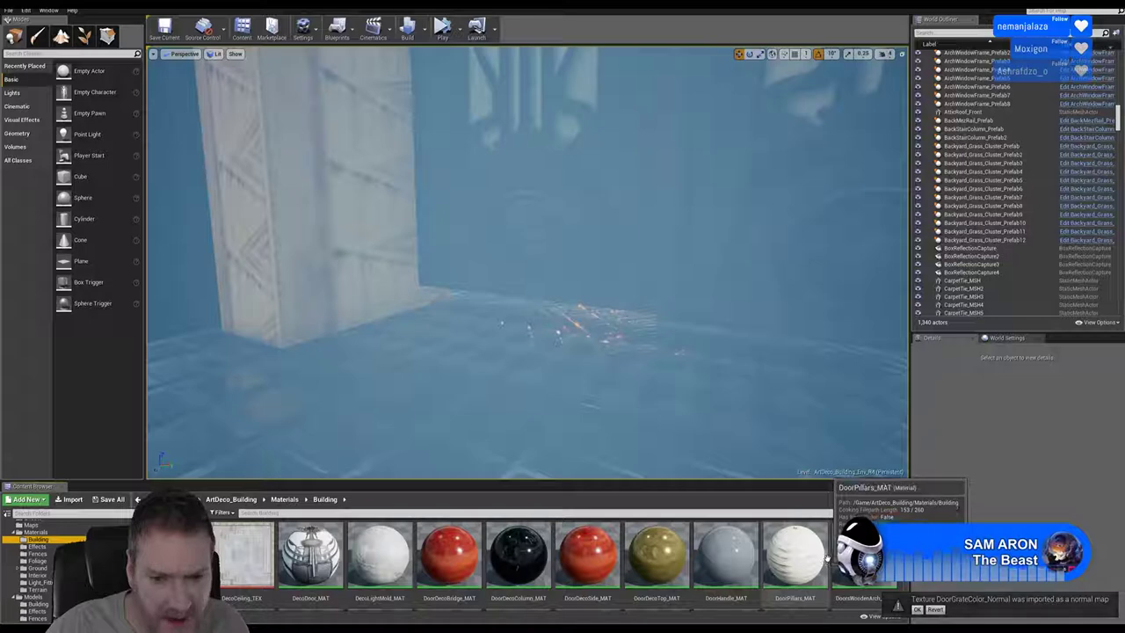
scroll(822, 554, "down", 3)
scroll(818, 549, "down", 5)
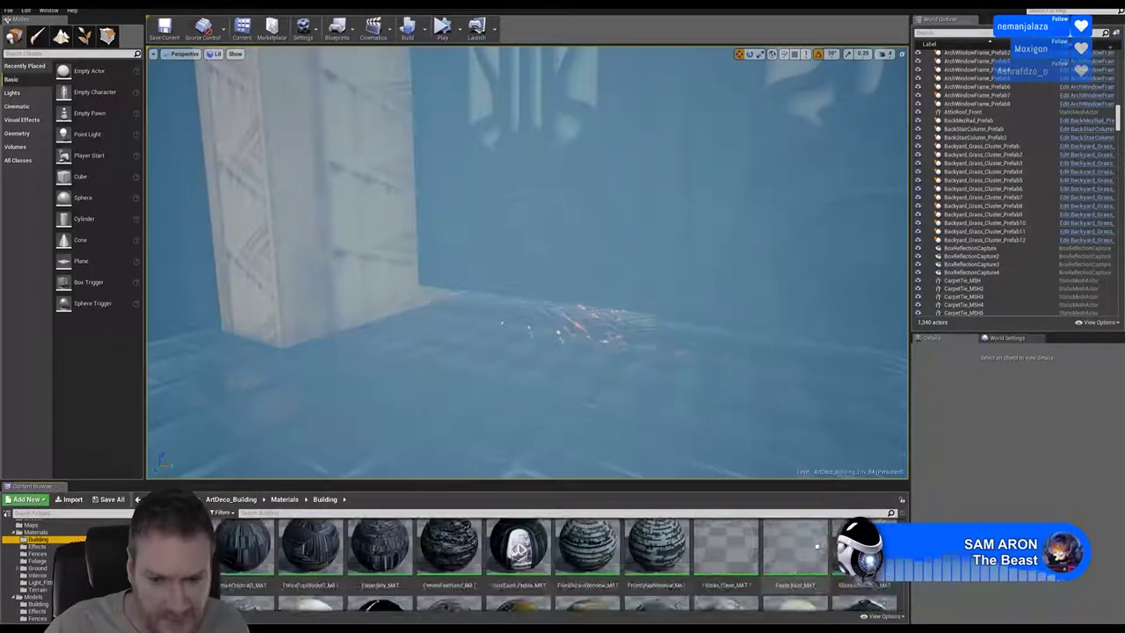
scroll(808, 562, "down", 5)
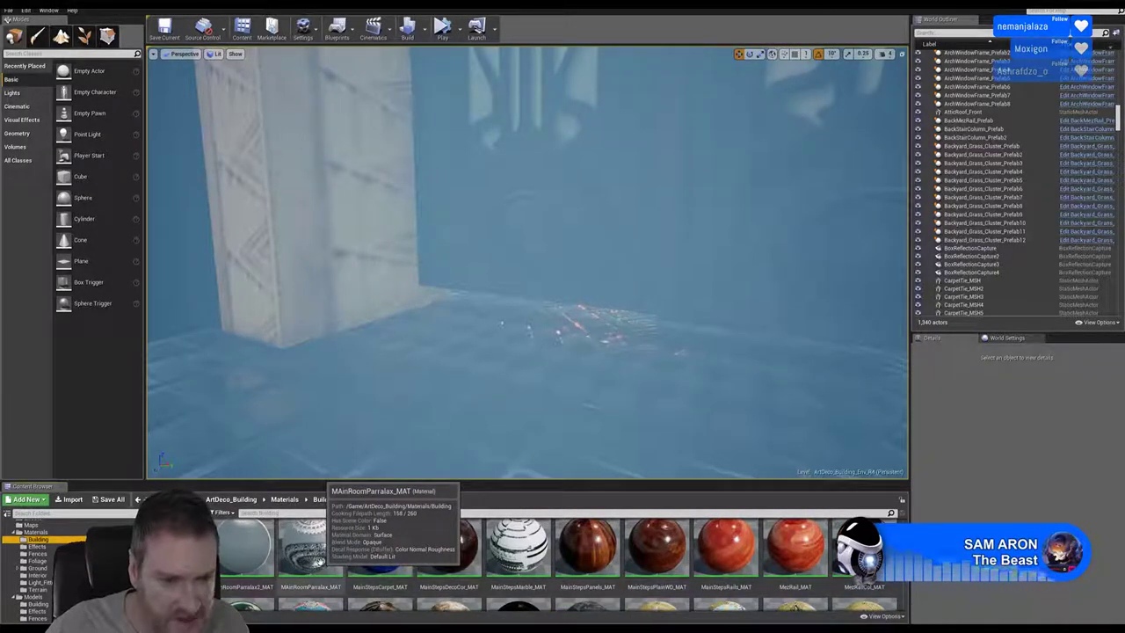
left_click(307, 554)
right_click(322, 563)
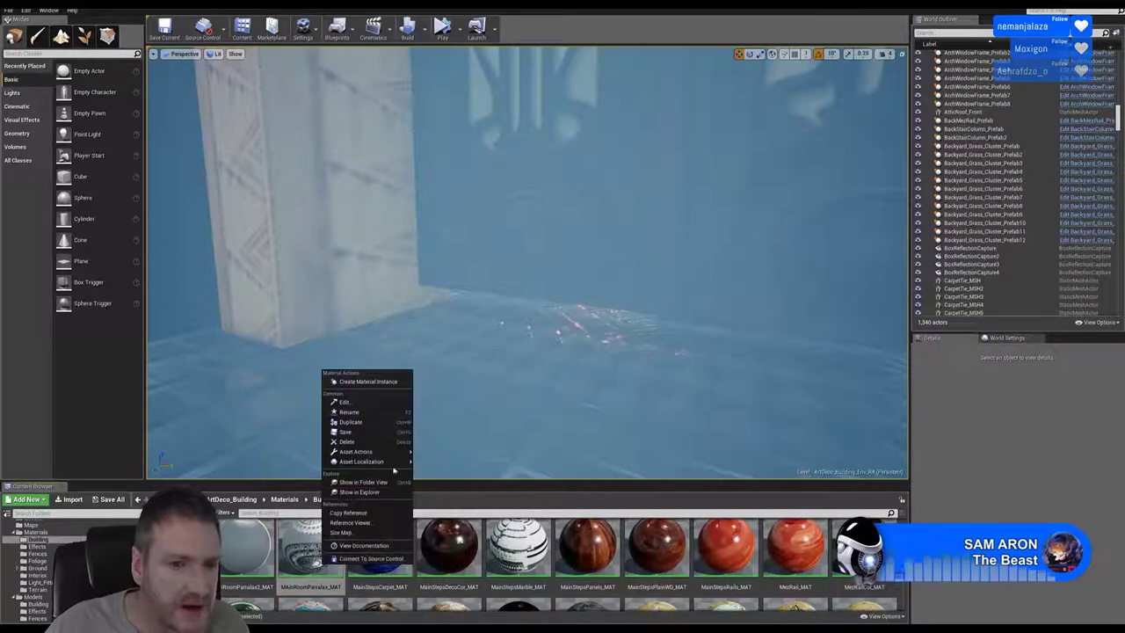
left_click(369, 422)
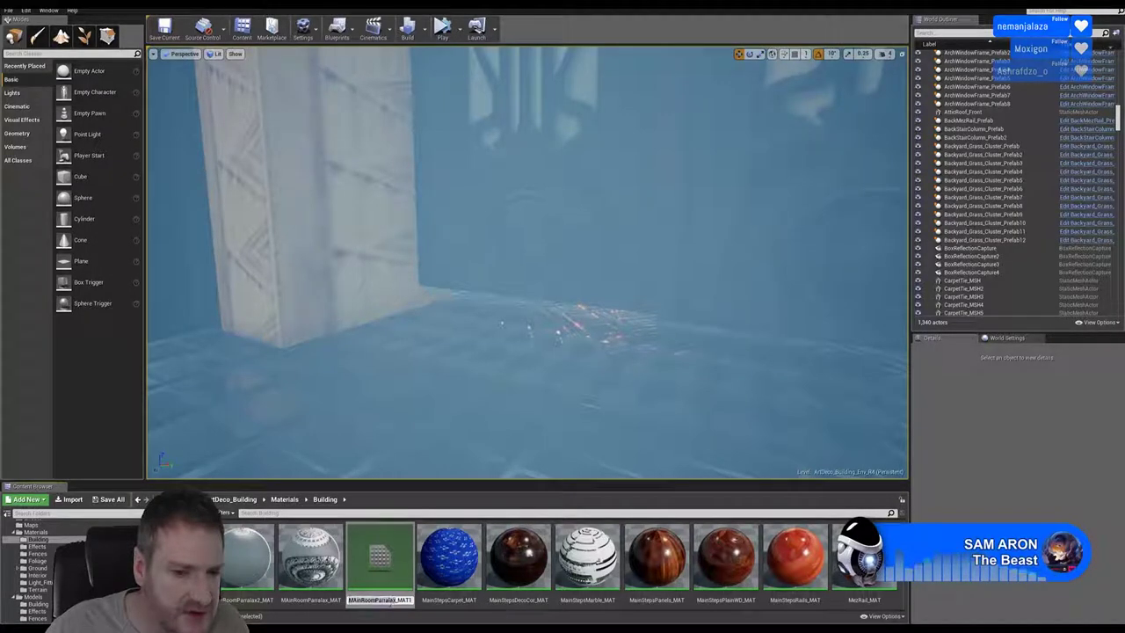
key("Return")
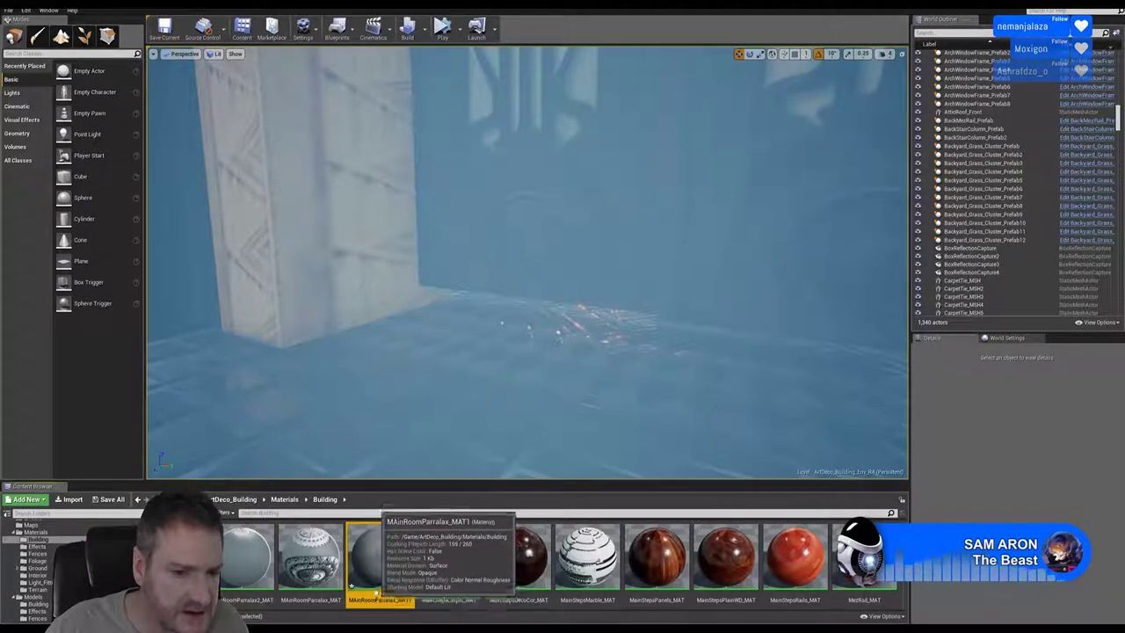
Rename the duplicated parallax material as DoorGrateParralax_MAT.
right_click(378, 596)
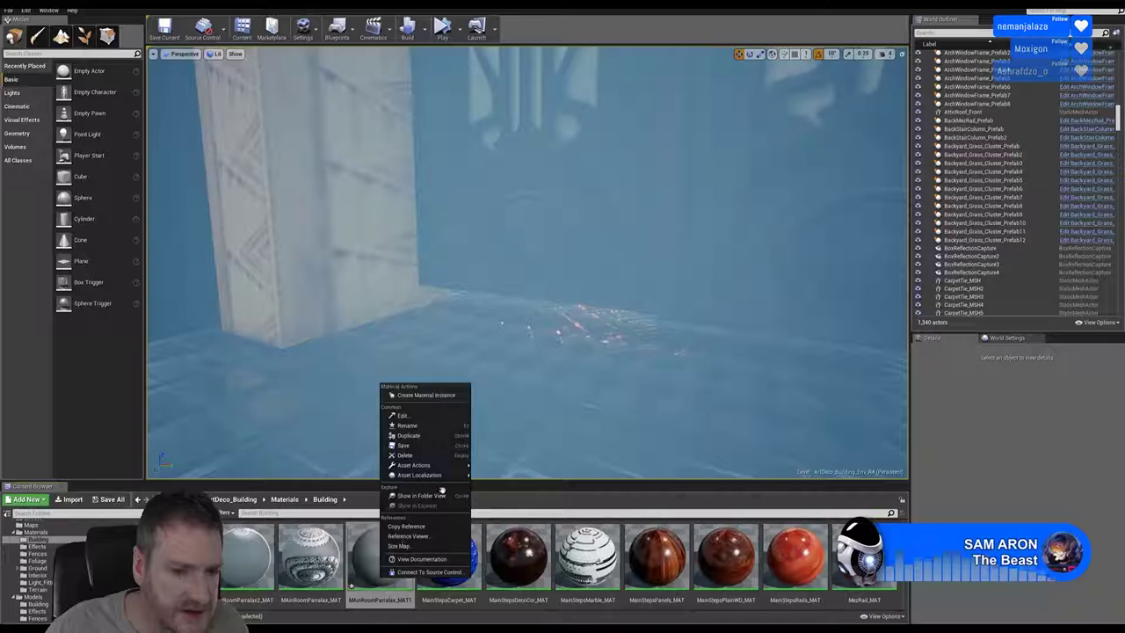
left_click(426, 435)
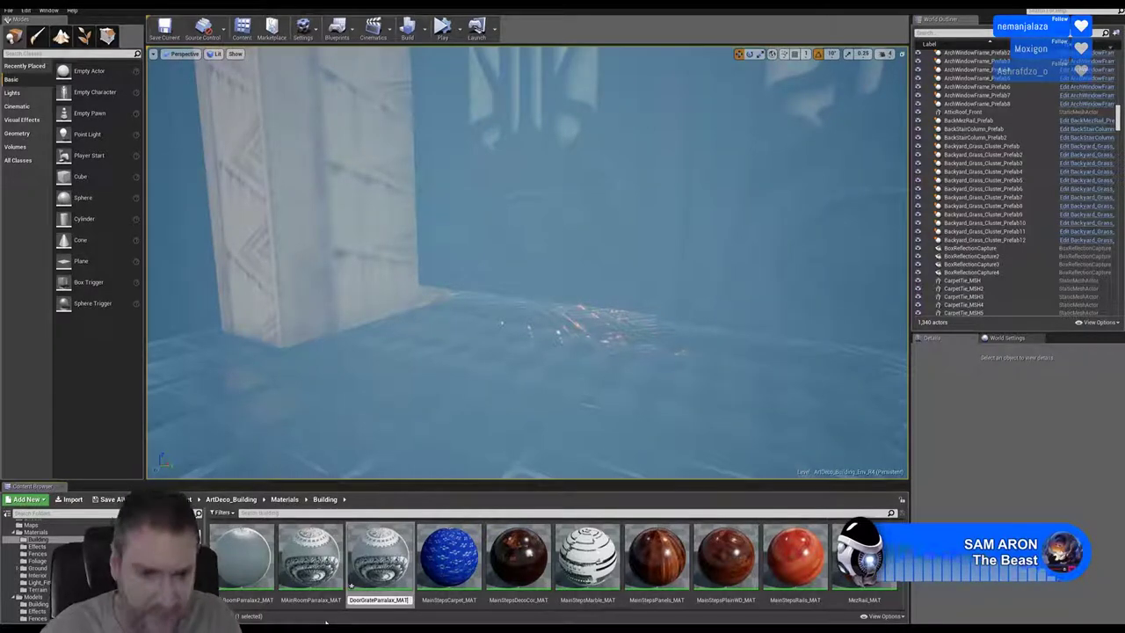
key("Return")
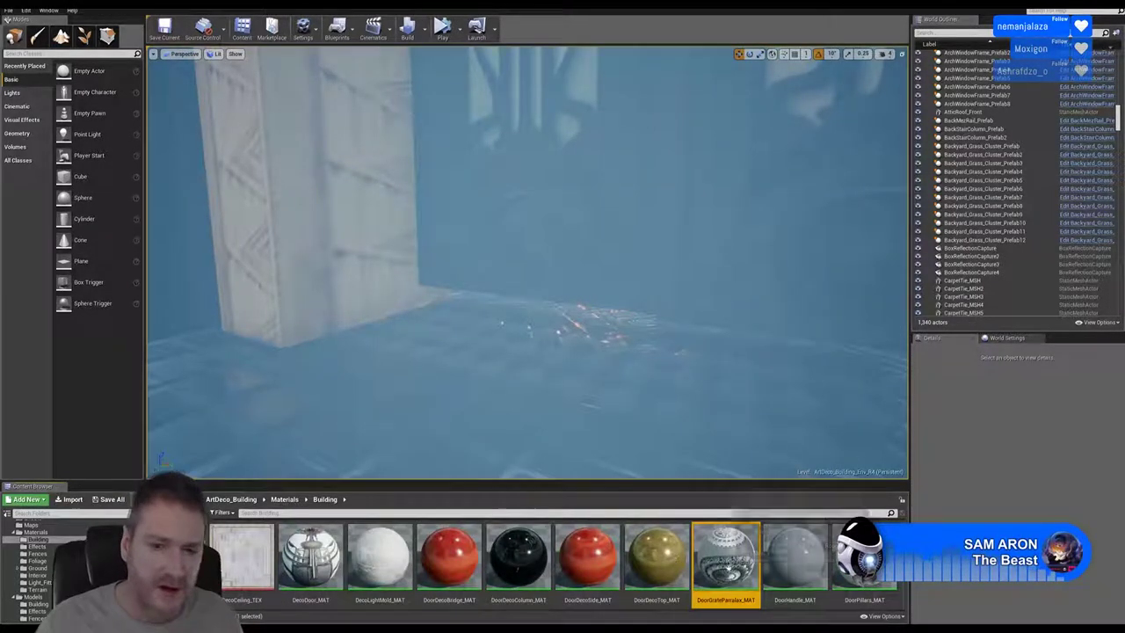
Open DoorGrateParralax_MAT and assign the DoorGrateColor texture from Models > Effects to its Base Color texture sample.
double_click(726, 558)
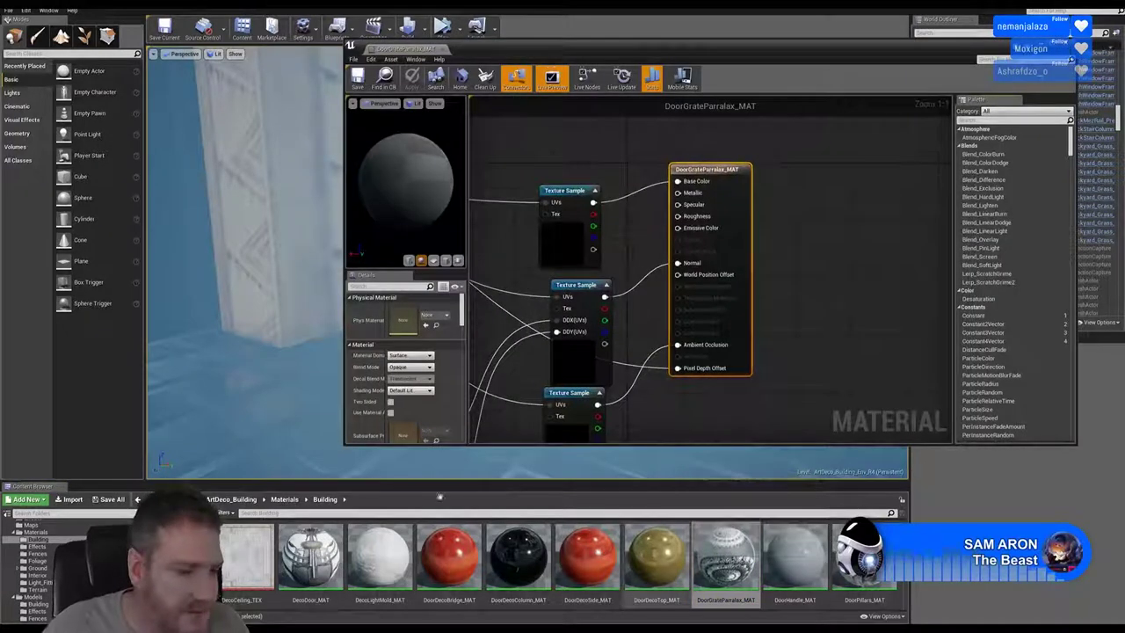
scroll(48, 587, "down", 2)
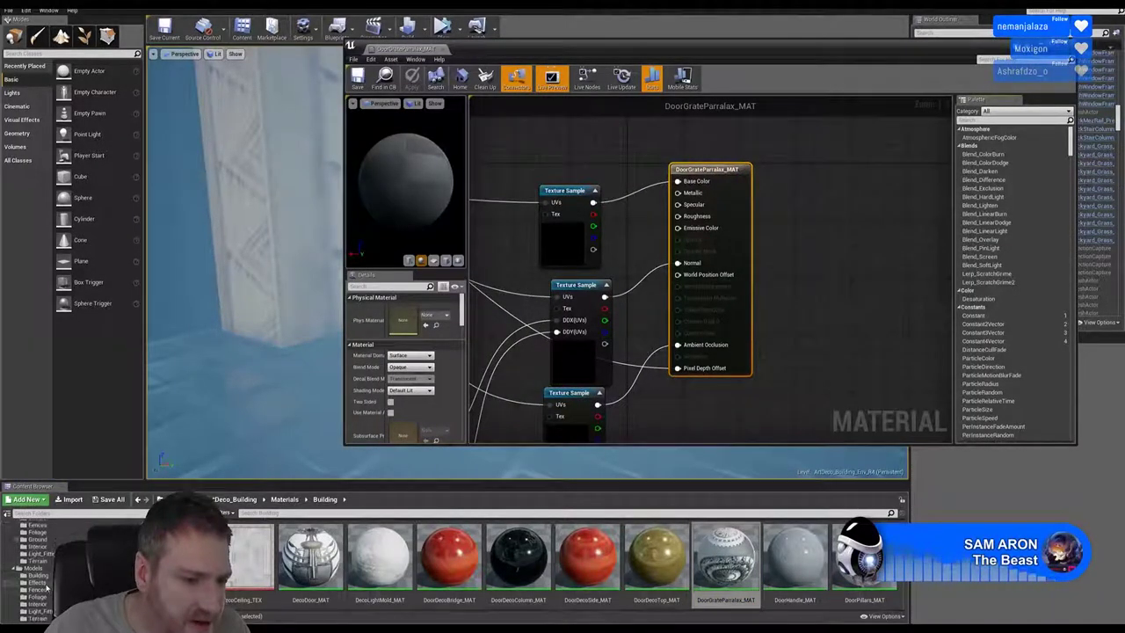
left_click(39, 583)
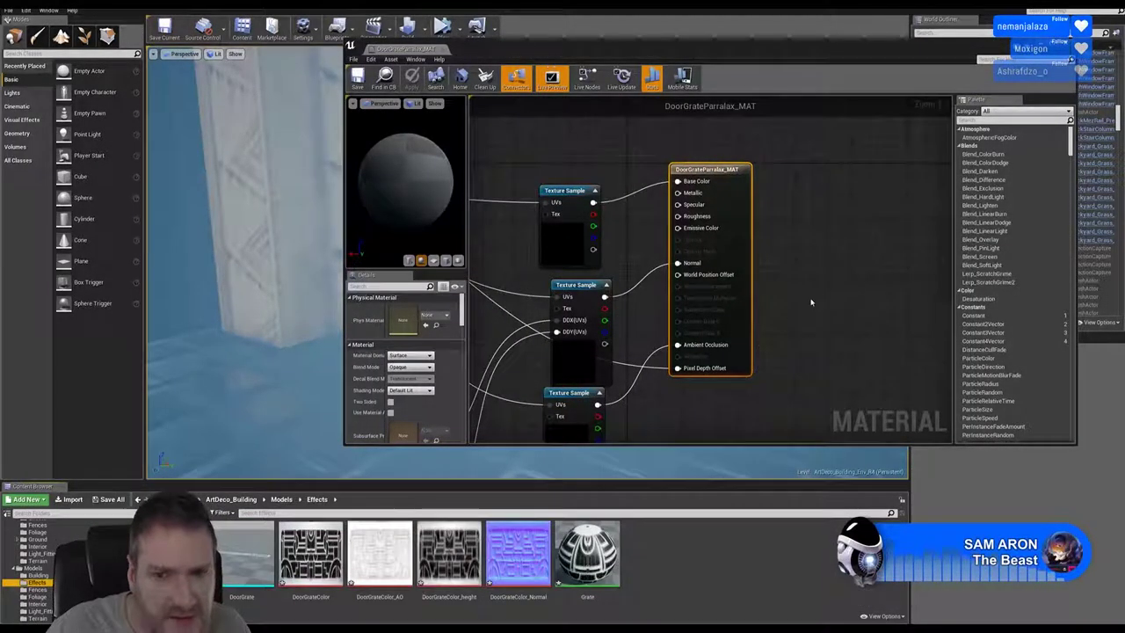
right_click_drag(822, 298, 859, 273)
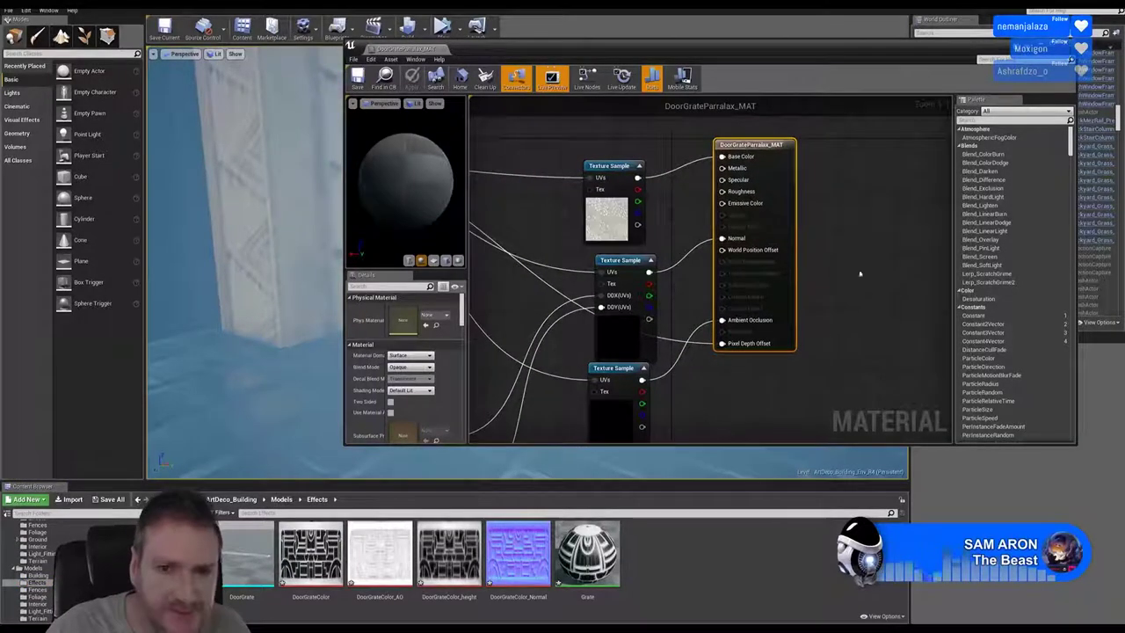
left_click(609, 219)
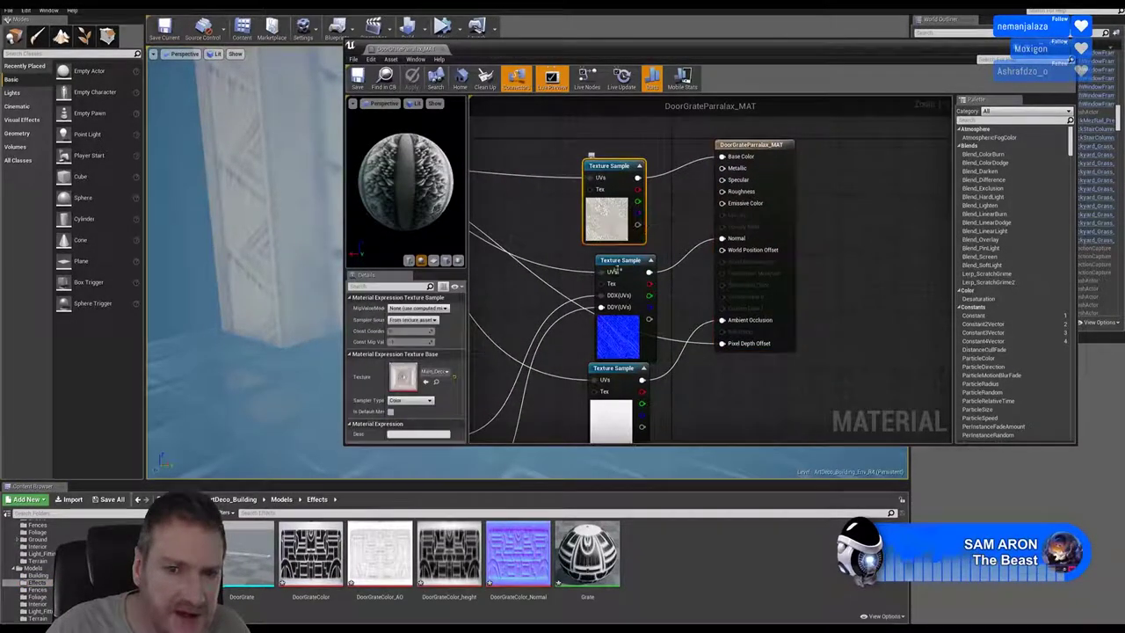
mouse_move(314, 557)
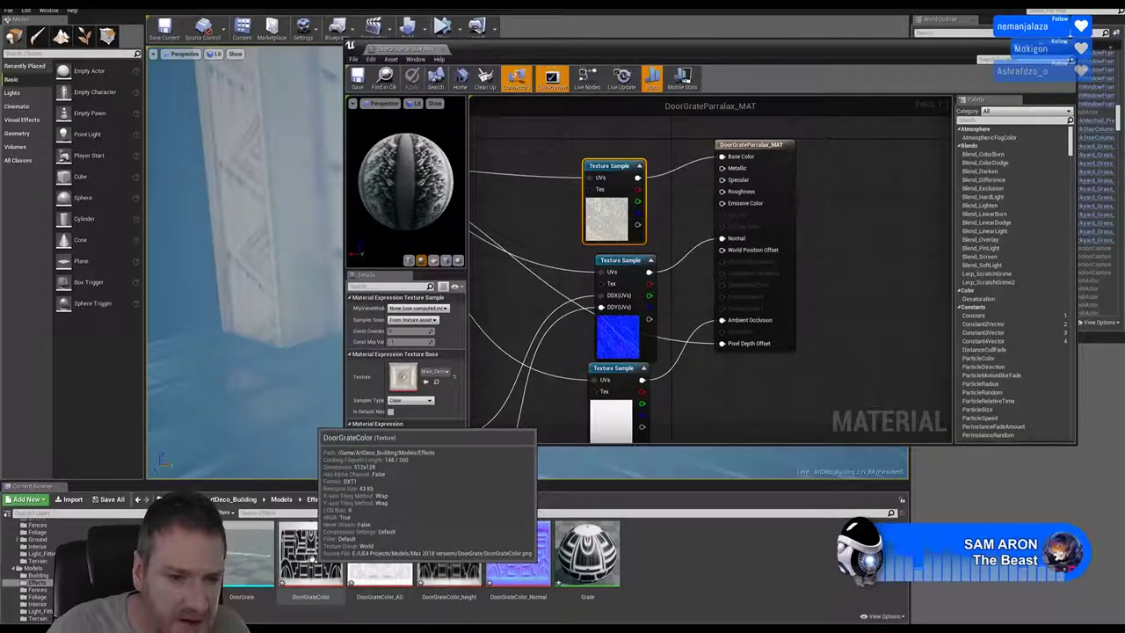
left_click(313, 557)
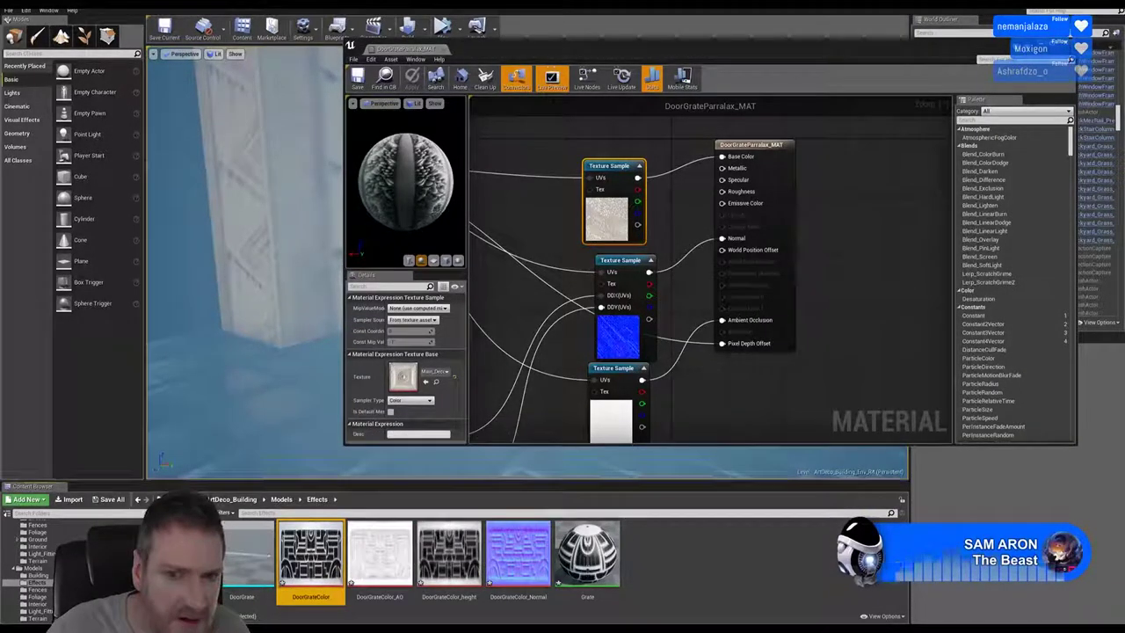
right_click(612, 216)
left_click(622, 220)
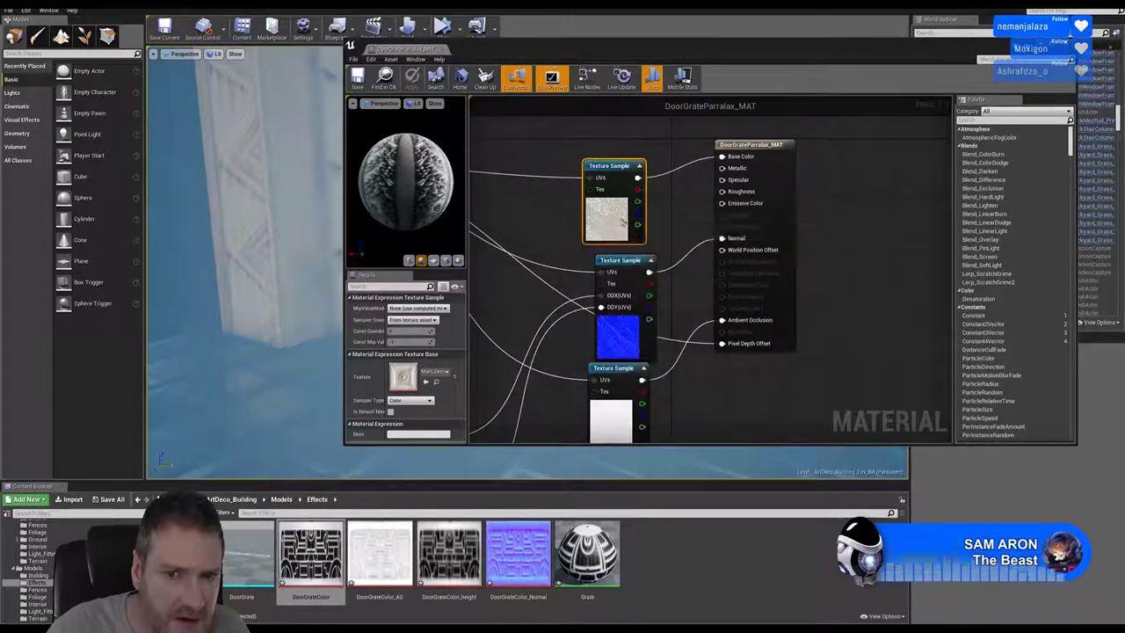
Replace the texture in the sample feeding the Normal input with DoorGrateColor_Normal.
left_click(621, 334)
left_click(518, 552)
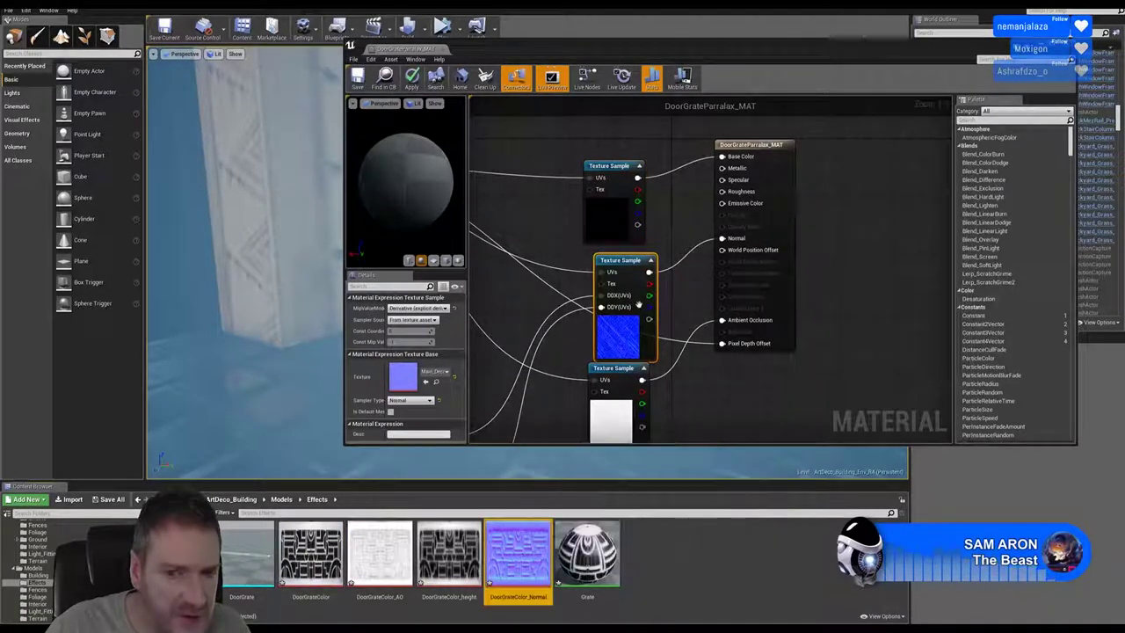
right_click(627, 338)
left_click(672, 344)
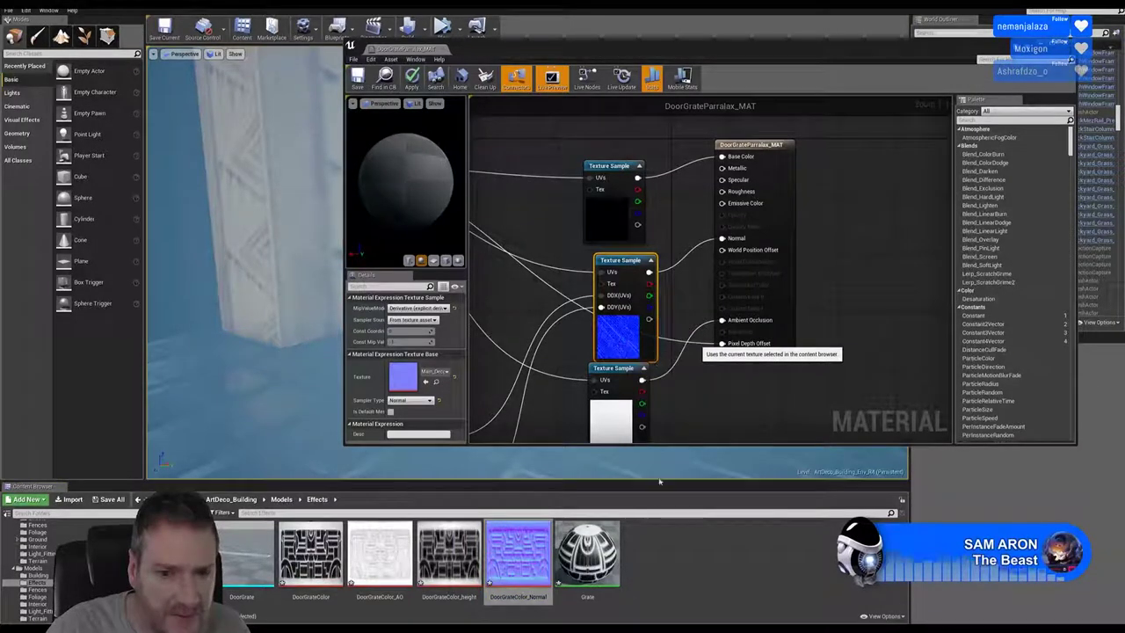
Replace the texture in the sample feeding the Ambient Occlusion input with DoorGrateColor_AO.
right_click_drag(844, 352, 823, 288)
left_click(615, 361)
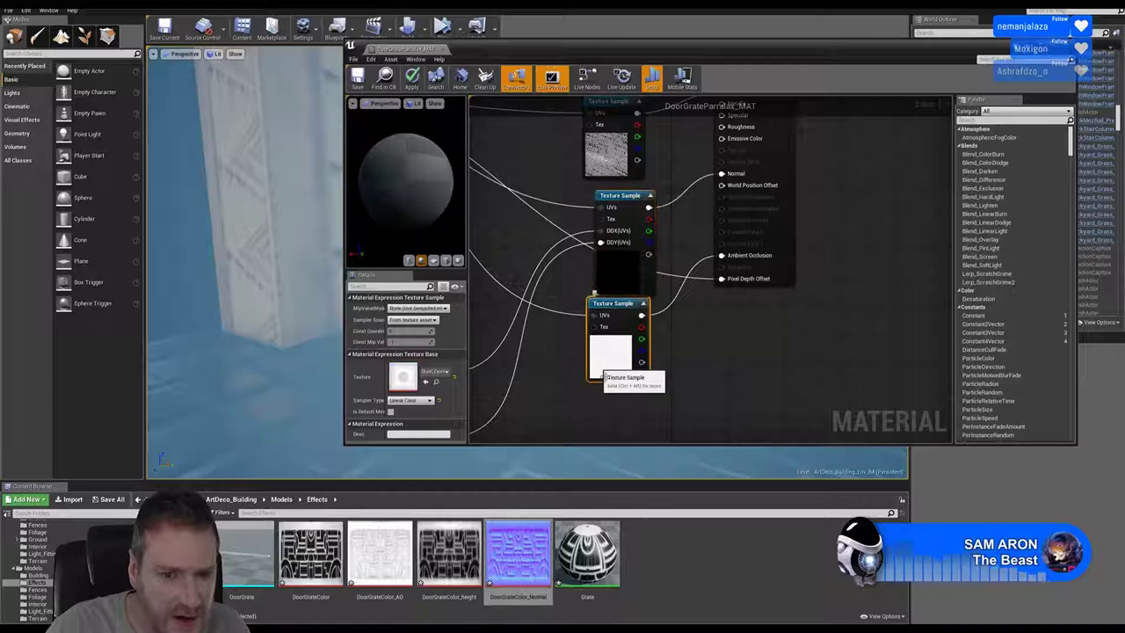
right_click(626, 354)
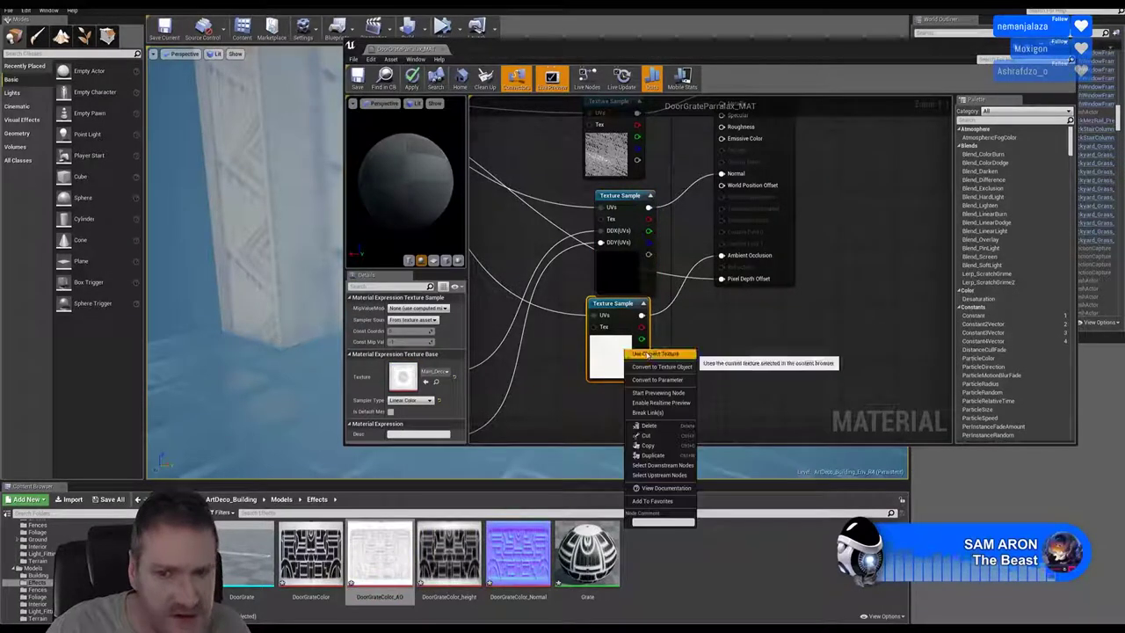
left_click(685, 361)
Assign DoorGrateColor_height to the texture object feeding the ParallaxOcclusionMapping heightmap input and save the material.
right_click_drag(515, 211, 613, 237)
scroll(613, 237, "down", 1)
scroll(613, 238, "down", 2)
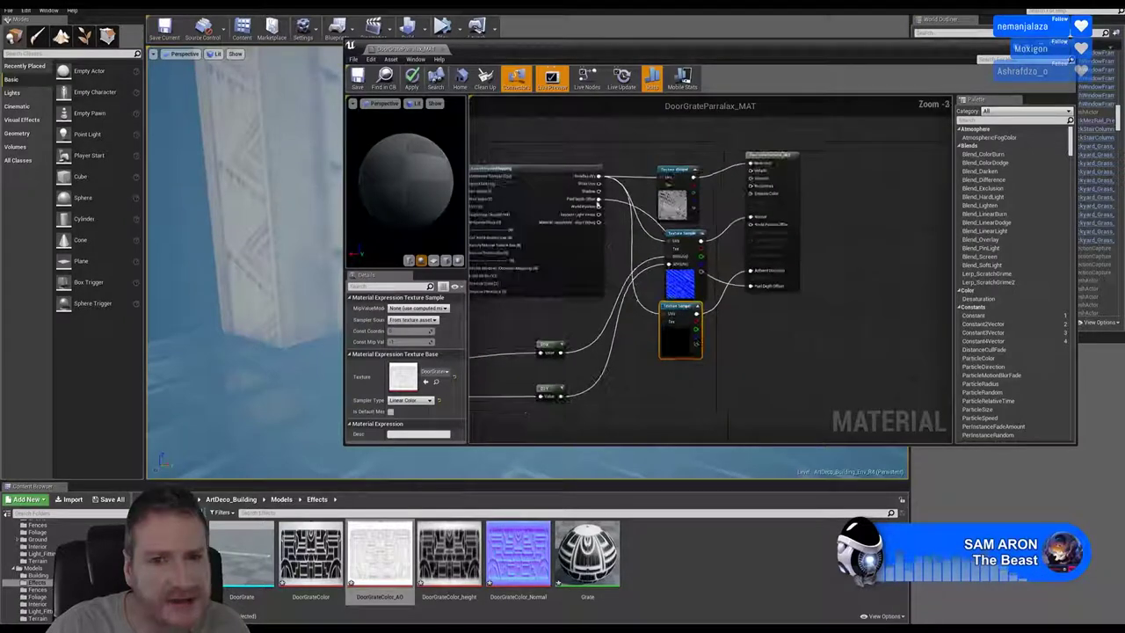
right_click_drag(560, 153, 724, 218)
scroll(545, 182, "up", 2)
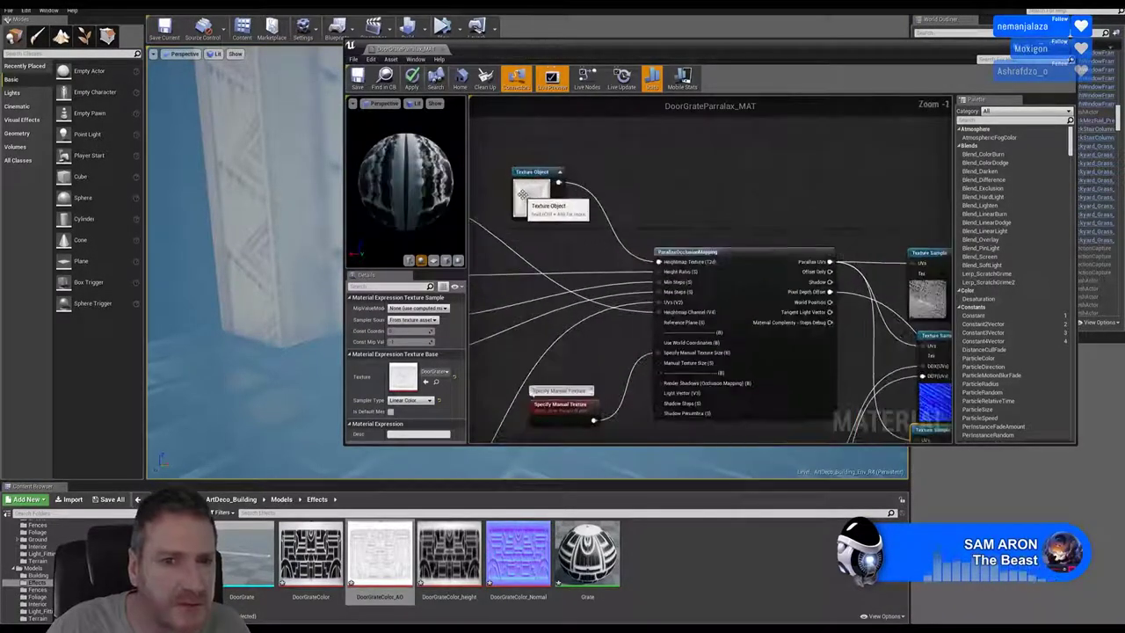
left_click(530, 198)
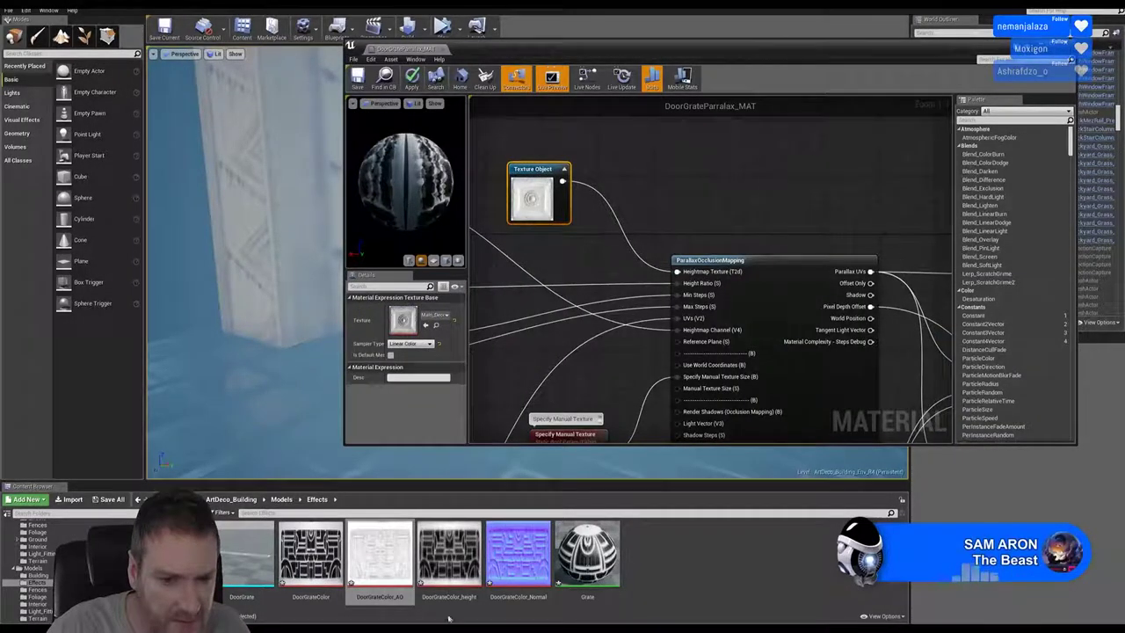
left_click(449, 553)
right_click(540, 205)
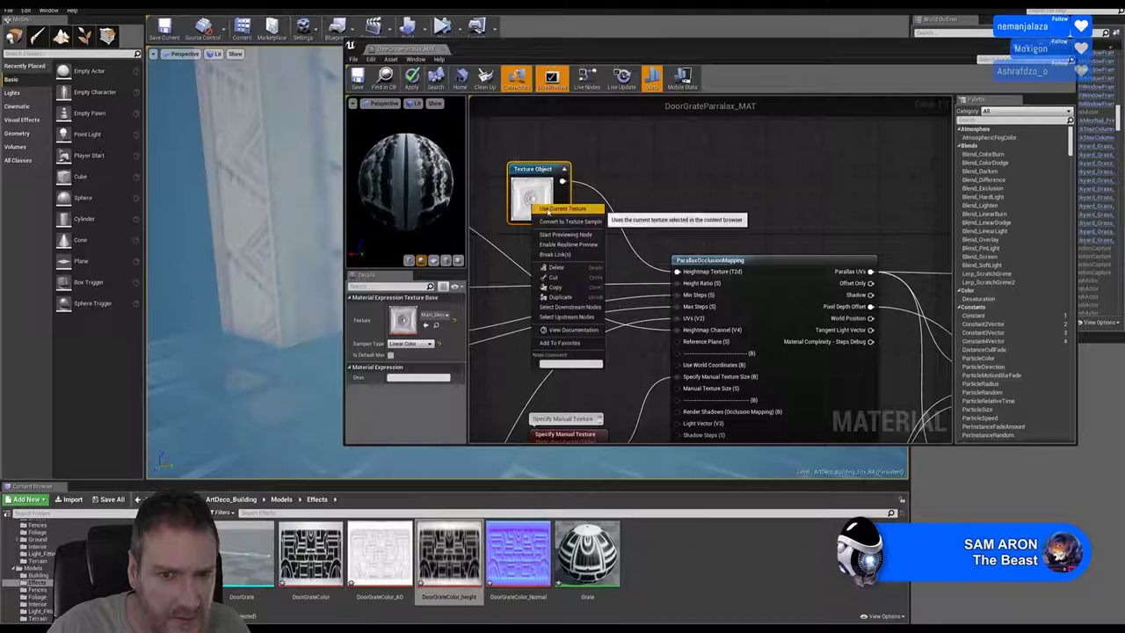
left_click(549, 210)
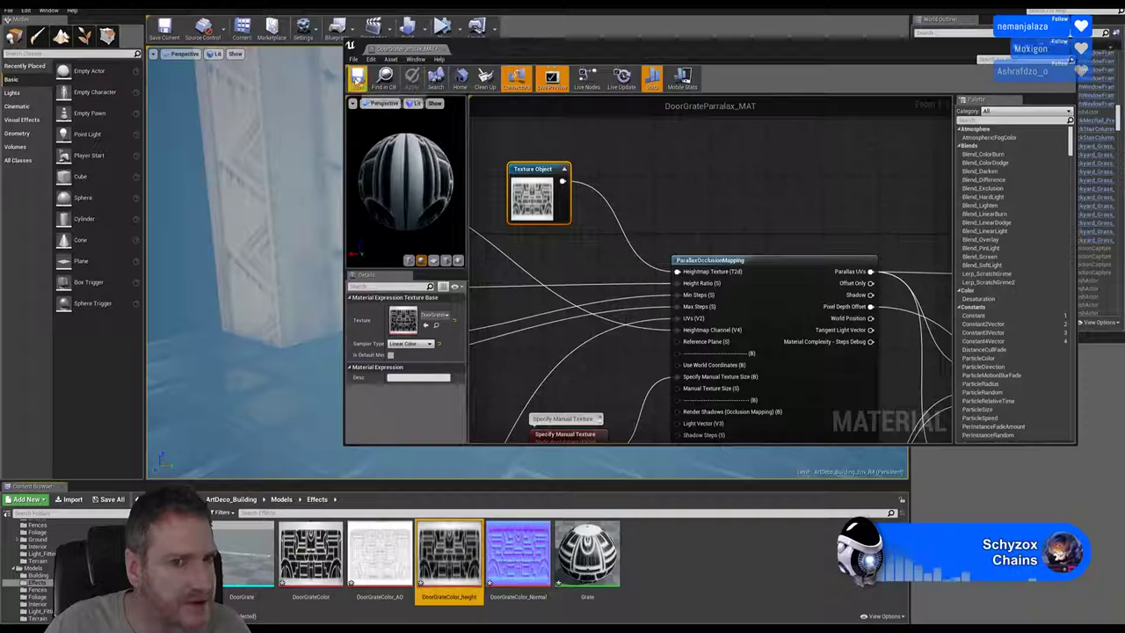
left_click(357, 77)
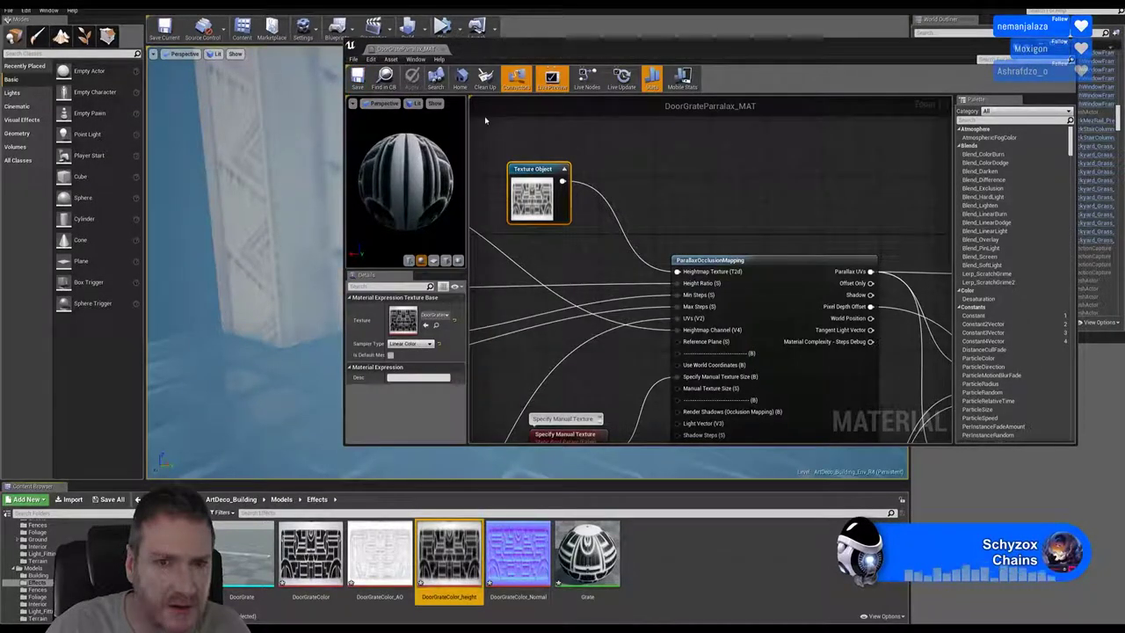
Open the DoorGrate mesh and assign DoorGrateParralax_MAT from Materials > Building to its Element 0 material slot.
left_click(253, 553)
double_click(253, 552)
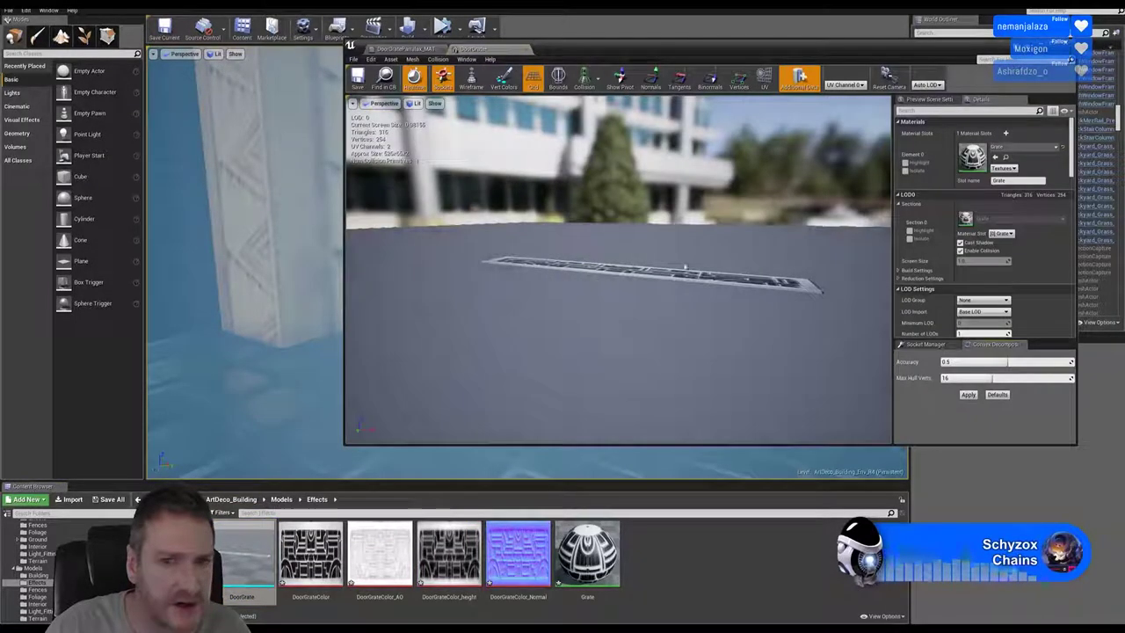
left_click_drag(665, 231, 612, 284, "alt")
scroll(37, 576, "up", 2)
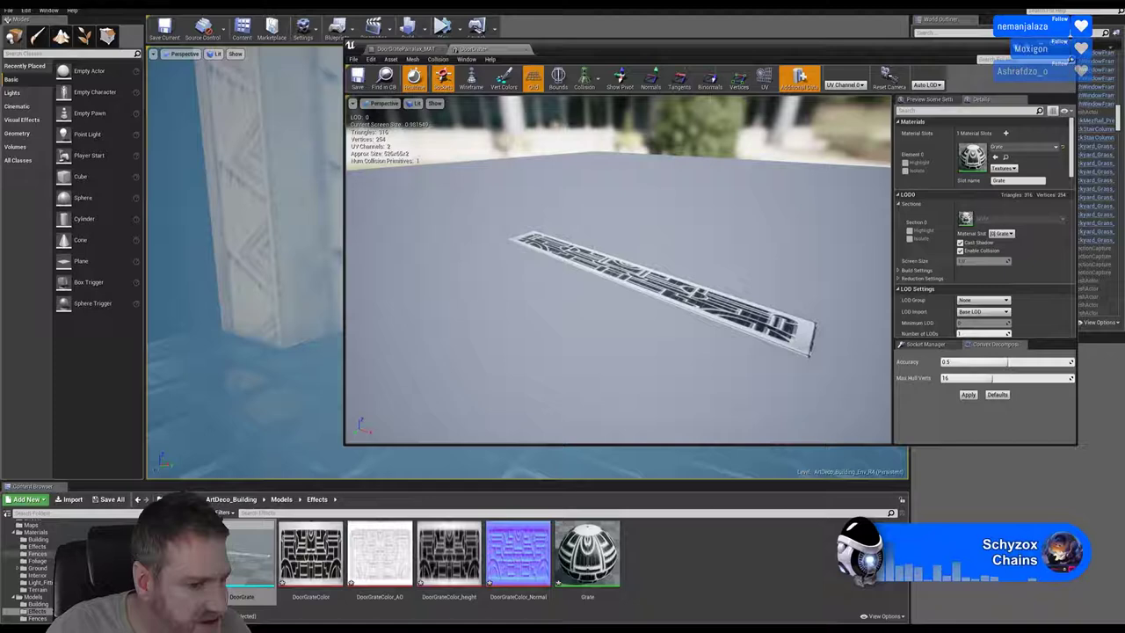
left_click(40, 539)
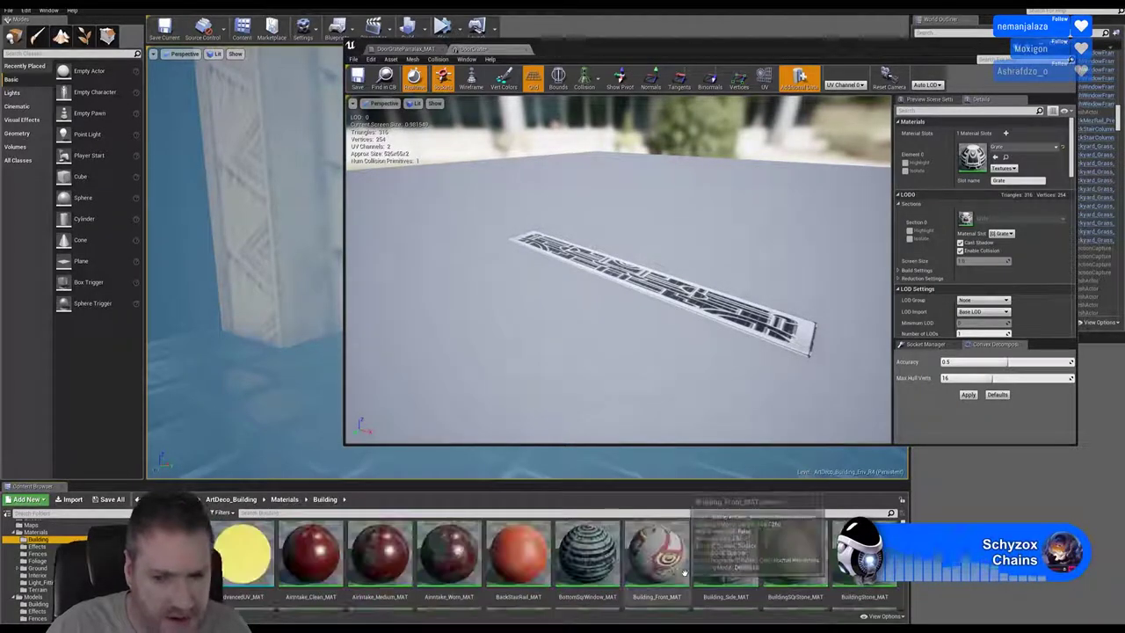
scroll(794, 563, "down", 5)
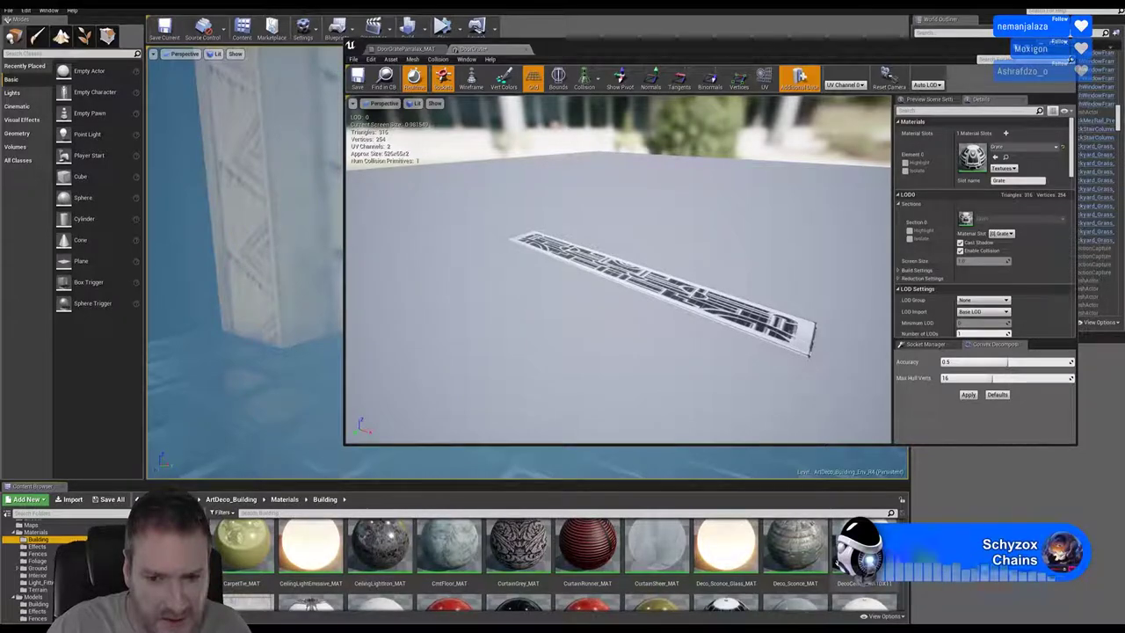
scroll(794, 562, "down", 3)
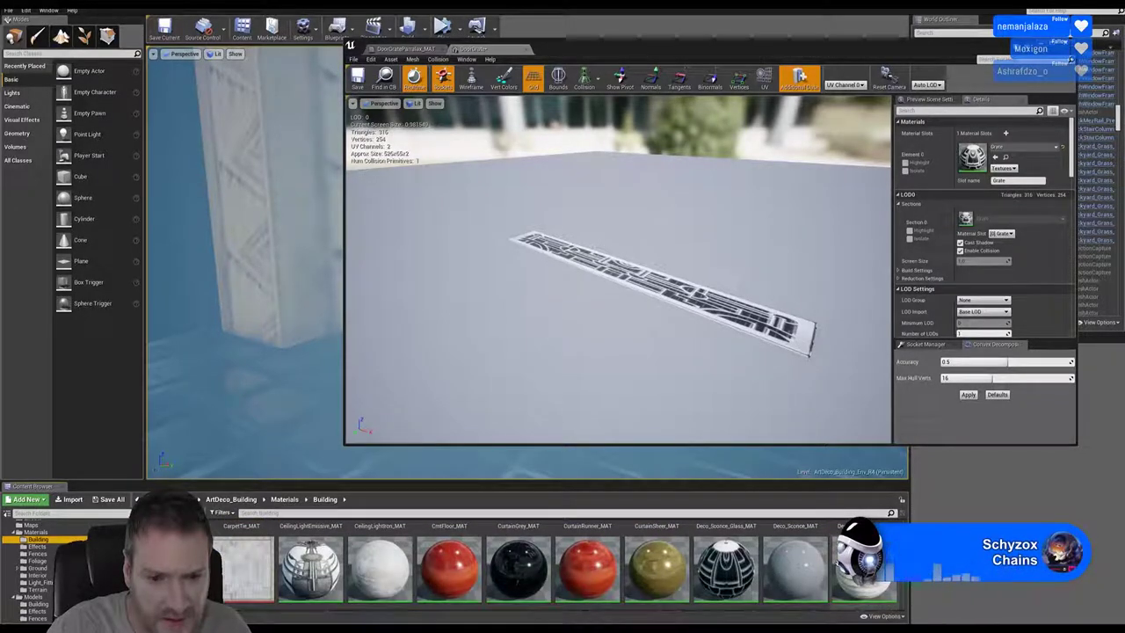
scroll(794, 563, "down", 3)
left_click_drag(725, 563, 998, 169)
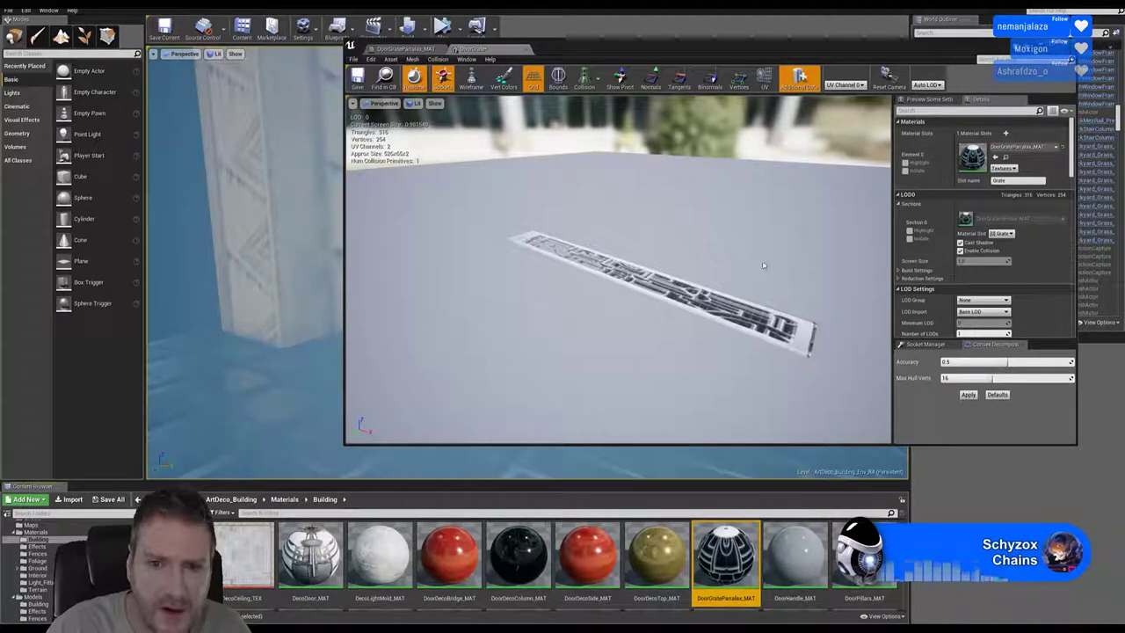
Inspect the parallax effect along the grate mesh up close, save the mesh and close its editor.
left_click_drag(686, 281, 526, 219, "alt")
scroll(619, 269, "up", 2)
scroll(551, 342, "up", 3)
right_click_drag(571, 255, 600, 272)
left_click_drag(600, 273, 615, 308, "alt")
right_click_drag(626, 280, 647, 285)
left_click_drag(629, 288, 457, 282, "alt")
left_click_drag(583, 272, 504, 272)
left_click(358, 79)
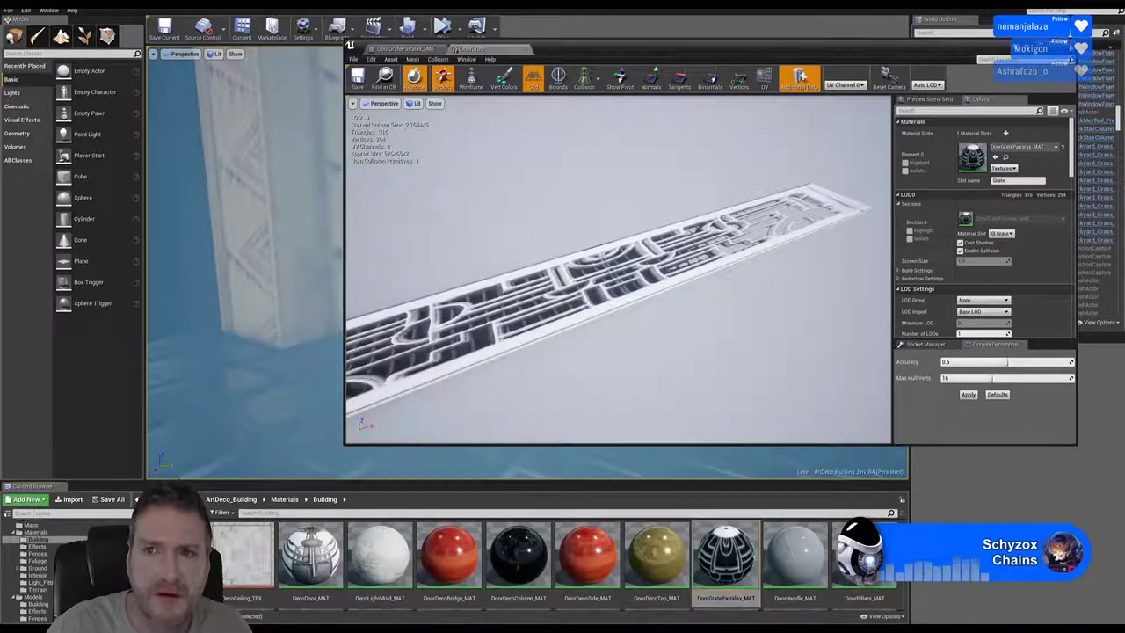
left_click(1068, 46)
Try placing the DoorGrate mesh from Models > Effects on the level floor, and delete the placed actor.
scroll(40, 589, "down", 1)
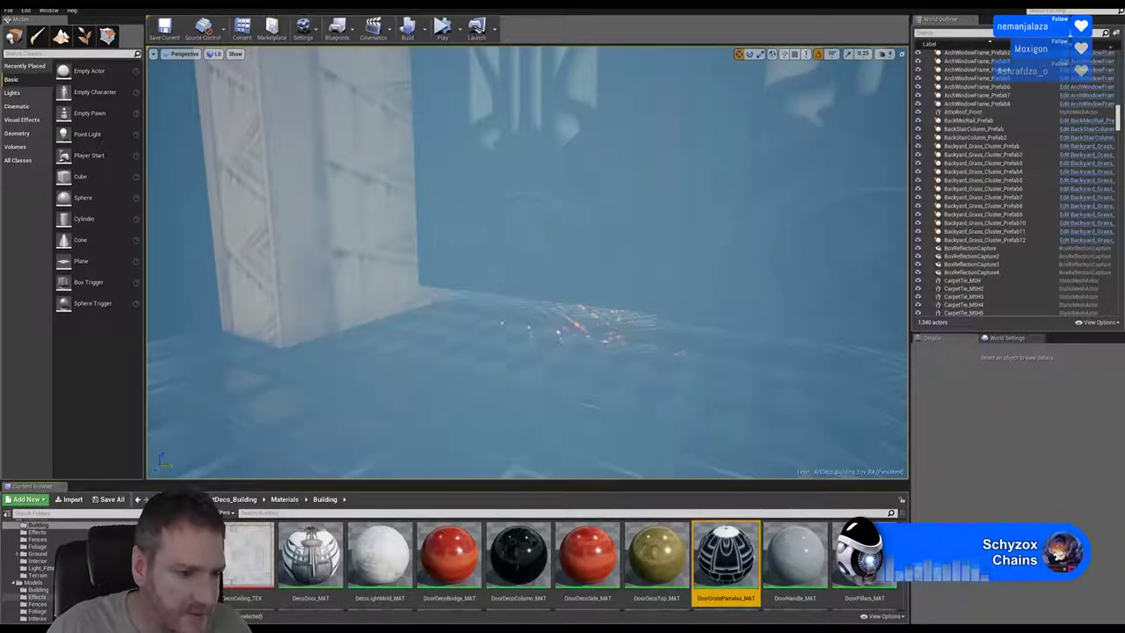
left_click(39, 590)
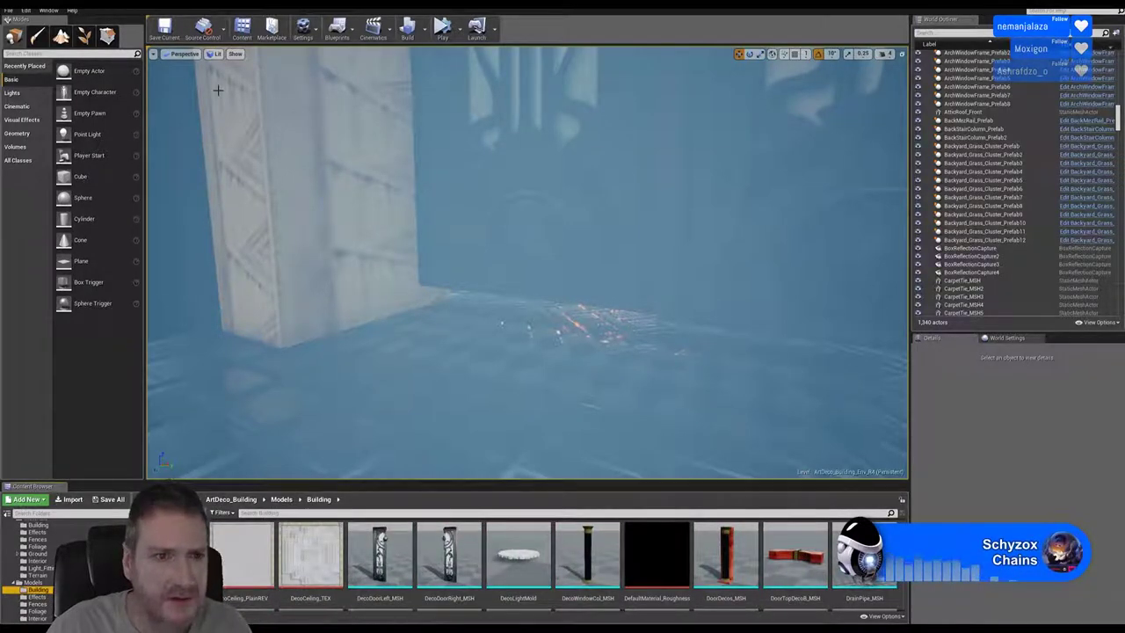
right_click_drag(527, 264, 515, 289)
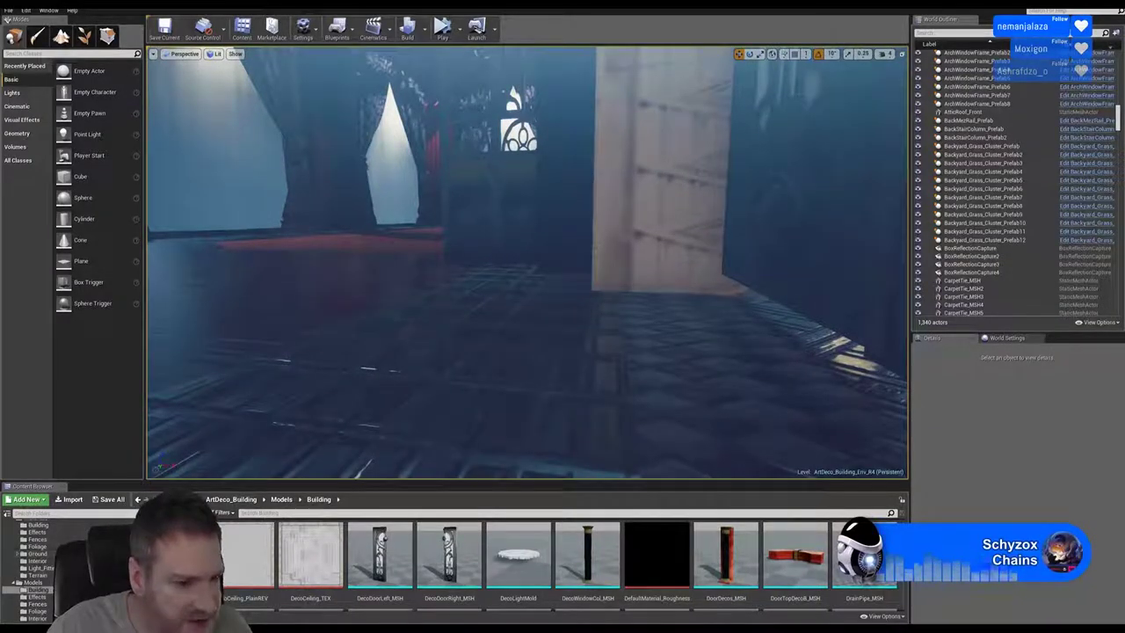
left_click(46, 599)
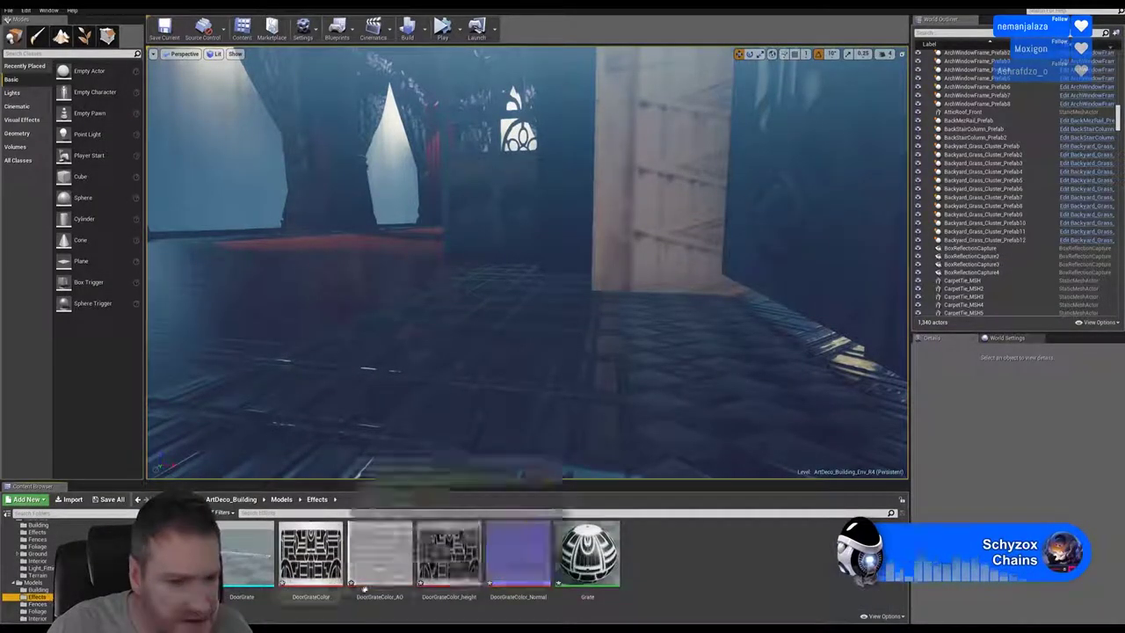
left_click_drag(240, 571, 423, 419)
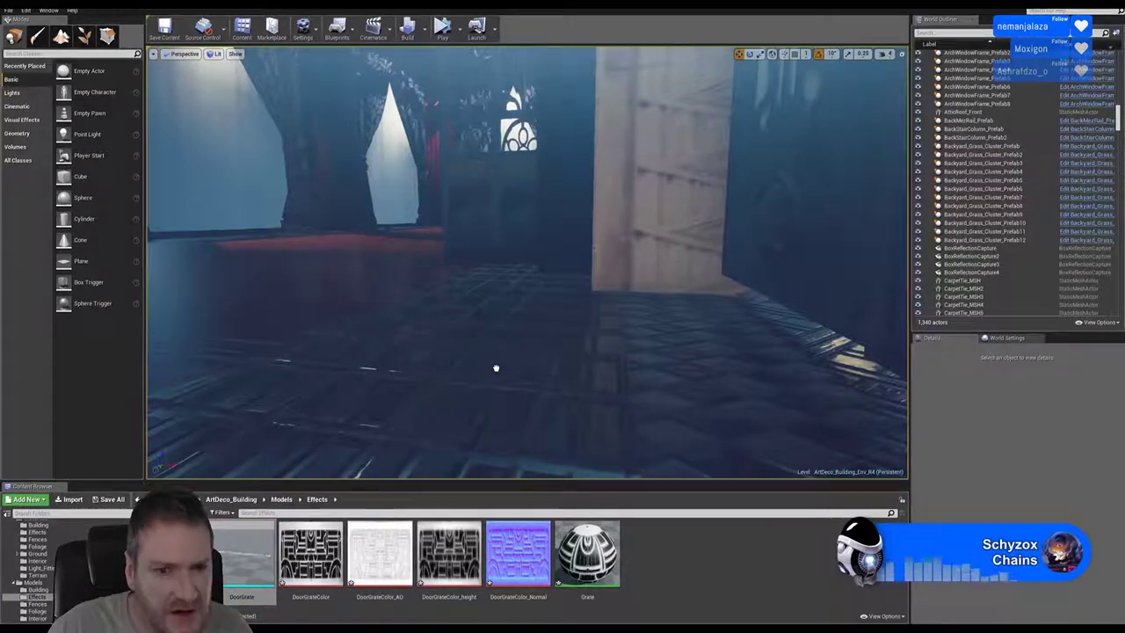
left_click_drag(495, 368, 497, 367)
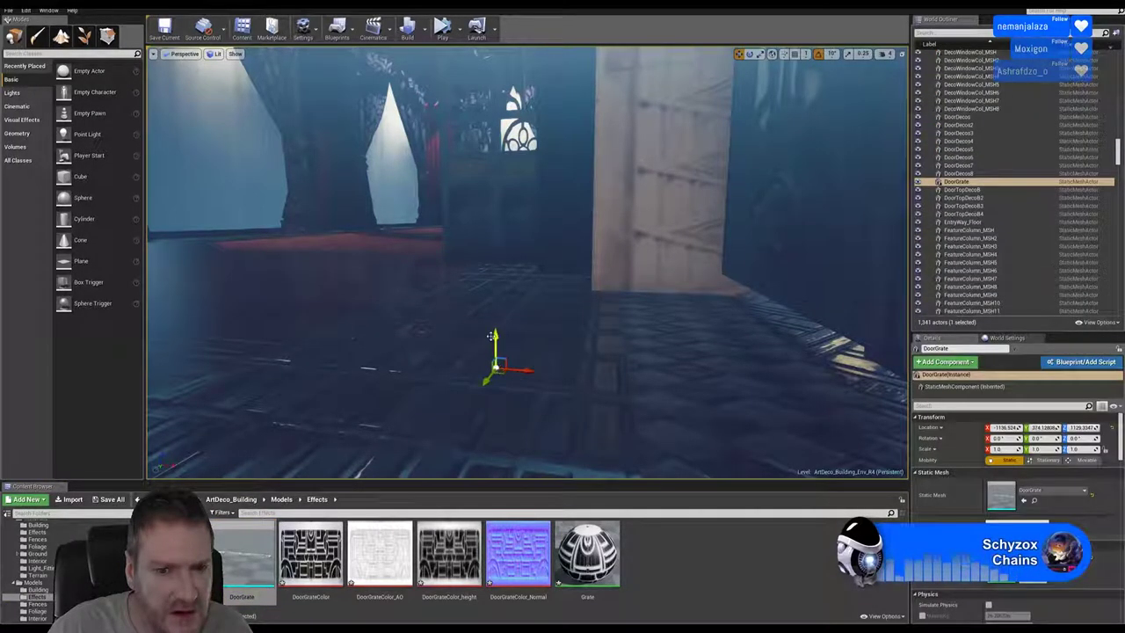
left_click_drag(505, 240, 492, 278)
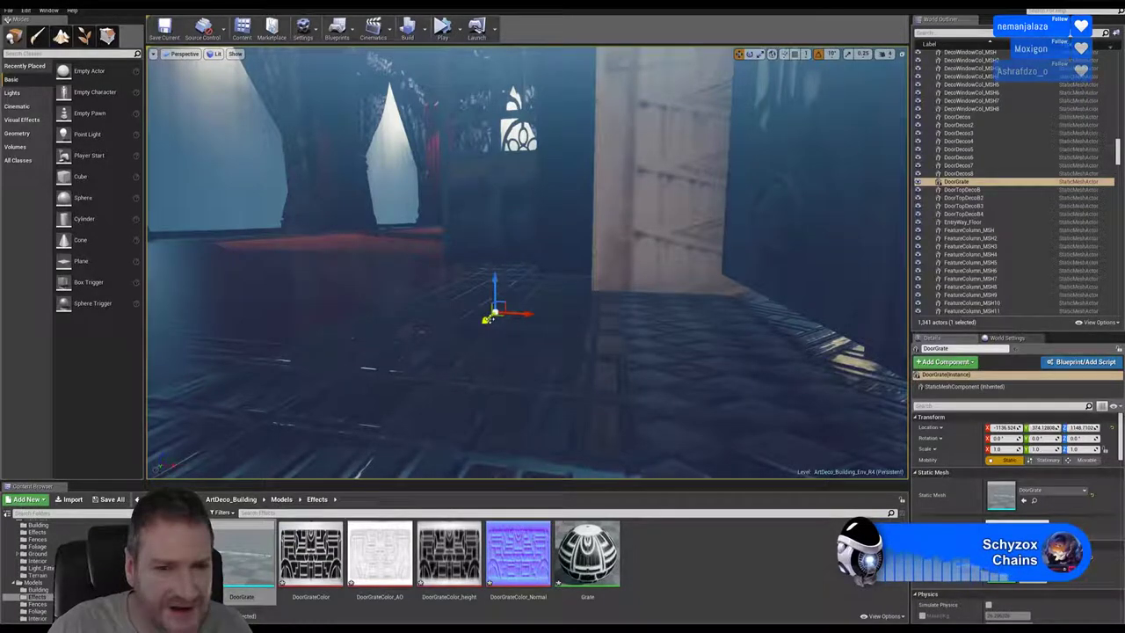
left_click_drag(485, 320, 401, 385)
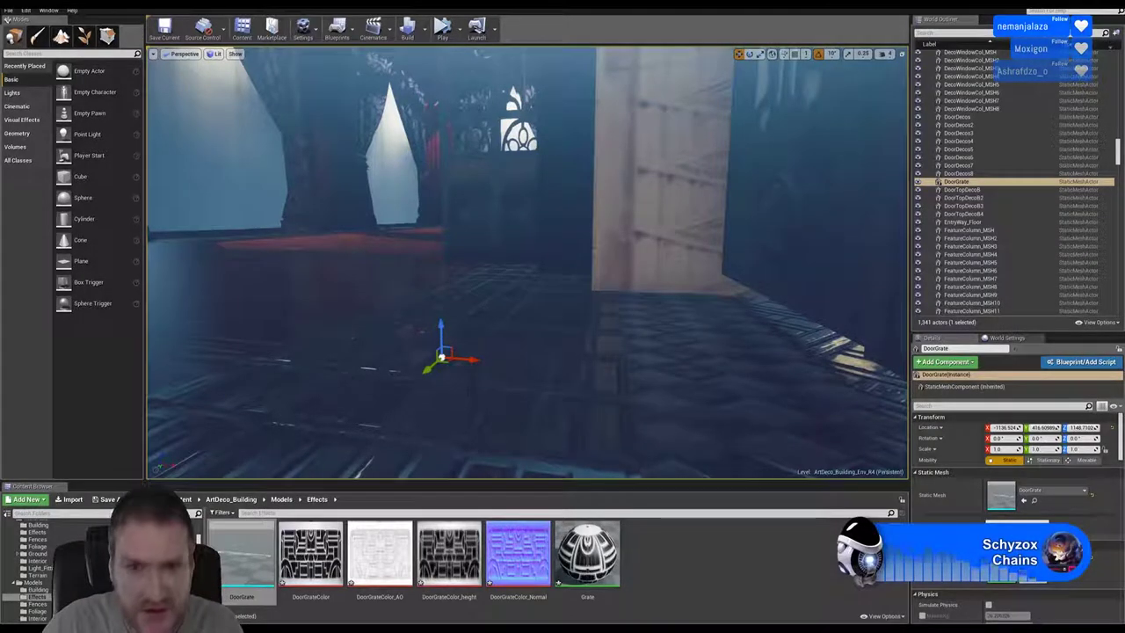
key("Delete")
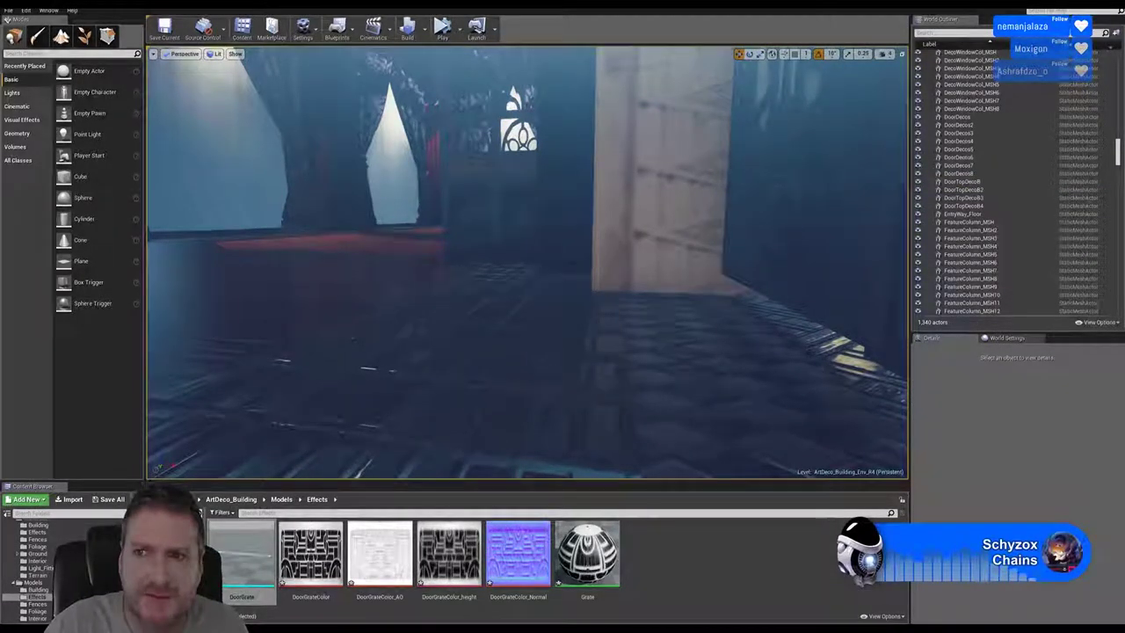
Switch to the 3ds Max scene containing the mosaic floor panel.
key("super+d")
key("alt+Tab")
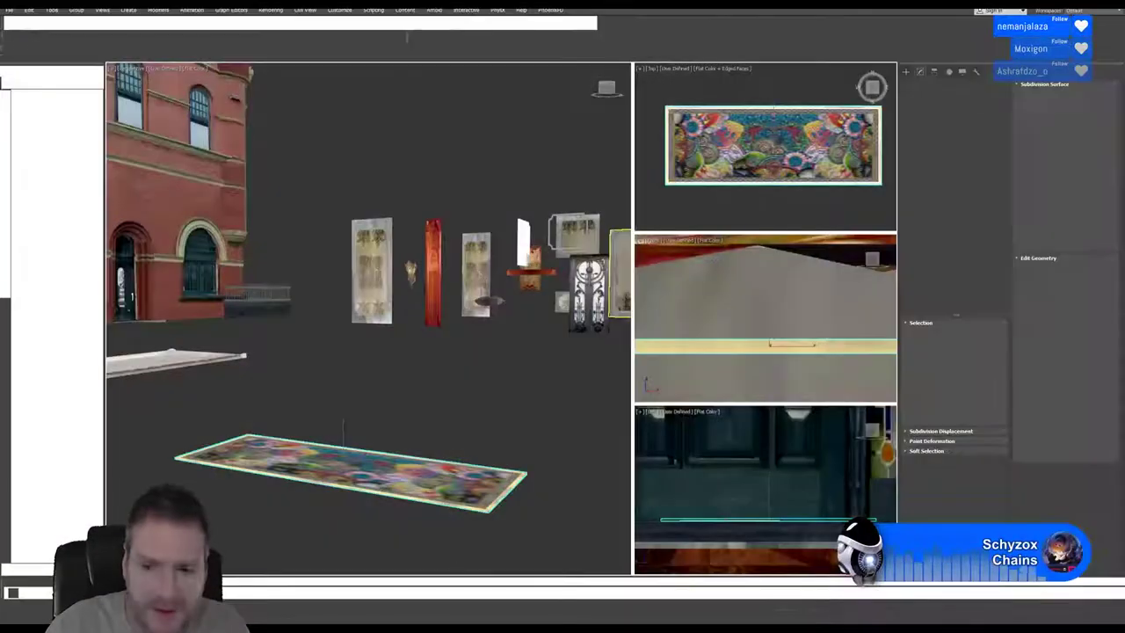
Select the floor grill mesh in the scene, isolate it and frame its patterned top face.
scroll(323, 392, "down", 5)
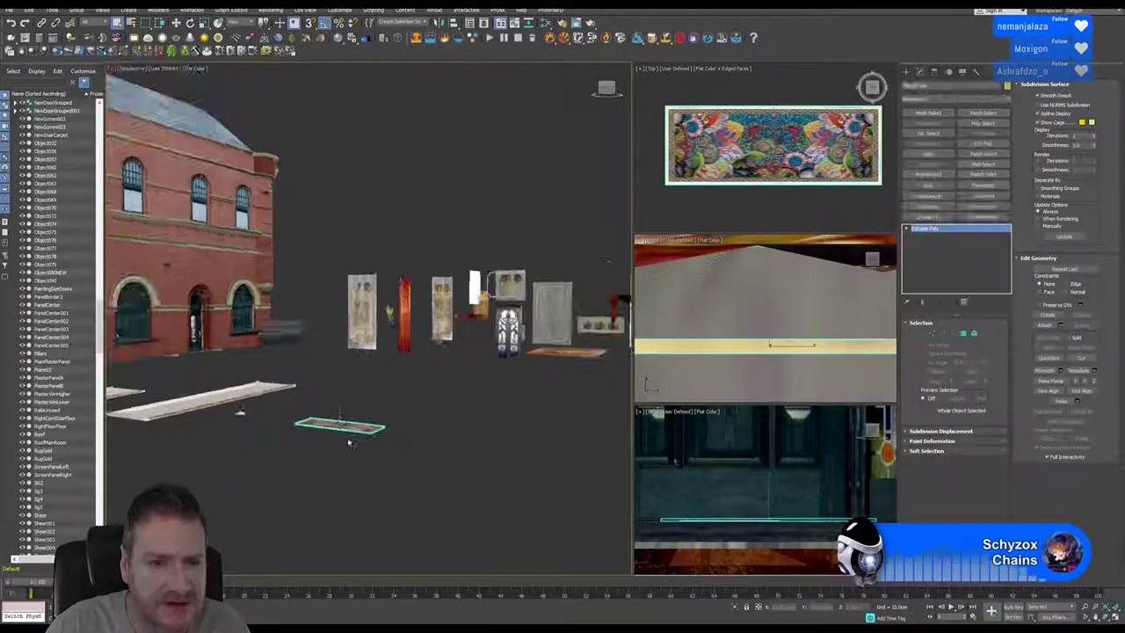
middle_click_drag(349, 443, 433, 453)
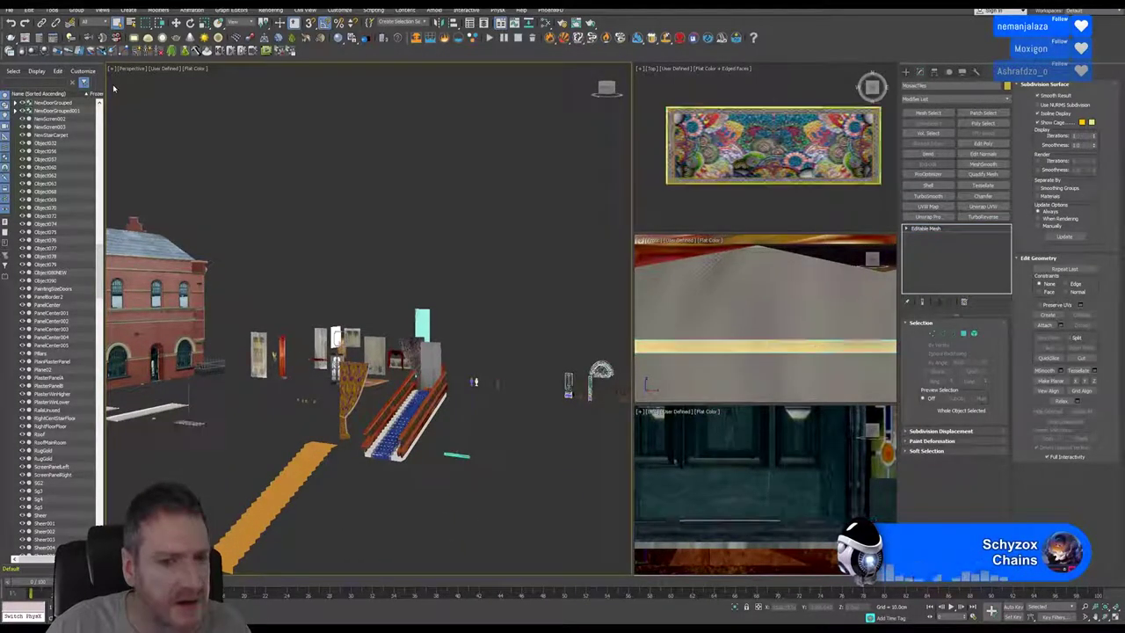
left_click(52, 10)
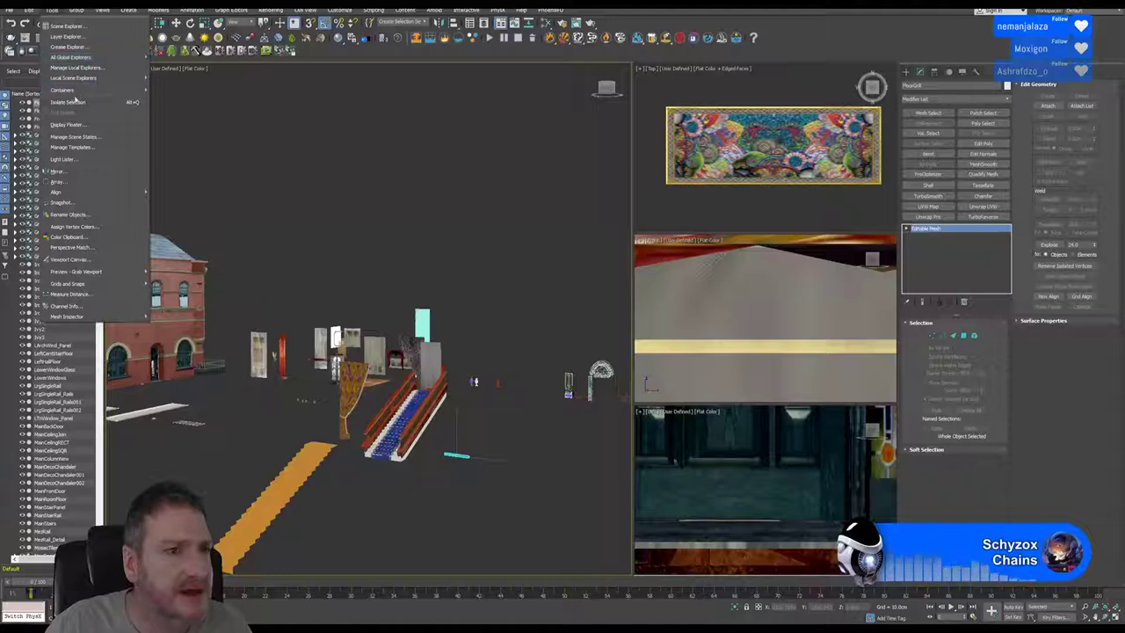
left_click(67, 102)
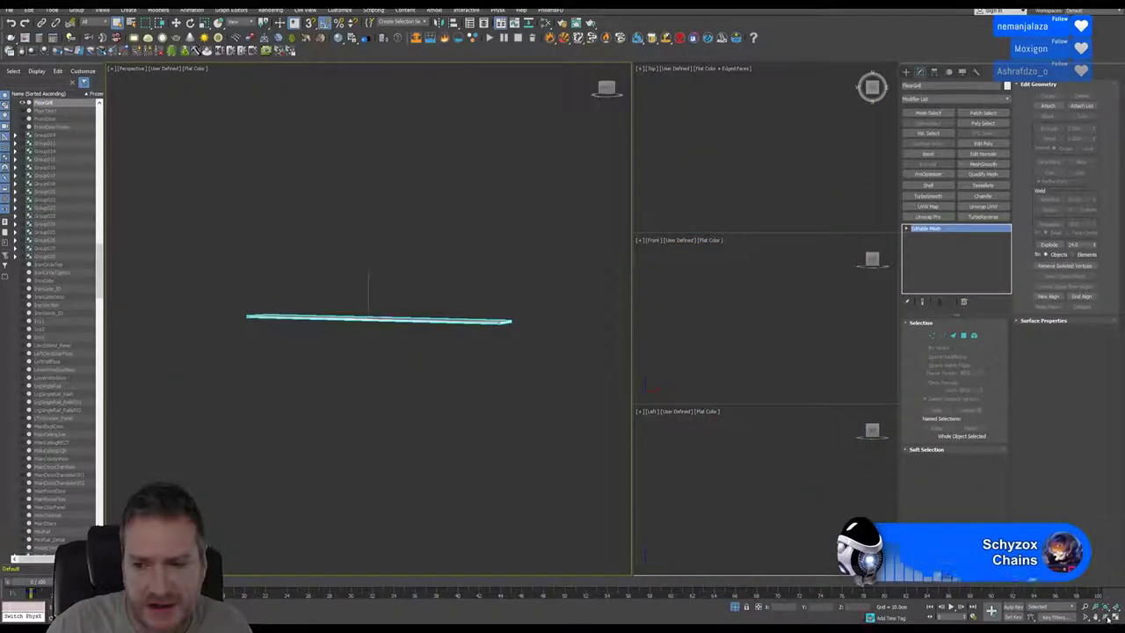
left_click(1107, 618)
left_click_drag(361, 318, 342, 379)
scroll(380, 339, "up", 4)
left_click_drag(380, 341, 413, 317)
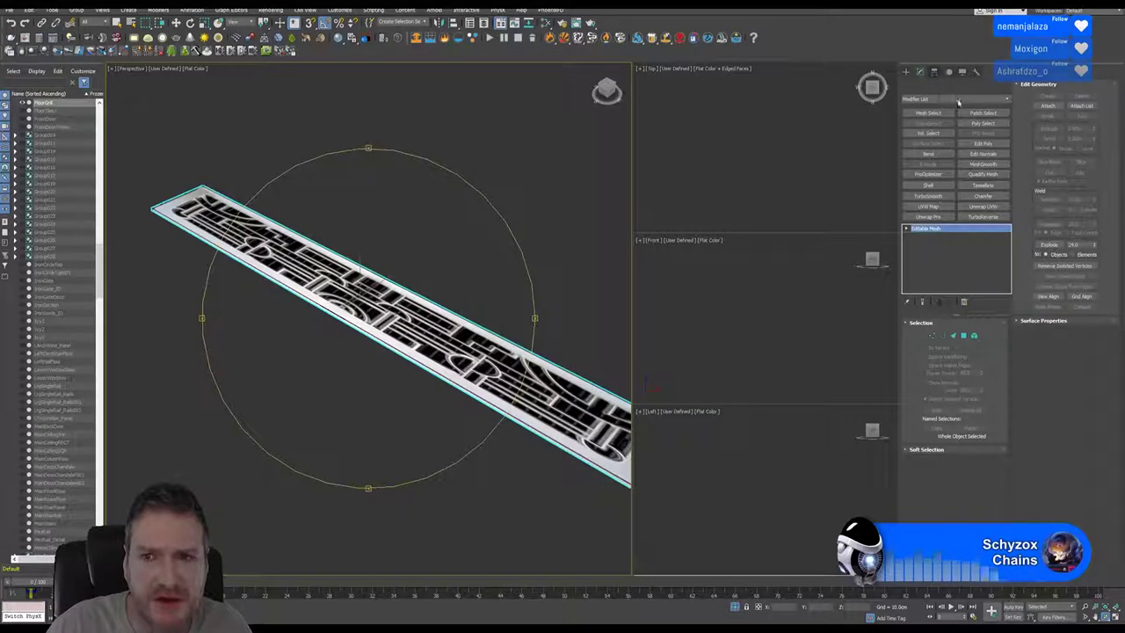
Check the grill's pivot, apply Reset XForm to the mesh and collapse its whole modifier stack.
left_click(934, 71)
left_click(954, 134)
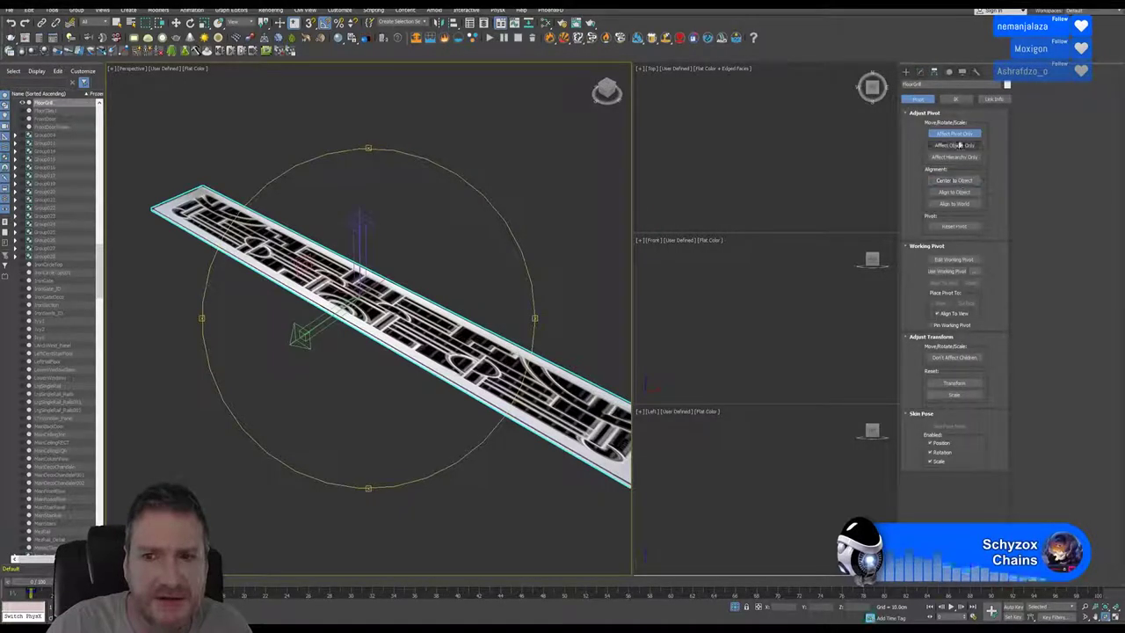
left_click(976, 71)
left_click(955, 183)
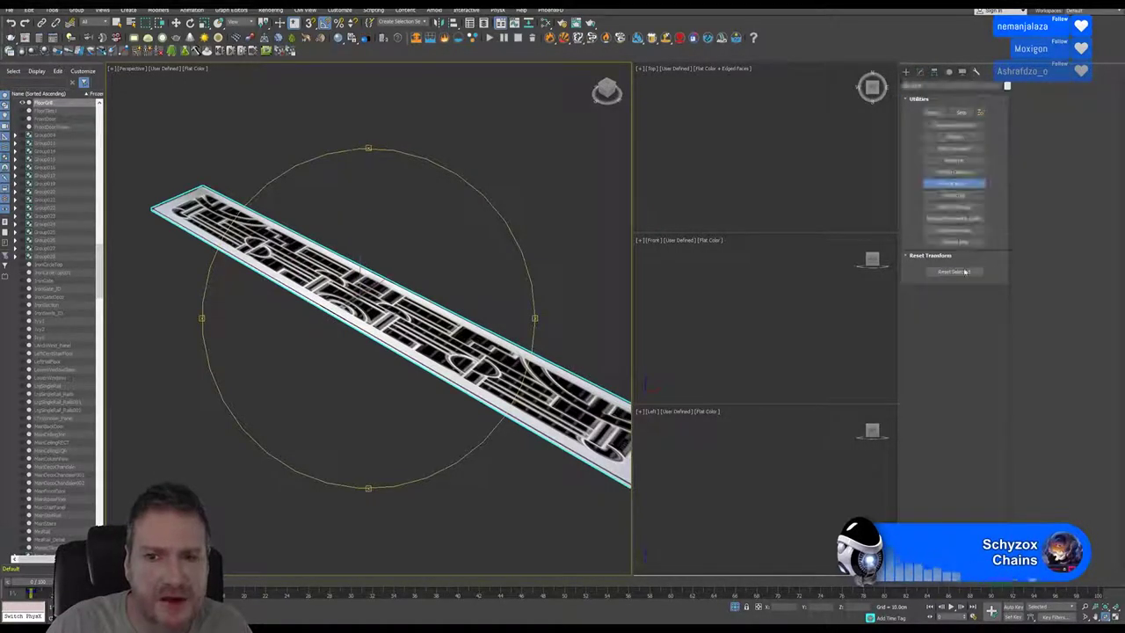
left_click(954, 272)
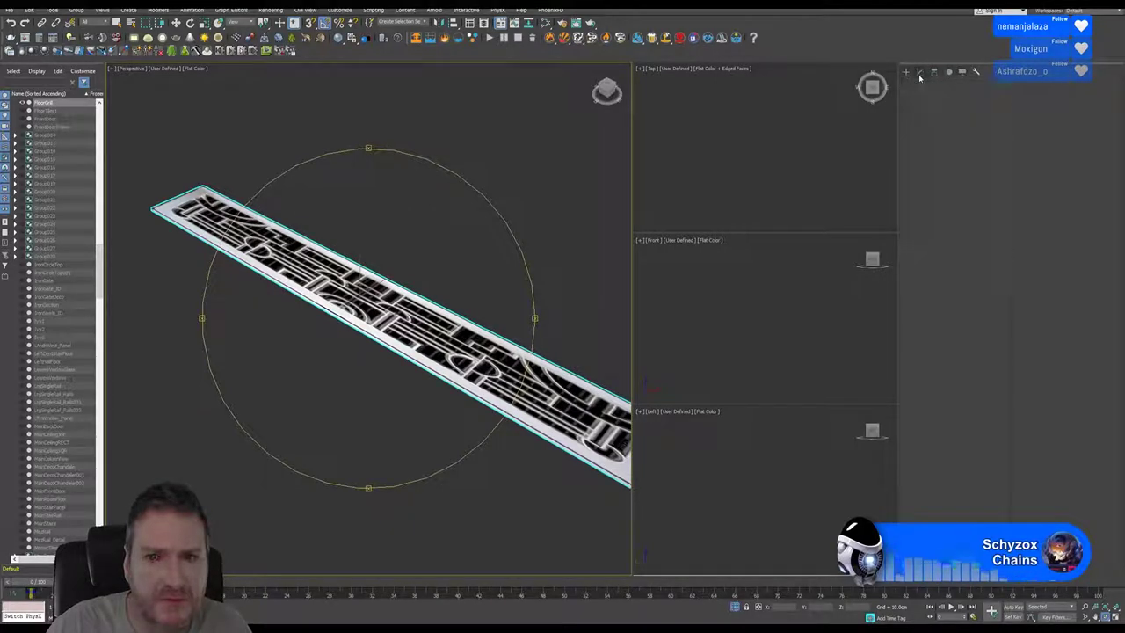
right_click(947, 233)
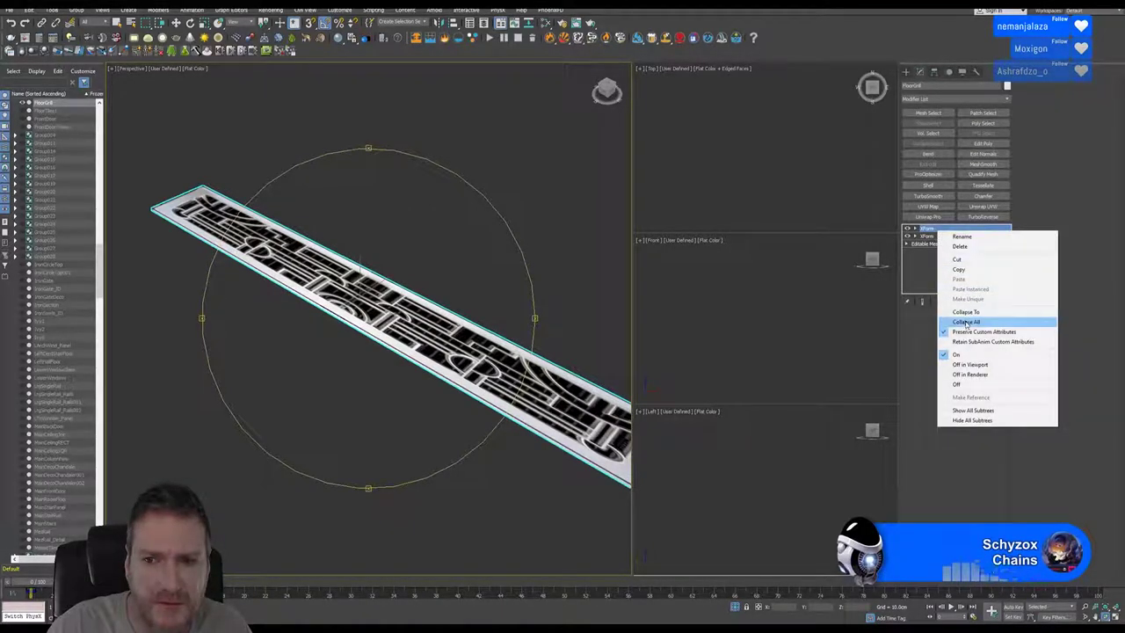
left_click(953, 320)
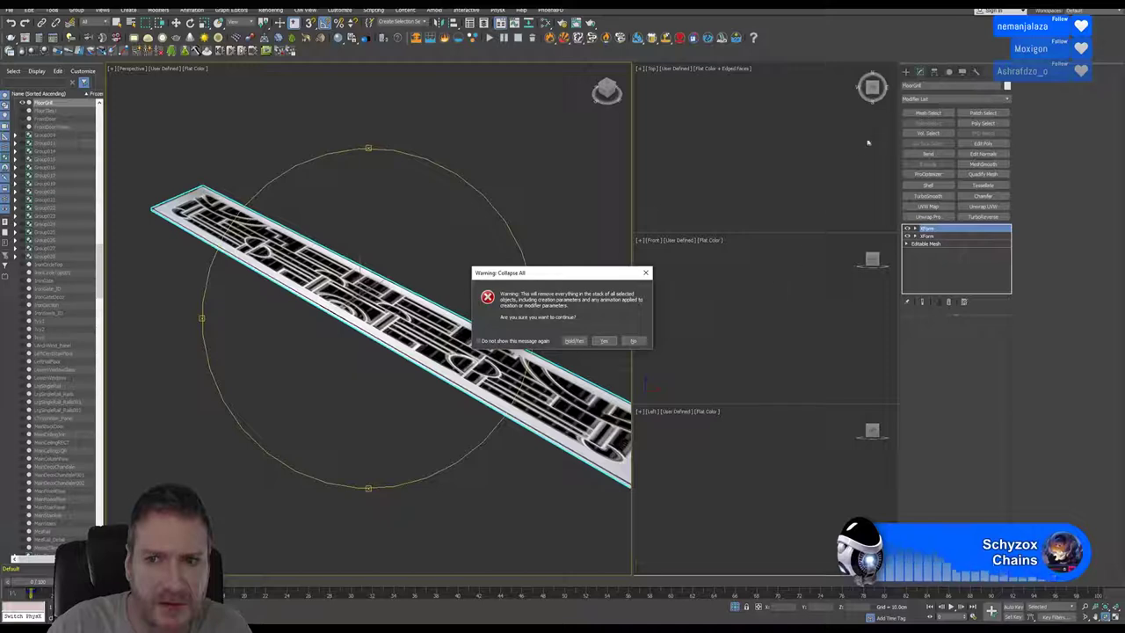
left_click(603, 340)
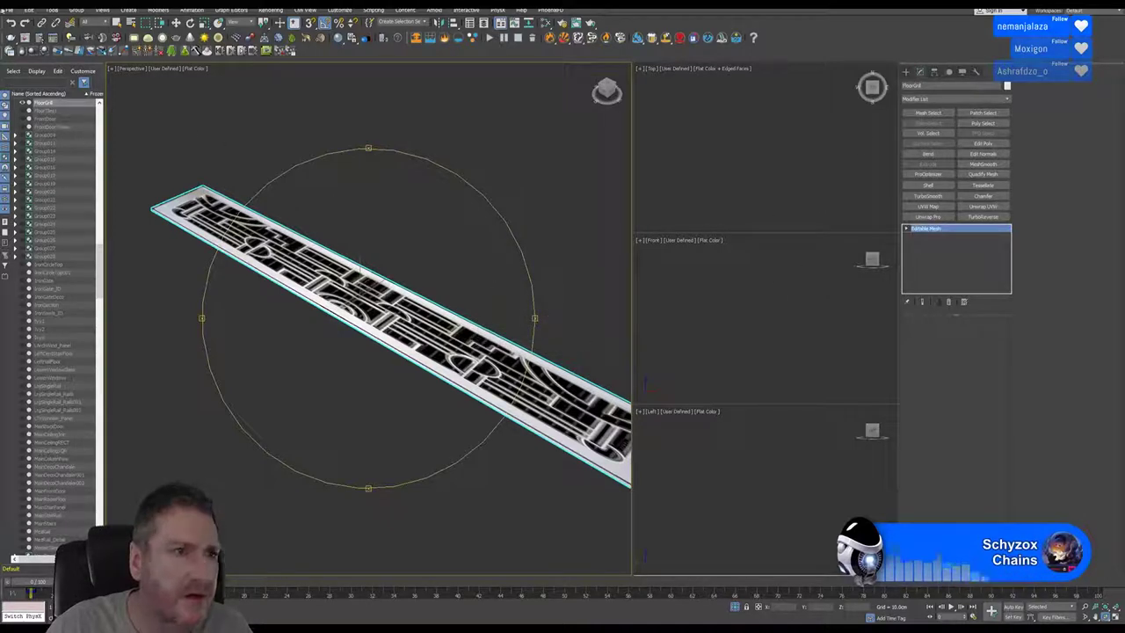
Export the selected grill as FBX over DoorGrate.FBX in the DoorGrate folder, using the Painter To UE4 preset.
left_click(16, 9)
mouse_move(58, 151)
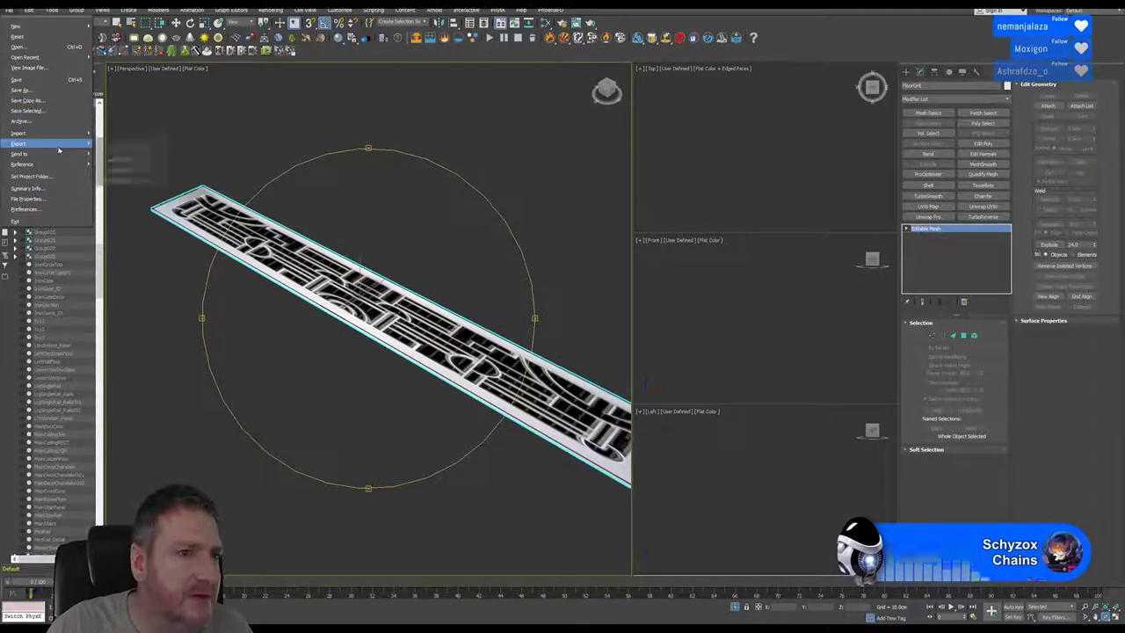
left_click(120, 159)
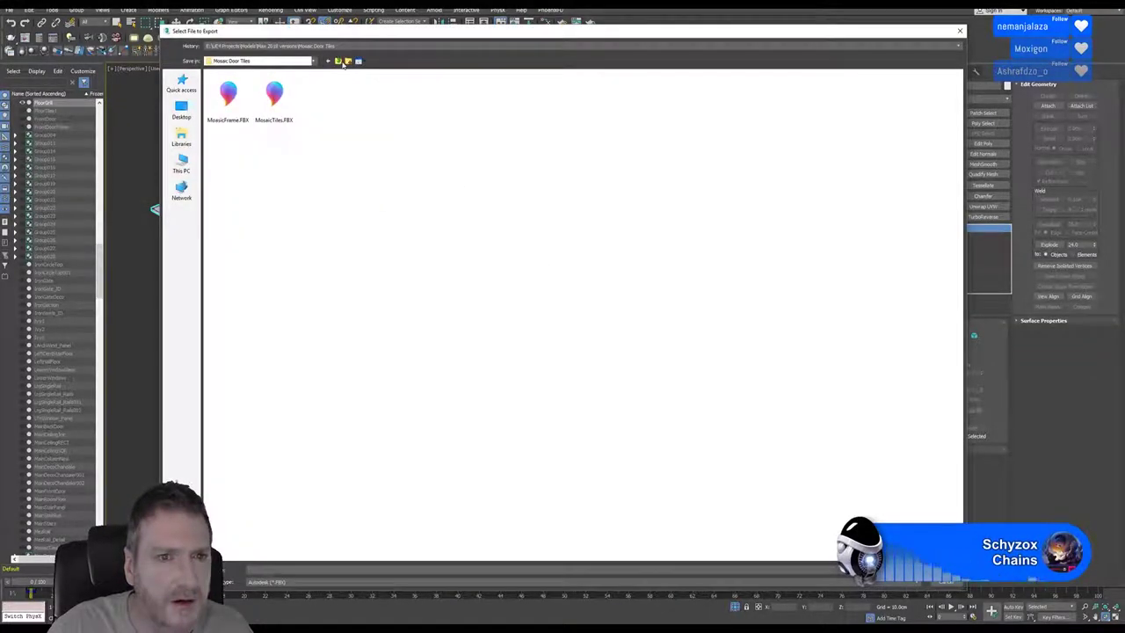
left_click(337, 62)
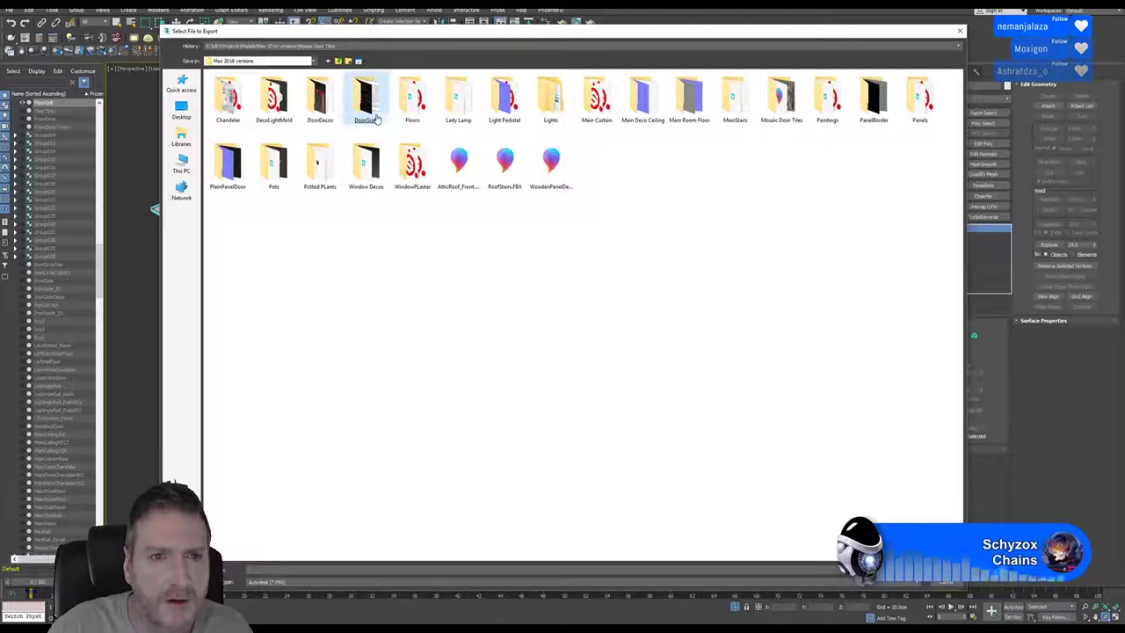
double_click(378, 184)
left_click(240, 110)
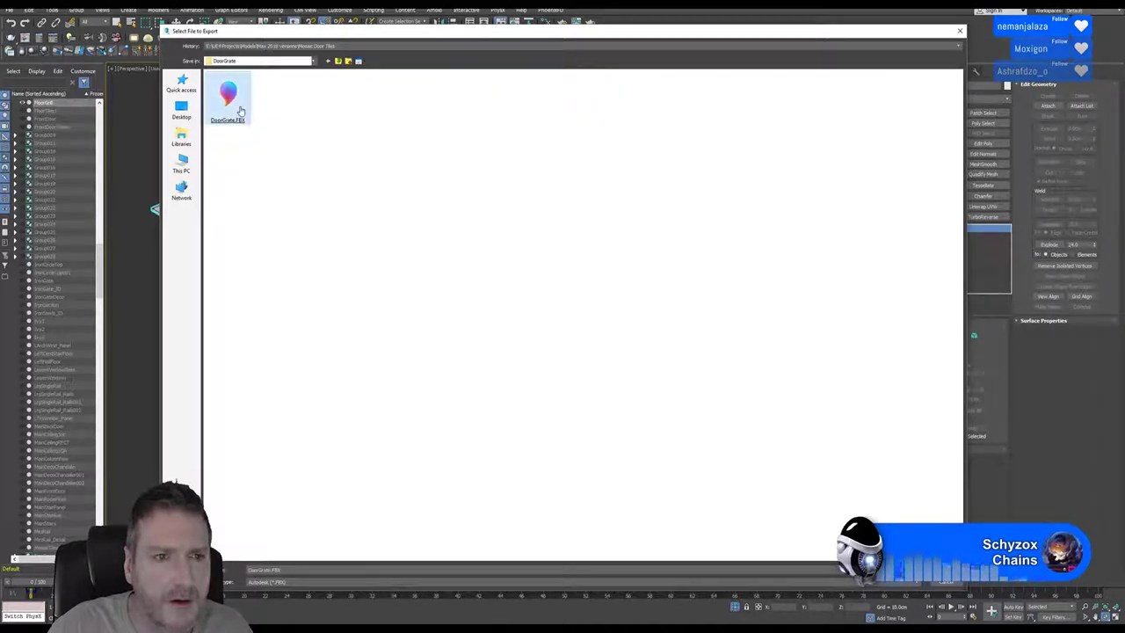
key("Return")
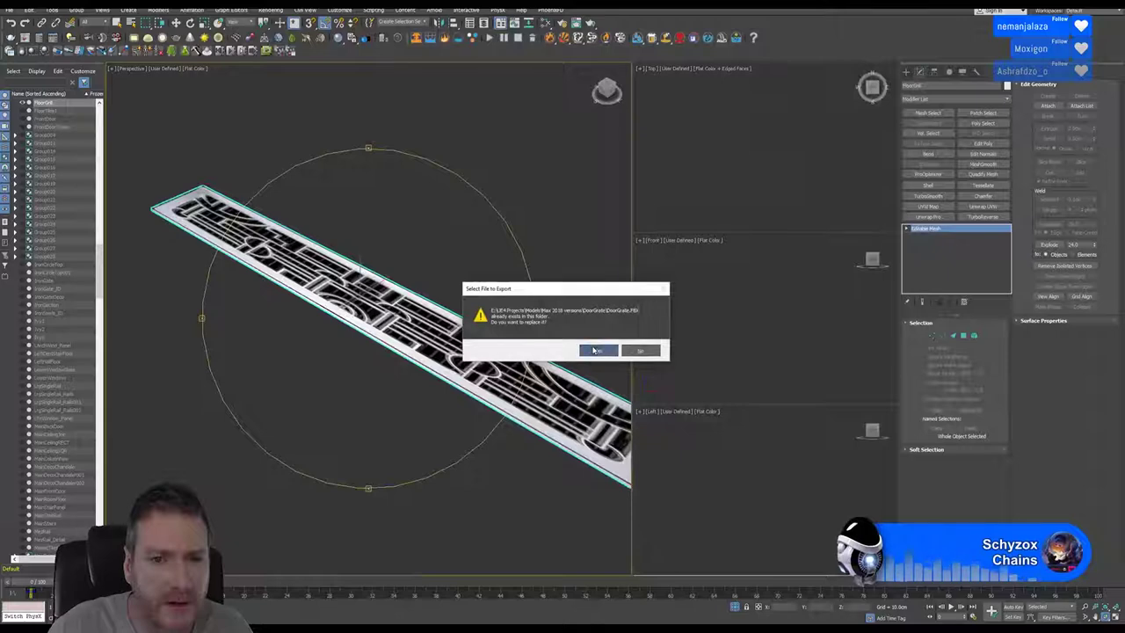
left_click(591, 349)
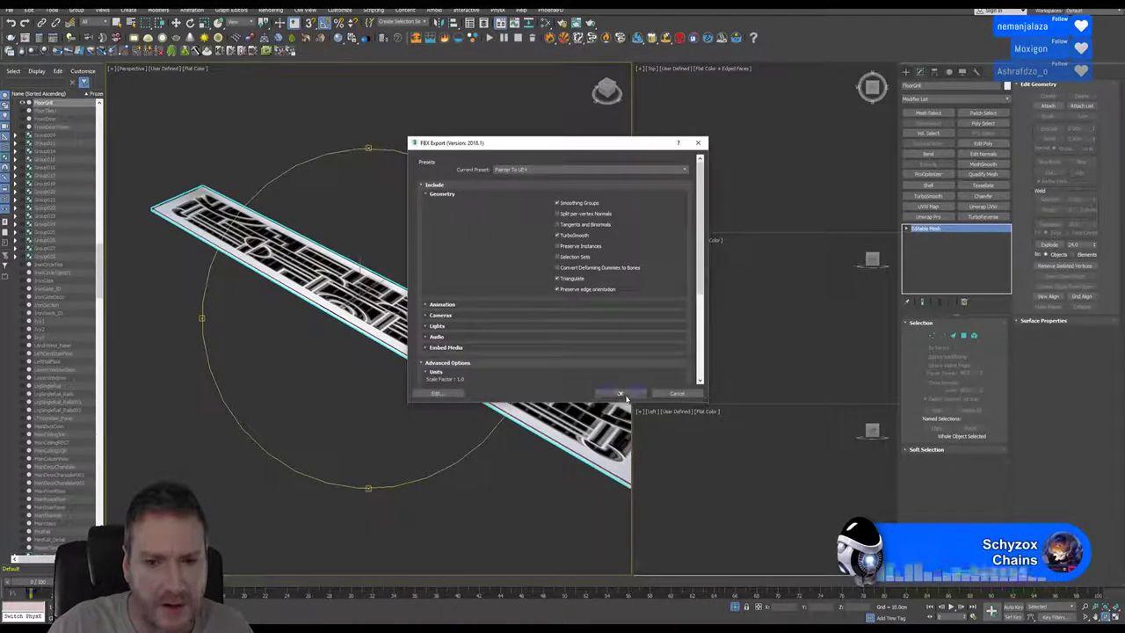
left_click(623, 394)
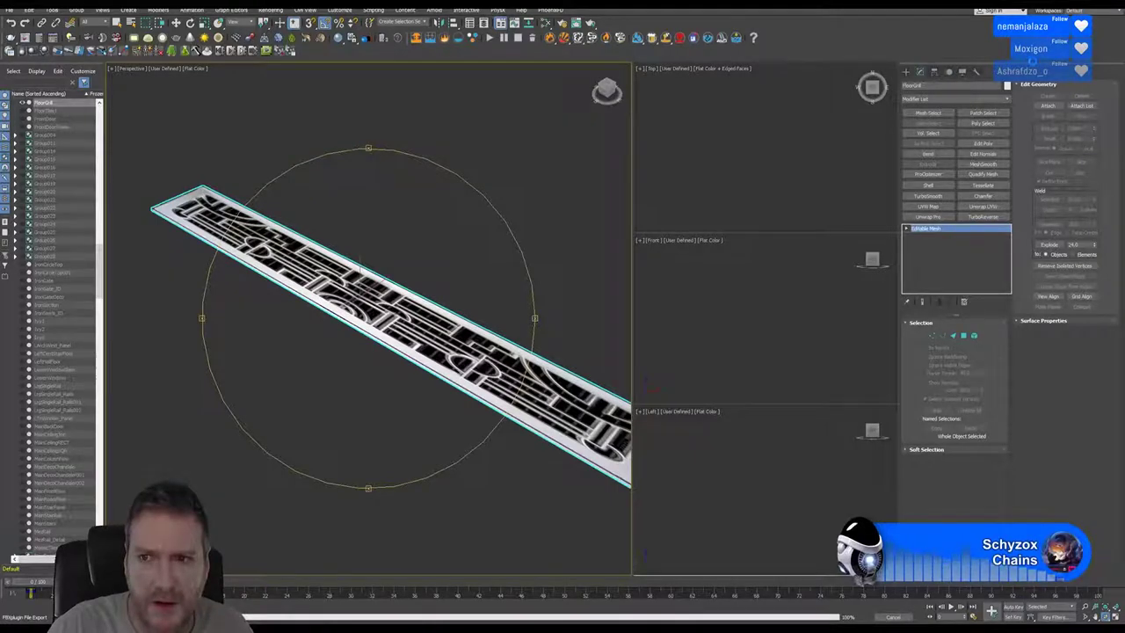
Switch to Unreal Editor, reimport the DoorGrate static mesh and inspect it in the mesh editor.
key("super+d")
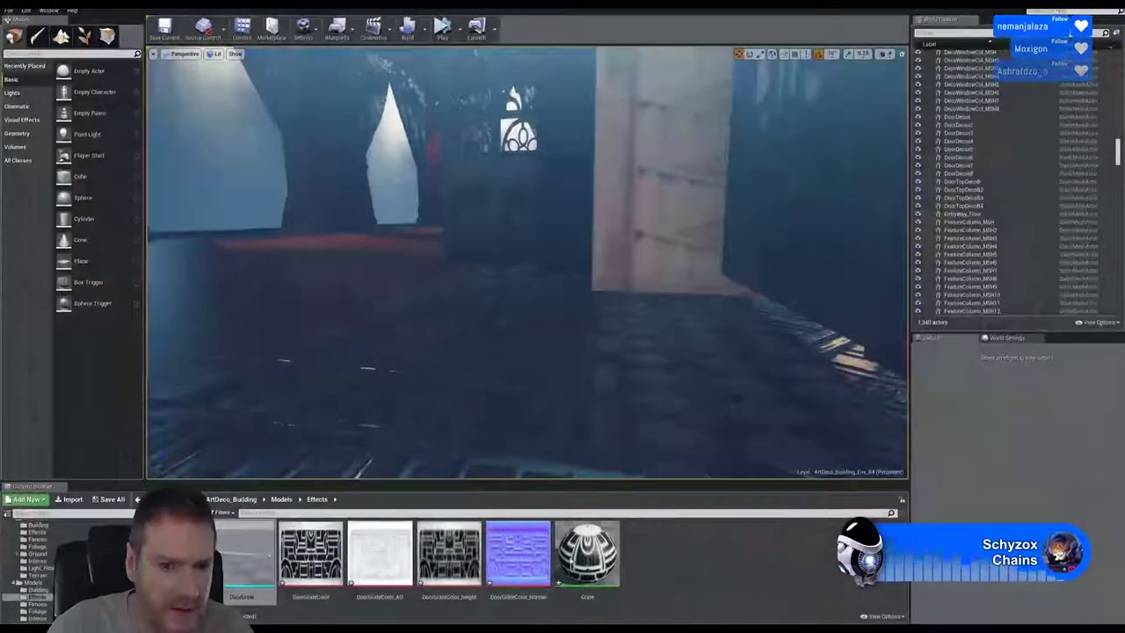
right_click(246, 573)
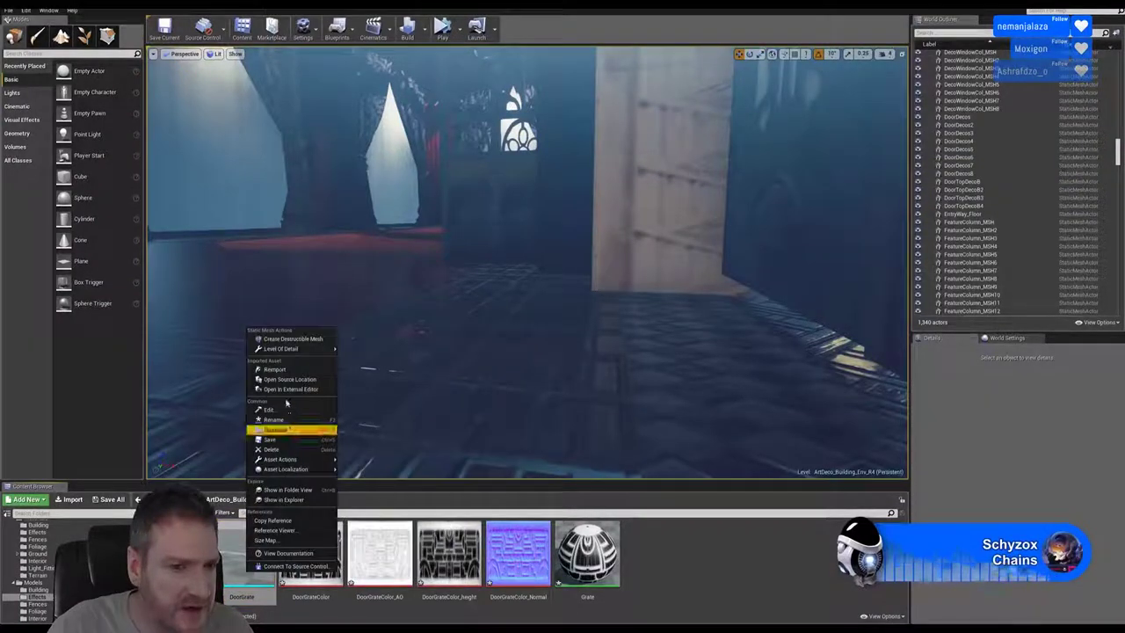
left_click(325, 378)
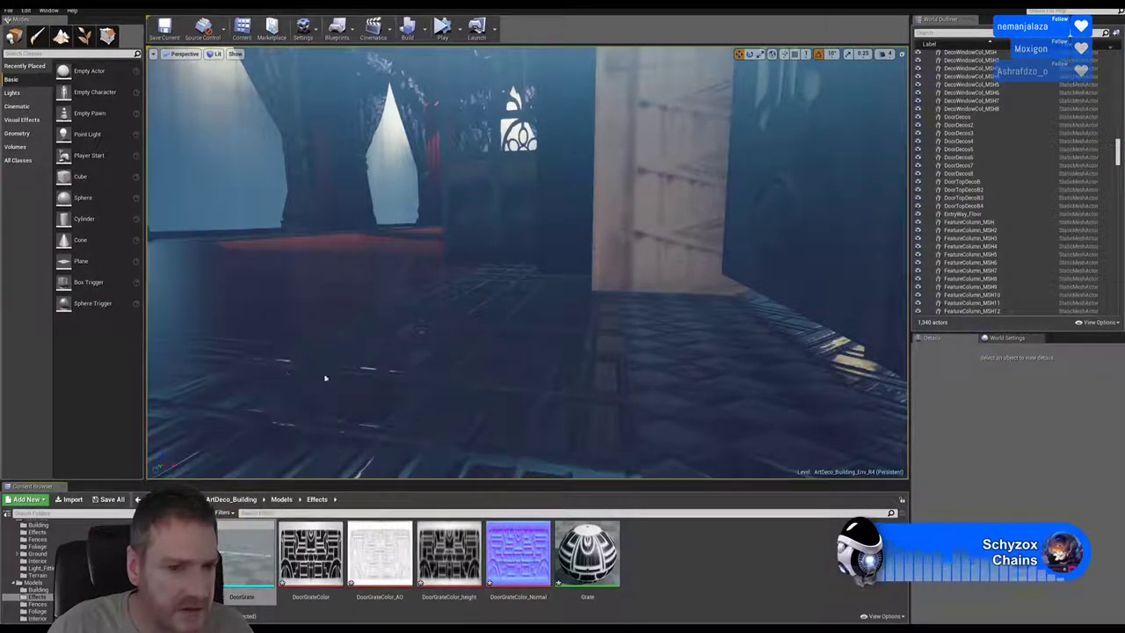
double_click(247, 562)
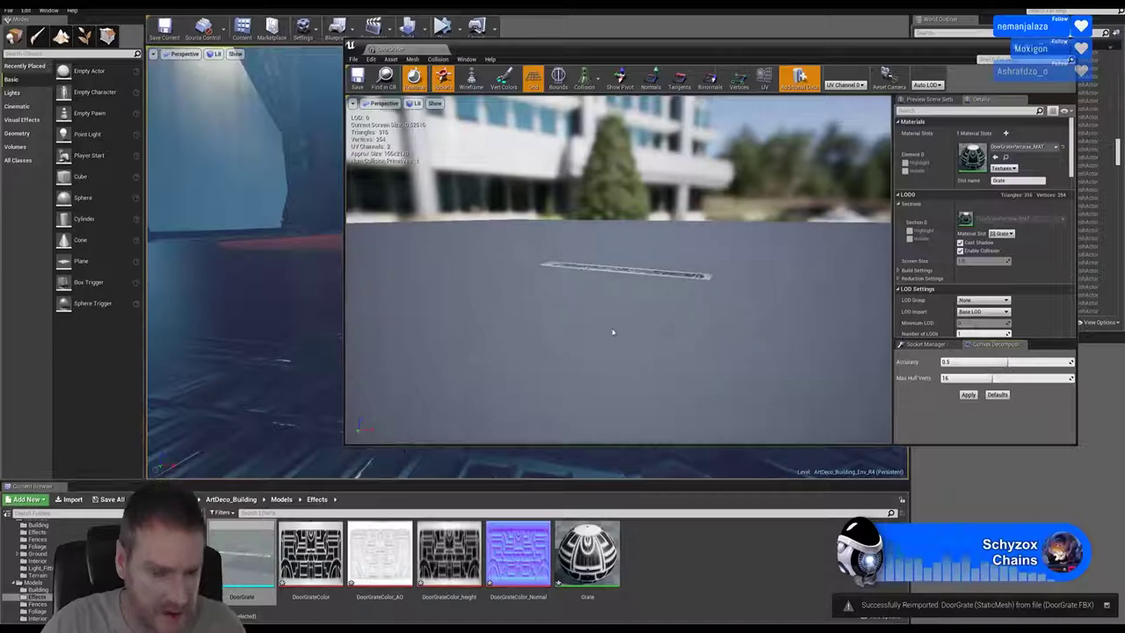
left_click_drag(674, 281, 695, 387)
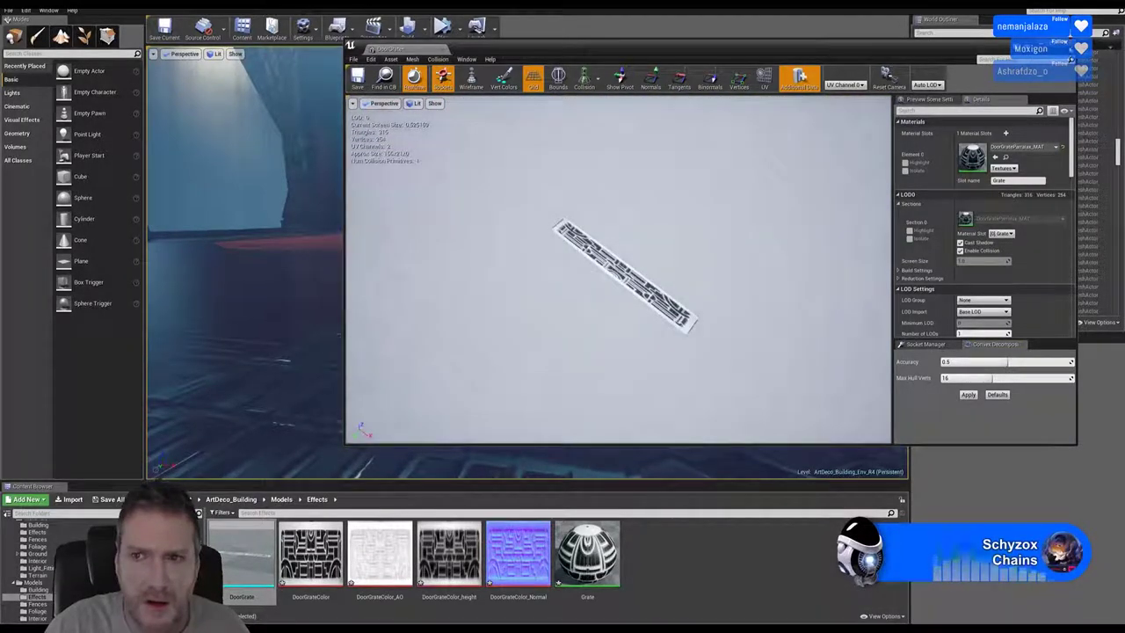
Place the DoorGrate mesh on the level floor near the doorway and shift it slightly along Y.
right_click_drag(307, 338, 277, 396)
key("w")
left_click_drag(242, 554, 465, 400)
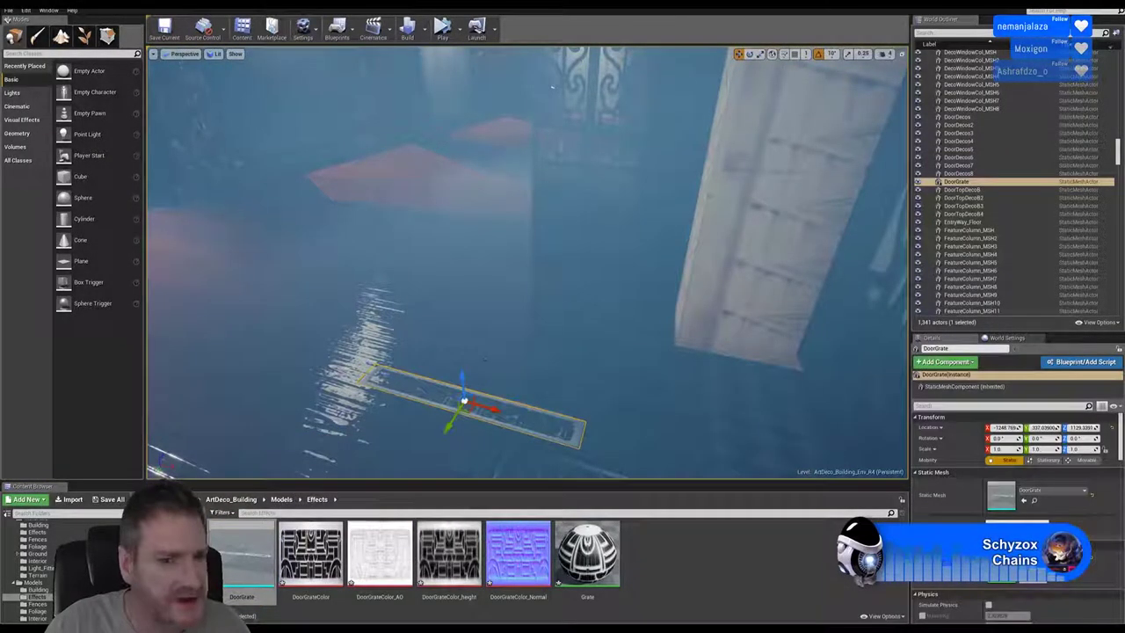
mouse_move(465, 400)
right_mouse_down()
mouse_move(474, 386)
mouse_move(466, 406)
right_mouse_up()
left_click_drag(483, 402, 485, 381)
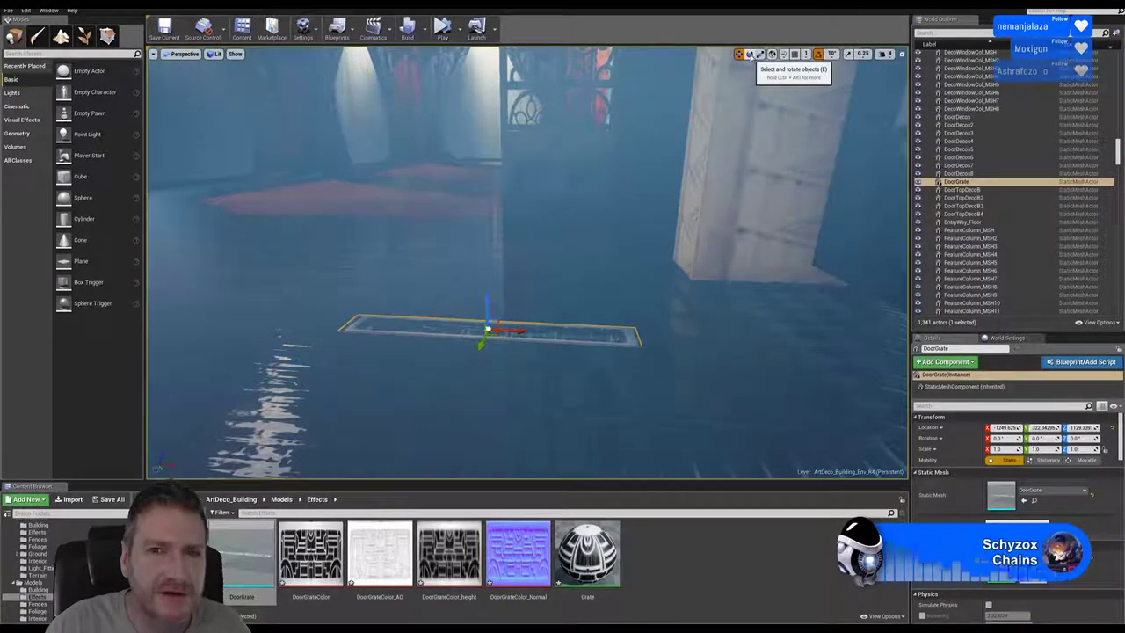
Rotate the placed grate 90° about Z and move it along X to the doorway threshold.
left_click(750, 53)
left_click_drag(519, 343, 472, 364)
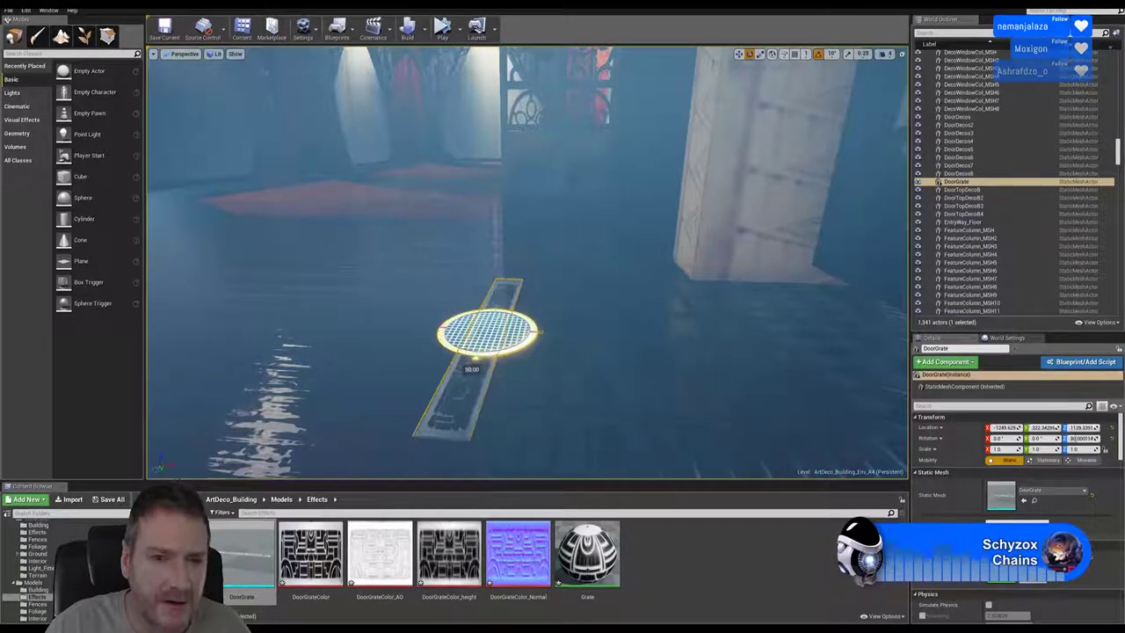
left_click_drag(530, 300, 531, 299)
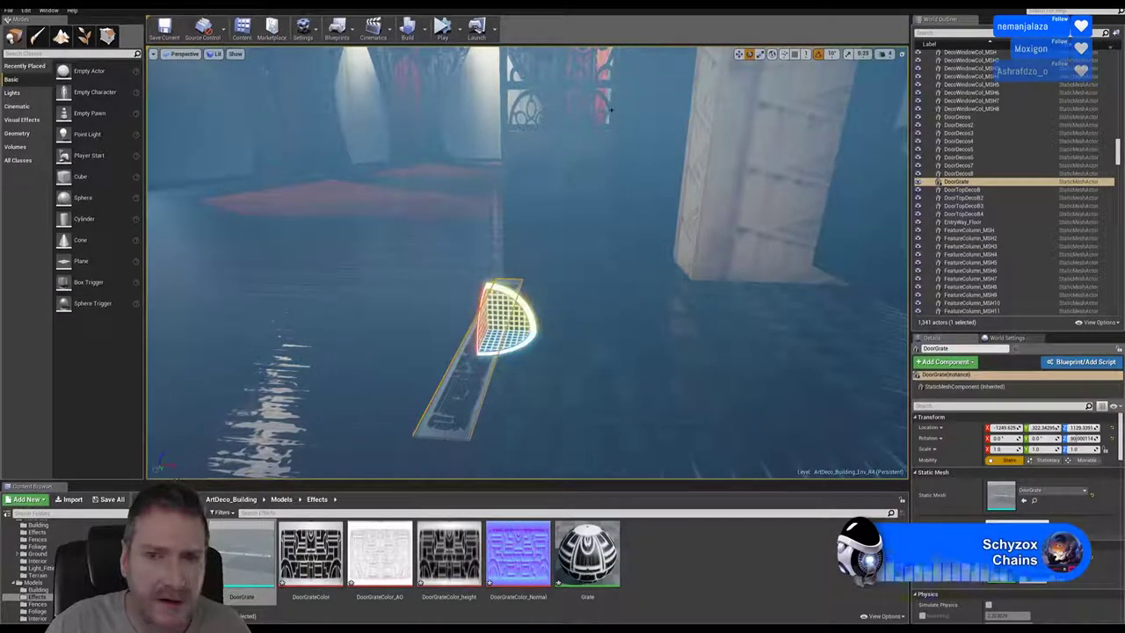
left_click(740, 54)
left_click_drag(515, 330, 830, 345)
right_click_drag(830, 345, 856, 387)
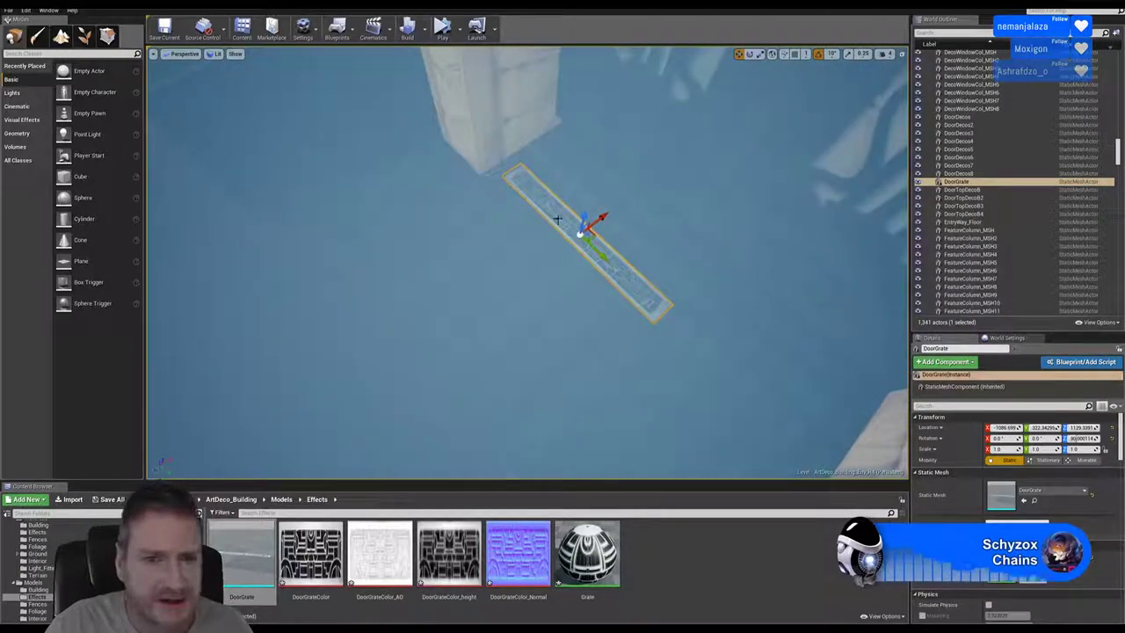
Show the level unlit, center the grate along Y in the doorway and scale it uniformly to about 1.82.
left_click(212, 54)
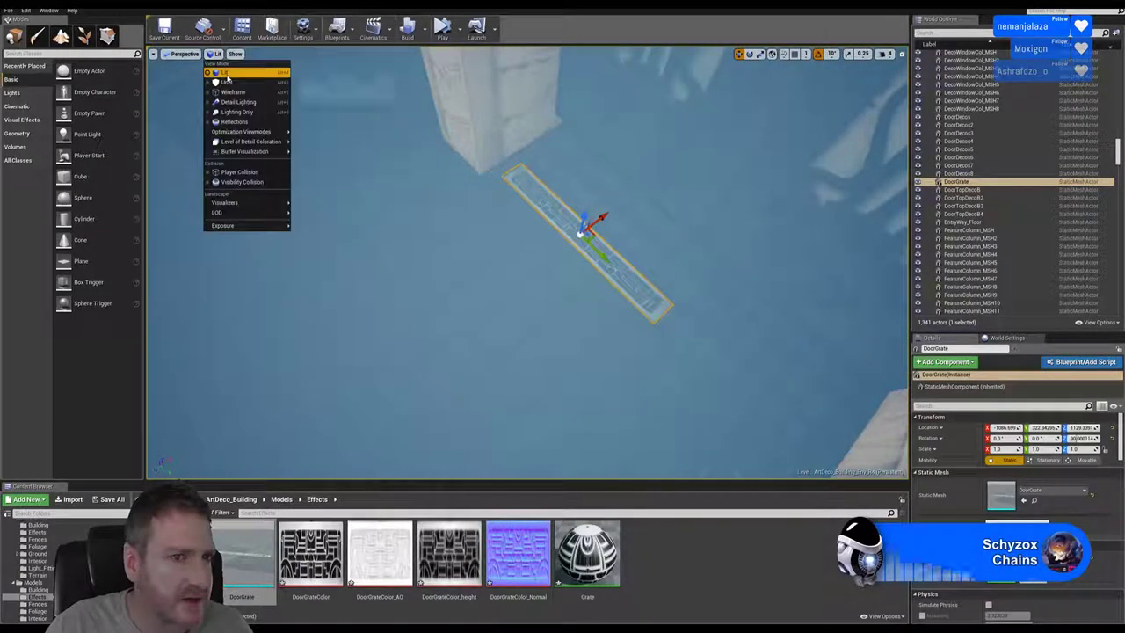
left_click(250, 77)
right_click_drag(568, 289, 528, 278)
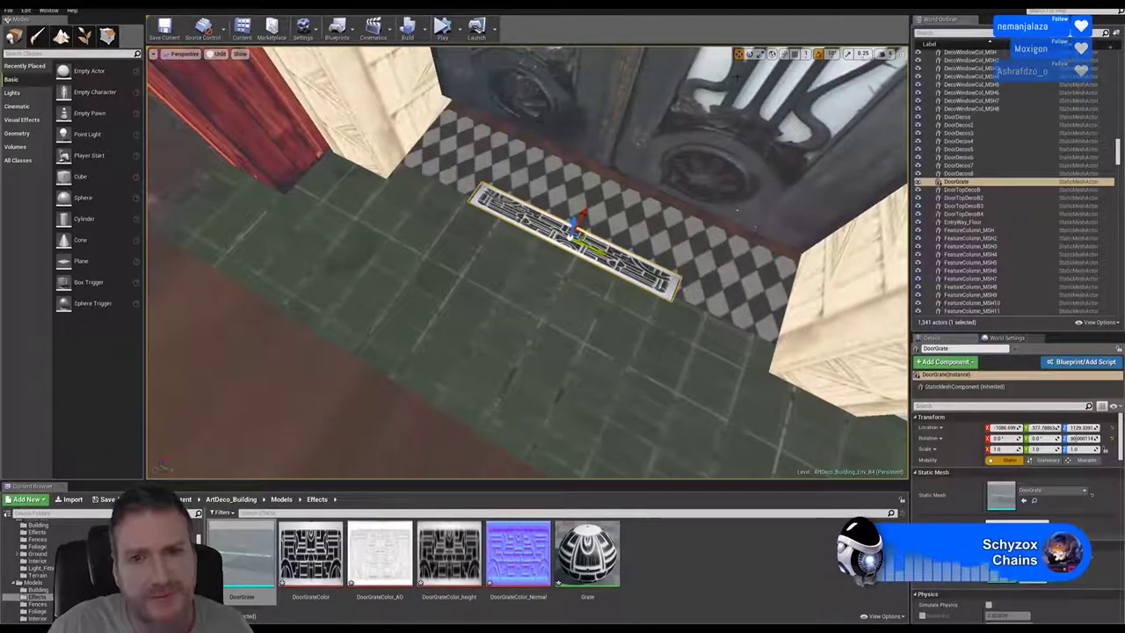
left_click(760, 54)
left_click_drag(571, 238, 592, 216)
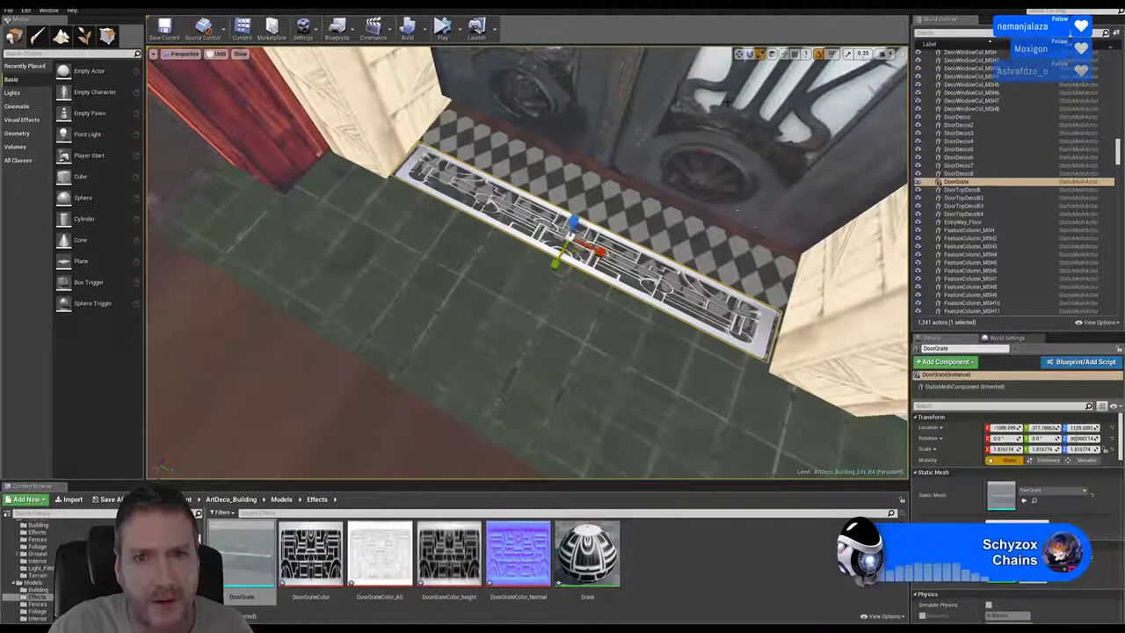
Nudge the door grate along Y to about 378.9 and scale it uniformly to about 1.85 to span the doorway.
left_click(739, 54)
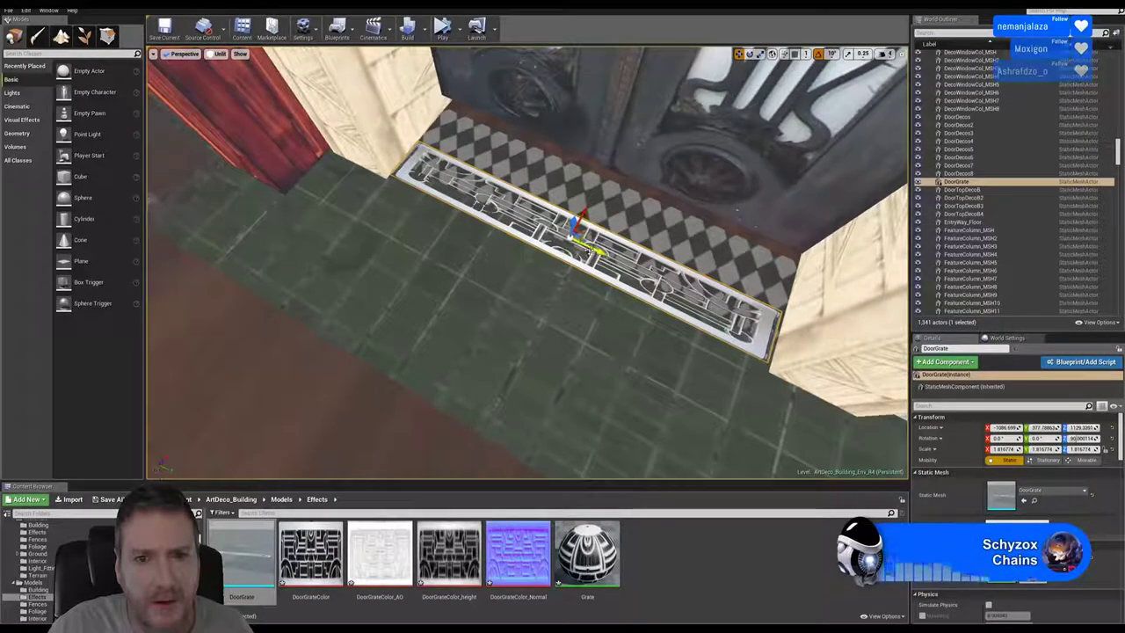
left_click_drag(595, 252, 610, 257)
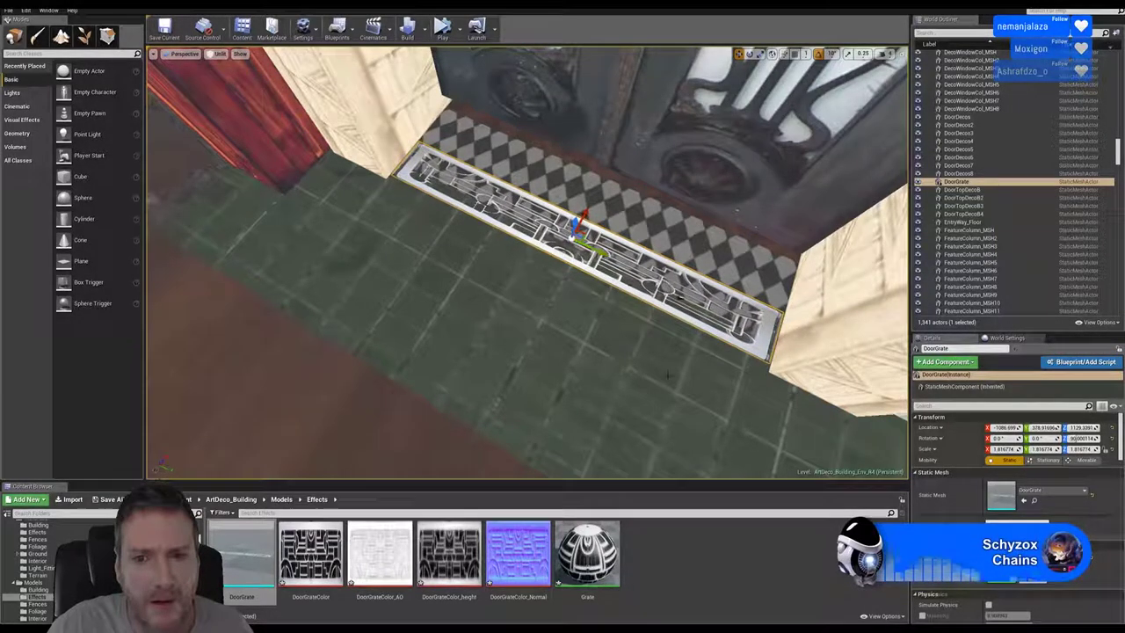
right_click_drag(668, 375, 602, 284)
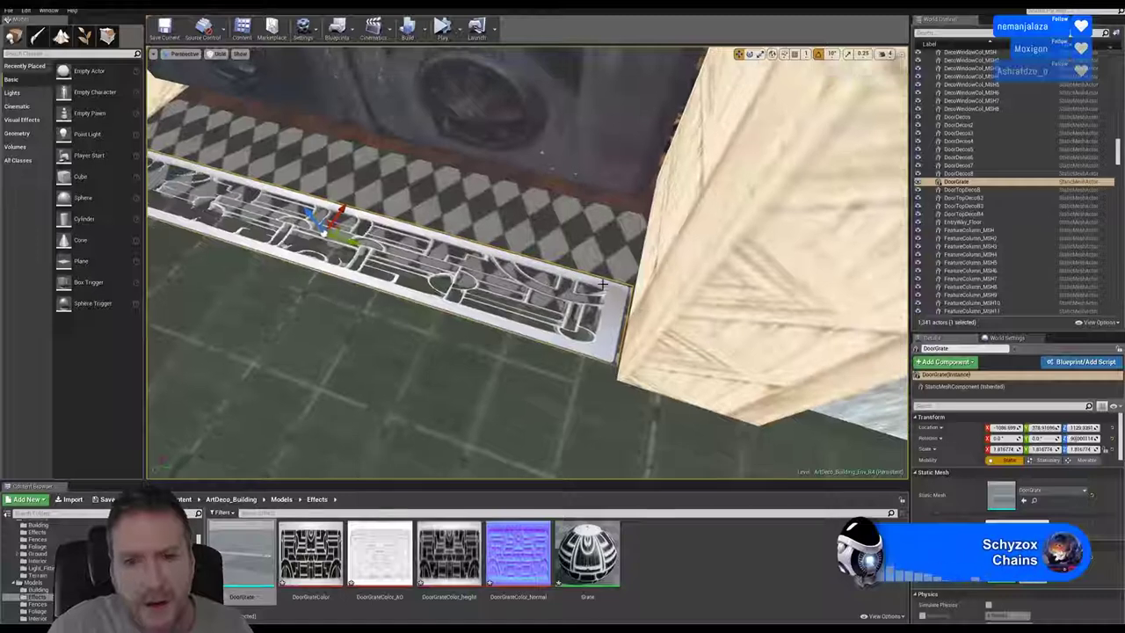
left_click(761, 54)
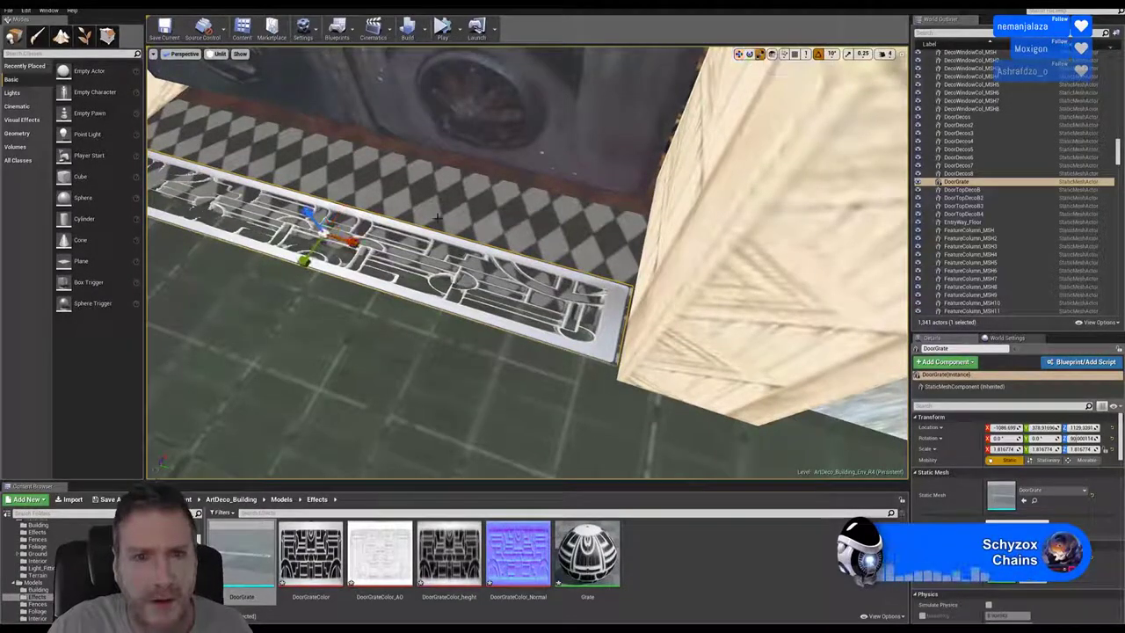
left_click_drag(324, 234, 326, 238)
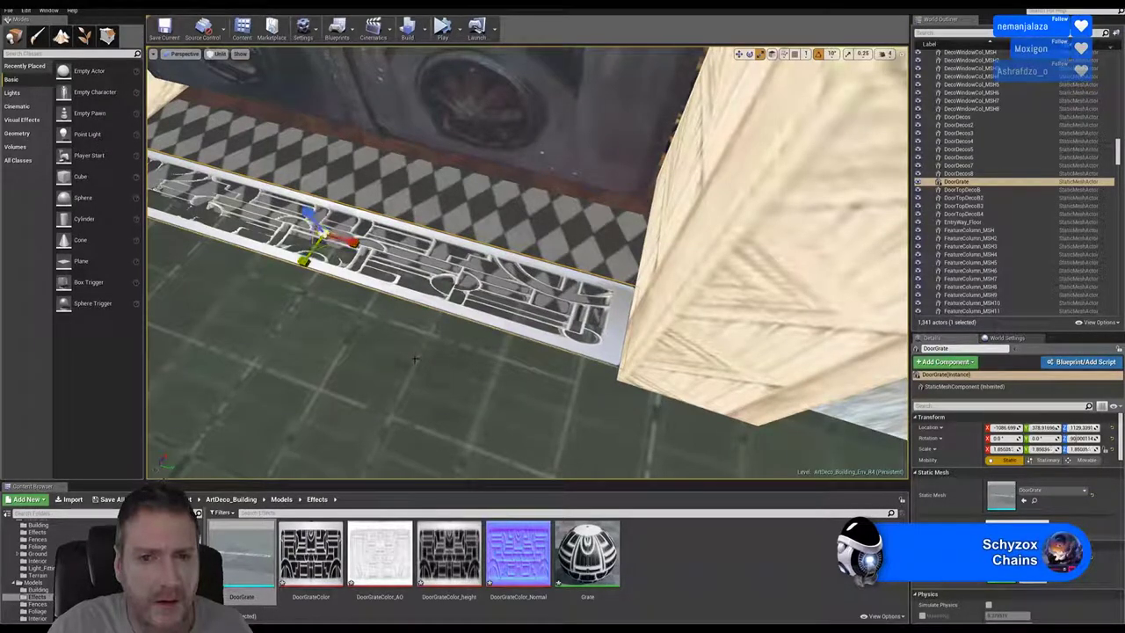
Raise the grate along Z to about 1130.2 so it sits just above the floor tiles.
right_click_drag(416, 358, 376, 318)
left_click(740, 54)
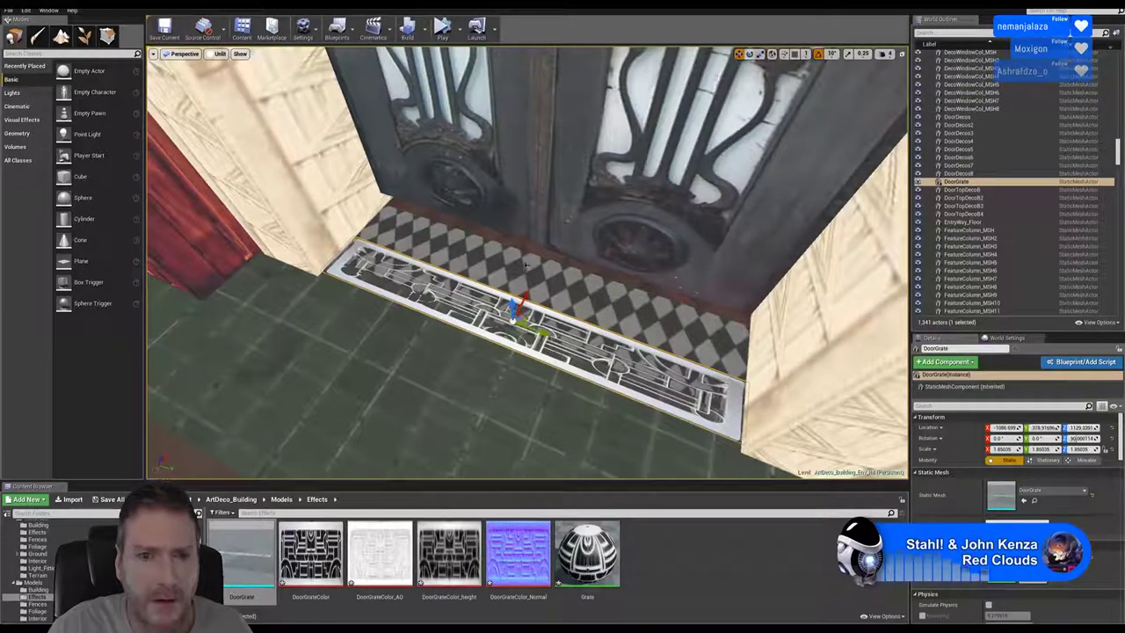
left_click_drag(513, 308, 507, 303)
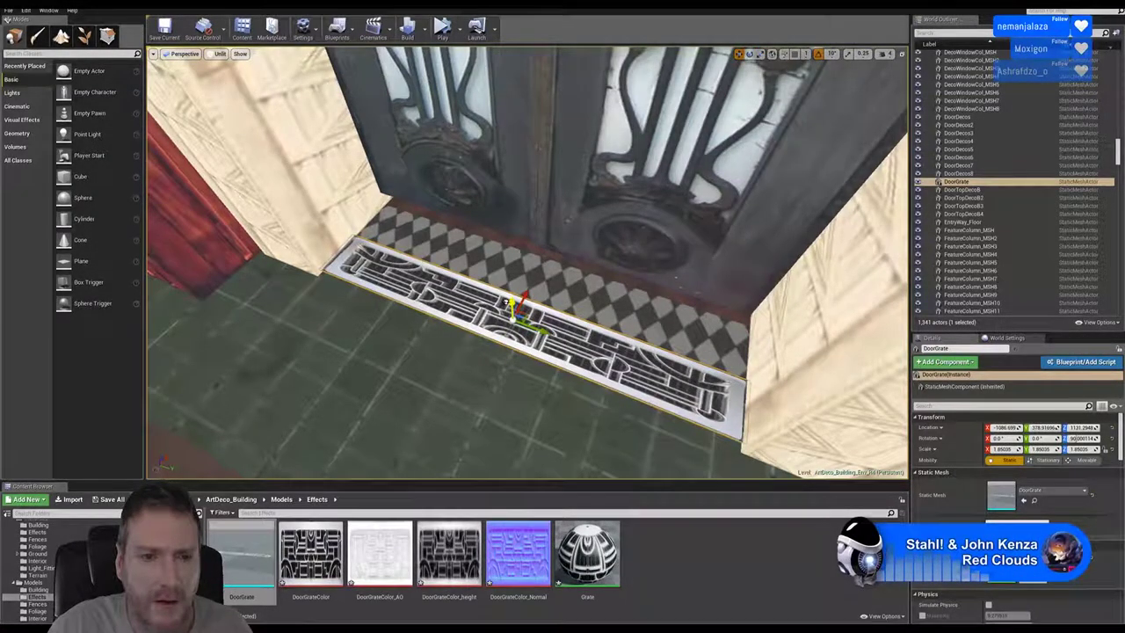
right_click_drag(468, 384, 420, 339)
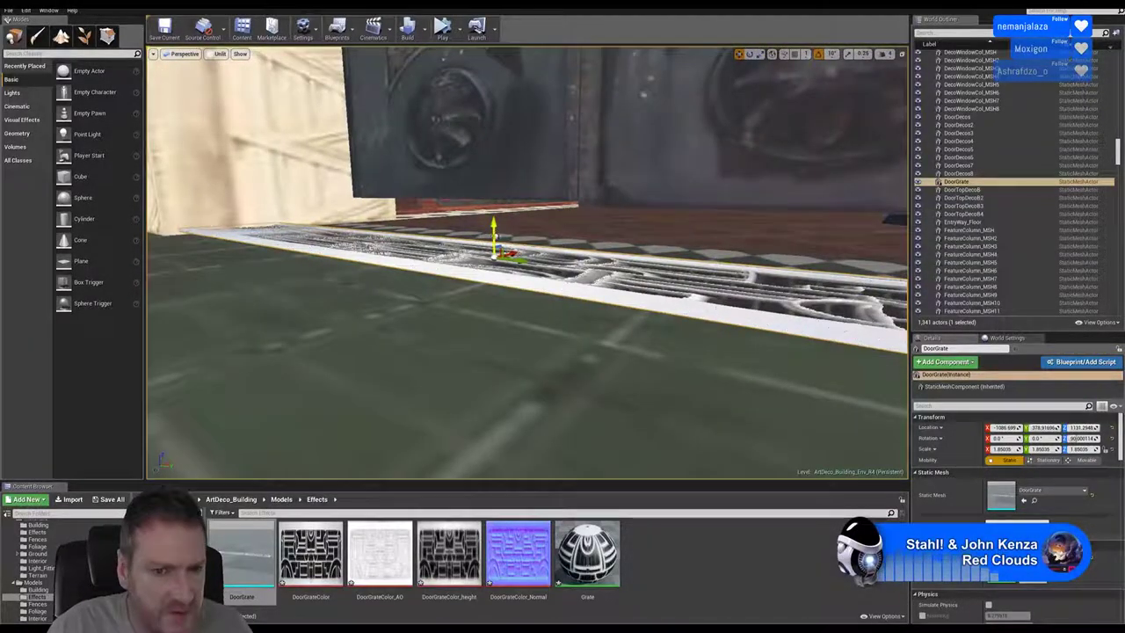
left_click_drag(494, 236, 495, 239)
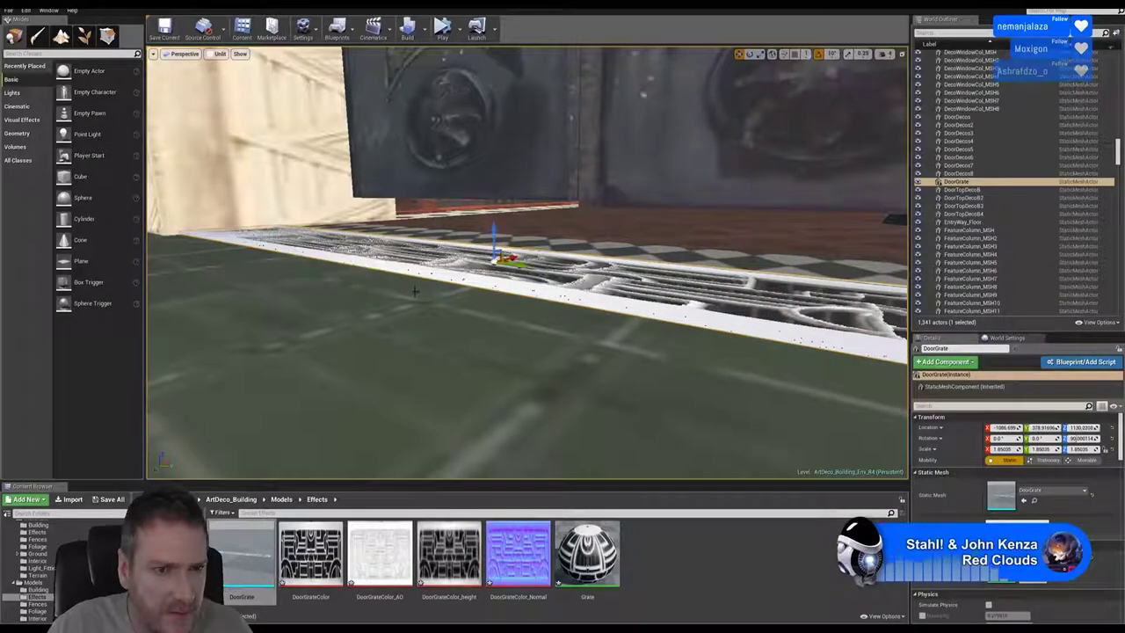
right_click_drag(415, 291, 413, 341)
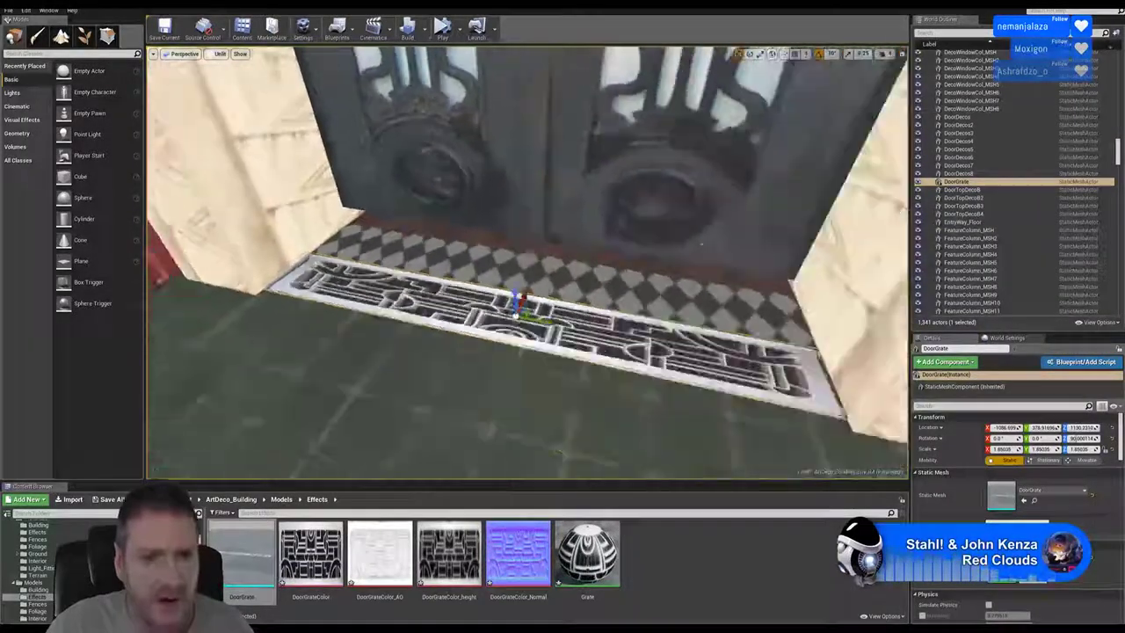
Slide the grate along X toward the doors, to about -1073.5.
left_click_drag(519, 238, 457, 240, "alt")
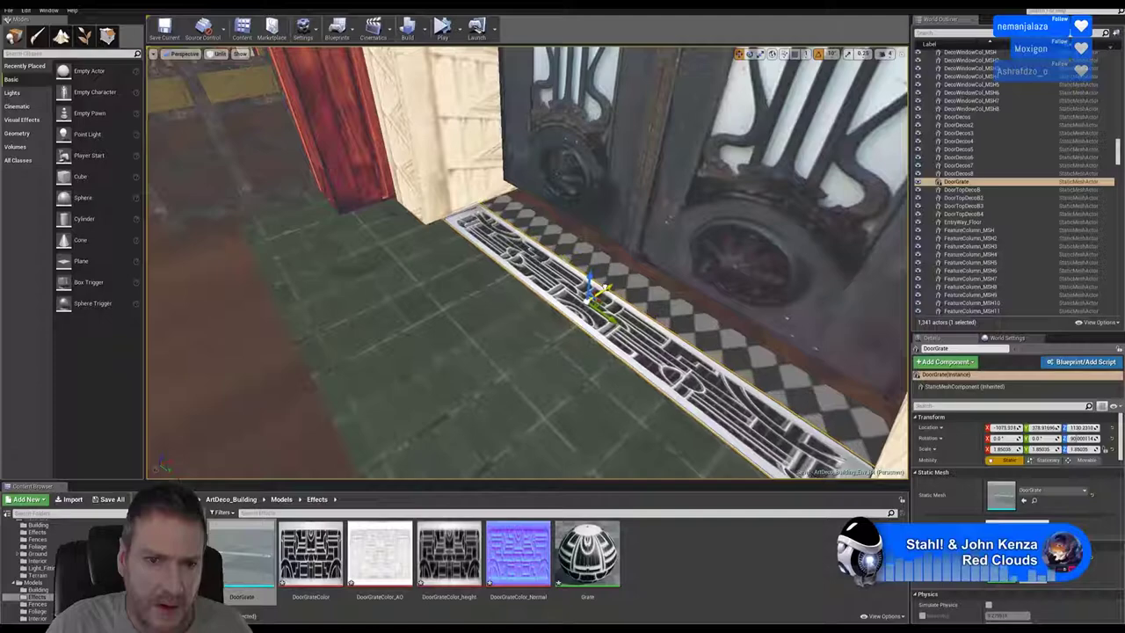
left_click_drag(457, 241, 409, 223, "alt")
right_click_drag(560, 299, 559, 261)
Move the DecoDoors prefab behind the grate forward along X to the grate's inner edge, and deselect it.
left_click(613, 361)
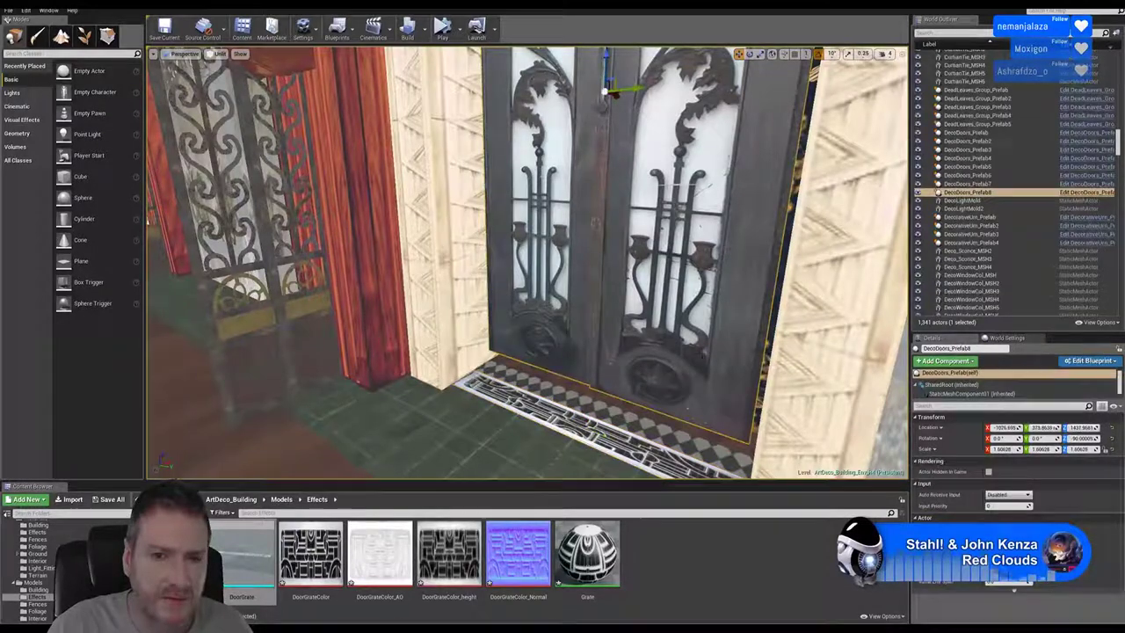
mouse_move(638, 197)
right_mouse_down()
mouse_move(589, 164)
mouse_move(626, 113)
mouse_move(611, 118)
mouse_move(648, 196)
right_mouse_up()
left_click_drag(608, 192, 598, 191, "alt")
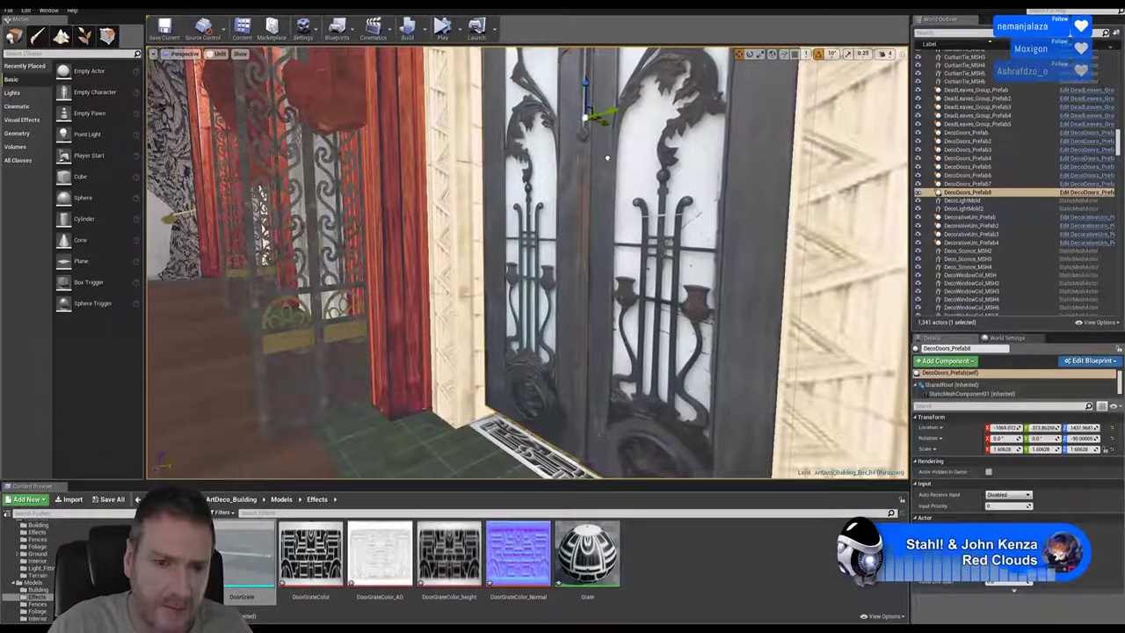
left_click_drag(556, 278, 509, 286, "alt")
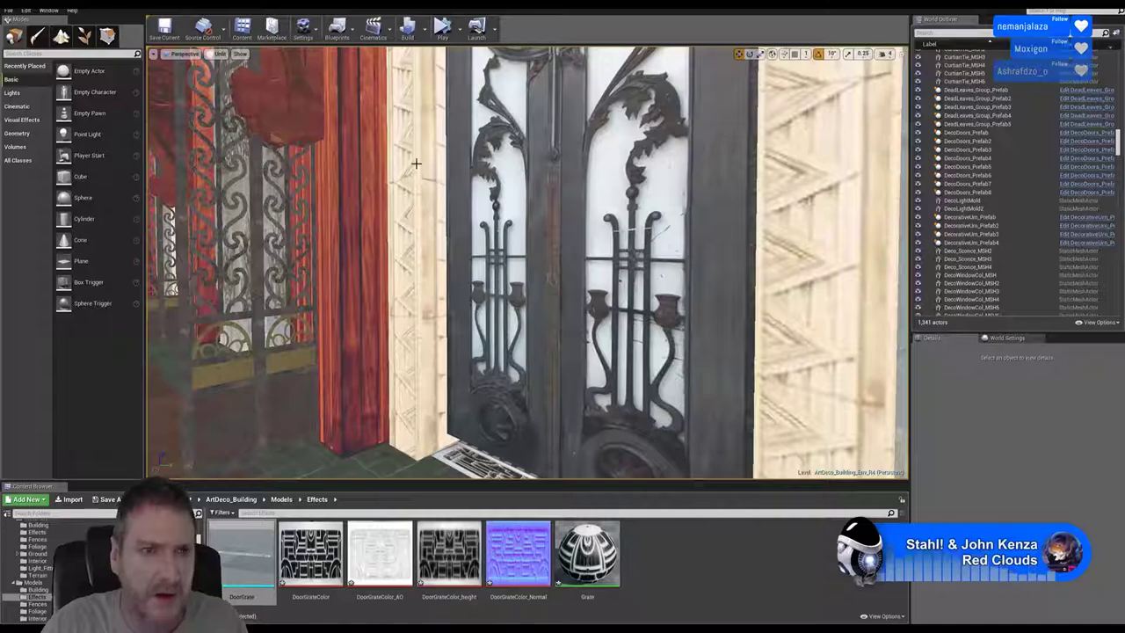
Show the level lit and examine the grate at the doorway and the surrounding hallway.
left_click(219, 53)
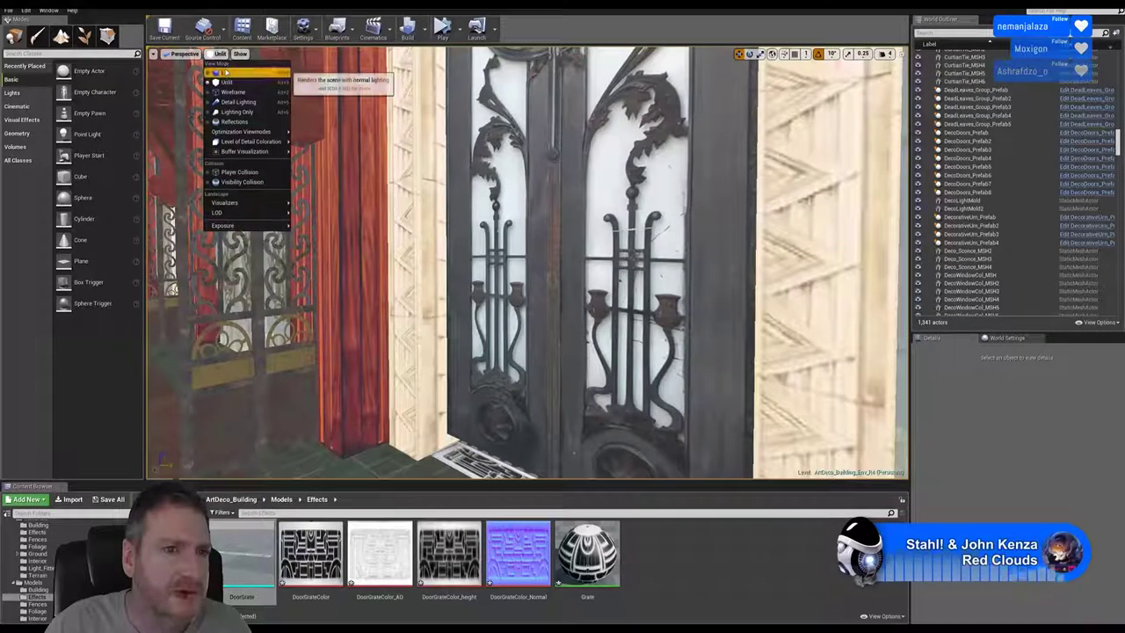
left_click(226, 73)
right_click_drag(563, 349, 611, 426)
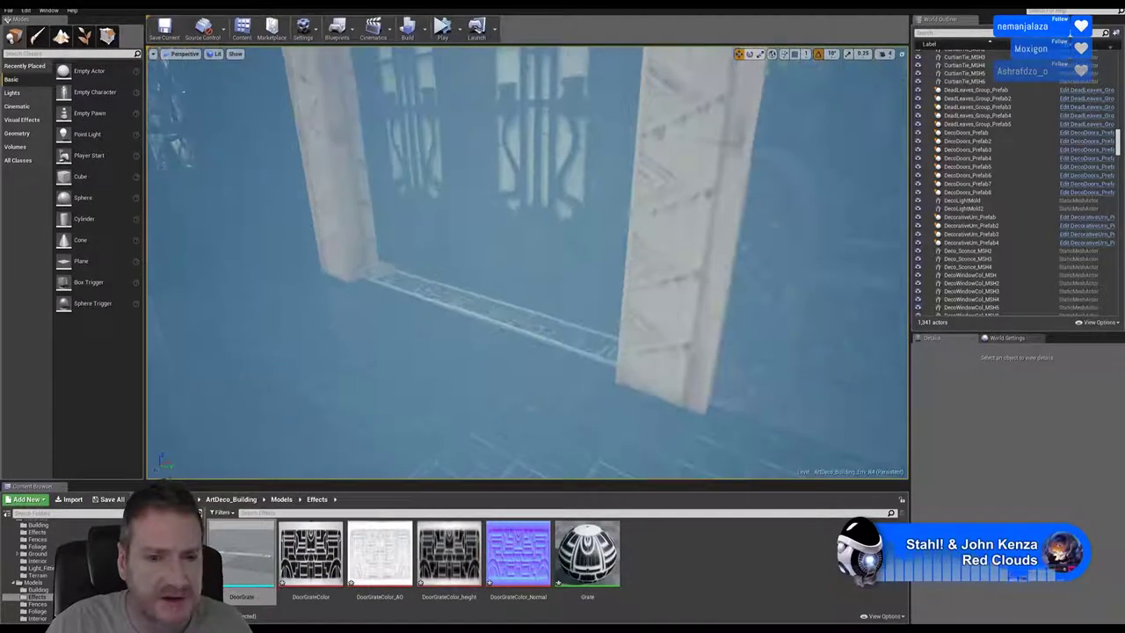
right_click_drag(535, 297, 466, 297)
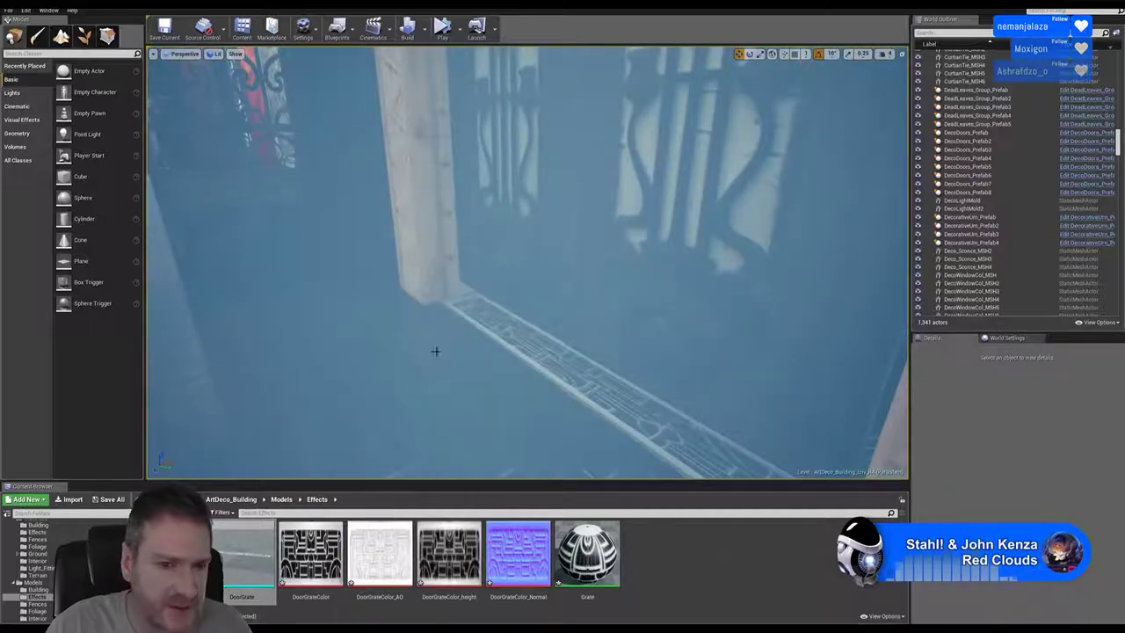
mouse_move(510, 350)
right_mouse_down()
mouse_move(492, 350)
mouse_move(580, 338)
mouse_move(695, 345)
mouse_move(506, 355)
mouse_move(527, 355)
right_mouse_up()
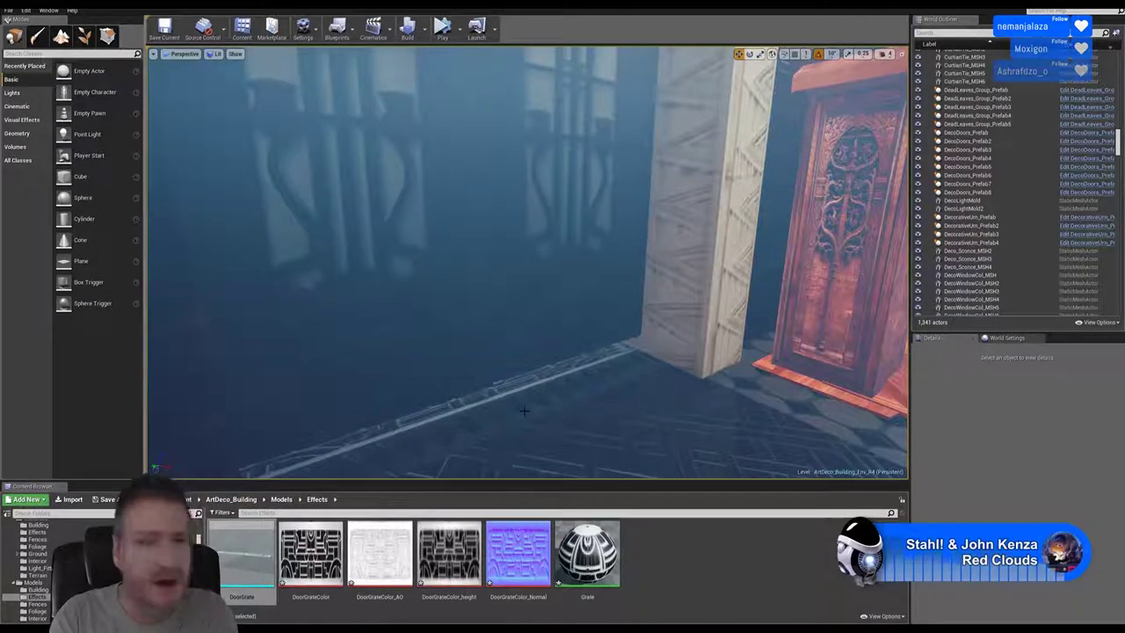
right_click_drag(525, 411, 633, 418)
right_click_drag(406, 407, 249, 103)
right_click_drag(528, 264, 642, 259)
right_click_drag(404, 109, 658, 347)
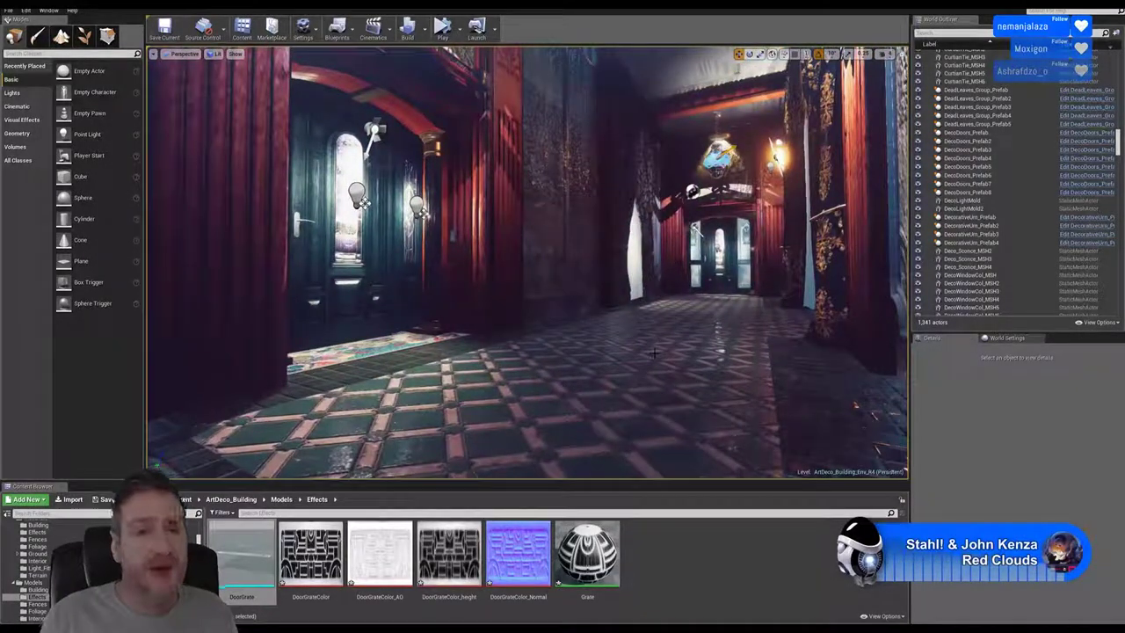